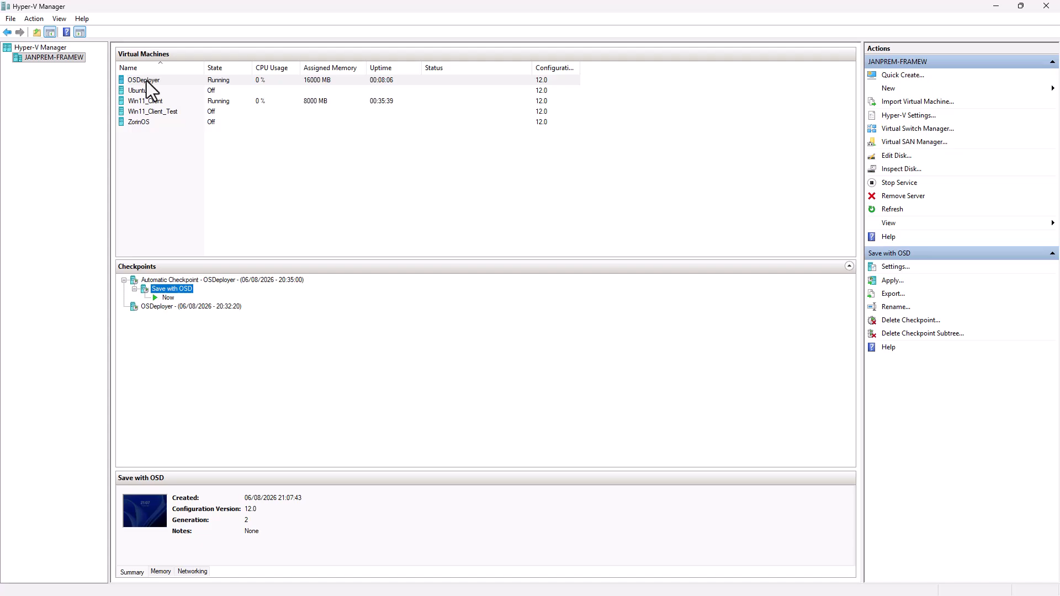
# - Check the Win11_Client_Test and Win11_Client VMs, then minimise Hyper-V Manager to show the OSDeployer desktop
pyautogui.click(161, 108)
pyautogui.click(163, 101)
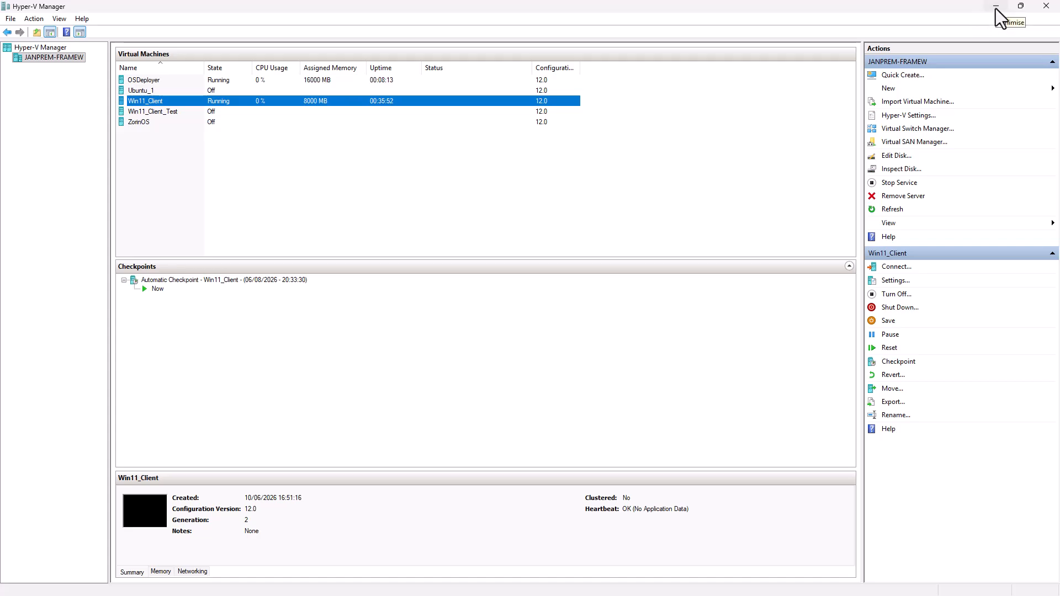
pyautogui.click(996, 7)
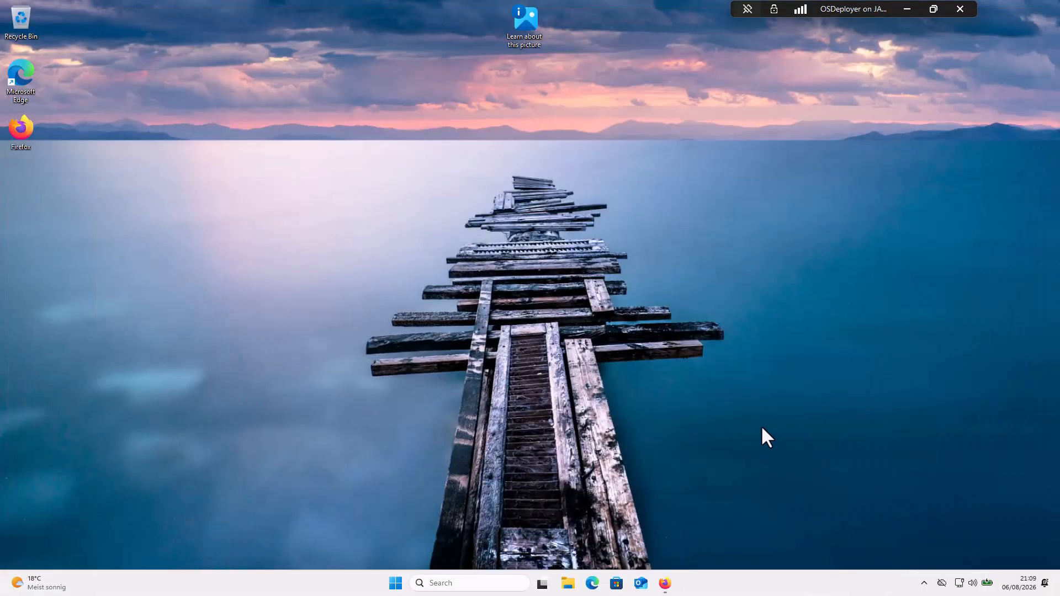
# - Maximise Firefox and open OS Deployer from Products > Unified endpoint management and security
pyautogui.click(665, 583)
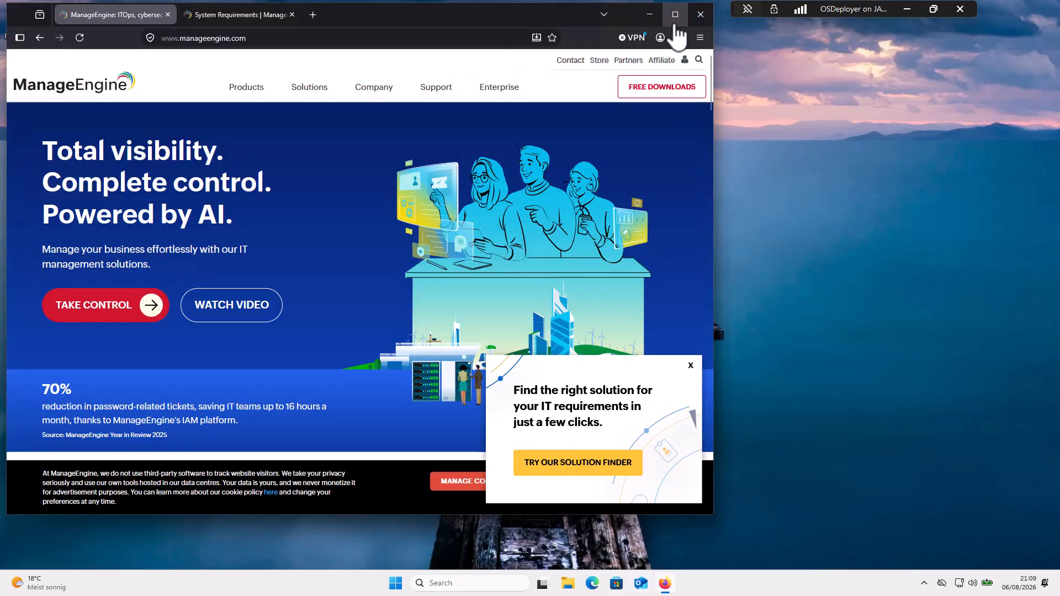
pyautogui.click(674, 14)
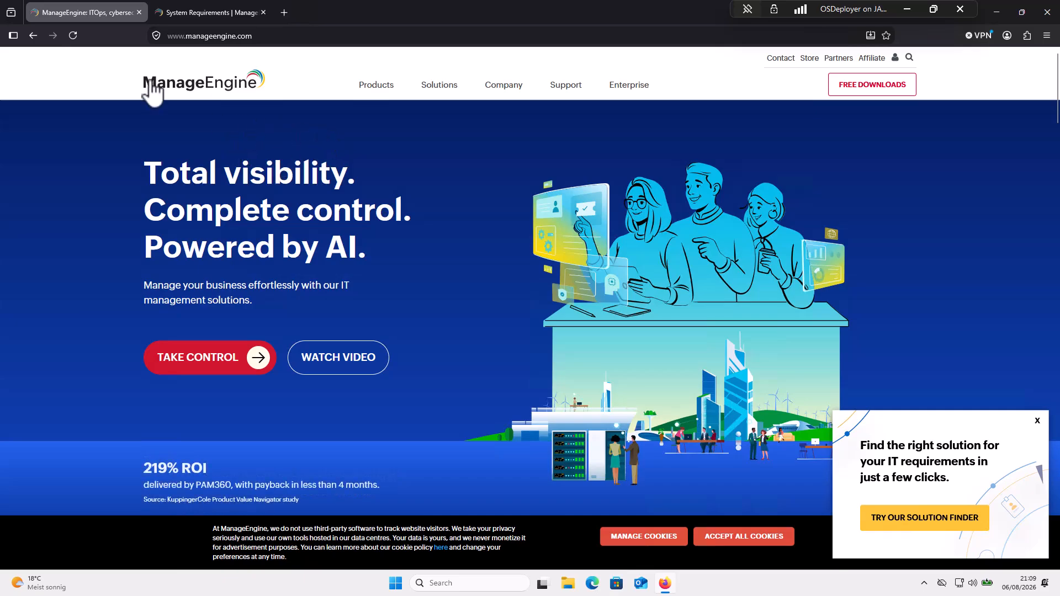
pyautogui.moveTo(385, 95)
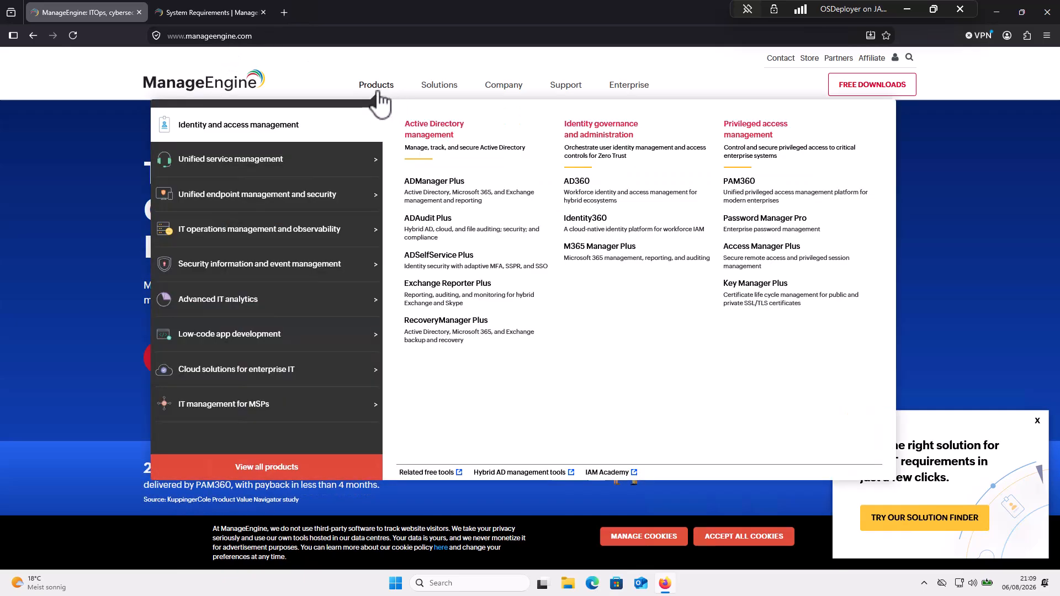
pyautogui.moveTo(280, 213)
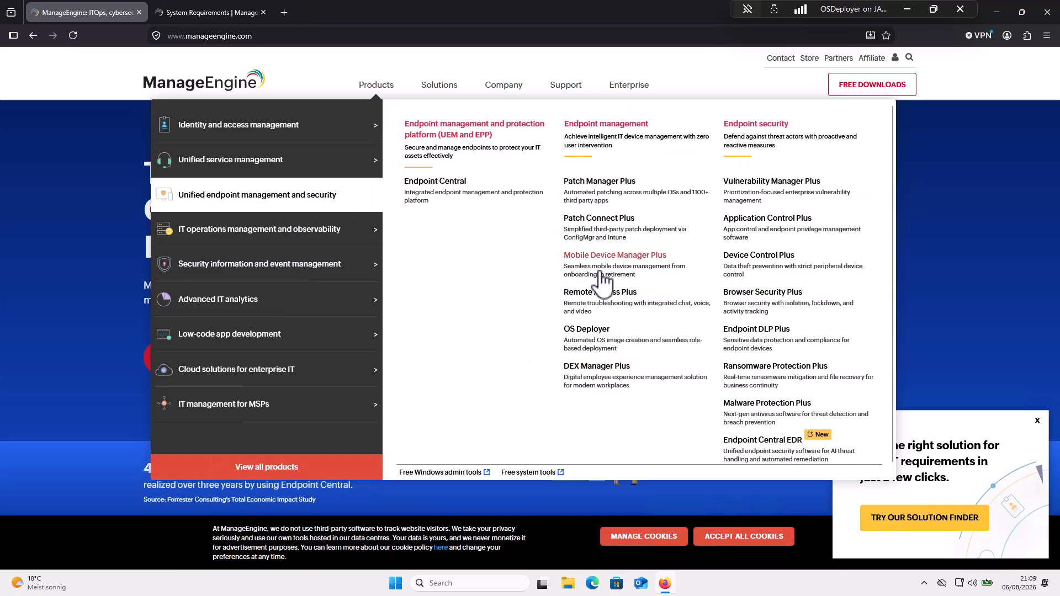
pyautogui.click(586, 330)
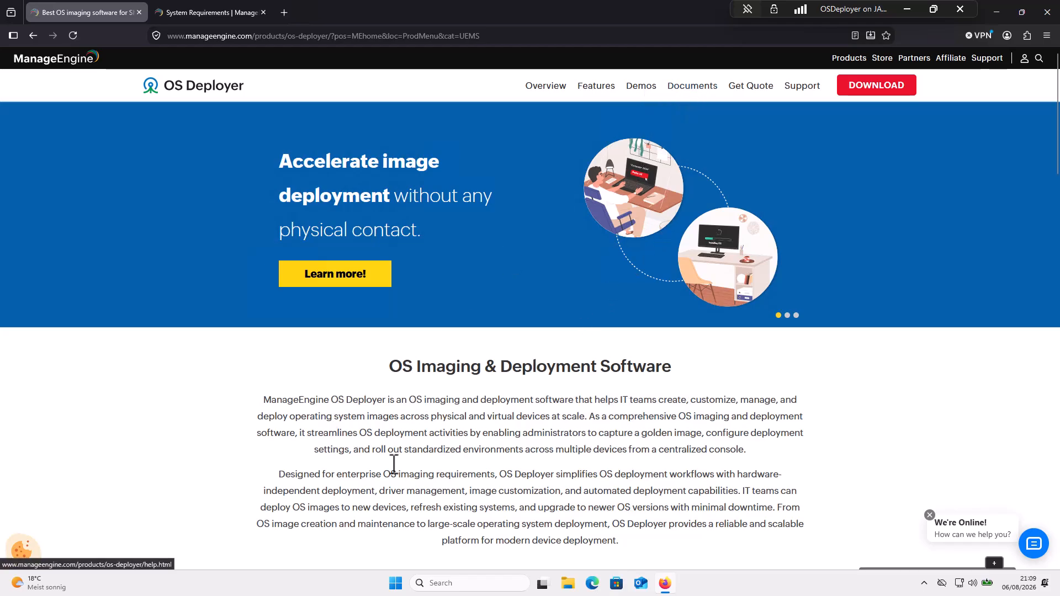
# - Start the 551 MB OS Deployer 64-bit download, then switch to the System Requirements page
pyautogui.scroll(-8, 392, 468)
pyautogui.scroll(8, 406, 469)
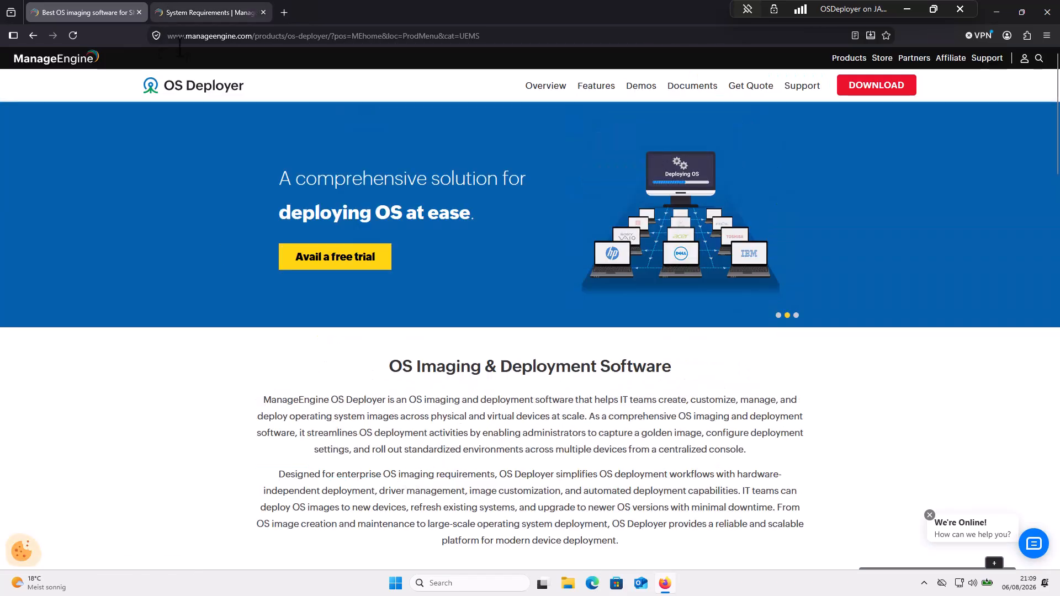
pyautogui.click(889, 90)
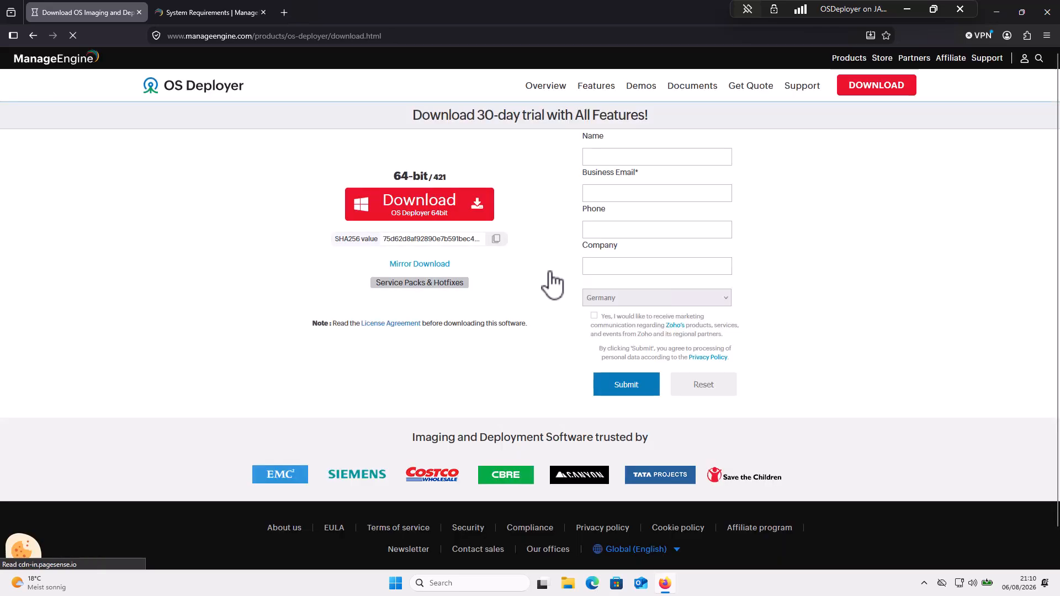
pyautogui.click(443, 217)
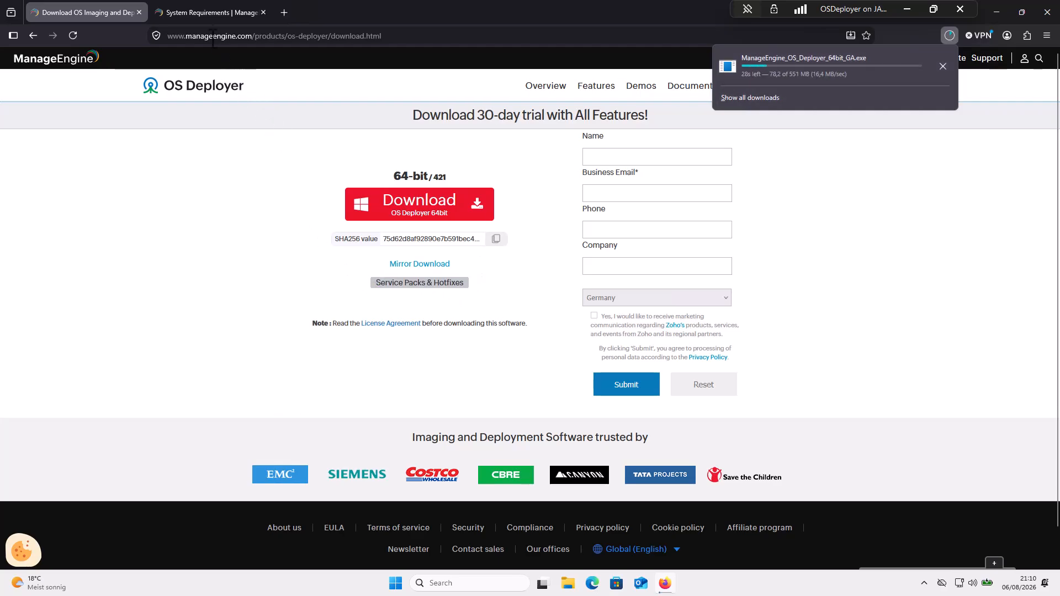
pyautogui.click(210, 12)
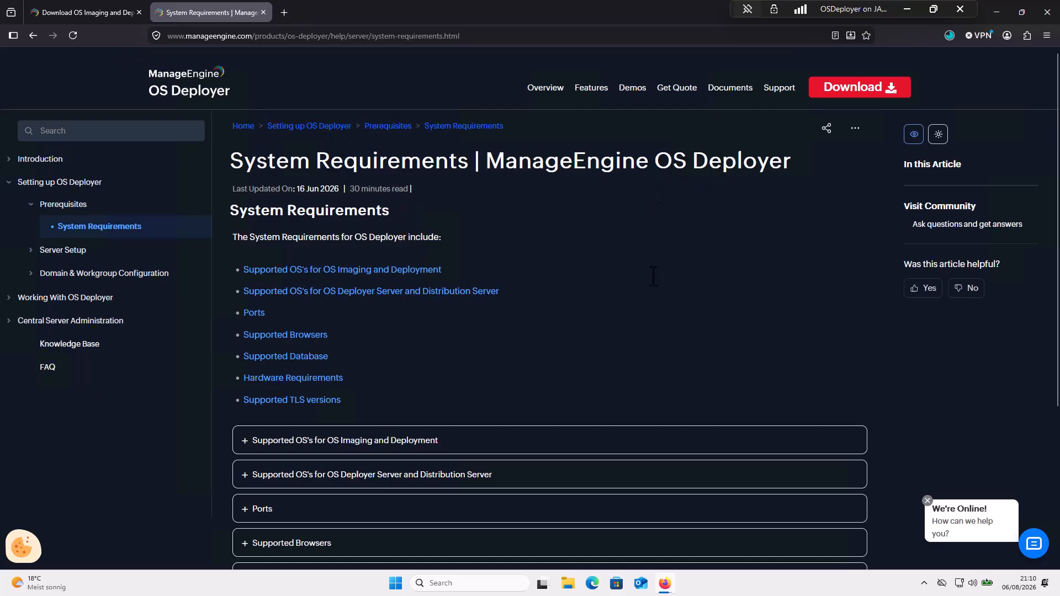
# - Expand the supported OS lists for imaging and for the OS Deployer server
pyautogui.scroll(-1, 599, 297)
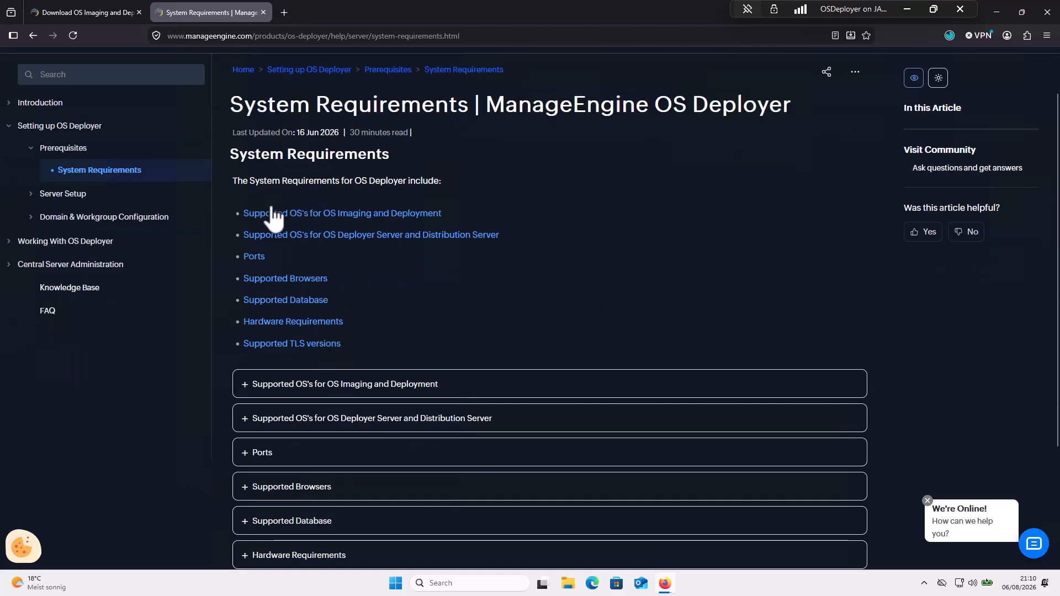
pyautogui.click(358, 216)
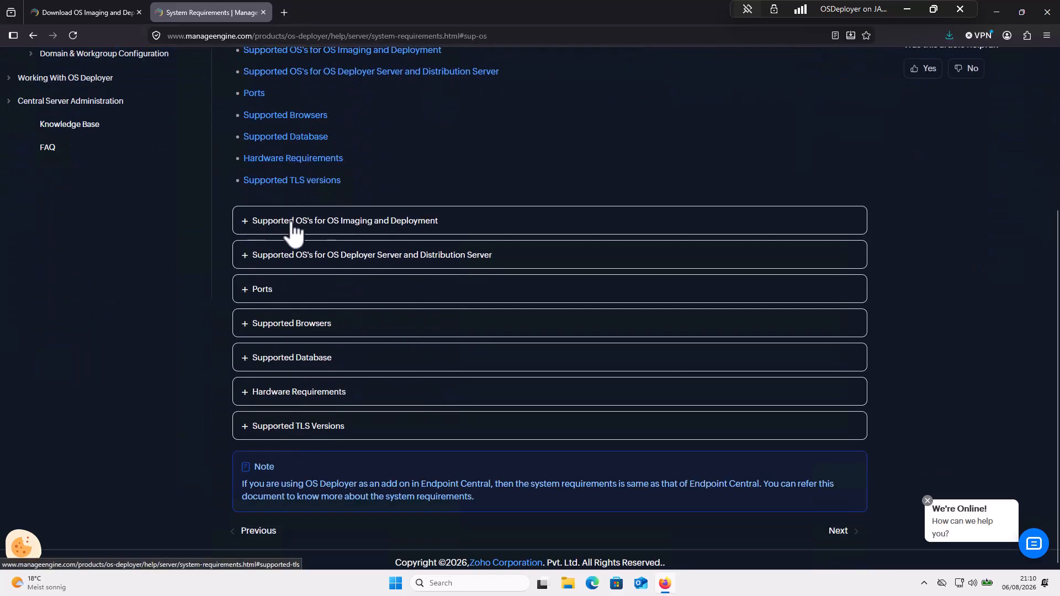
pyautogui.click(291, 223)
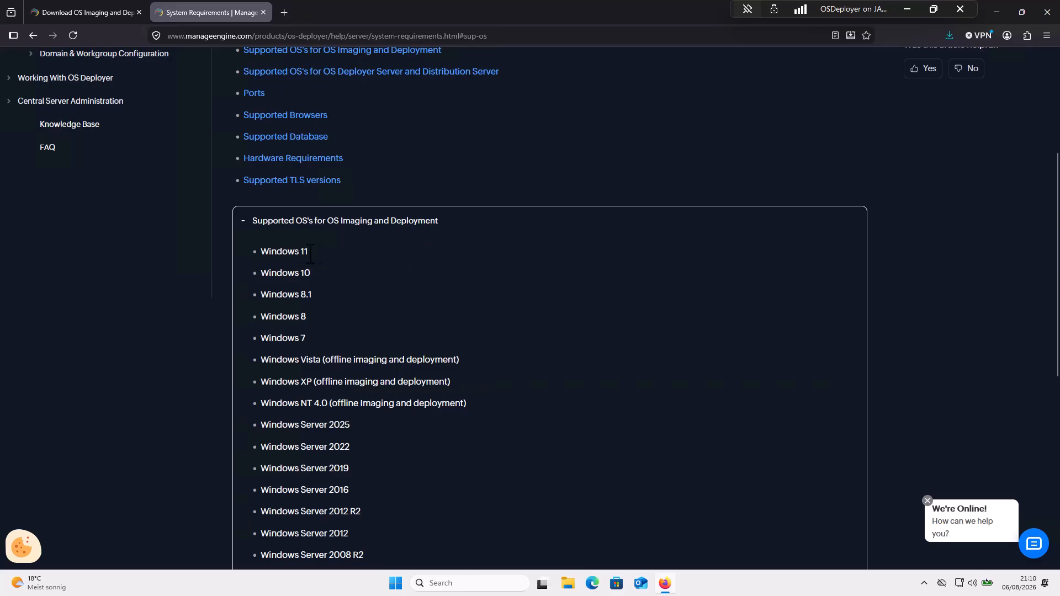
pyautogui.scroll(-7, 357, 292)
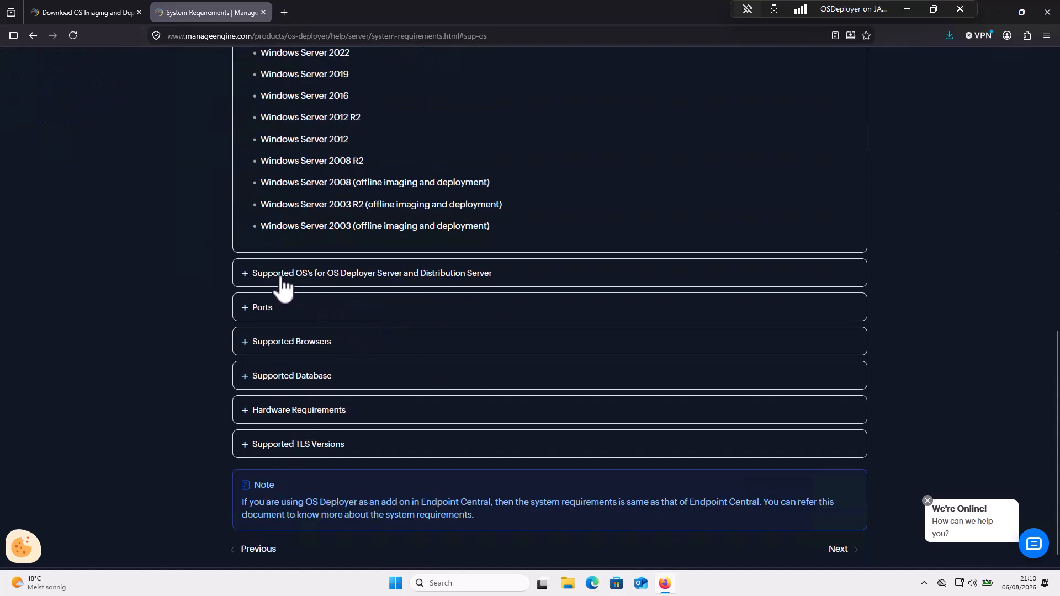
pyautogui.click(283, 275)
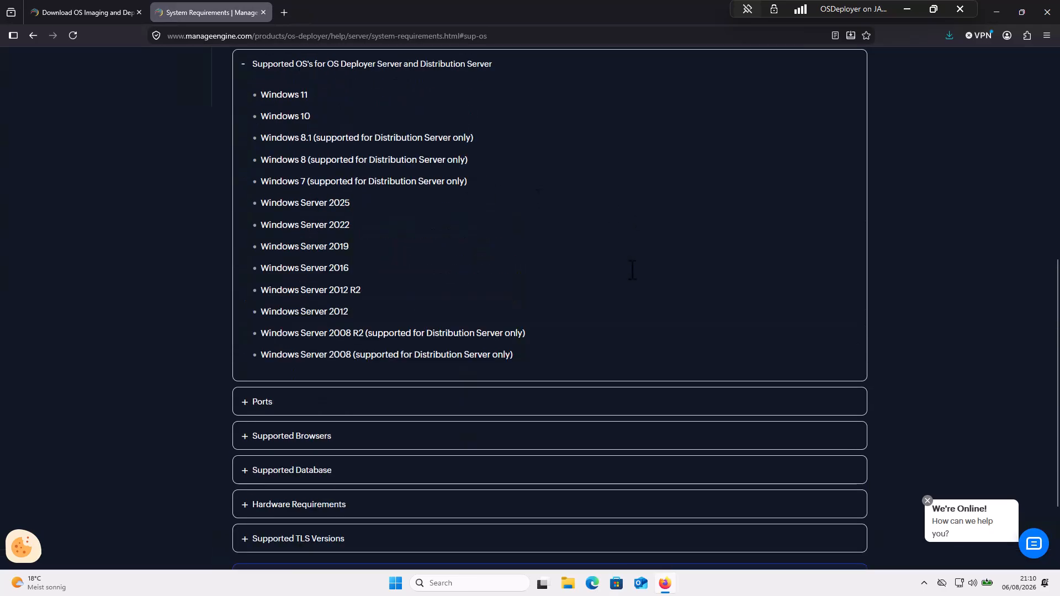
# - Expand the Ports and Supported Database requirements, then return to the download thank-you page
pyautogui.scroll(-1, 632, 269)
pyautogui.click(262, 352)
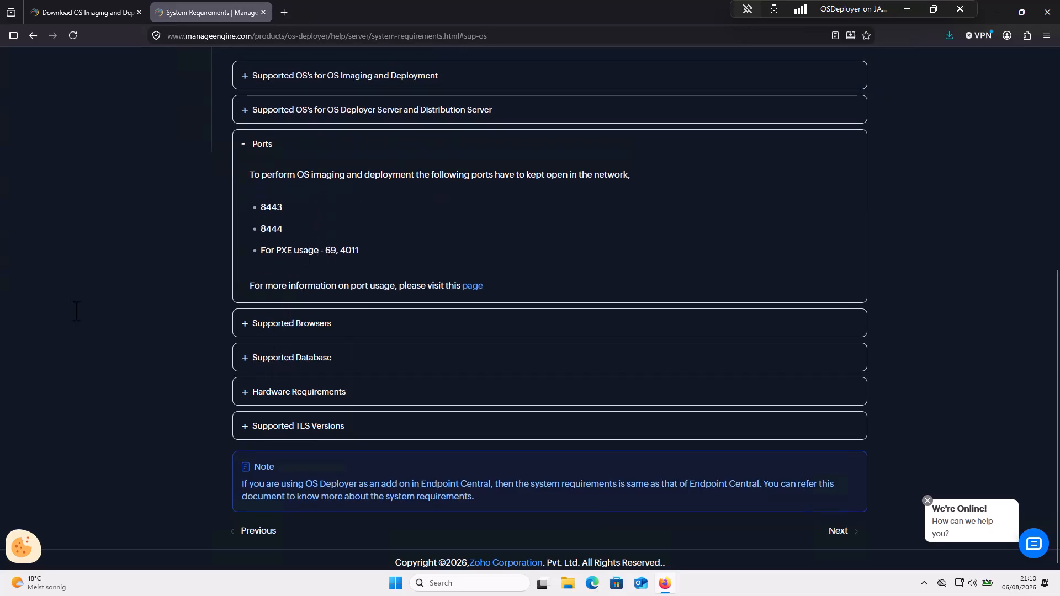
pyautogui.click(261, 359)
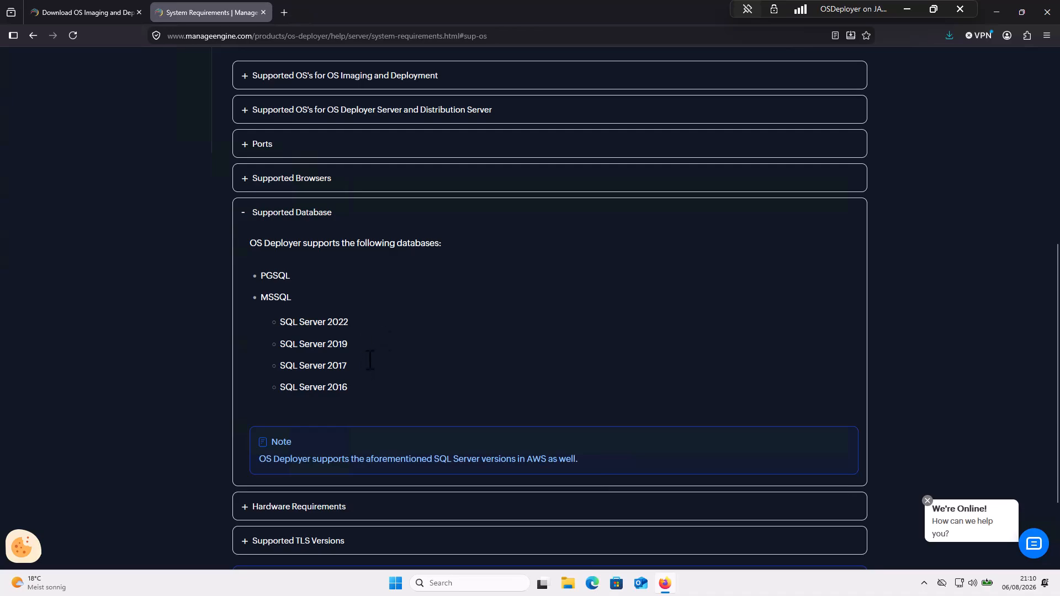
pyautogui.click(104, 16)
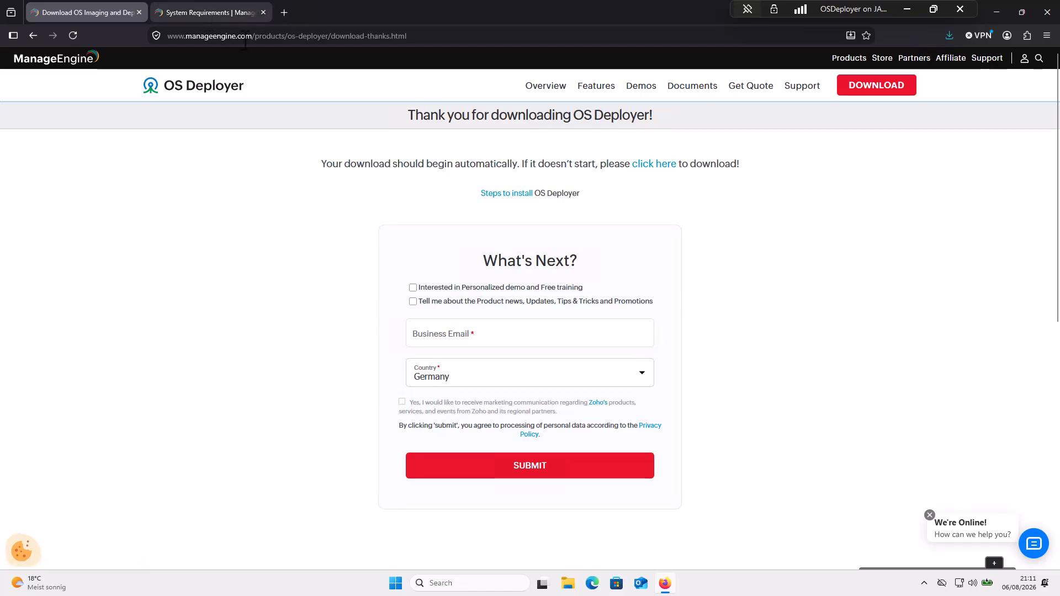
# - Open the Downloads folder holding ManageEngine_OS_Deployer_64bit_GA and minimise Firefox
pyautogui.click(950, 36)
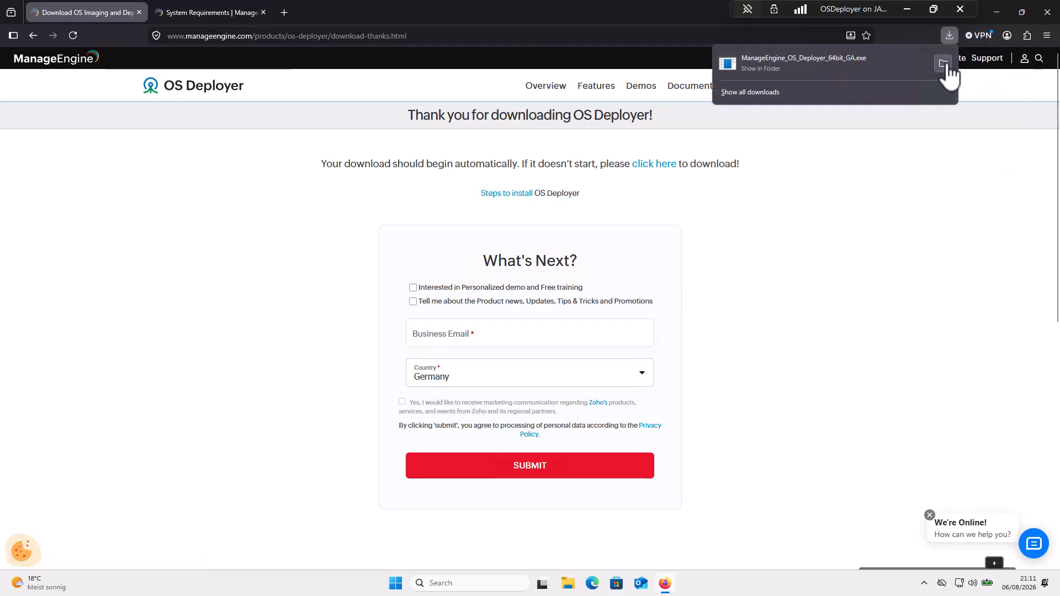
pyautogui.click(942, 64)
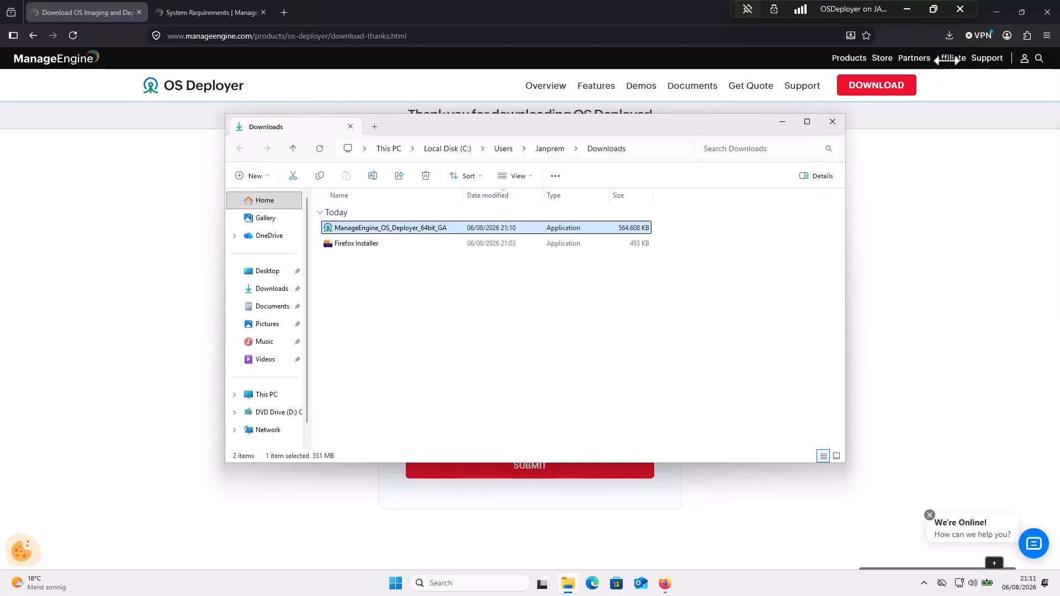
pyautogui.click(998, 16)
pyautogui.click(997, 13)
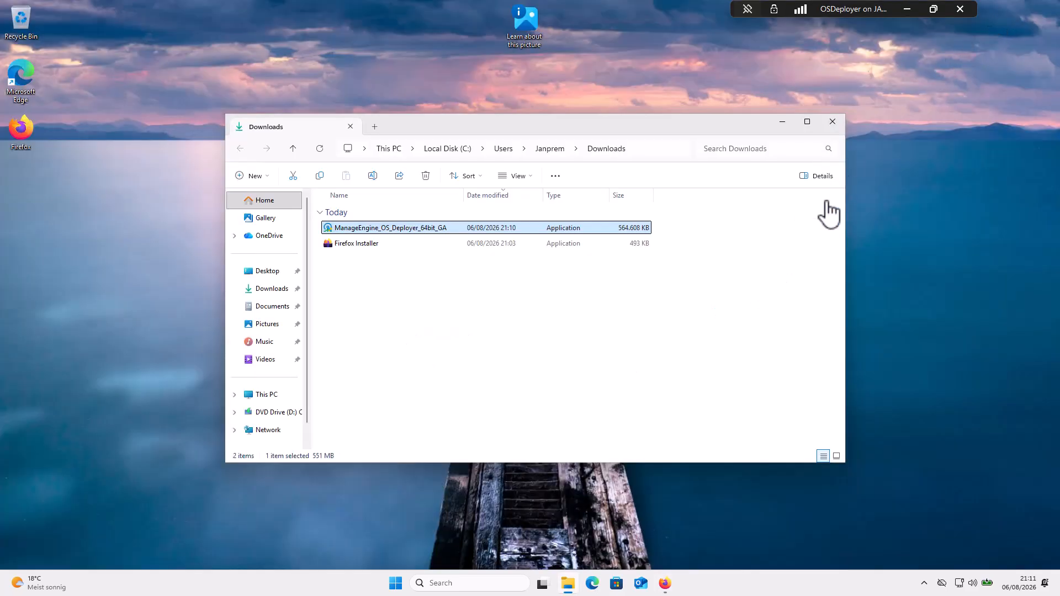
pyautogui.rightClick(737, 580)
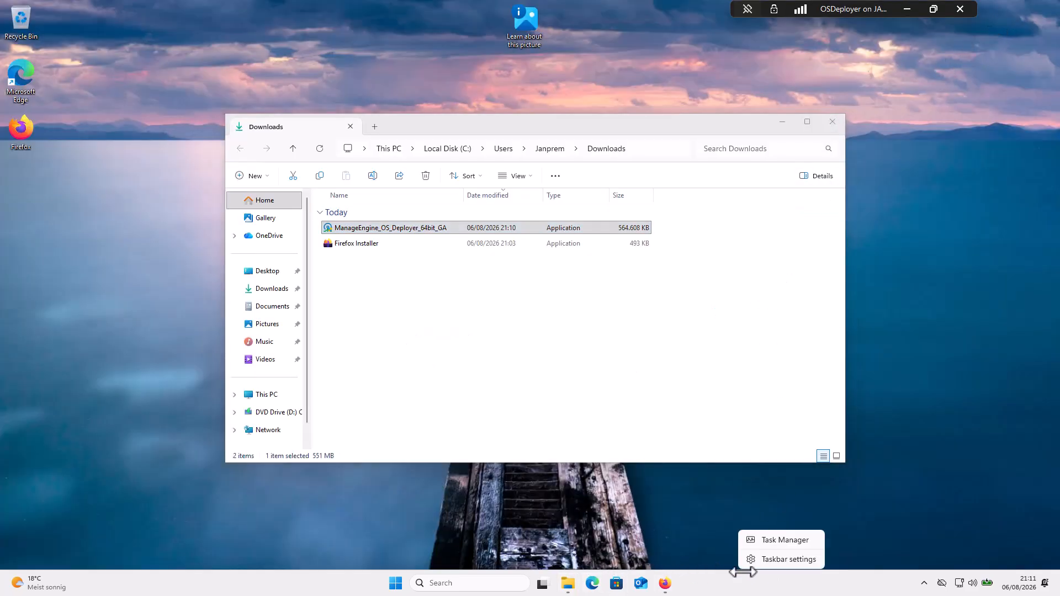
pyautogui.click(759, 540)
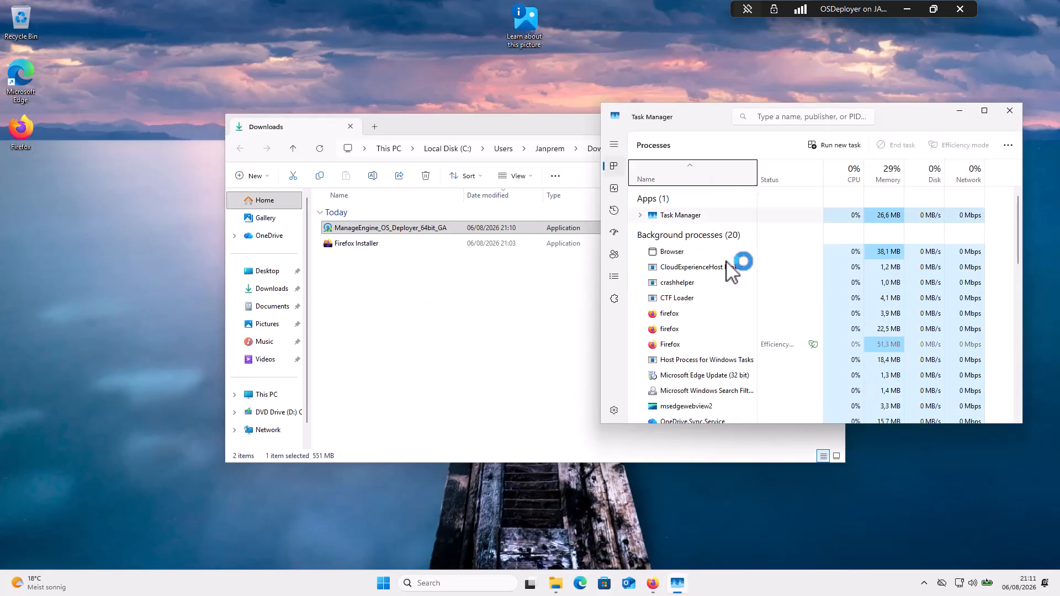
pyautogui.click(613, 187)
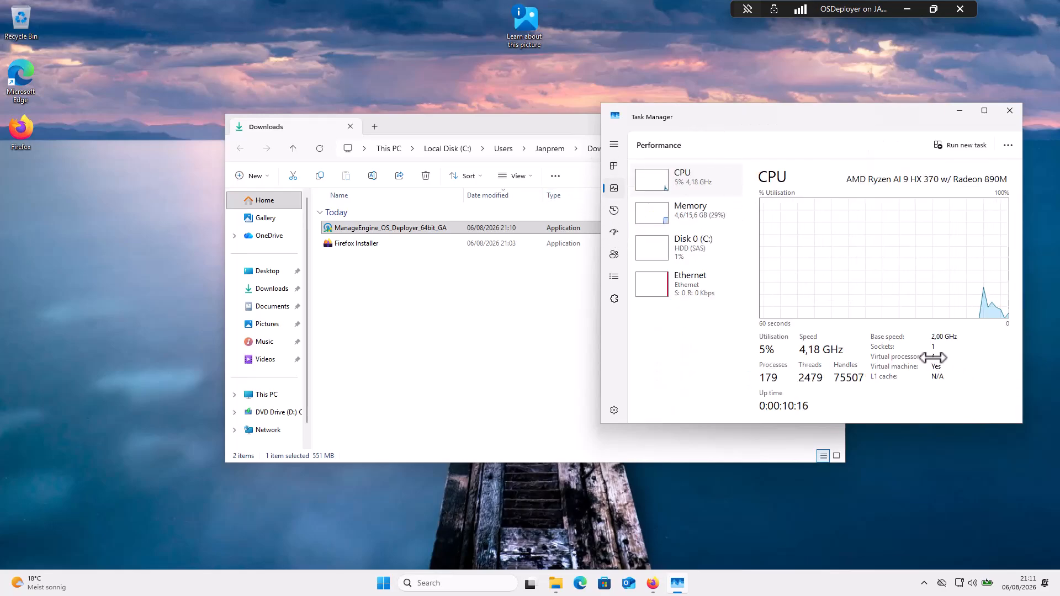
pyautogui.click(708, 222)
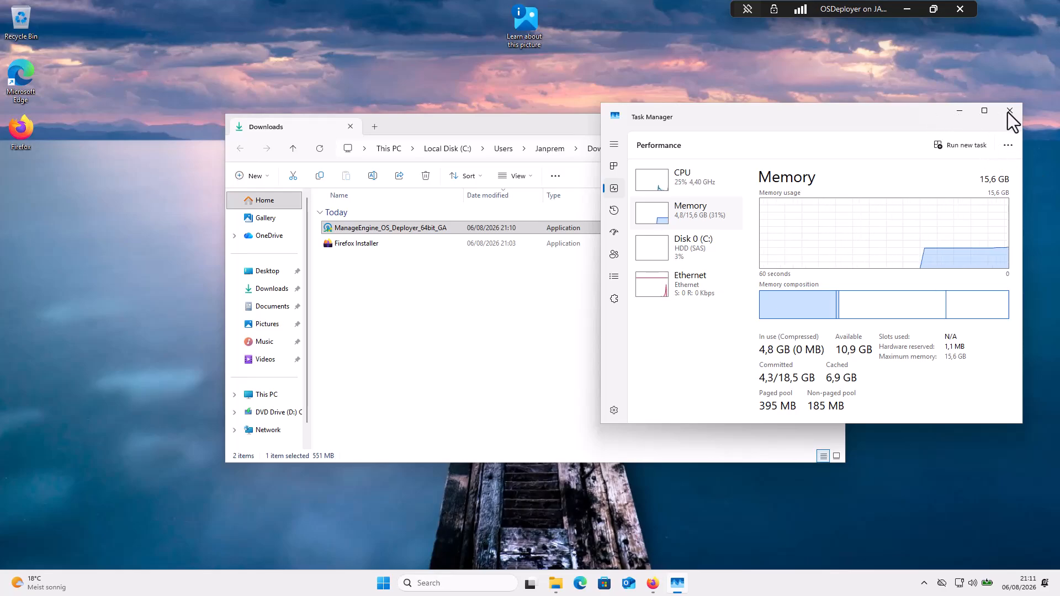
pyautogui.click(959, 115)
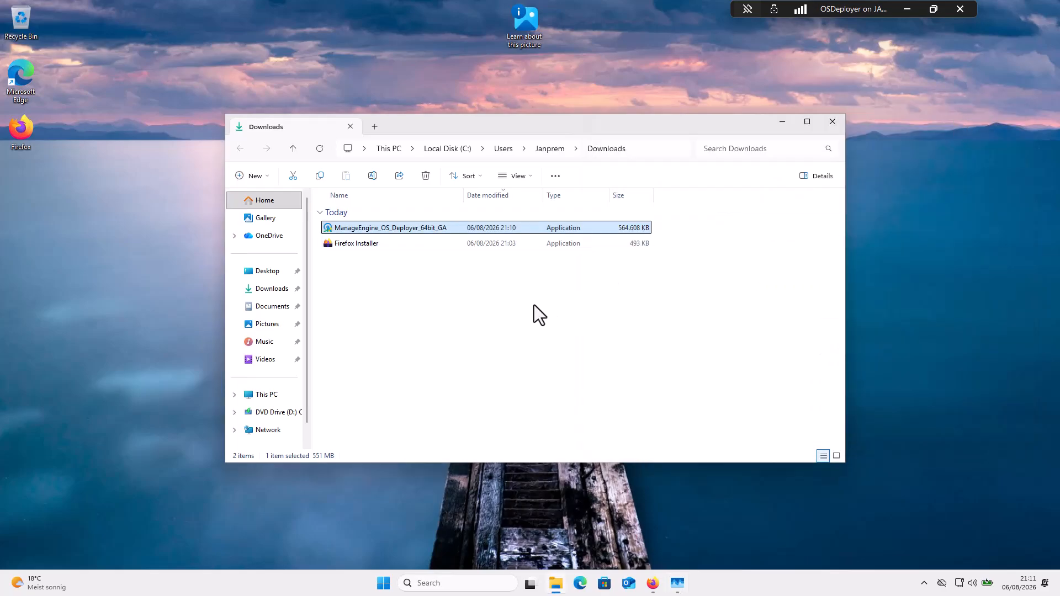
# - Launch ManageEngine_OS_Deployer_64bit_GA and approve the User Account Control prompt
pyautogui.doubleClick(400, 230)
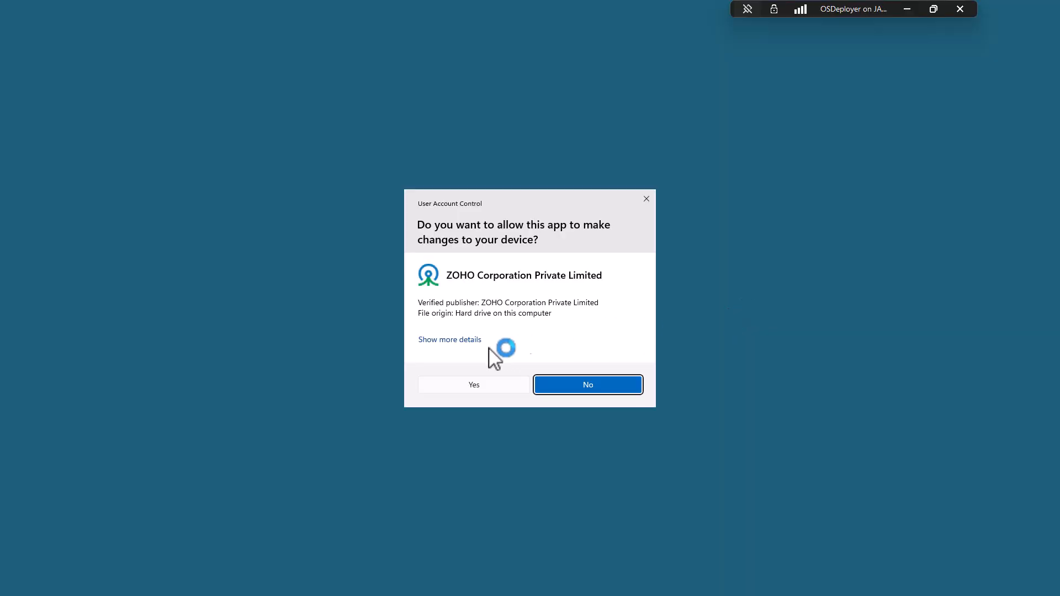
pyautogui.click(468, 383)
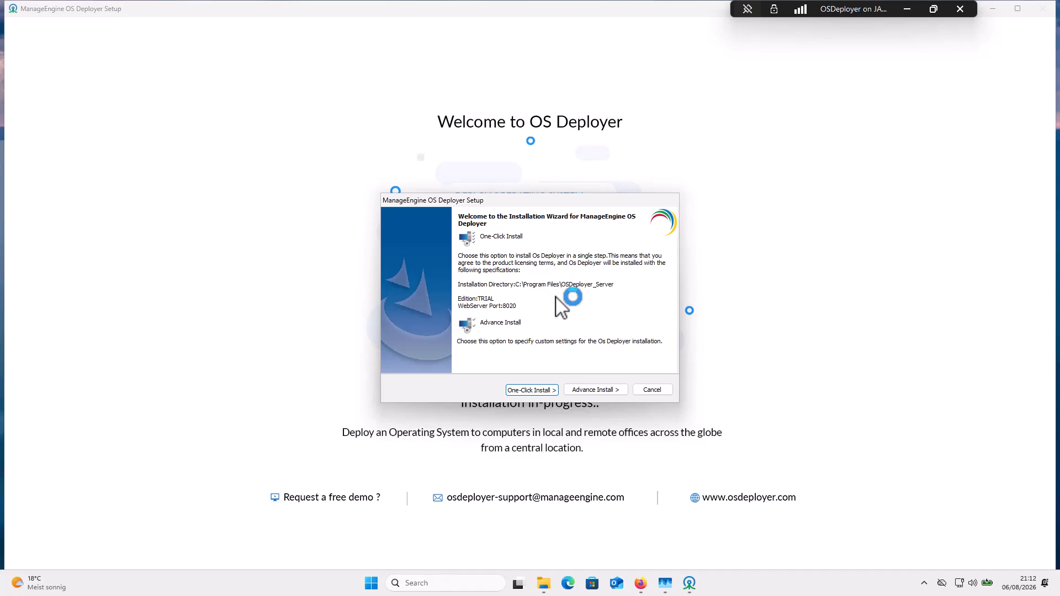
# - Choose Advance Install, accept the licence, keep the default folder and acknowledge the antivirus warning
pyautogui.click(596, 389)
pyautogui.scroll(-6, 579, 303)
pyautogui.click(591, 389)
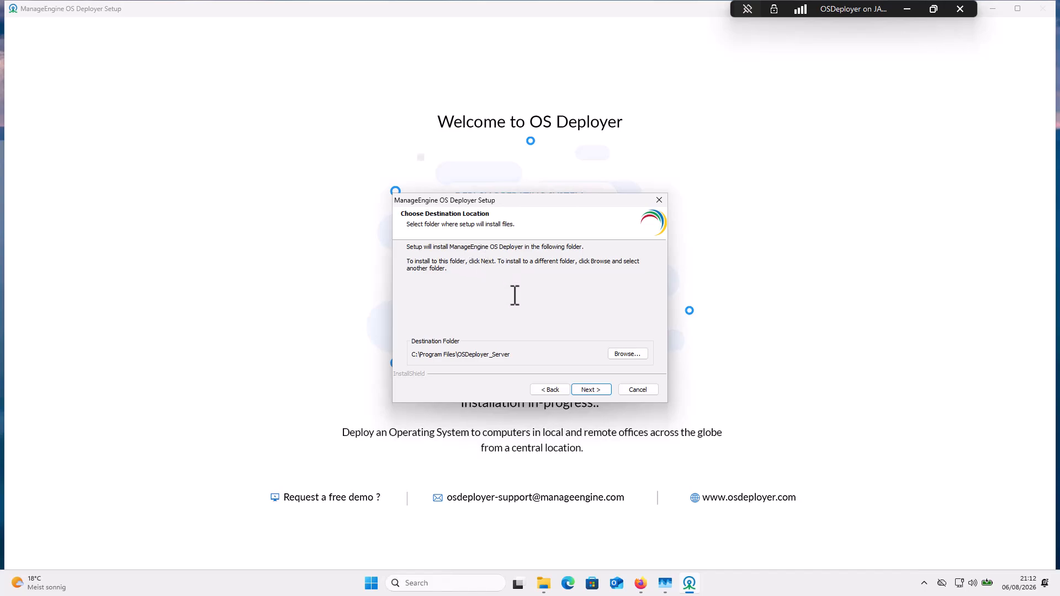
pyautogui.click(599, 390)
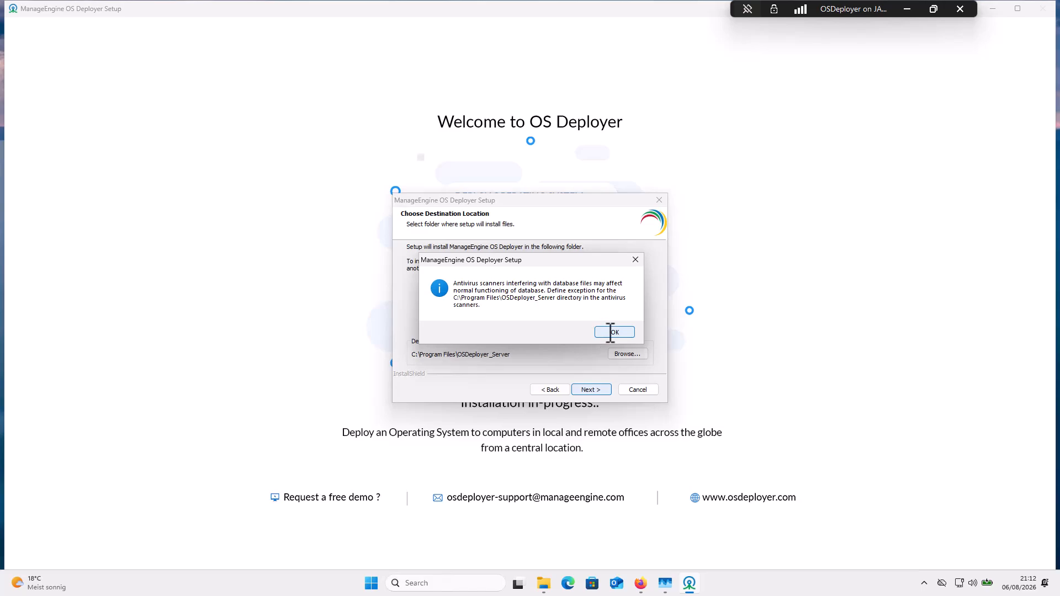
pyautogui.click(610, 333)
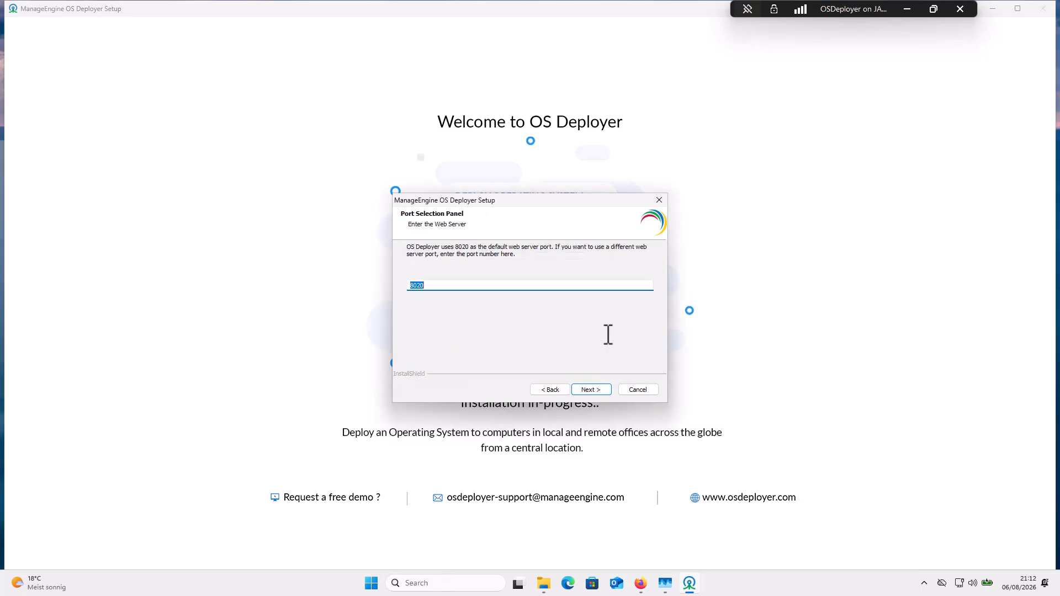
# - Keep port 8020 and the default program folder, then start copying files
pyautogui.click(597, 391)
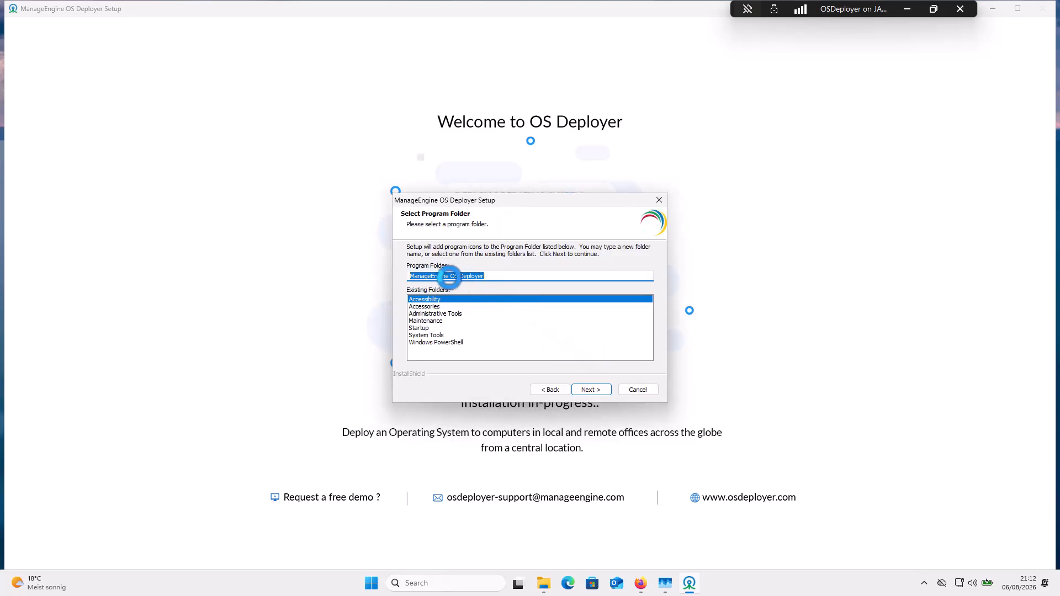
pyautogui.click(594, 389)
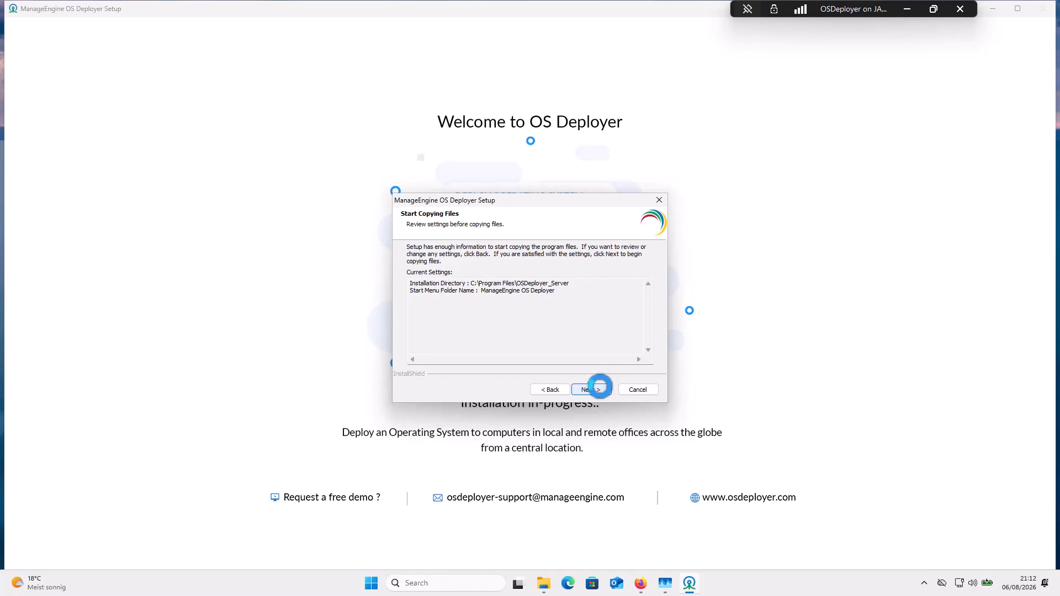
pyautogui.click(598, 388)
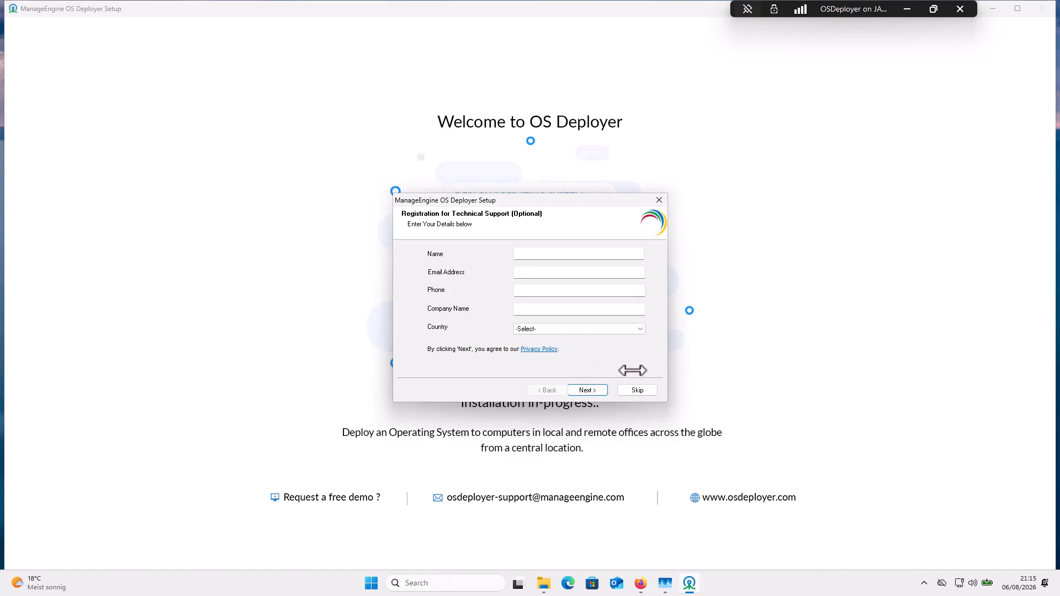
# - Skip the technical-support registration and wait for InstallShield Wizard Complete
pyautogui.click(637, 390)
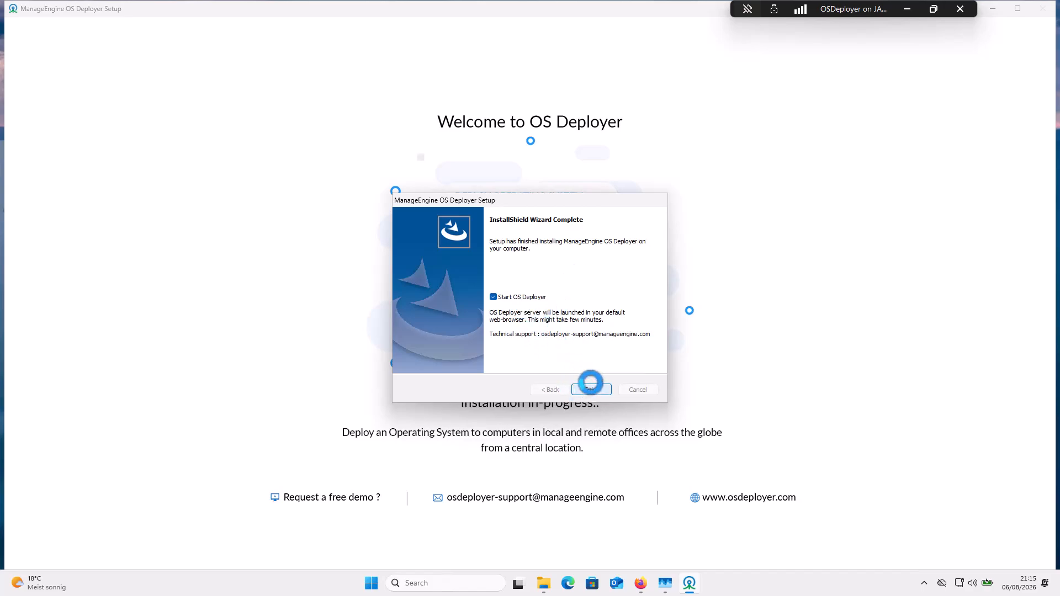
# - Finish setup with Start OS Deployer ticked to launch the readme page
pyautogui.press('Return')
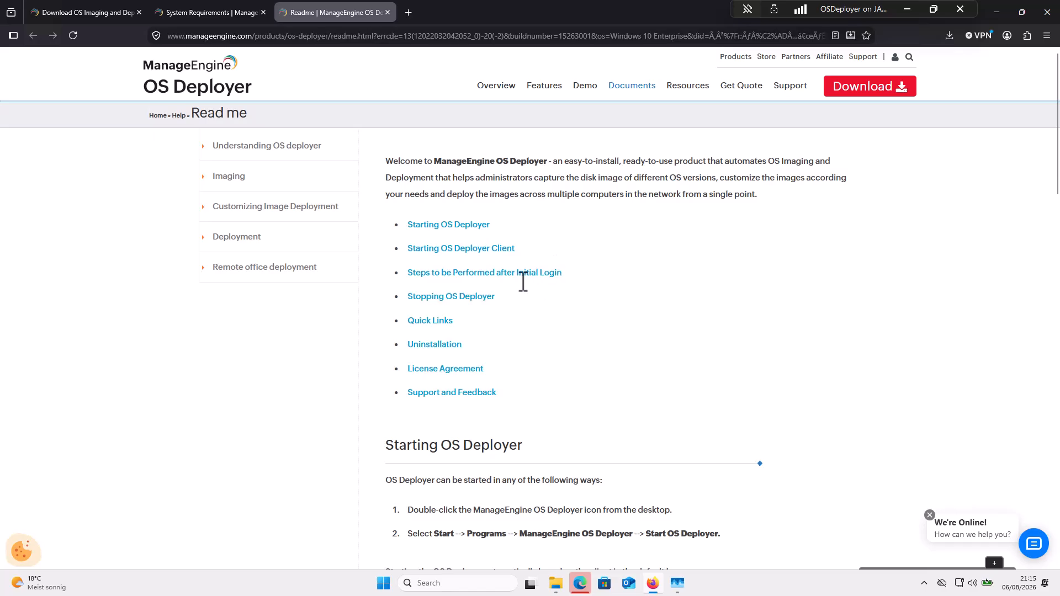
# - Scroll through the OS Deployer readme and check the Status Notifier window
pyautogui.scroll(-2, 550, 379)
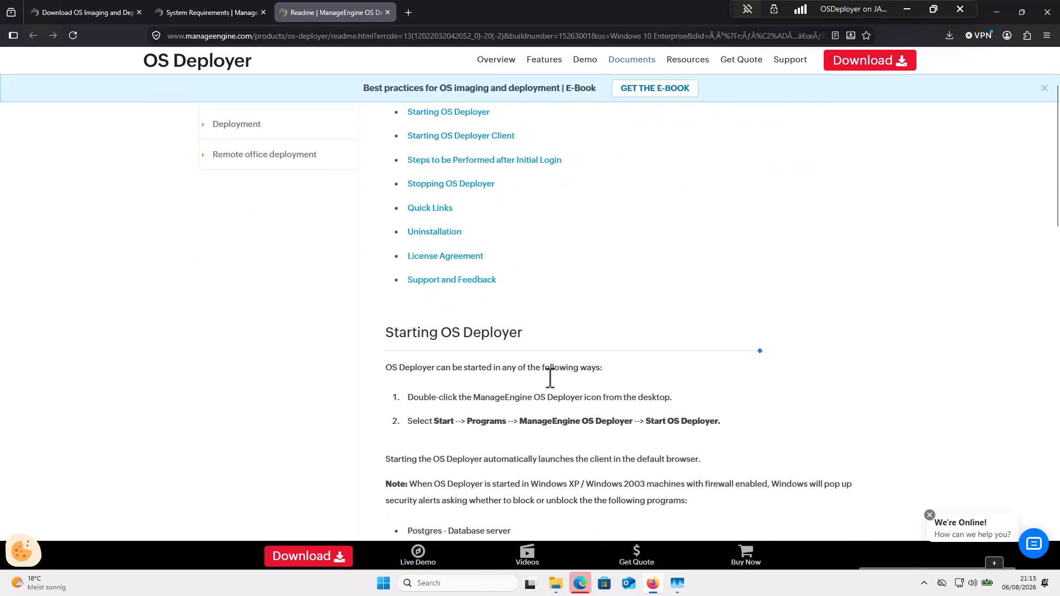
pyautogui.scroll(-2, 550, 378)
pyautogui.scroll(4, 550, 378)
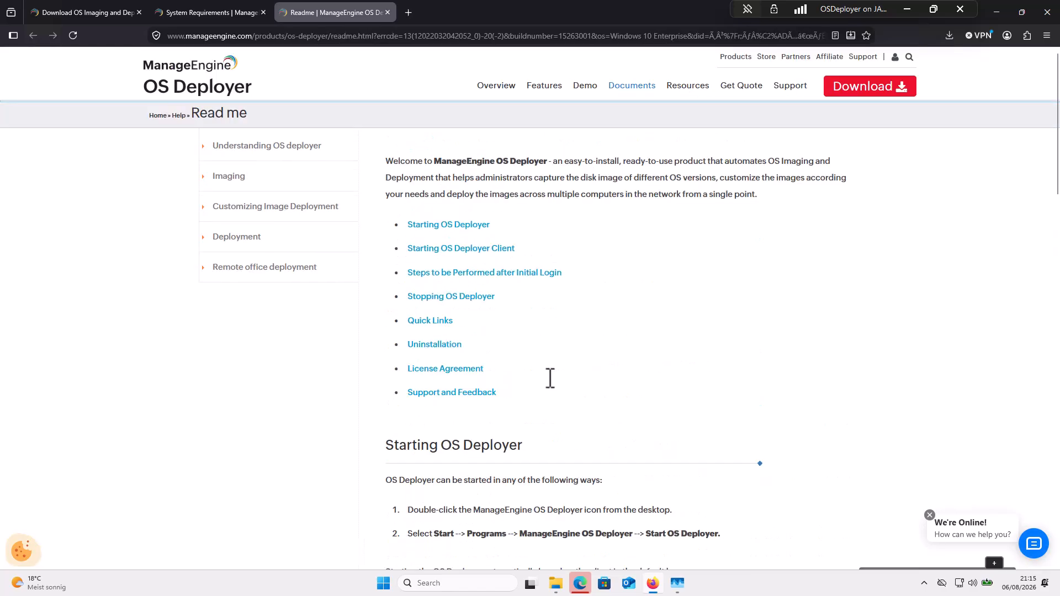
pyautogui.click(582, 583)
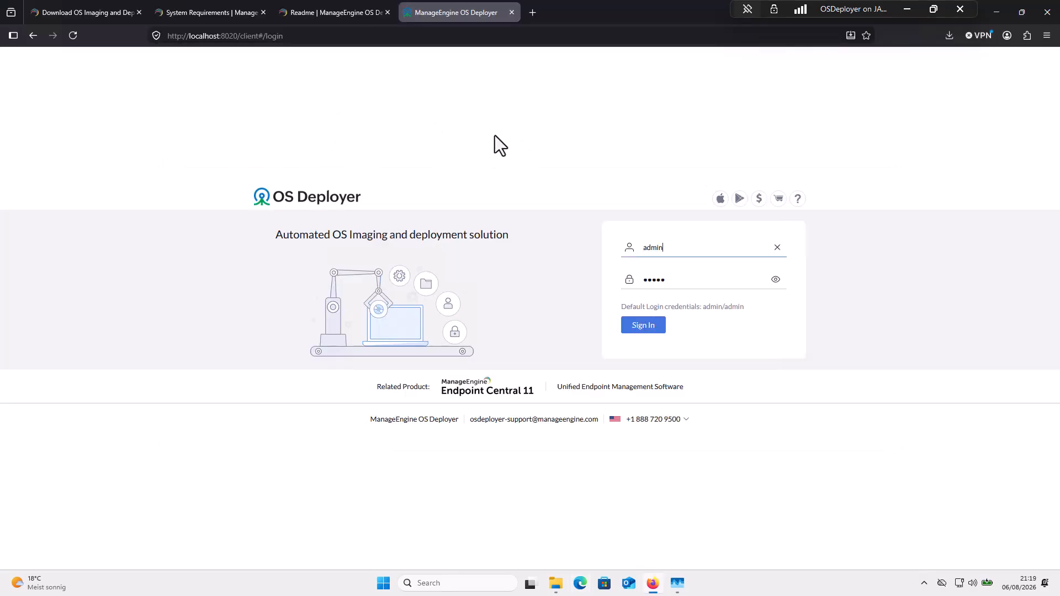
# - In full-screen Firefox, check the default admin password and sign in to the console
pyautogui.click(482, 101)
pyautogui.press('F11')
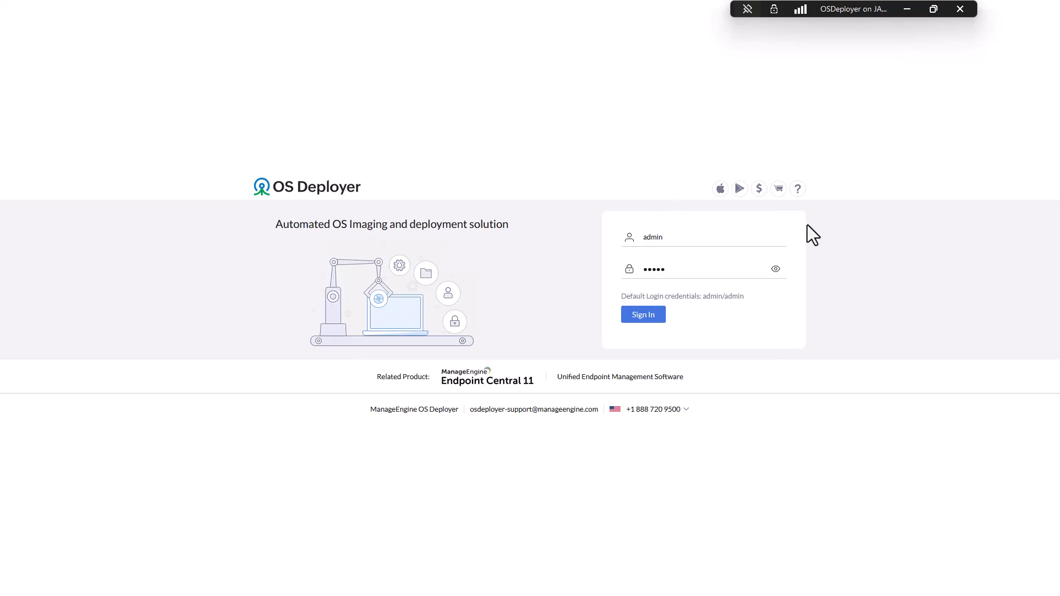
pyautogui.click(697, 272)
pyautogui.click(774, 269)
pyautogui.click(644, 316)
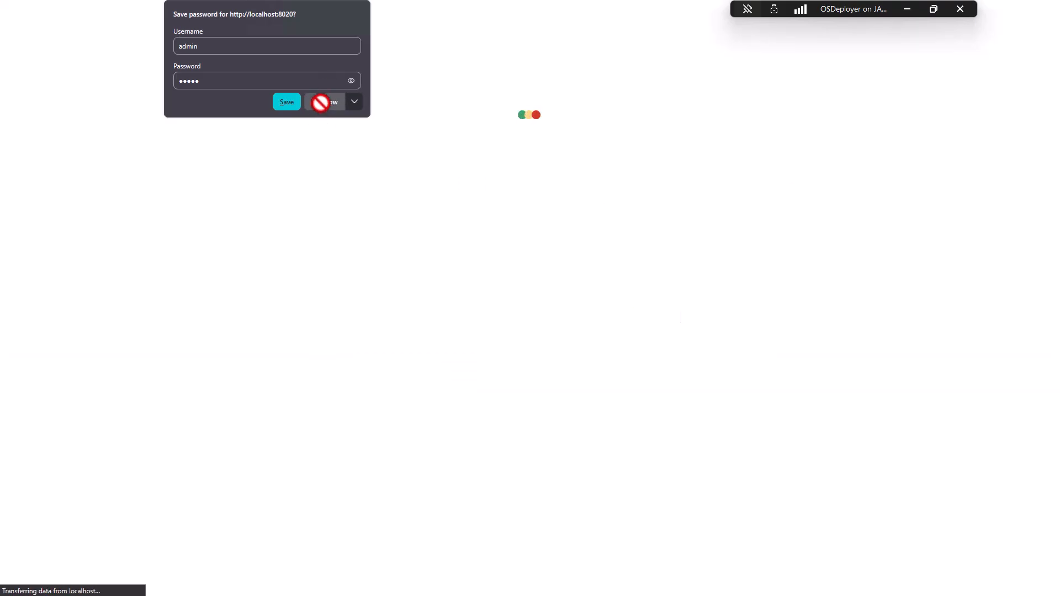
# - Decline saving the login, close the trial notice, and go to Create's Online Imaging page
pyautogui.click(322, 104)
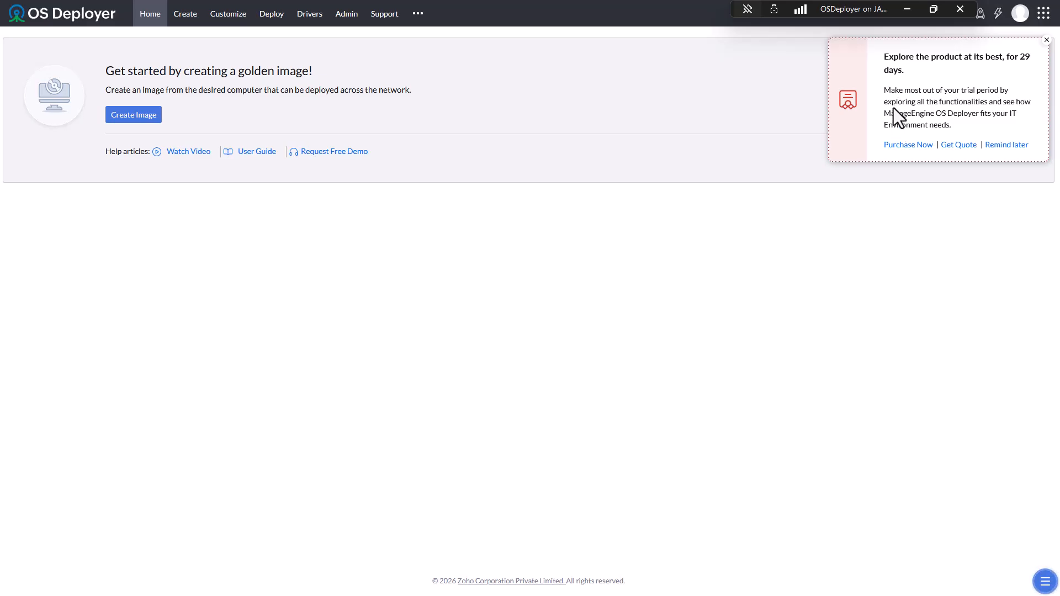
pyautogui.click(1046, 40)
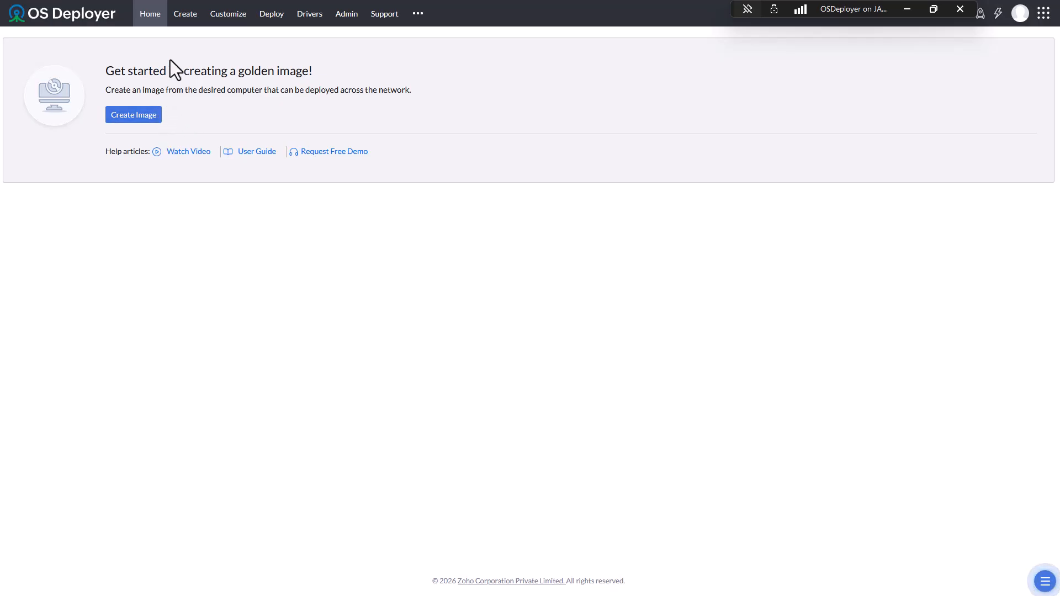
pyautogui.click(190, 15)
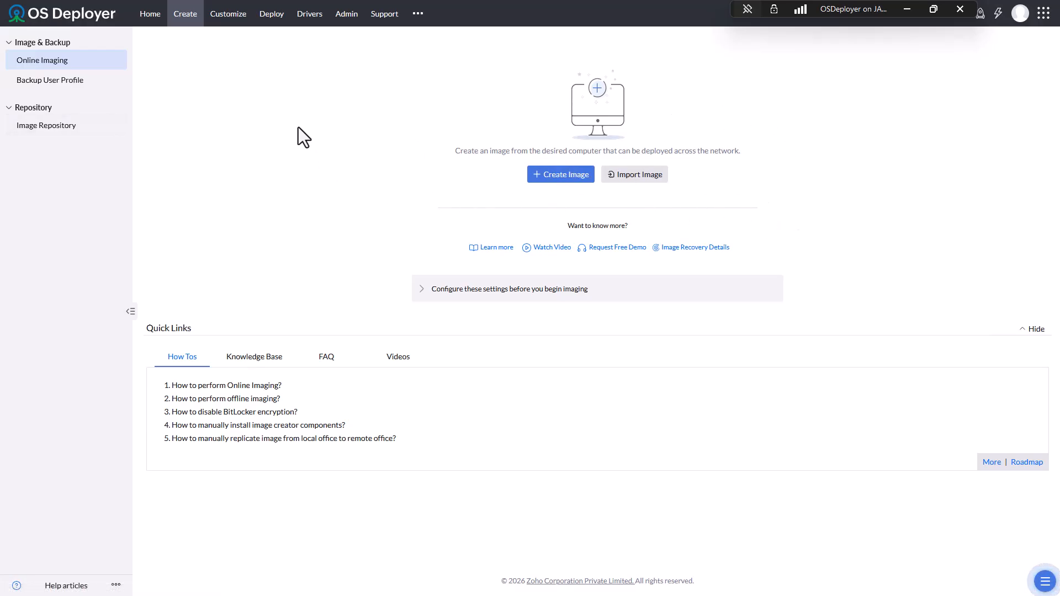
# - View the Backup User Profile and empty Image Repository pages, then the Customize section
pyautogui.click(62, 80)
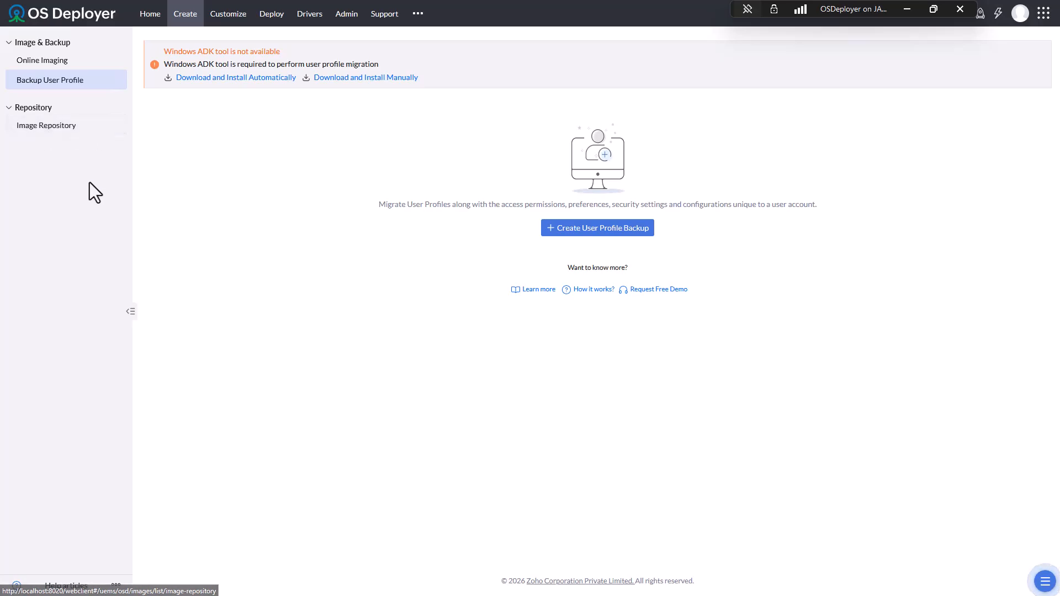
pyautogui.click(74, 126)
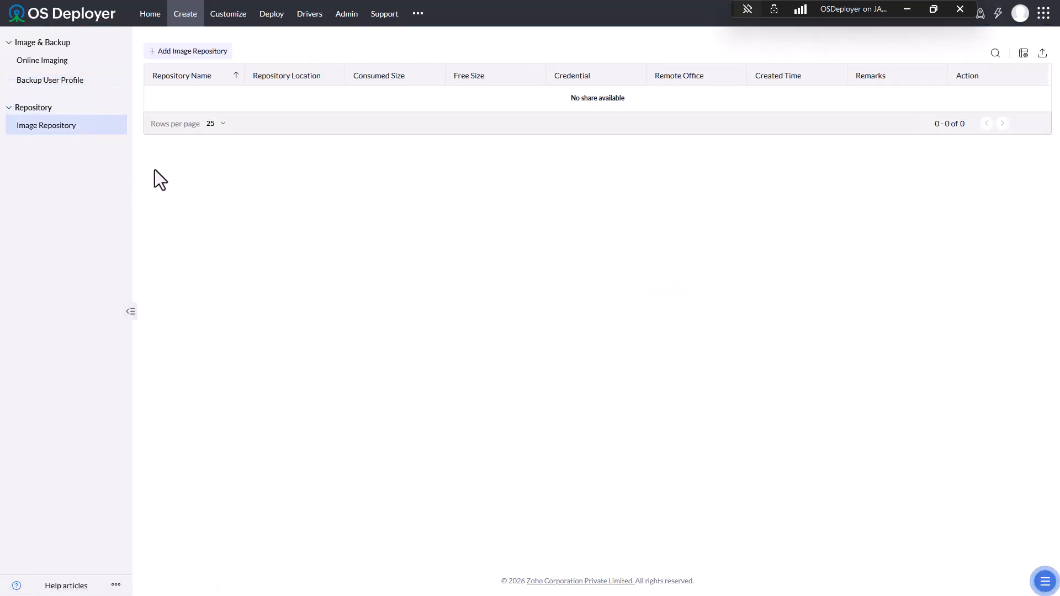
pyautogui.click(226, 17)
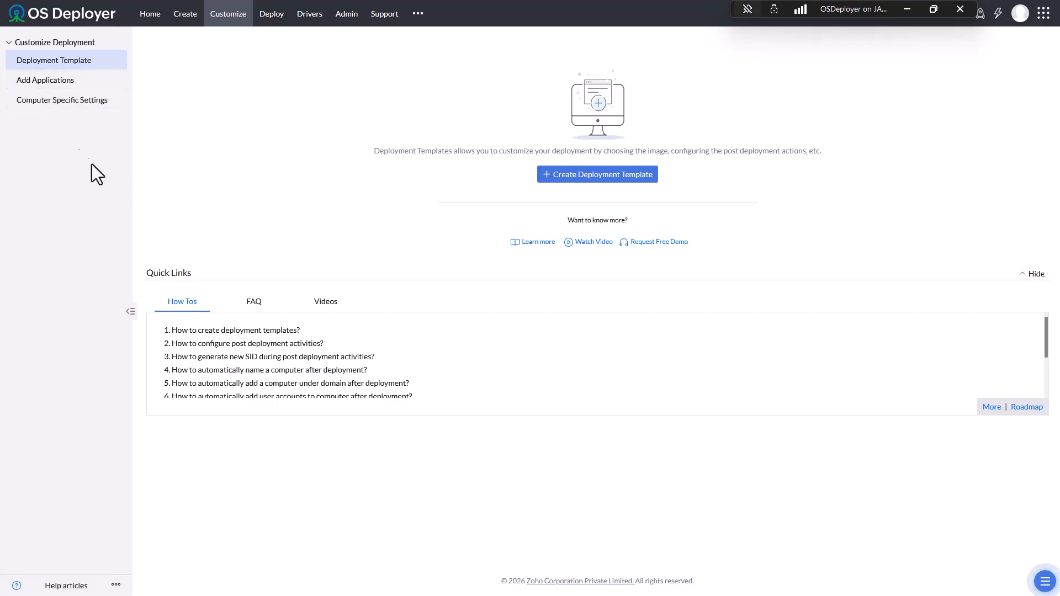
# - View Add Applications, Computer Specific Settings, and the PXE, USB and ISO bootable media choices
pyautogui.click(57, 82)
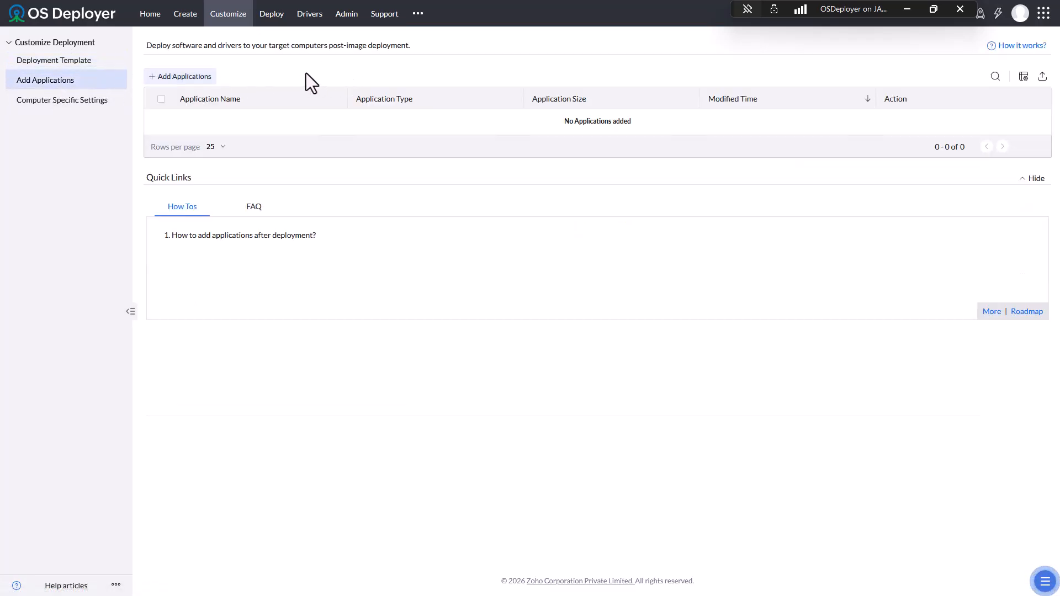
pyautogui.click(87, 104)
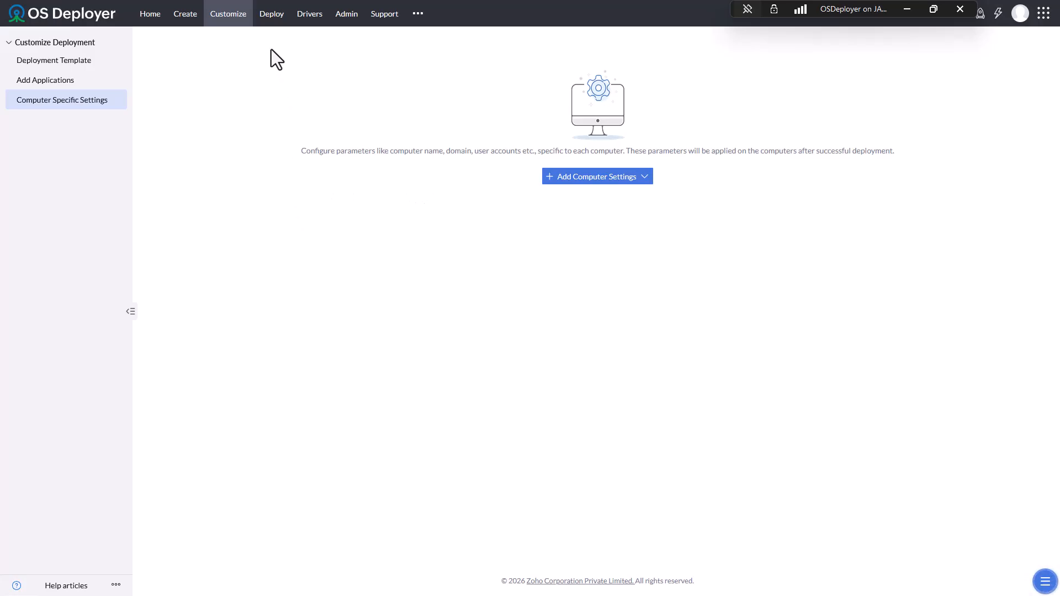
pyautogui.click(268, 16)
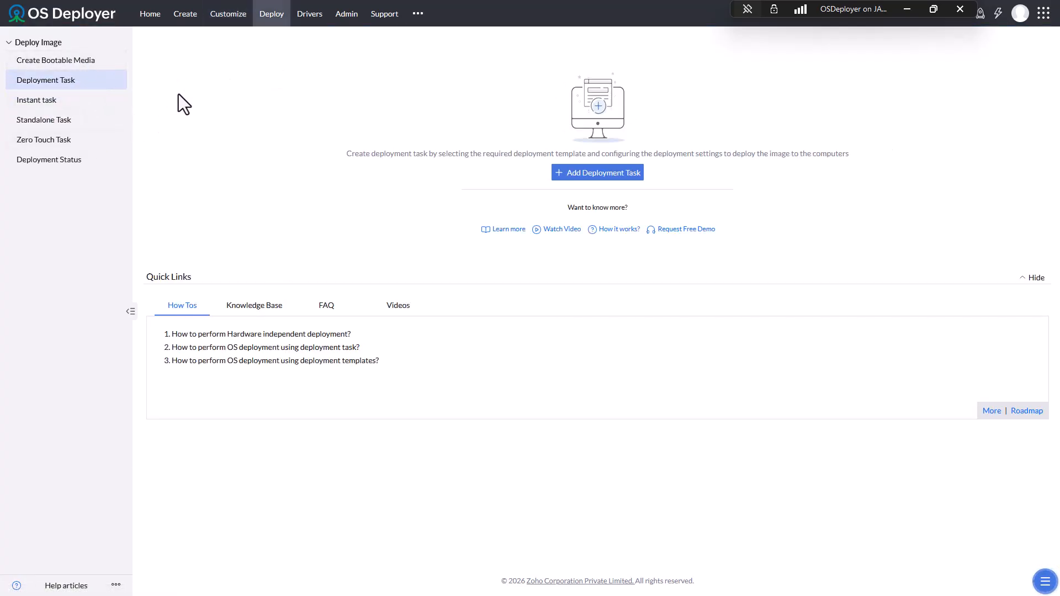
pyautogui.click(97, 64)
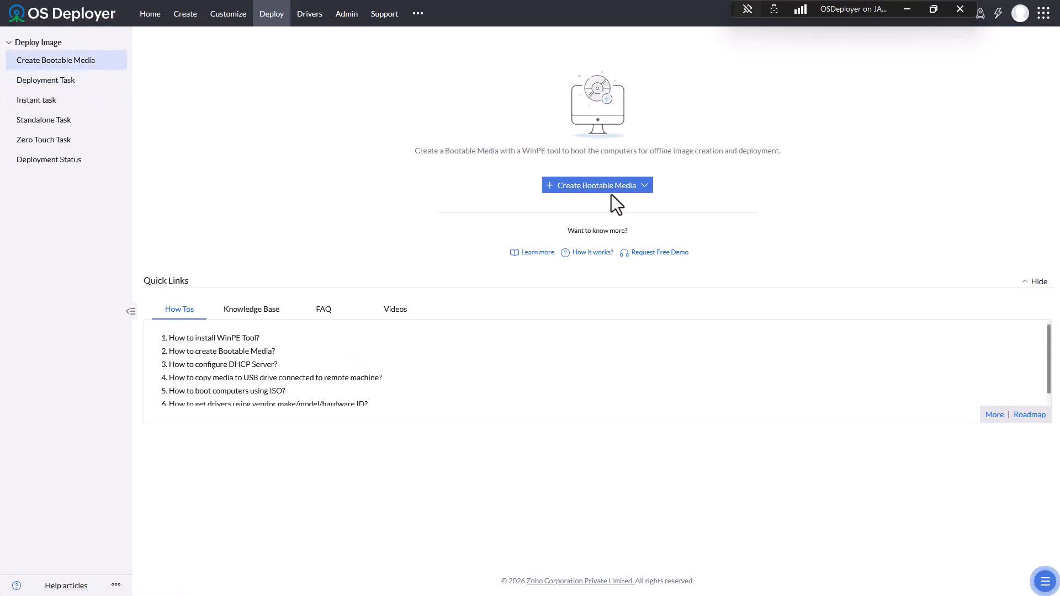
pyautogui.click(644, 186)
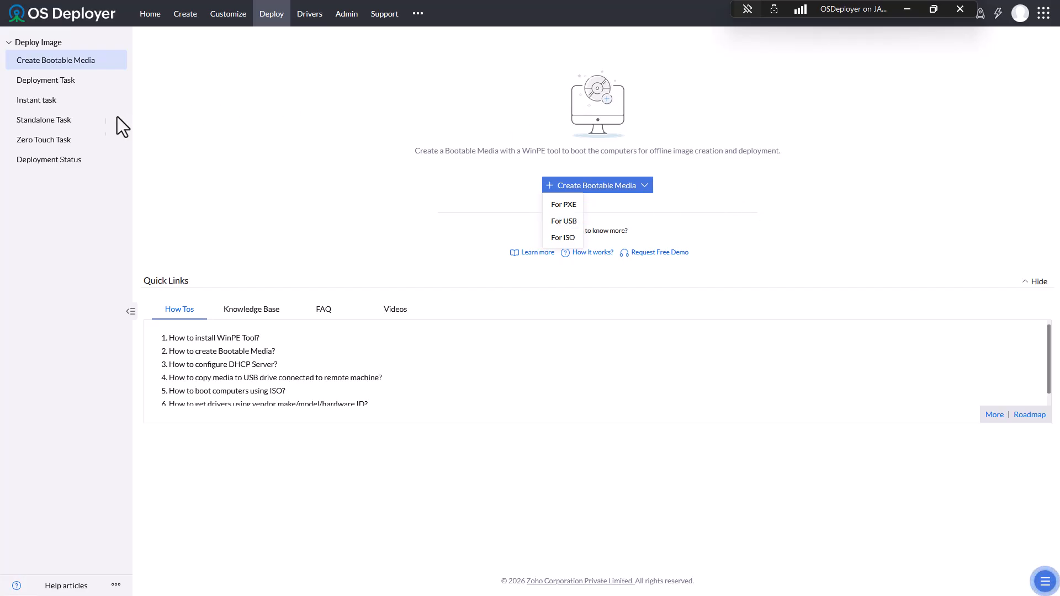
# - View the Deployment Task and Instant task pages, then the empty Driver Repository
pyautogui.click(49, 79)
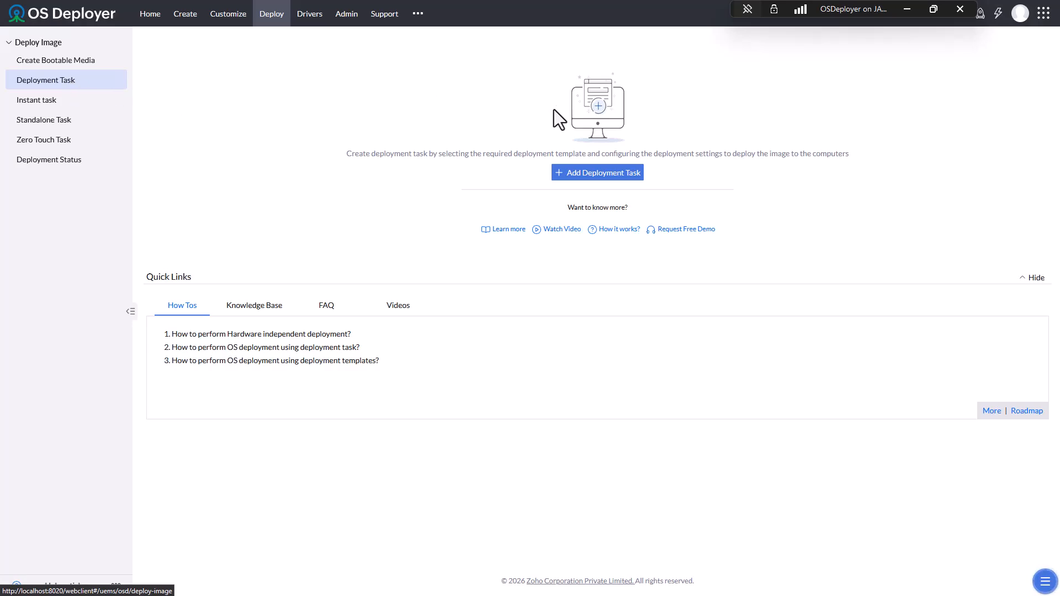
pyautogui.click(41, 104)
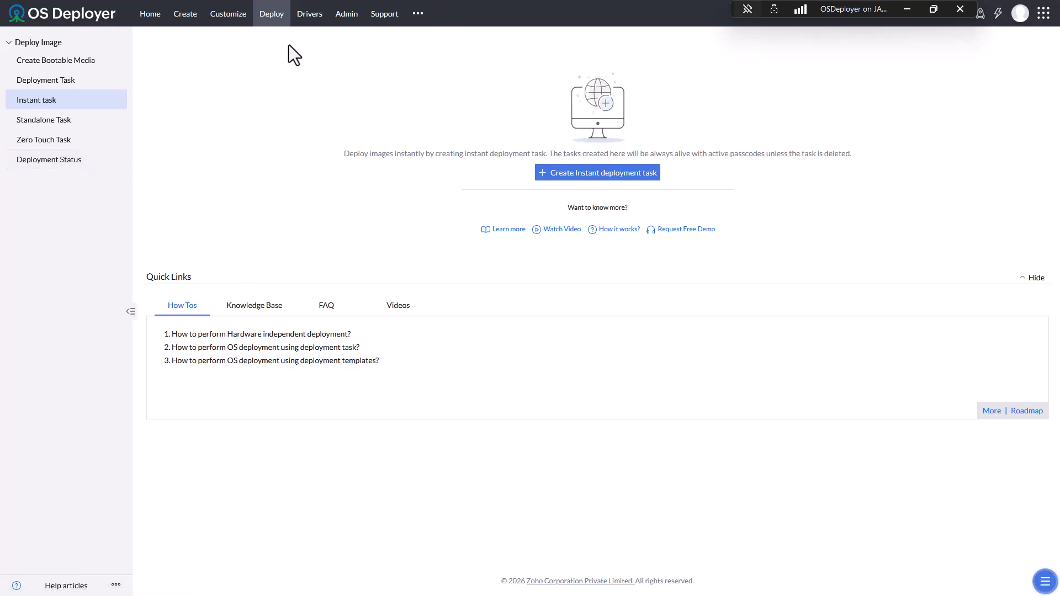
pyautogui.click(309, 22)
# - Check Driver Repository, Discovered and Missing Drivers, then scroll the 89 Vendor Drivers
pyautogui.click(77, 64)
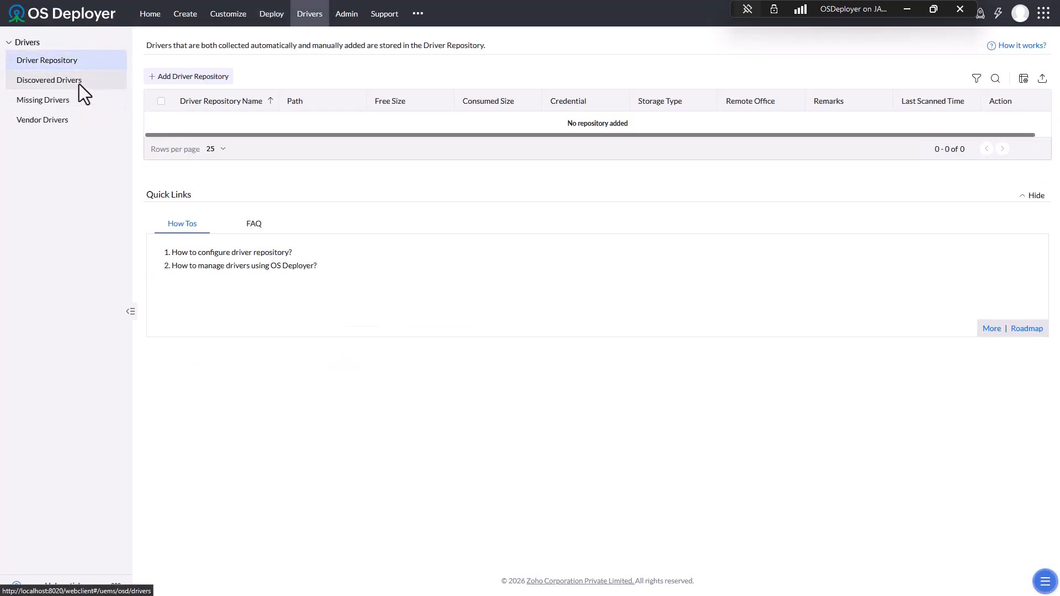
pyautogui.click(78, 84)
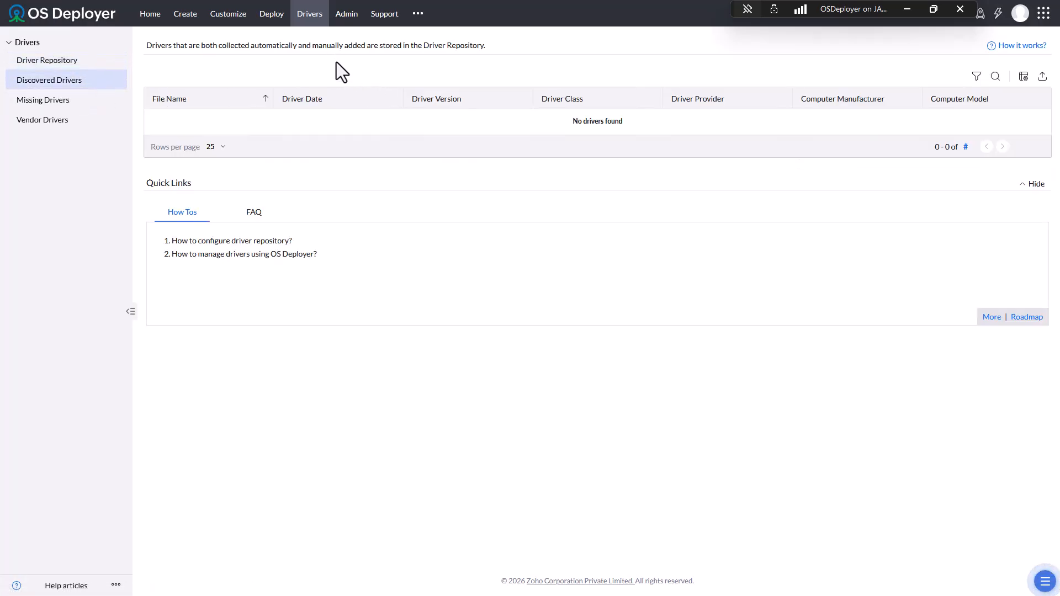
pyautogui.click(39, 108)
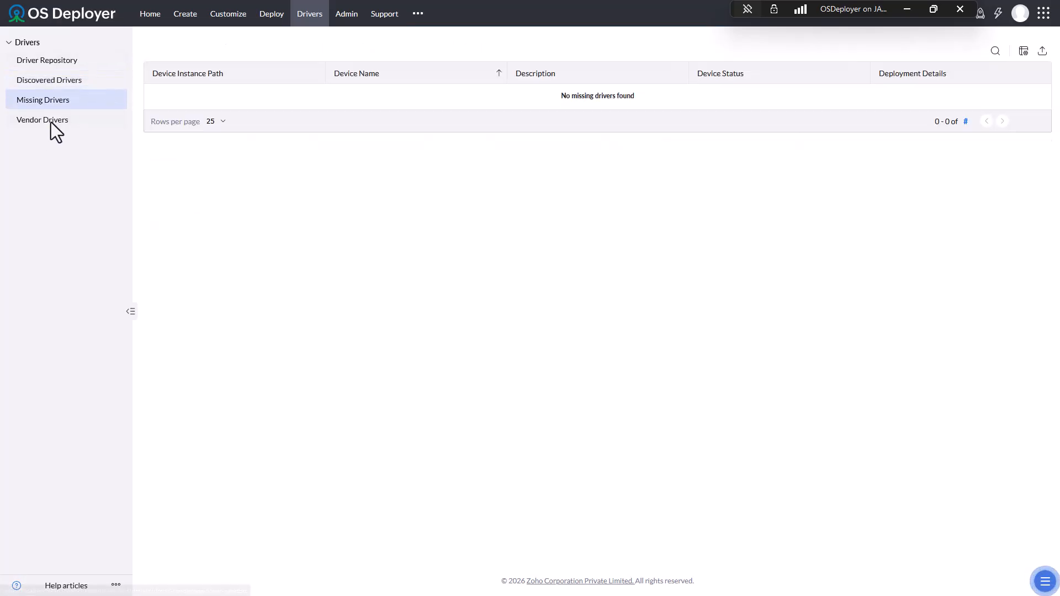
pyautogui.click(55, 123)
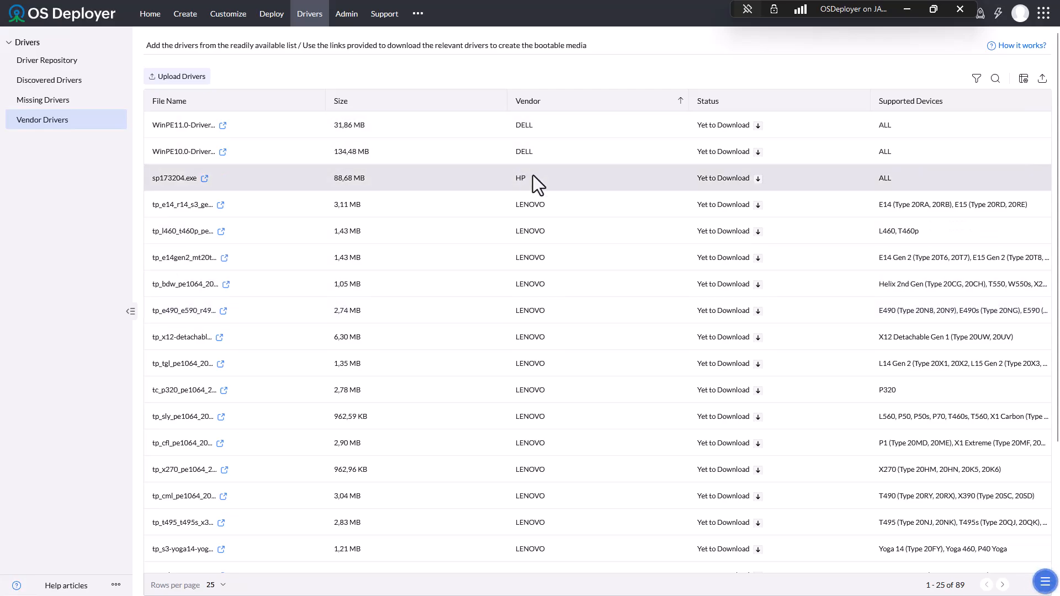
pyautogui.scroll(-4, 618, 293)
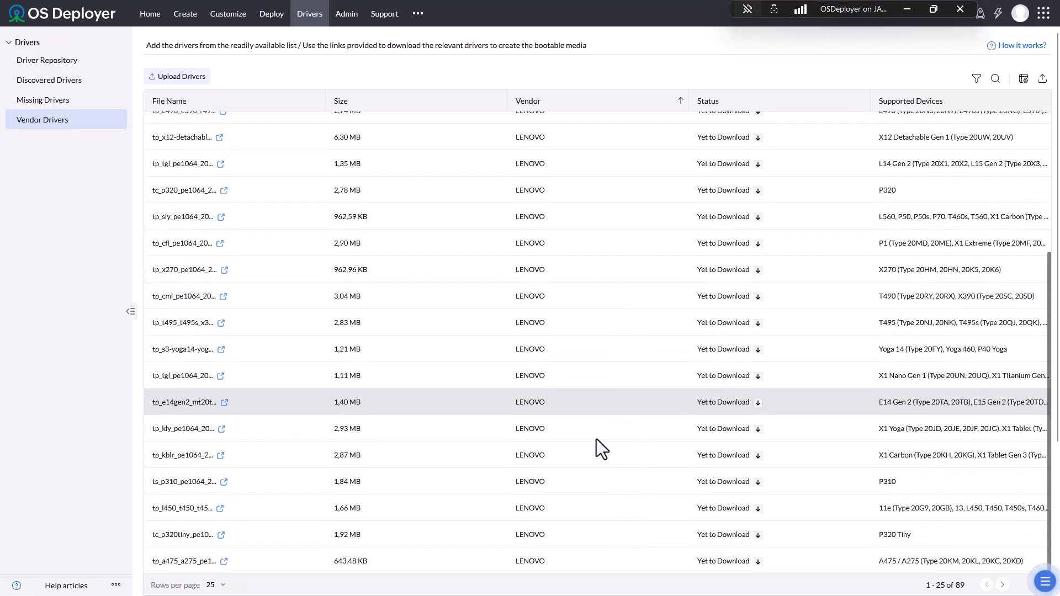
pyautogui.scroll(4, 599, 425)
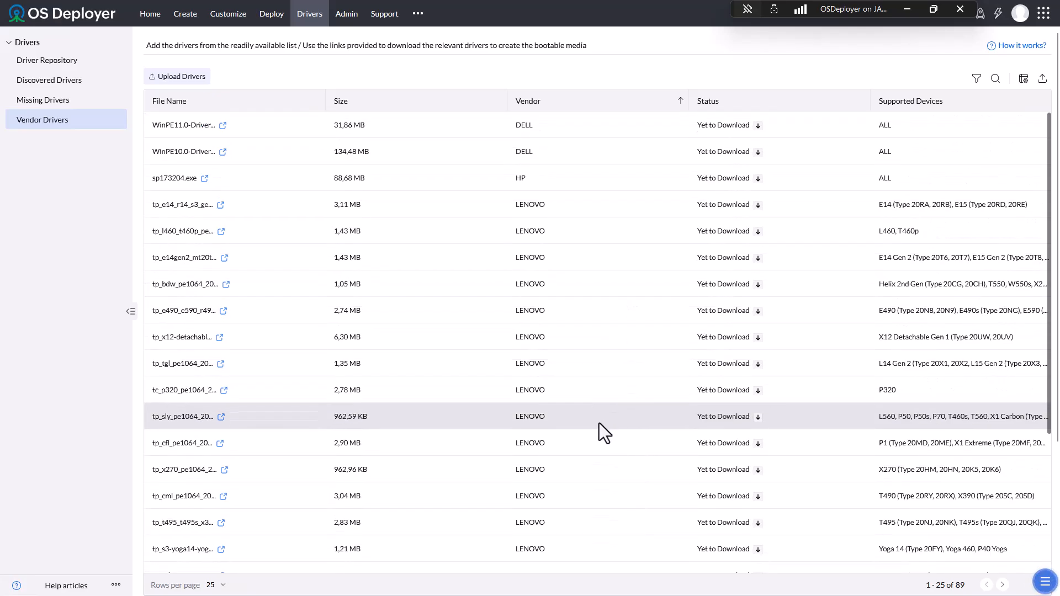
# - In NAT Settings, try 'Via the Internet', revert to 'Inside a LAN', and return to Admin
pyautogui.click(346, 17)
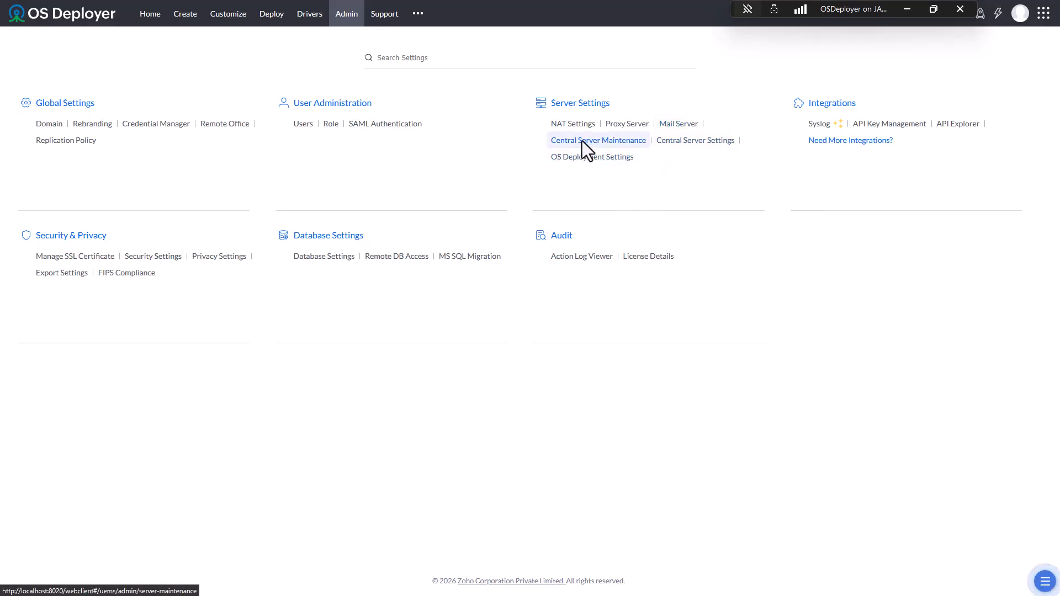
pyautogui.click(575, 126)
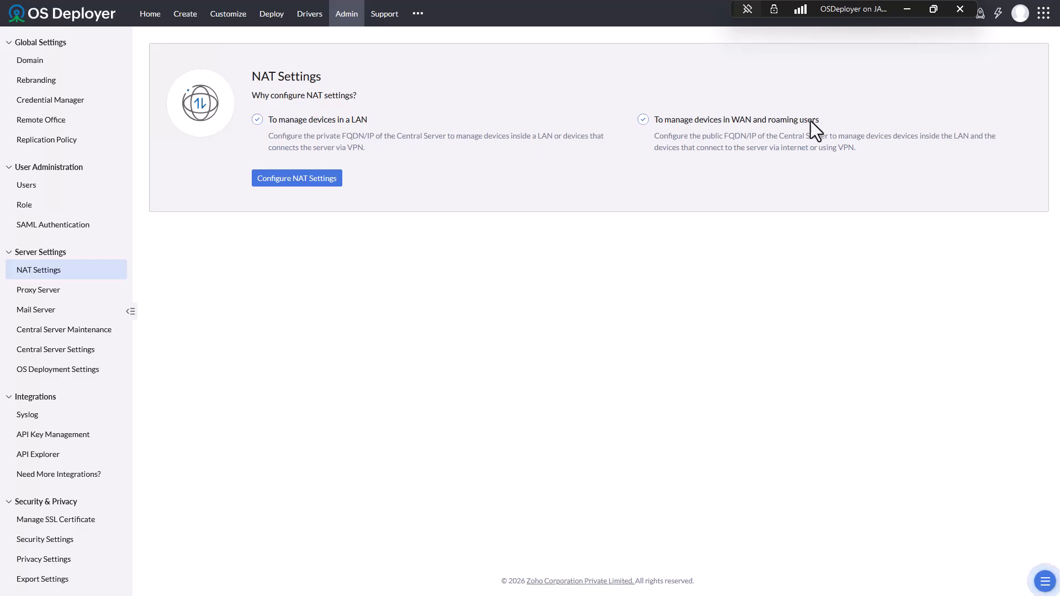
pyautogui.click(307, 182)
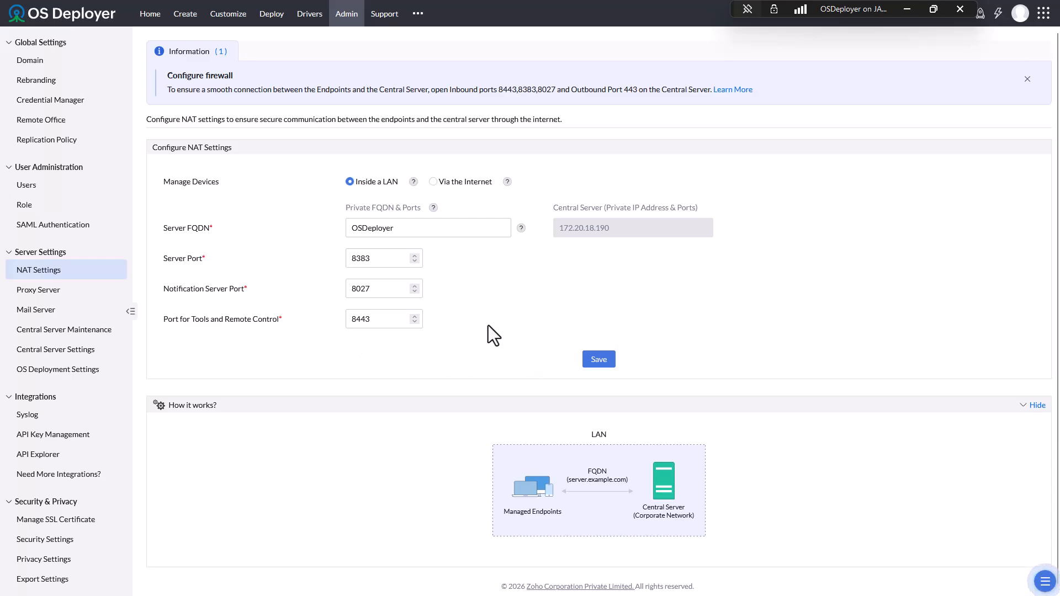
pyautogui.scroll(-1, 631, 532)
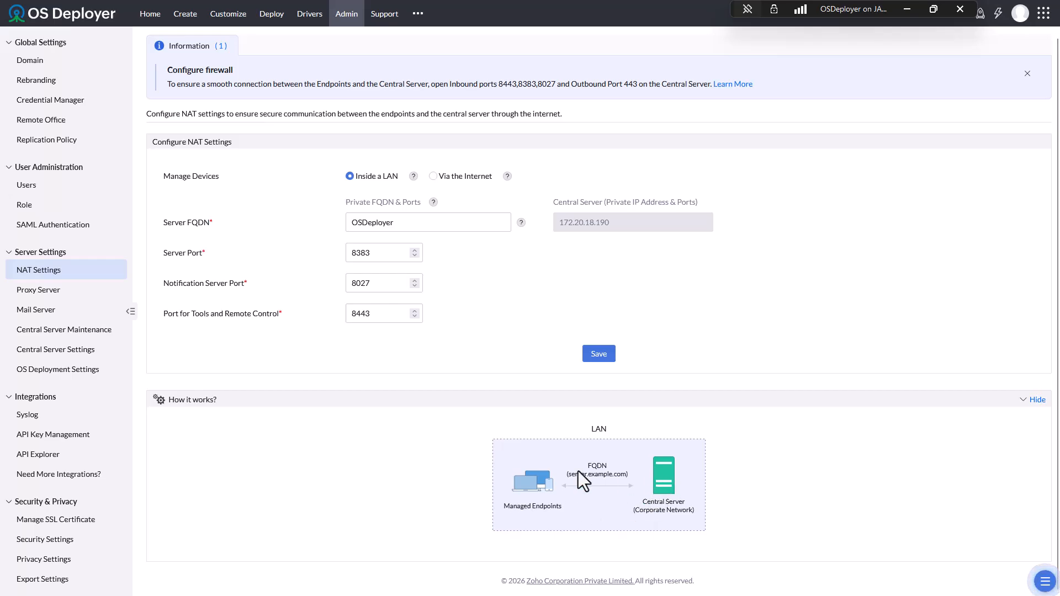
pyautogui.click(434, 177)
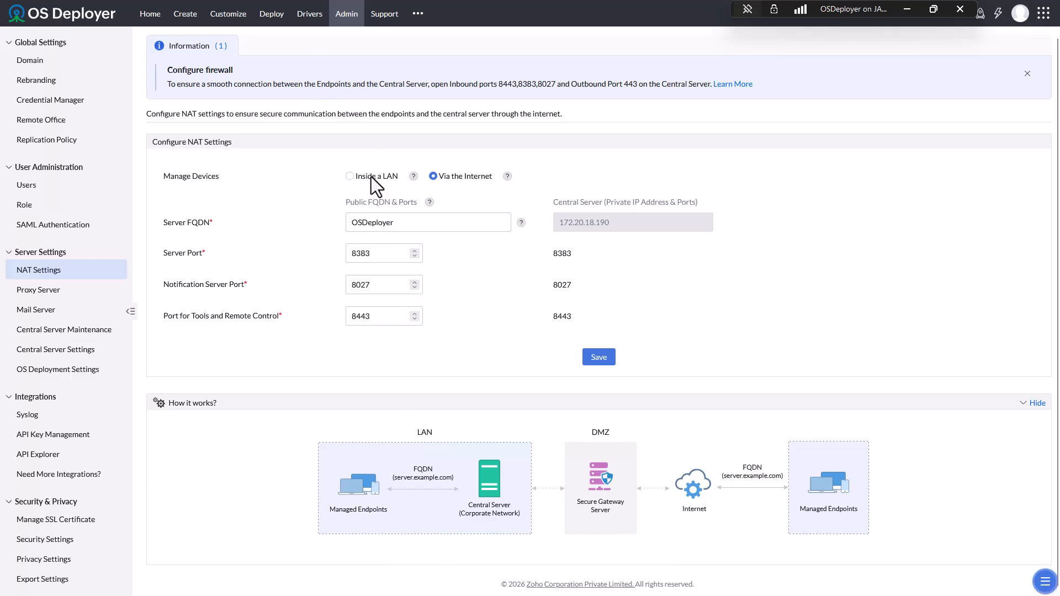
pyautogui.click(371, 177)
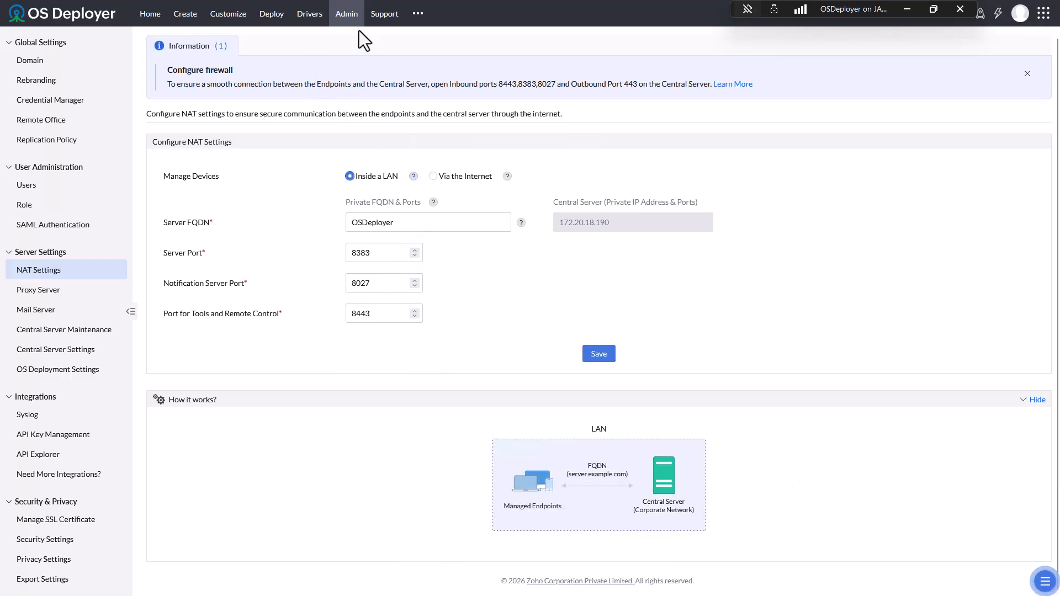
pyautogui.click(346, 17)
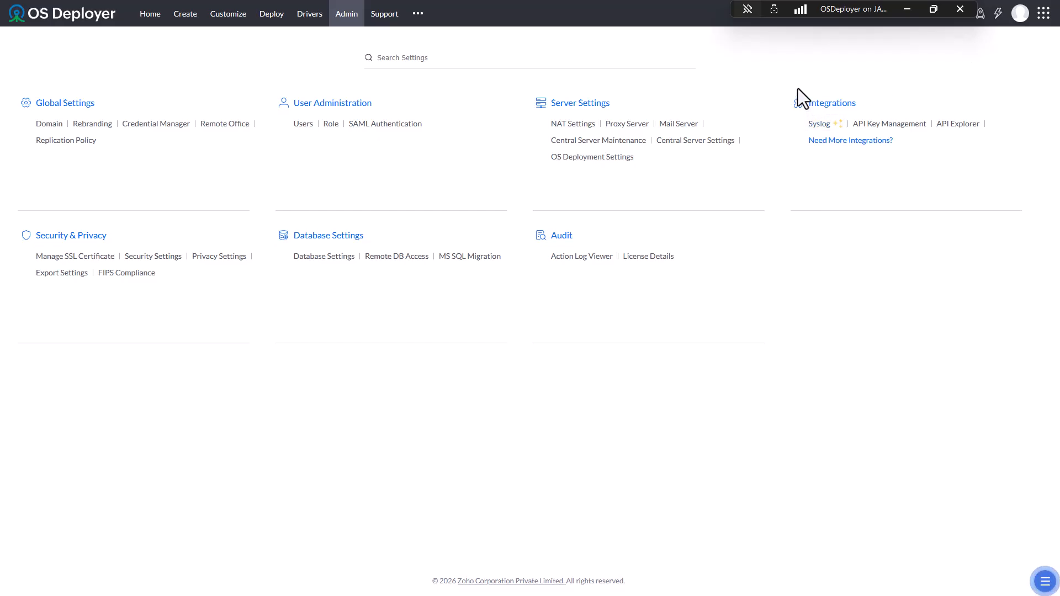
# - Run Test Connectivity on the Proxy Server page, confirming all domains are reached
pyautogui.click(634, 123)
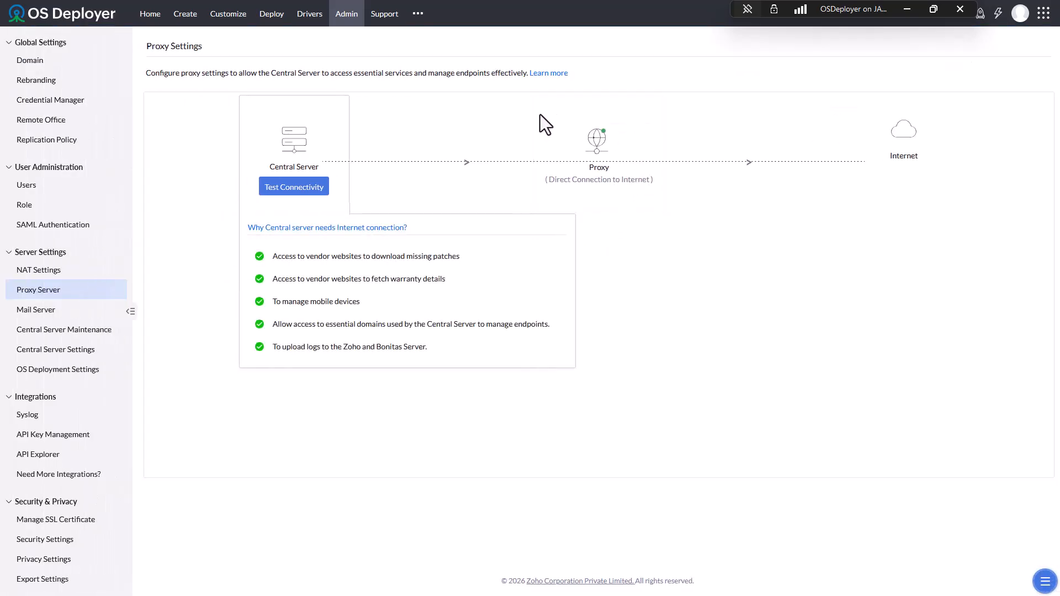
pyautogui.moveTo(596, 171)
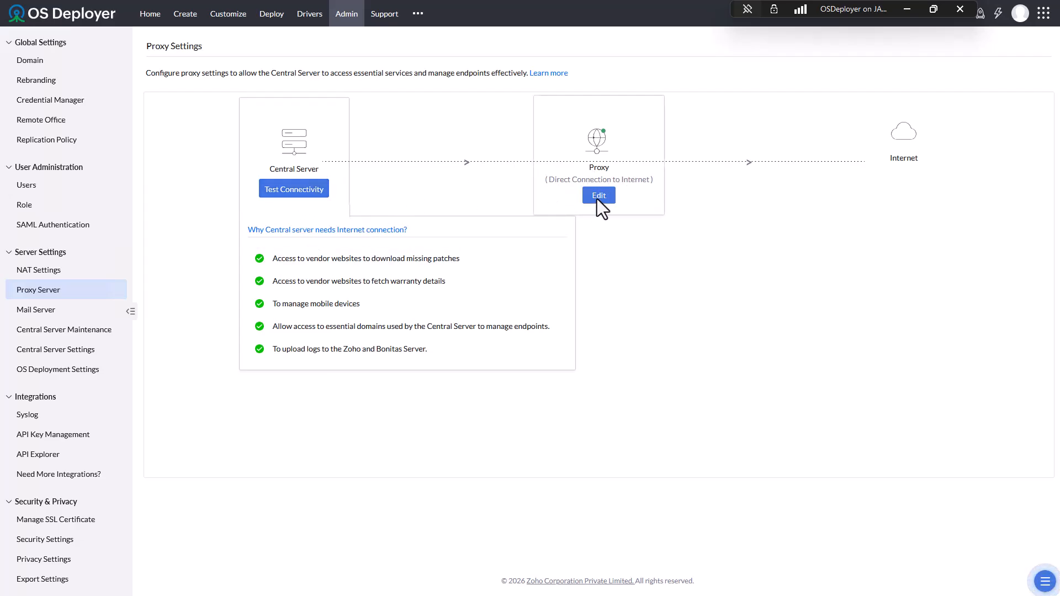
pyautogui.click(299, 192)
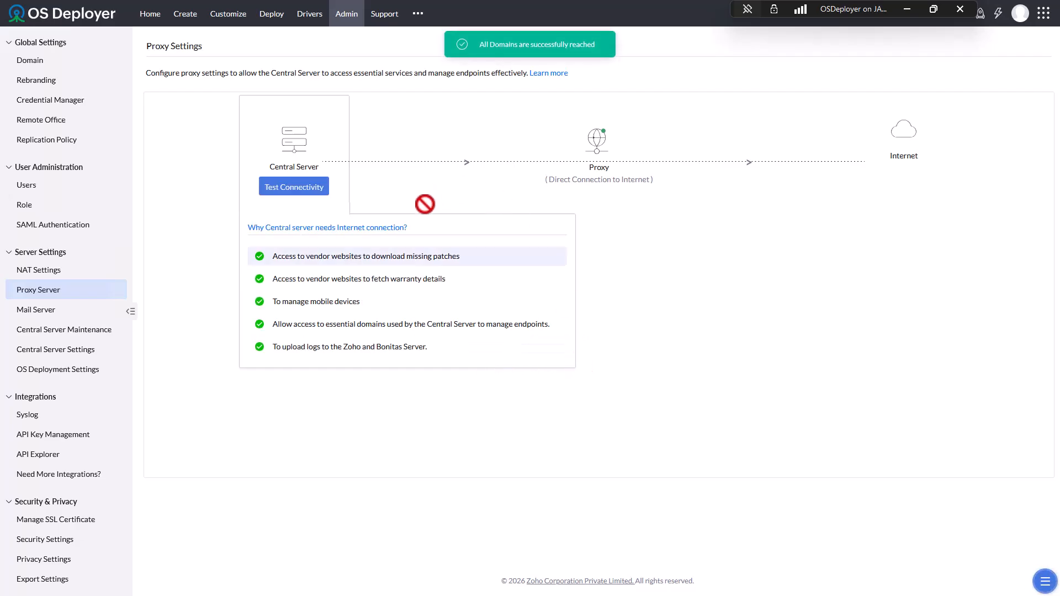
pyautogui.click(349, 15)
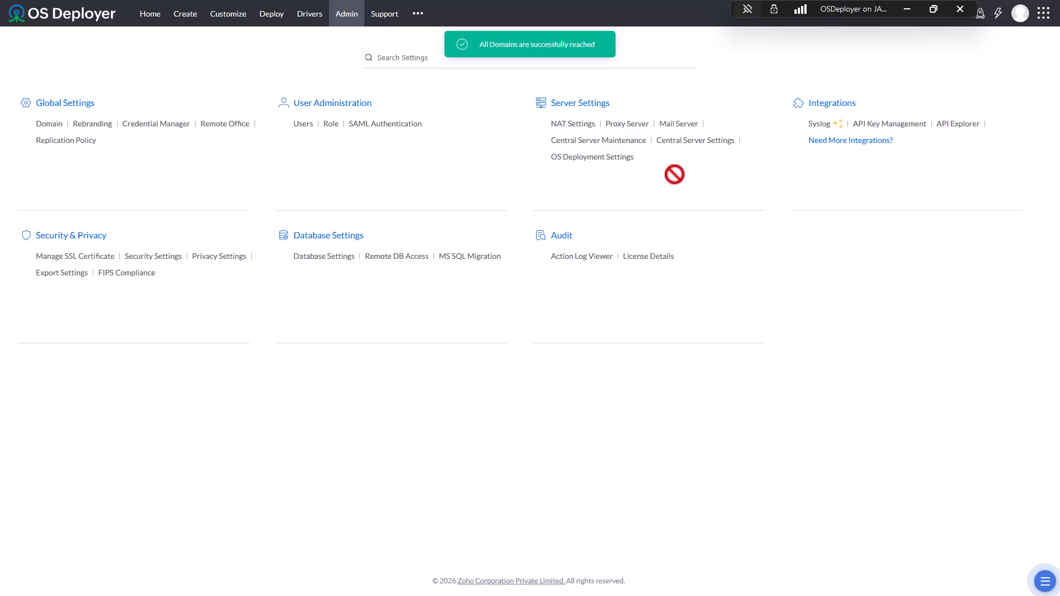
# - Enable Comprehensive Maintenance starting 10:00:00 on the first Sunday and save it
pyautogui.click(635, 142)
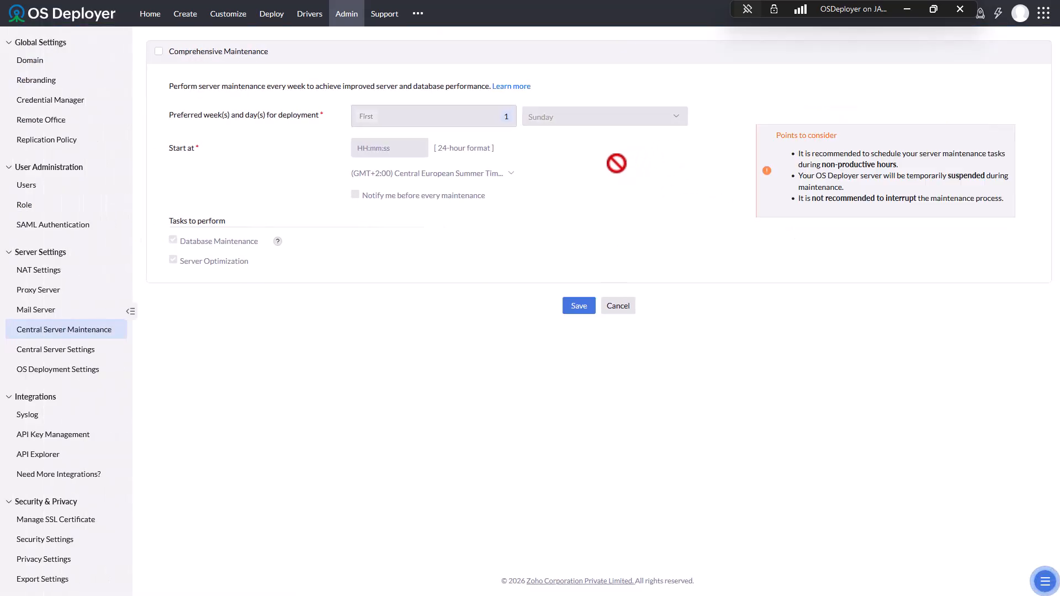
pyautogui.click(159, 51)
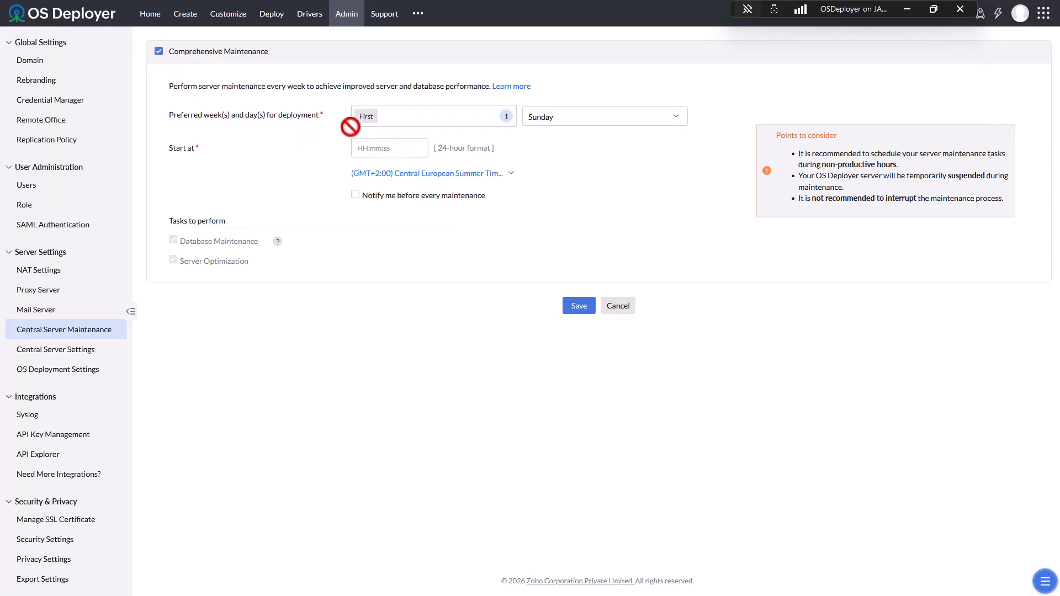
pyautogui.click(362, 146)
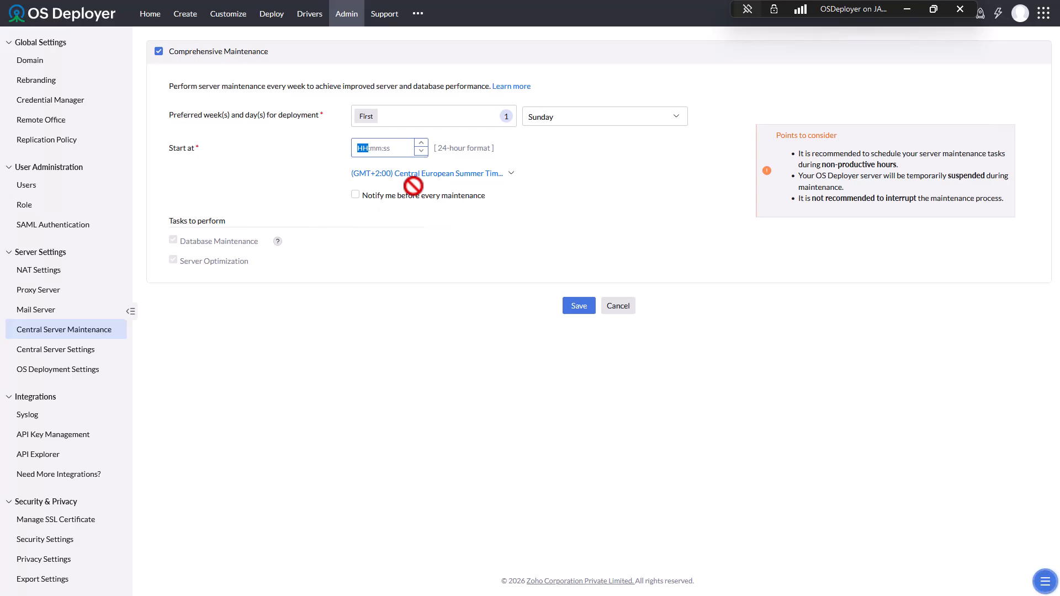
pyautogui.press('BackSpace')
pyautogui.press('Num_Lock')
pyautogui.press('Home')
pyautogui.write('10:00:00')
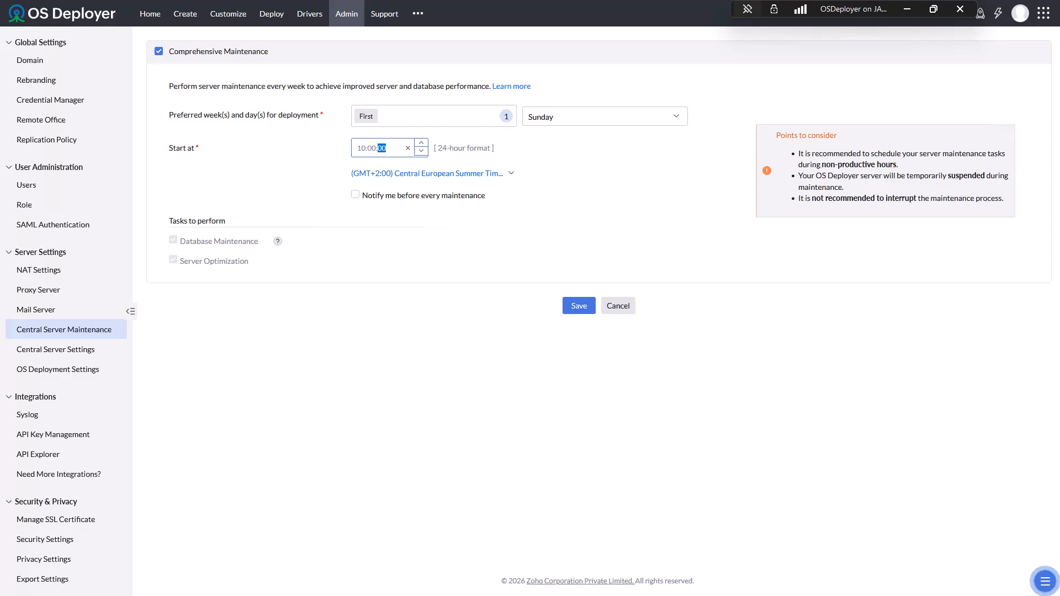
pyautogui.press('Tab')
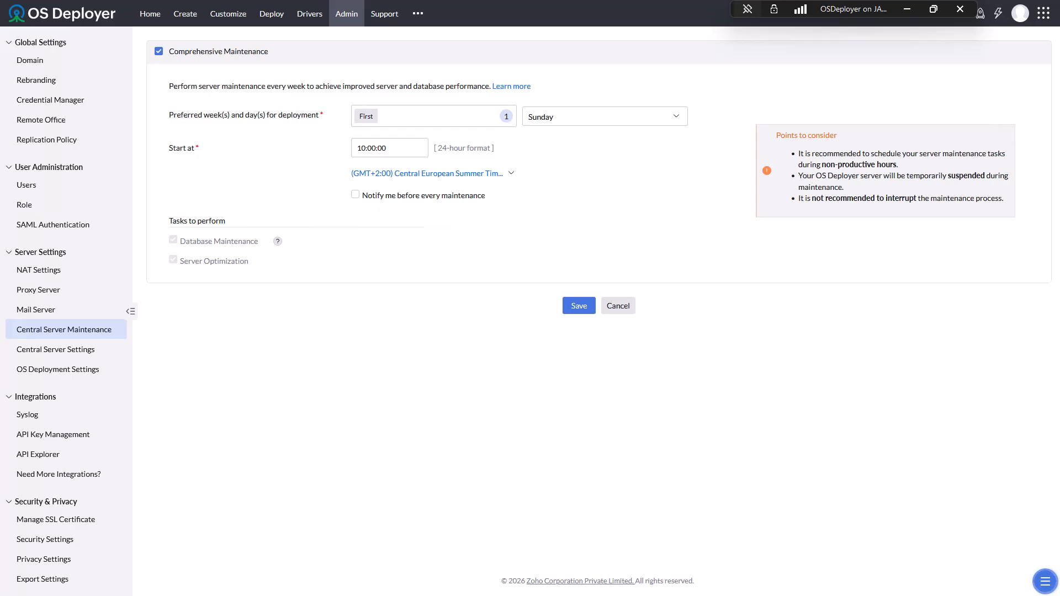
pyautogui.moveTo(278, 241)
pyautogui.click(578, 306)
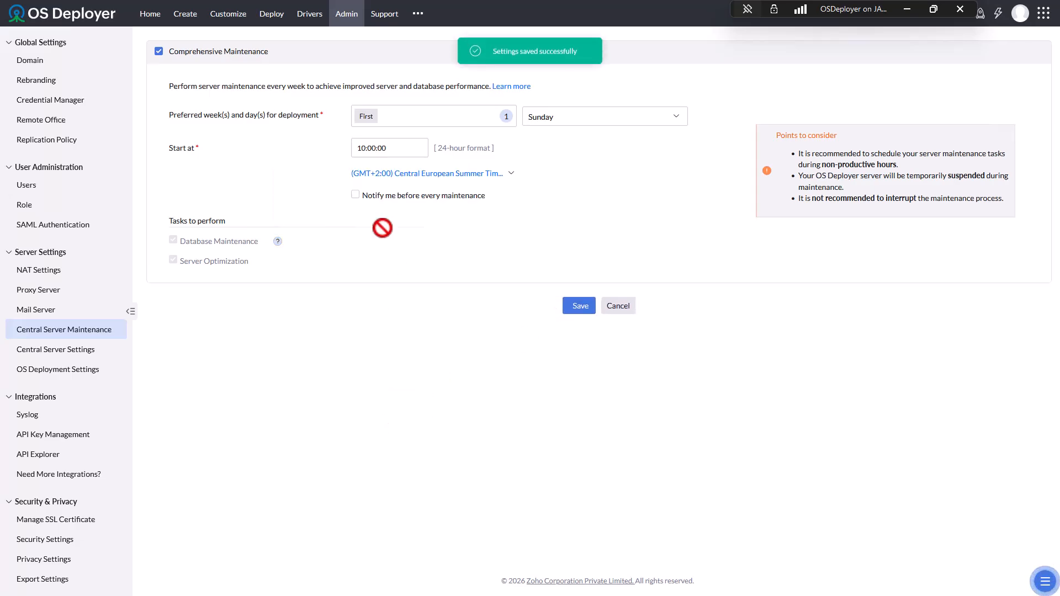
pyautogui.click(341, 16)
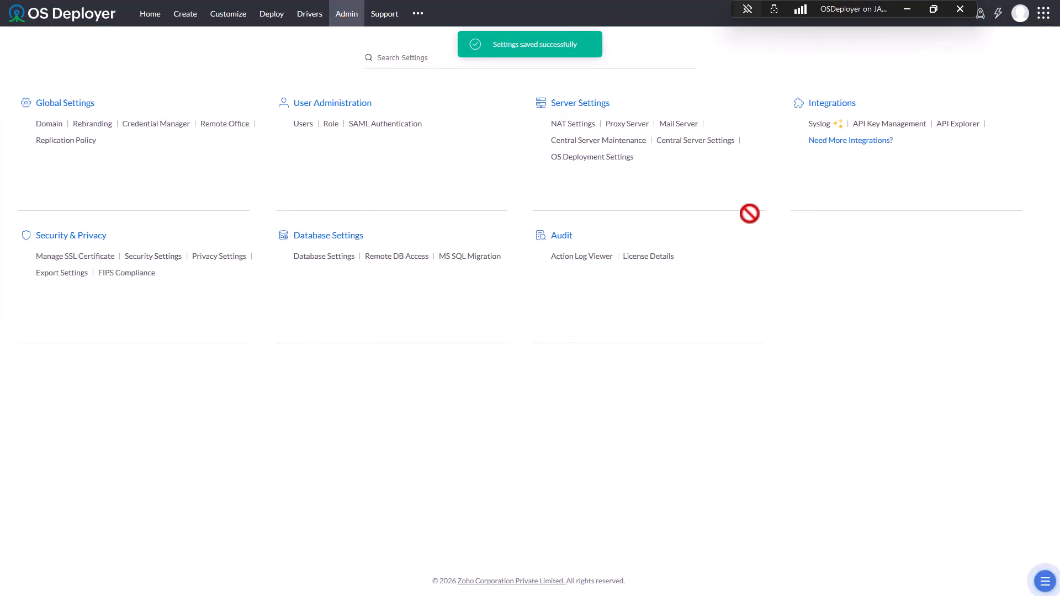
pyautogui.click(711, 141)
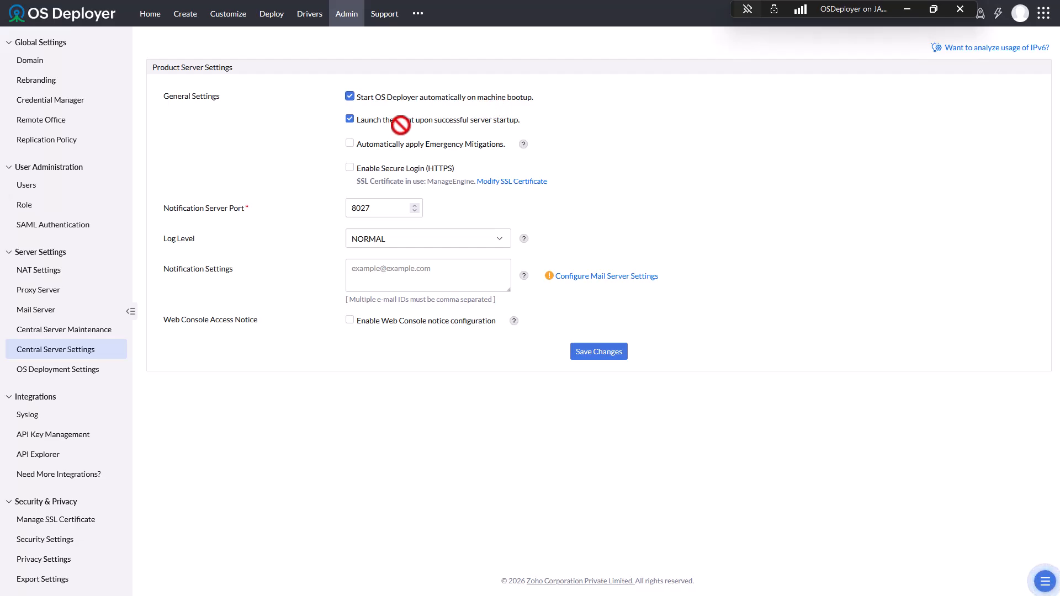
pyautogui.click(365, 144)
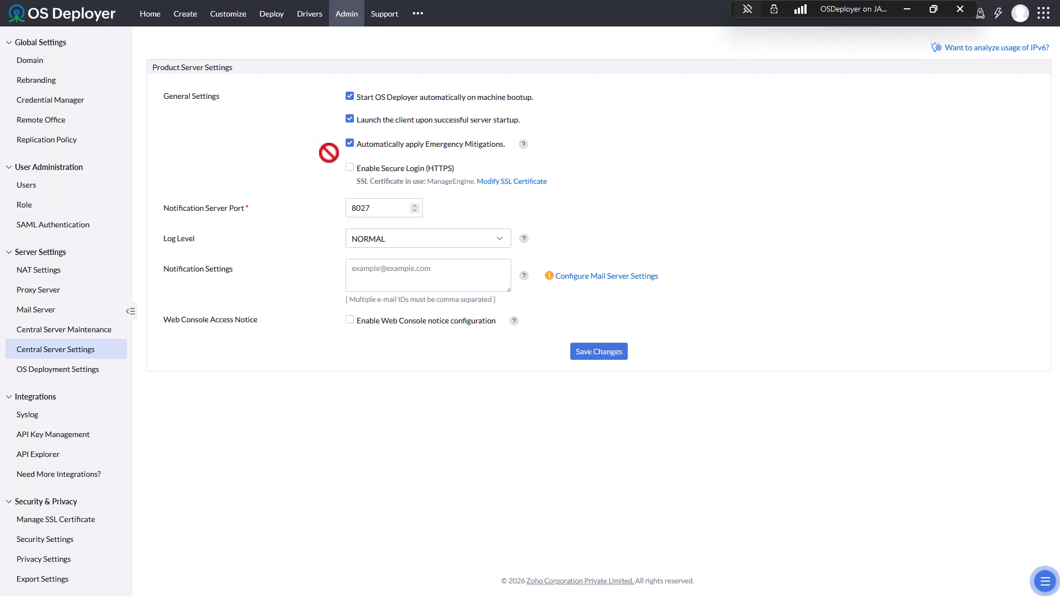
pyautogui.click(350, 143)
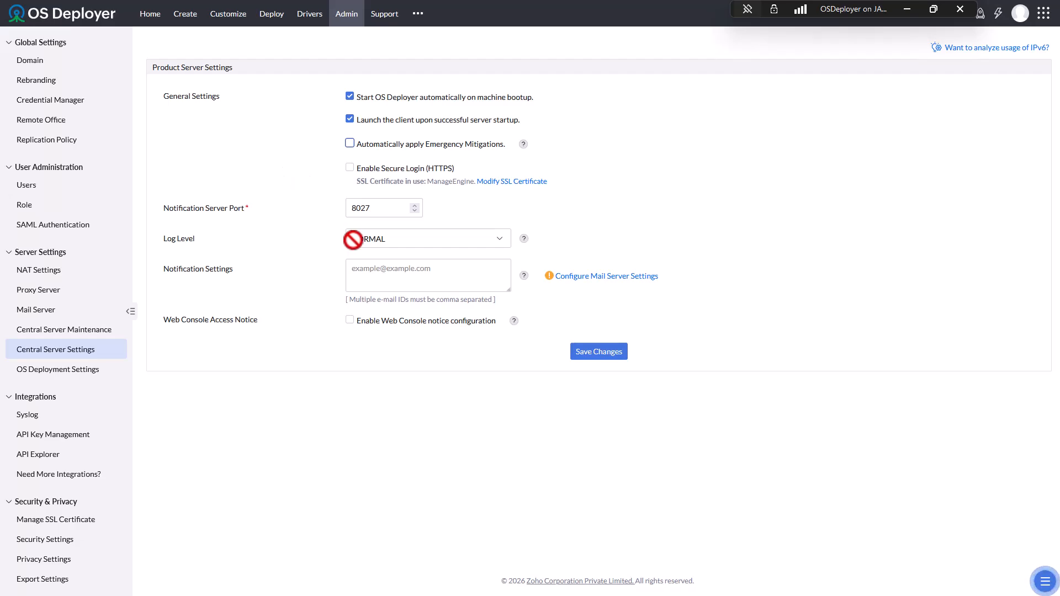
pyautogui.click(413, 238)
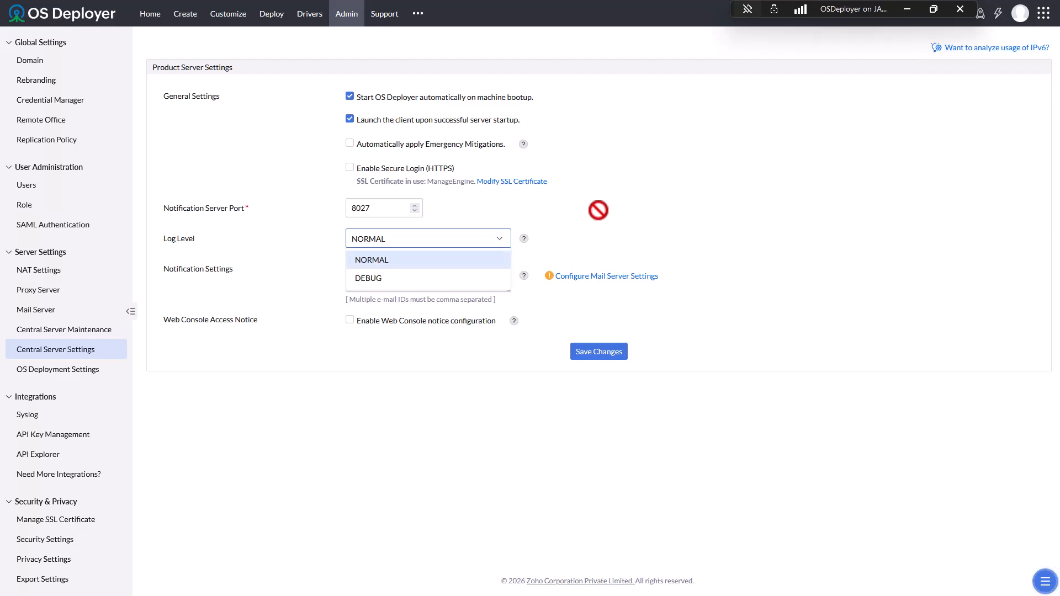
pyautogui.click(655, 188)
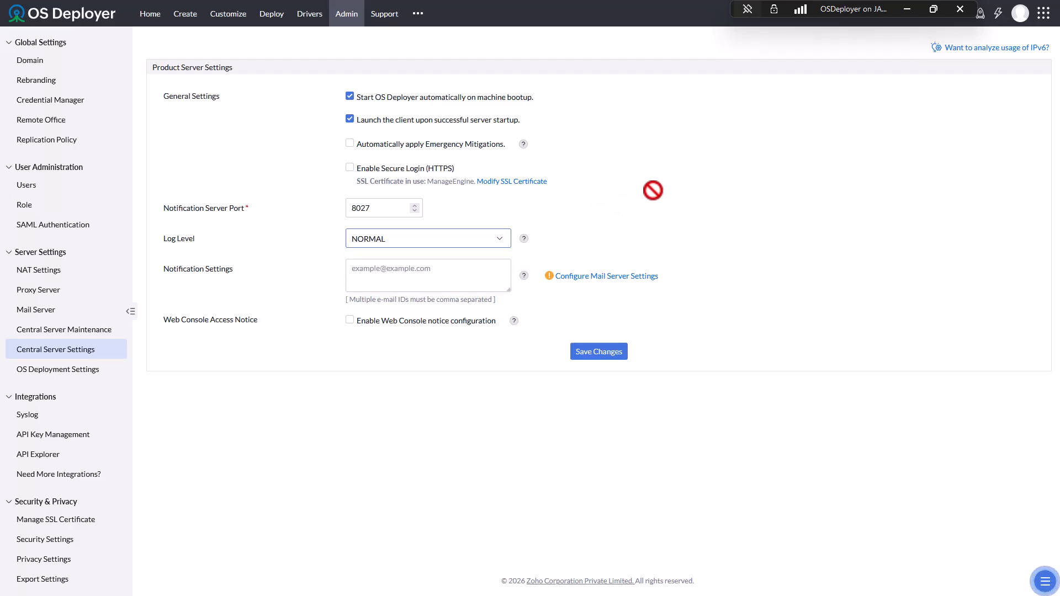
pyautogui.click(462, 239)
pyautogui.click(718, 185)
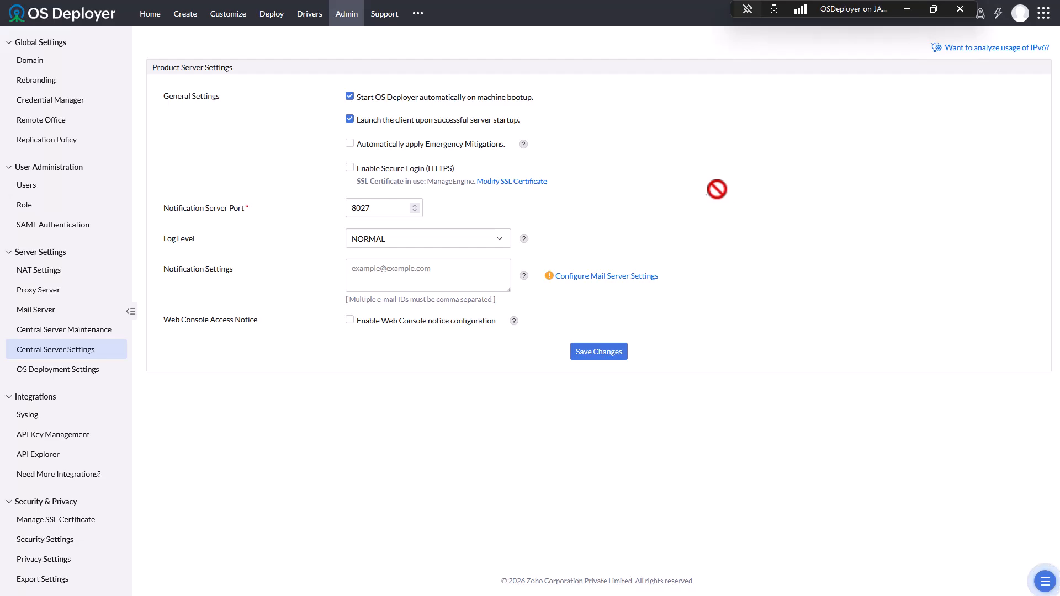
pyautogui.click(342, 15)
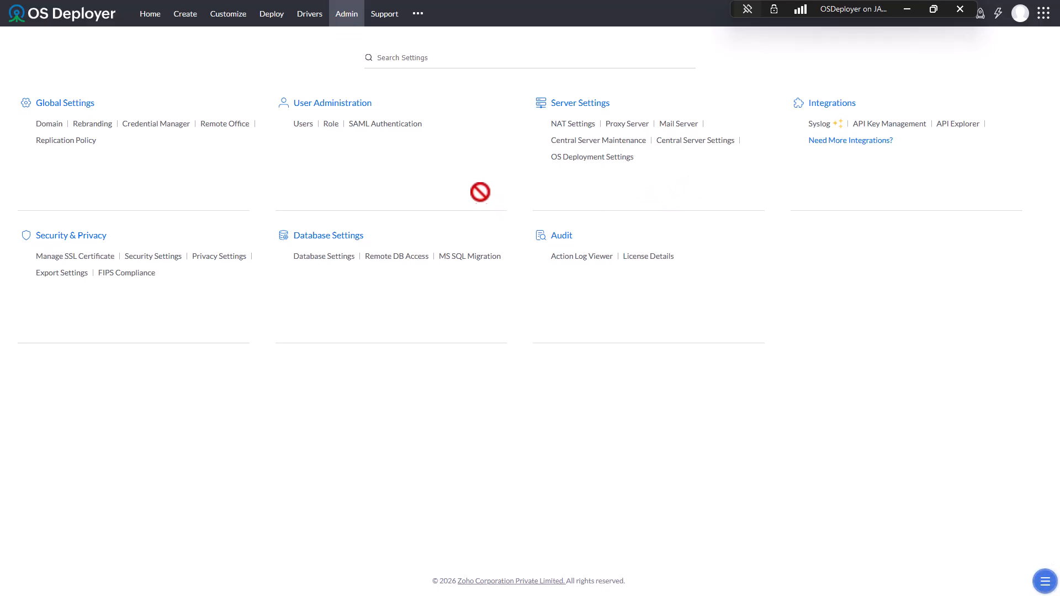
# - Open Database Settings and leave 'Maintain last' at 7 backups after browsing the options
pyautogui.click(327, 256)
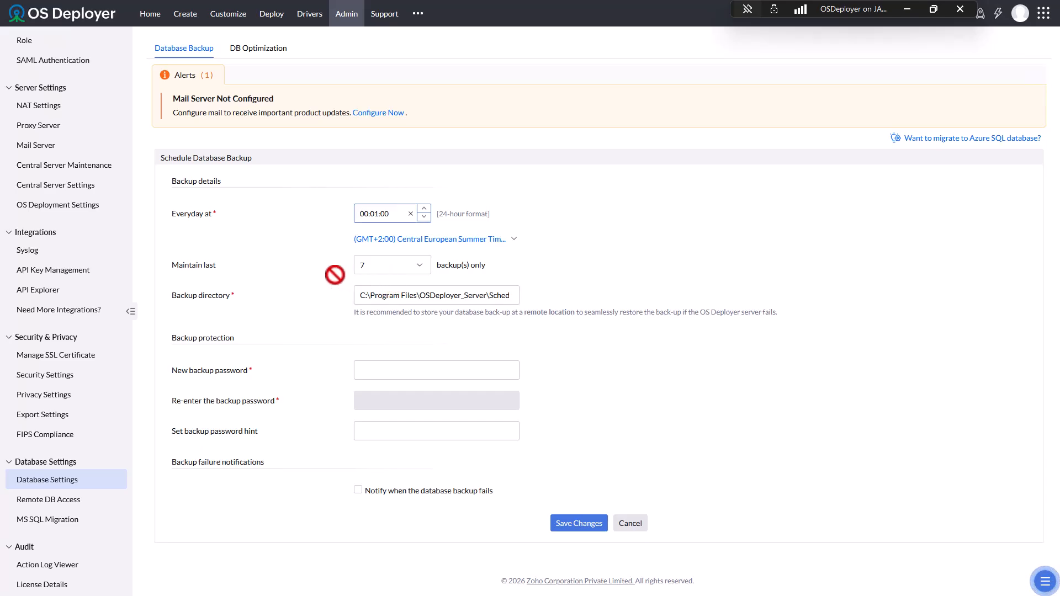
pyautogui.click(384, 260)
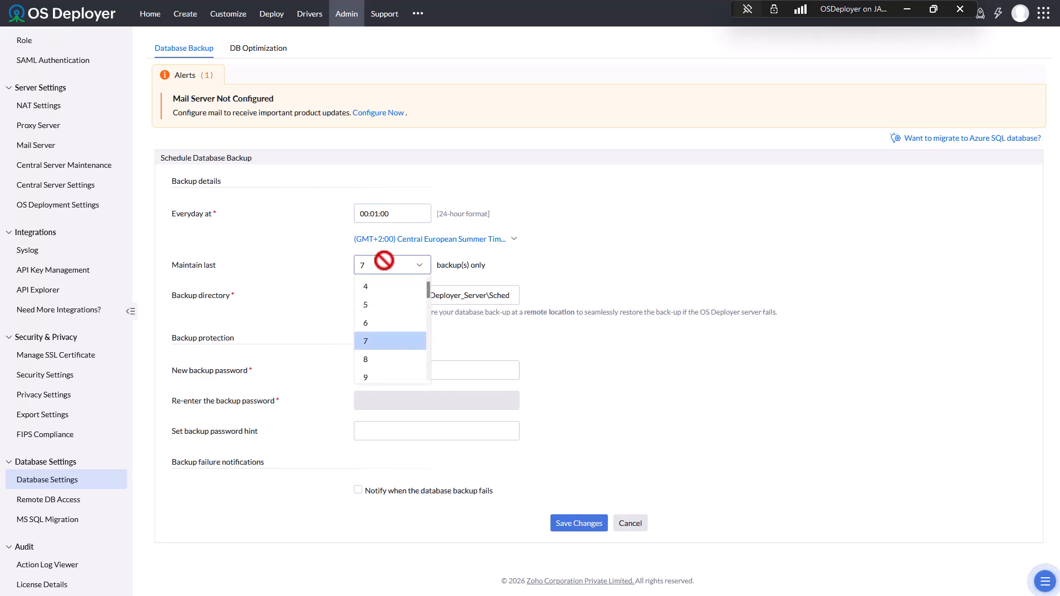
pyautogui.scroll(-5, 387, 297)
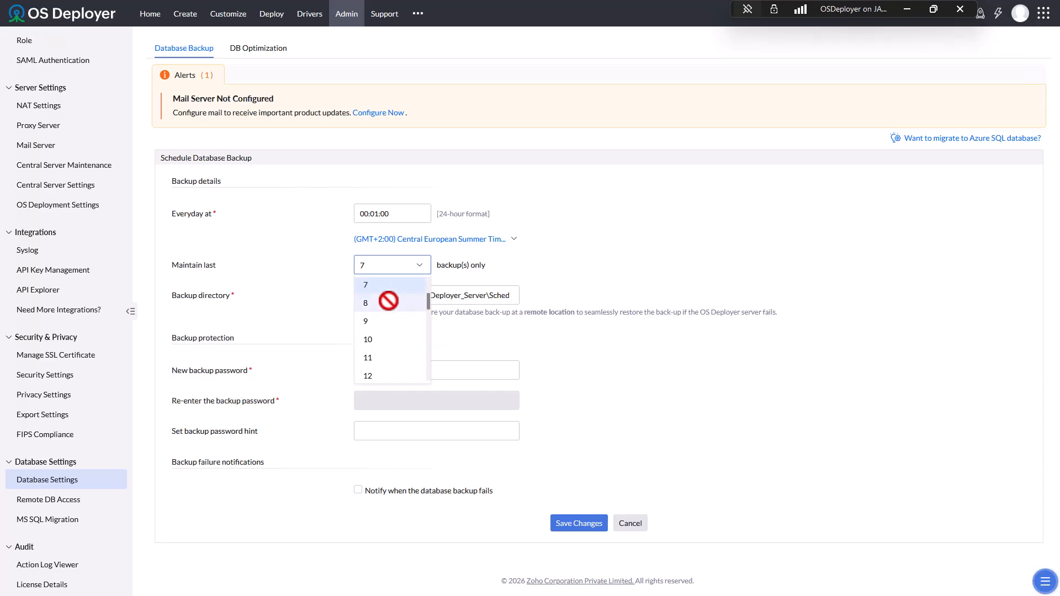
pyautogui.scroll(-2, 391, 331)
pyautogui.scroll(7, 386, 342)
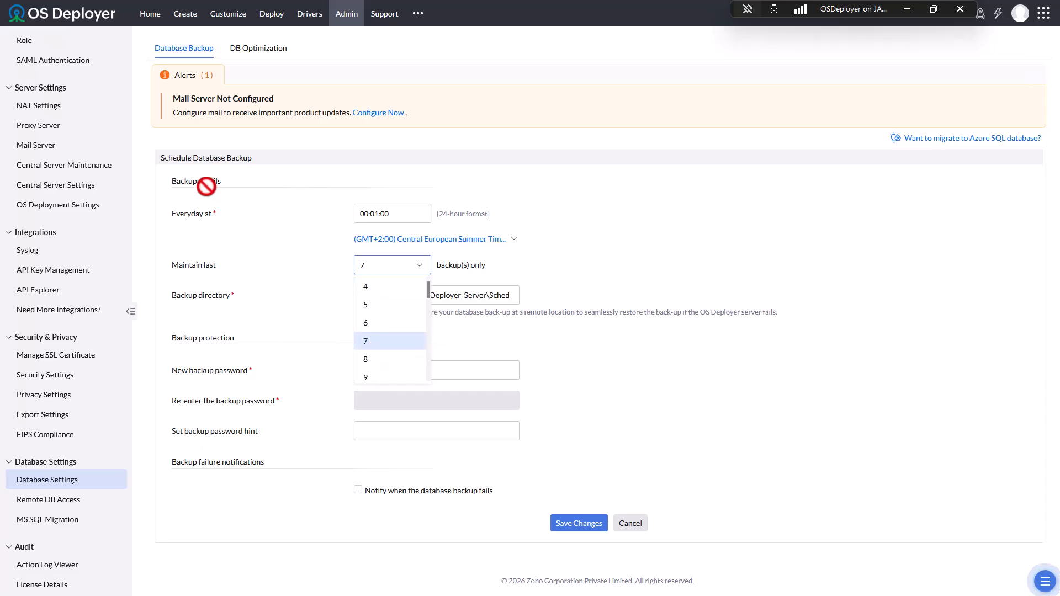
pyautogui.click(269, 228)
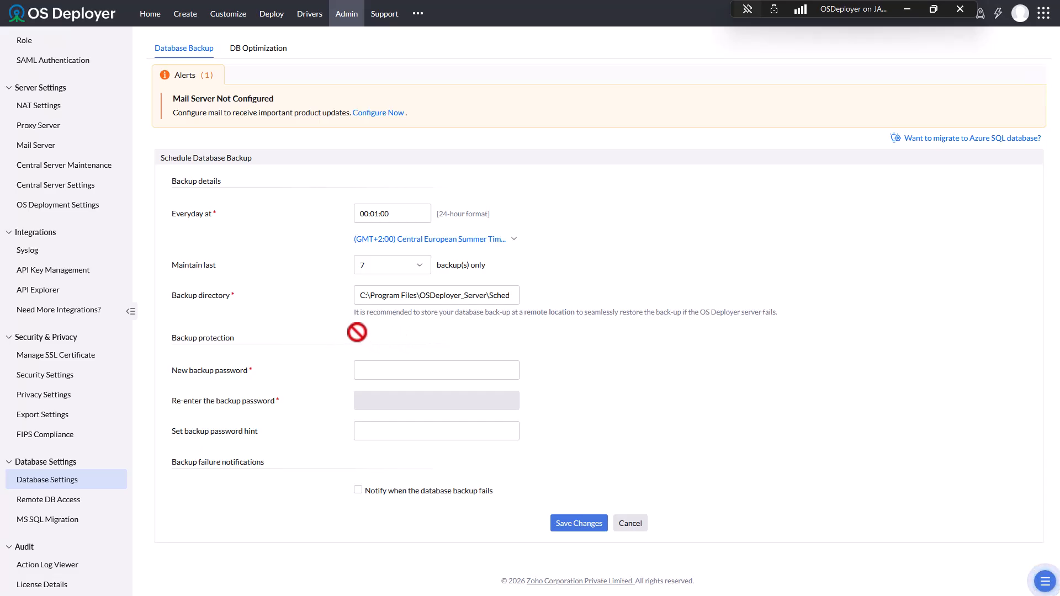
# - On DB Optimization, raise memory to 46% (21.84% faster), then cancel the change
pyautogui.click(265, 51)
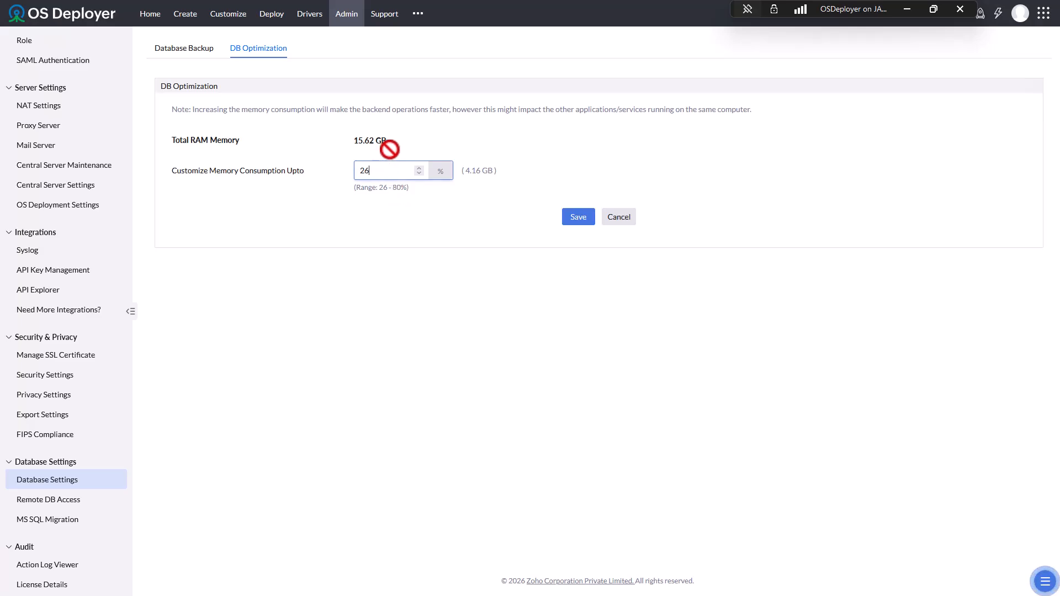
pyautogui.moveTo(346, 142); pyautogui.dragTo(310, 144)
pyautogui.click(191, 142)
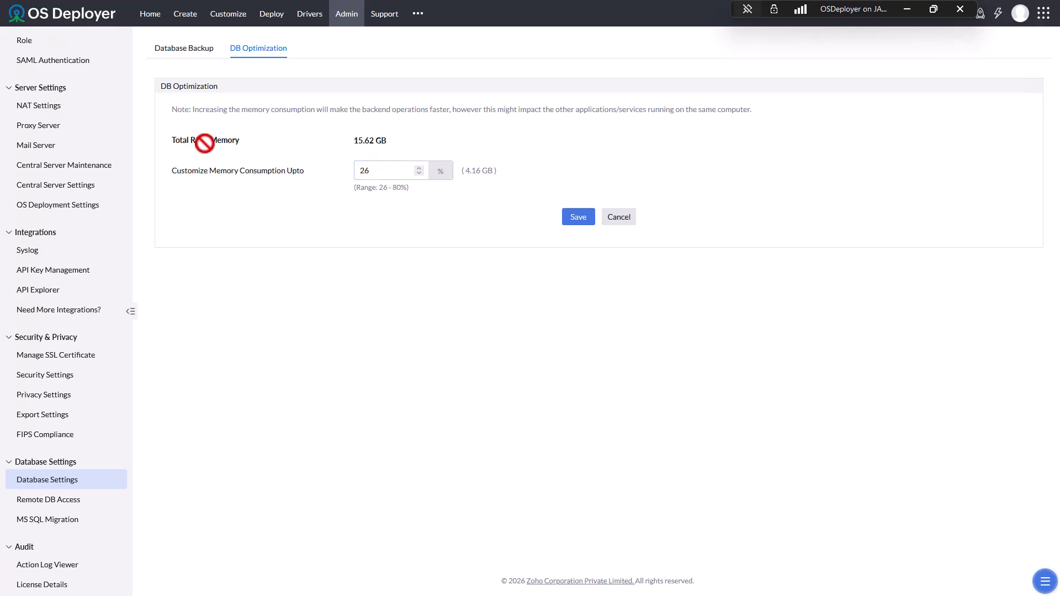
pyautogui.click(372, 173)
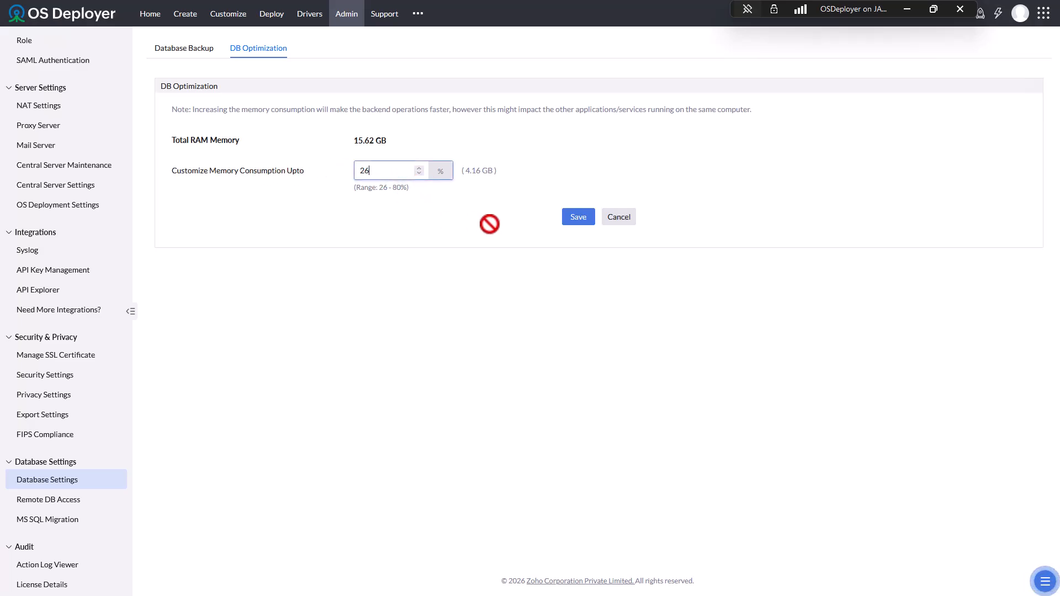
pyautogui.click(486, 190)
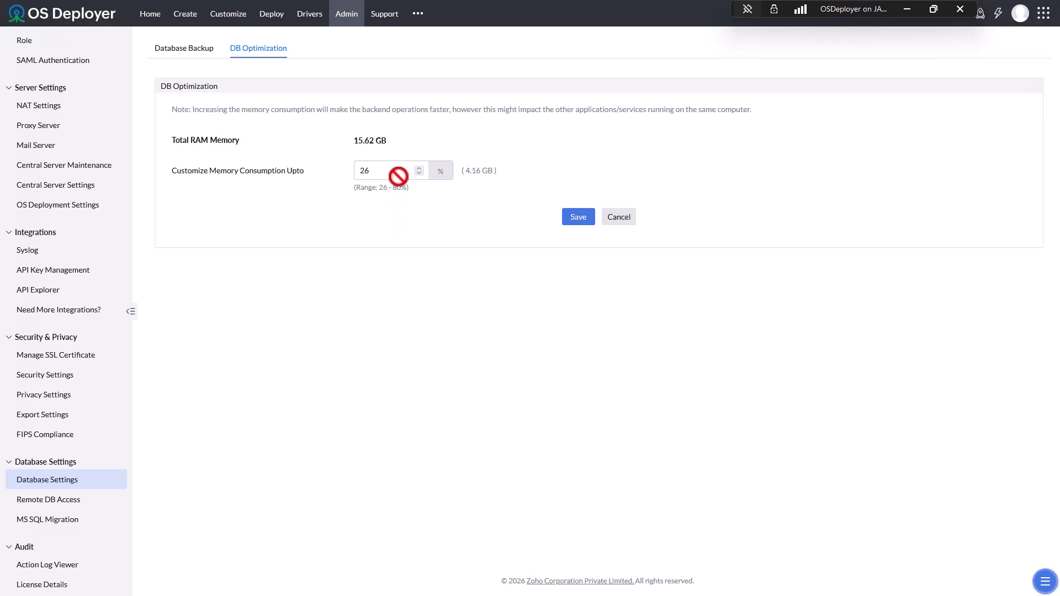
pyautogui.tripleClick(418, 168)
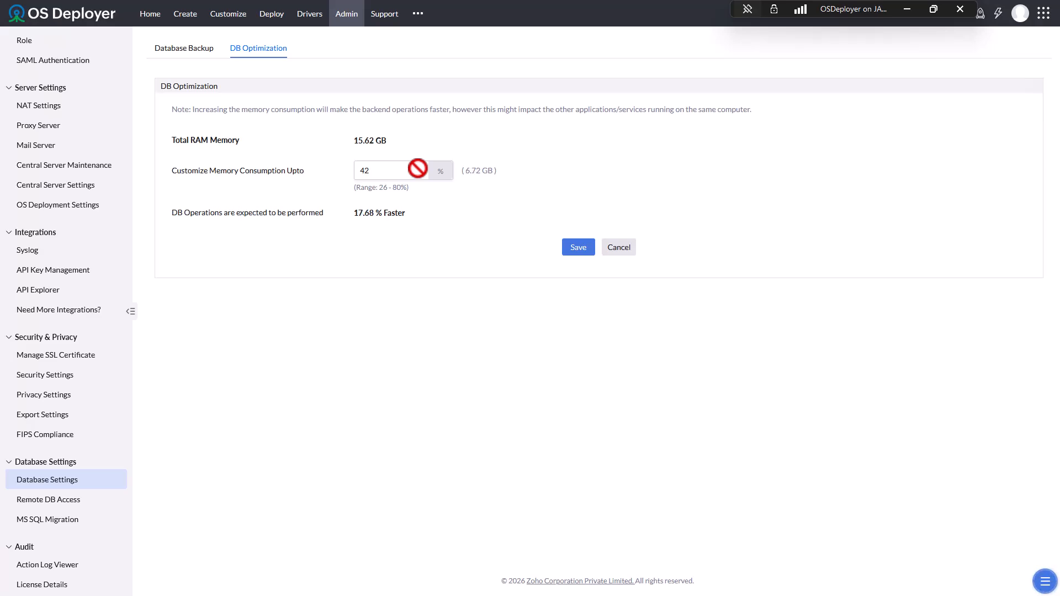
pyautogui.click(417, 168)
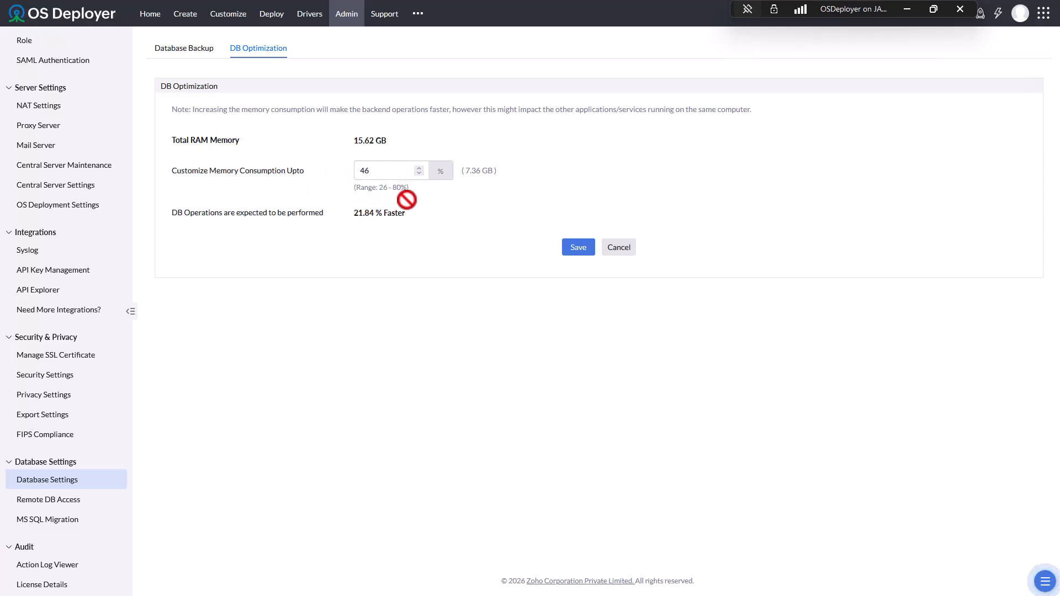
pyautogui.moveTo(352, 216); pyautogui.dragTo(422, 214)
pyautogui.click(378, 251)
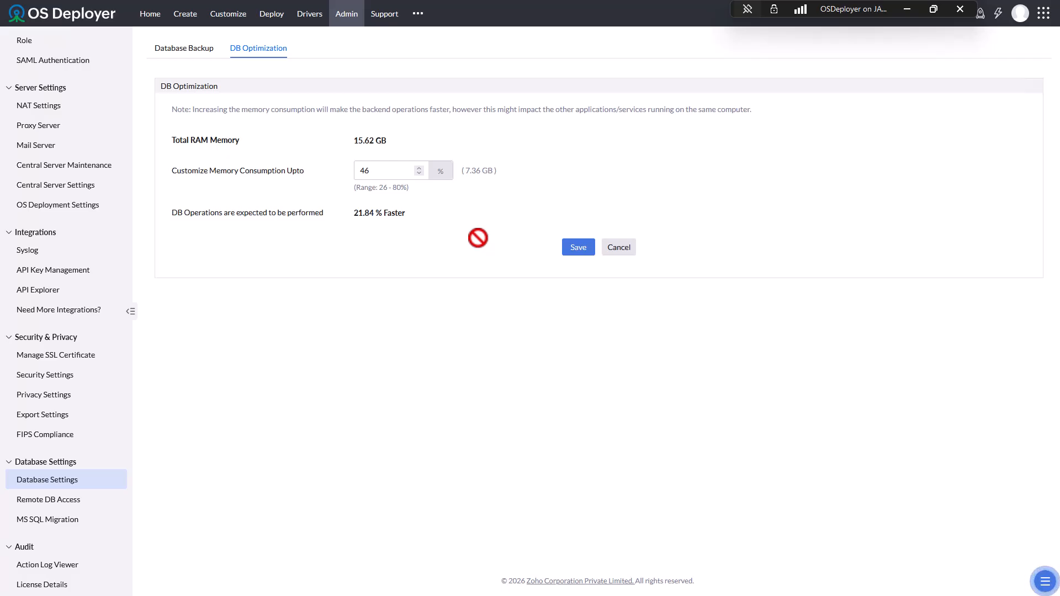
pyautogui.click(625, 250)
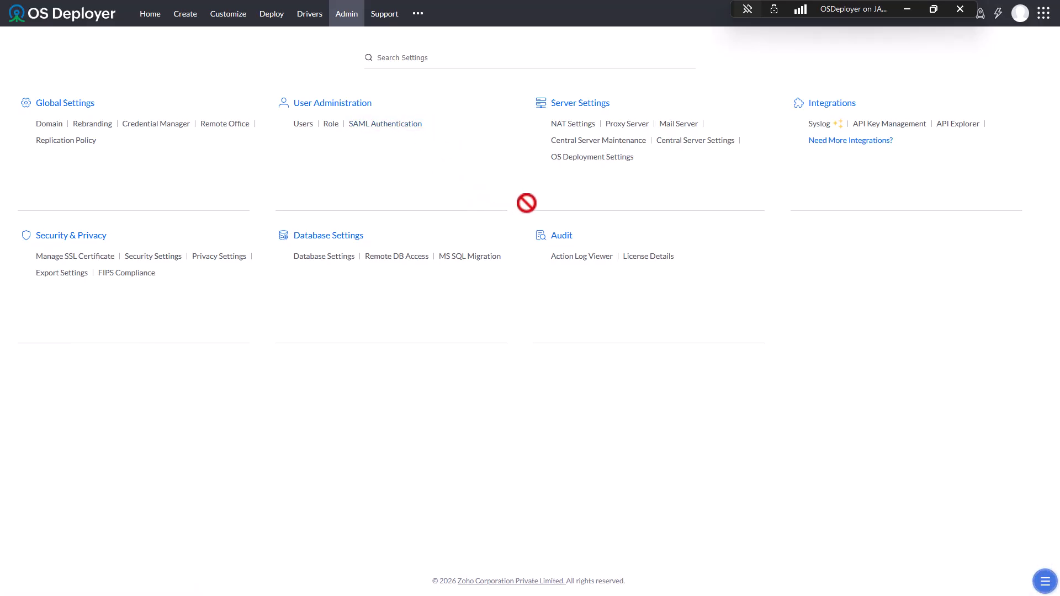
pyautogui.click(954, 127)
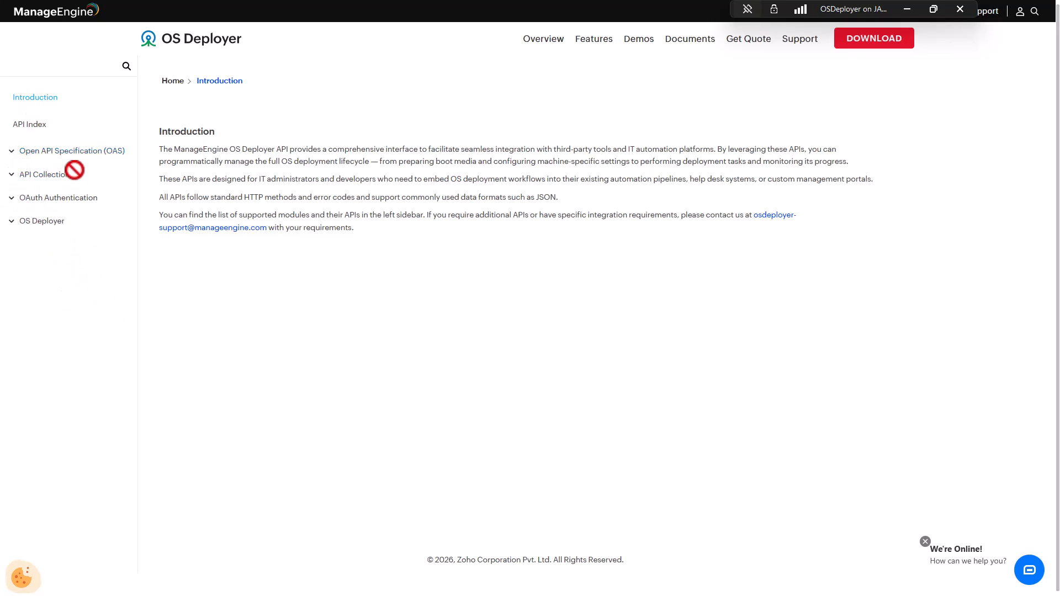
pyautogui.moveTo(465, 11)
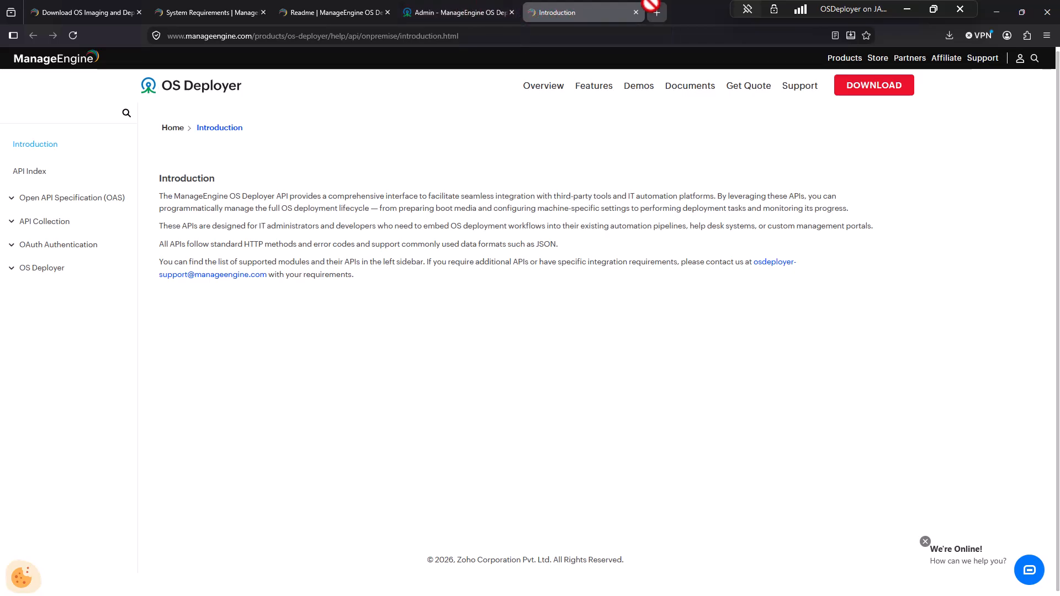
pyautogui.click(636, 12)
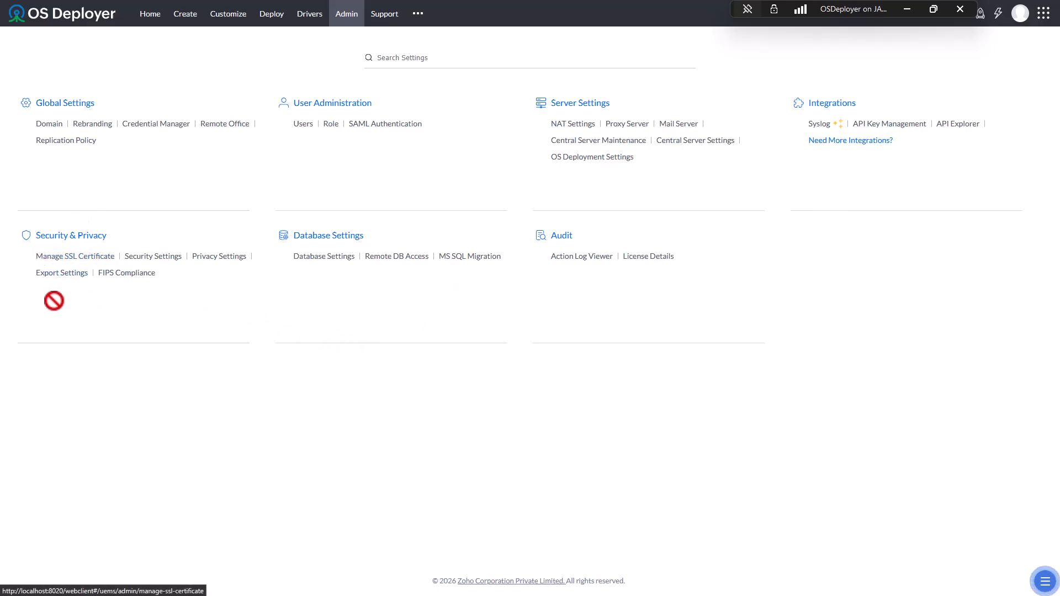
pyautogui.click(85, 256)
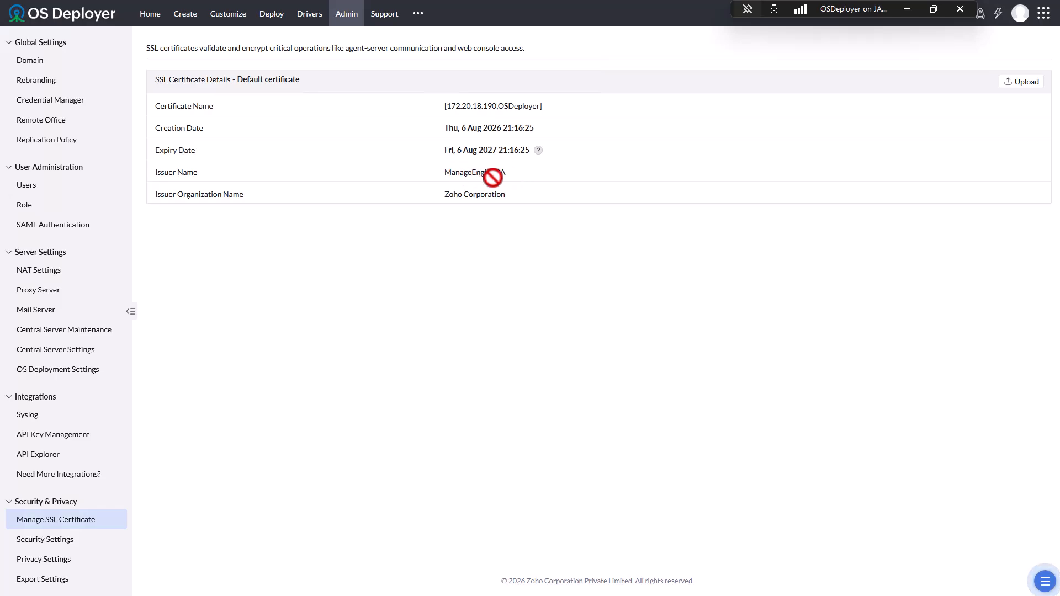
pyautogui.click(1011, 82)
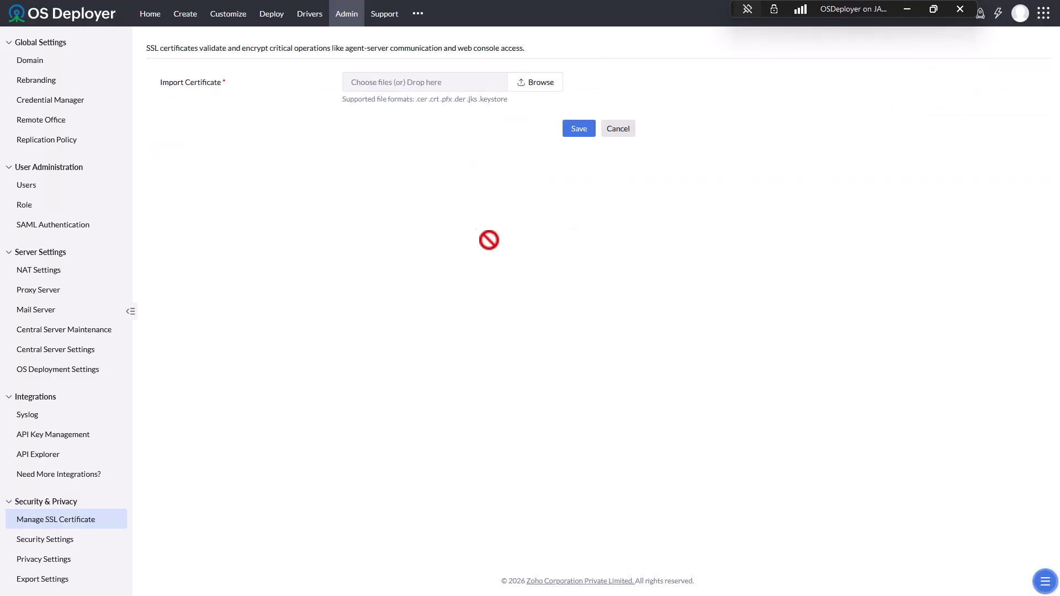
pyautogui.moveTo(508, 100); pyautogui.dragTo(615, 131)
pyautogui.click(615, 131)
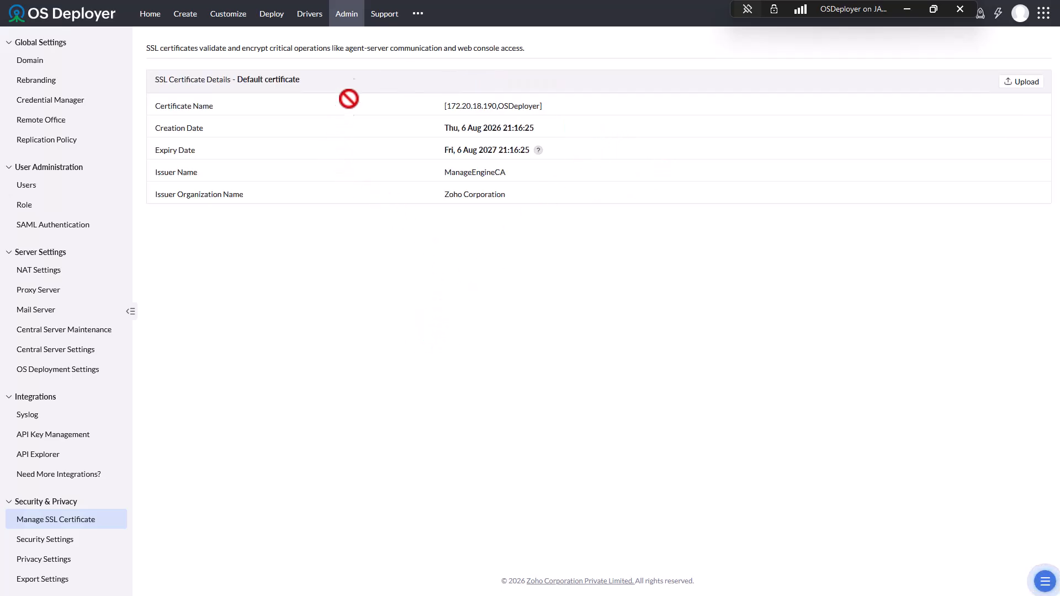
pyautogui.click(342, 7)
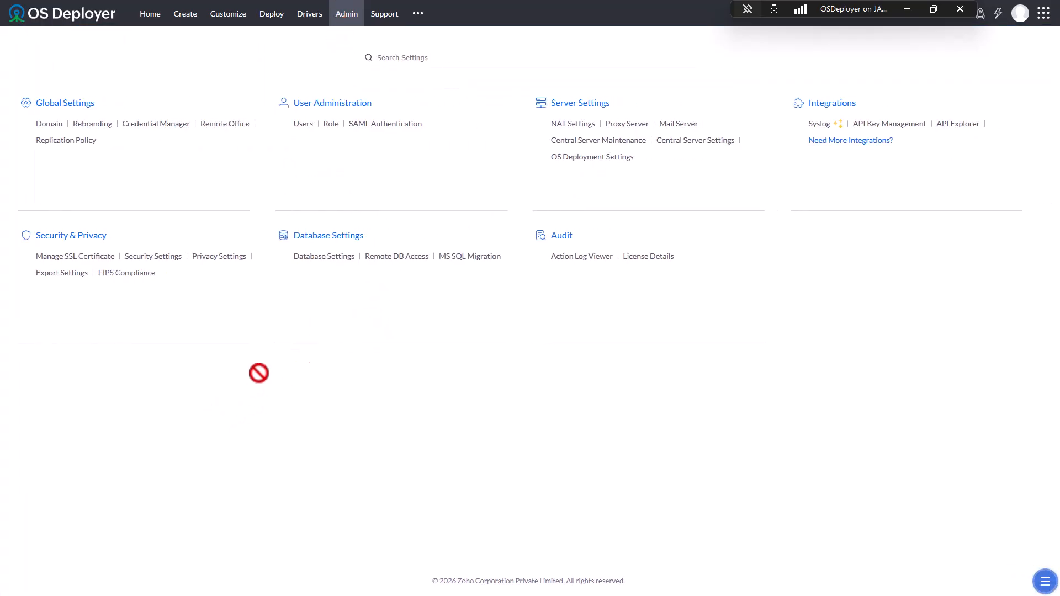
# - Open Security Settings and review the Basic and Advanced hardening recommendations for the 27%-secure server
pyautogui.click(159, 258)
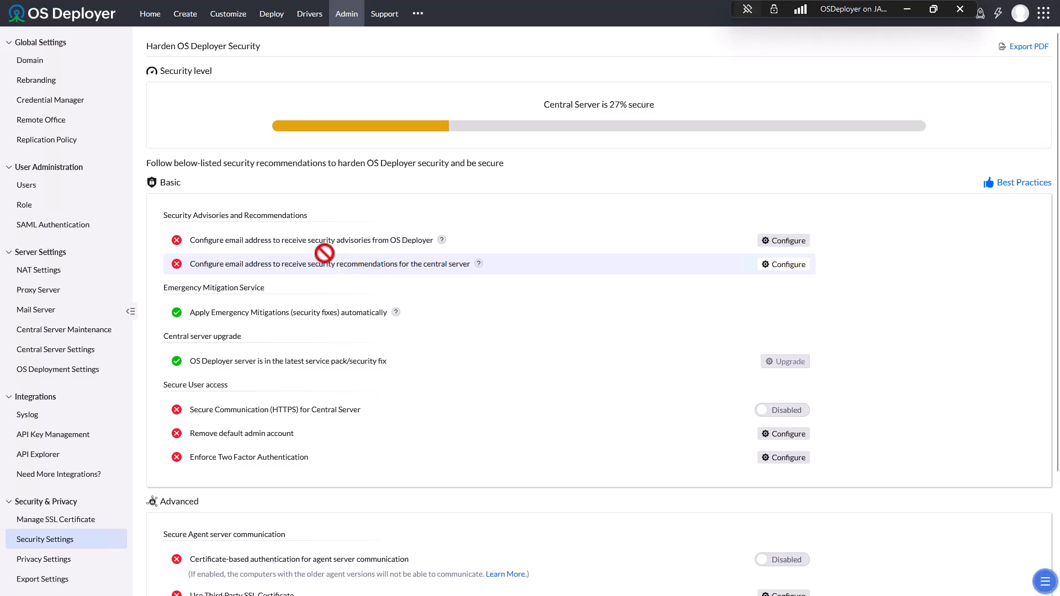
pyautogui.scroll(-1, 353, 265)
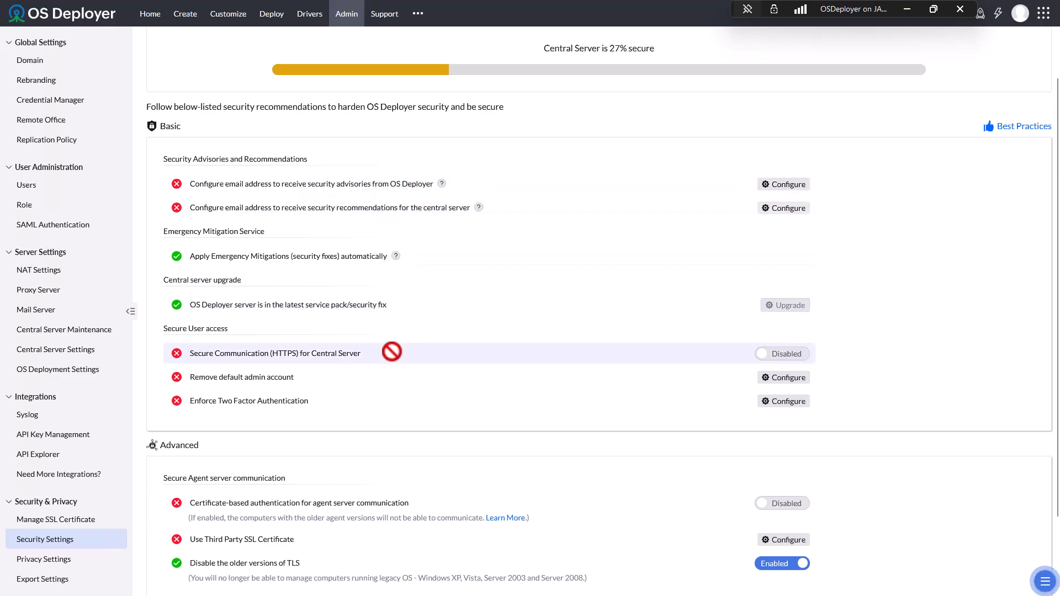
pyautogui.scroll(-1, 391, 345)
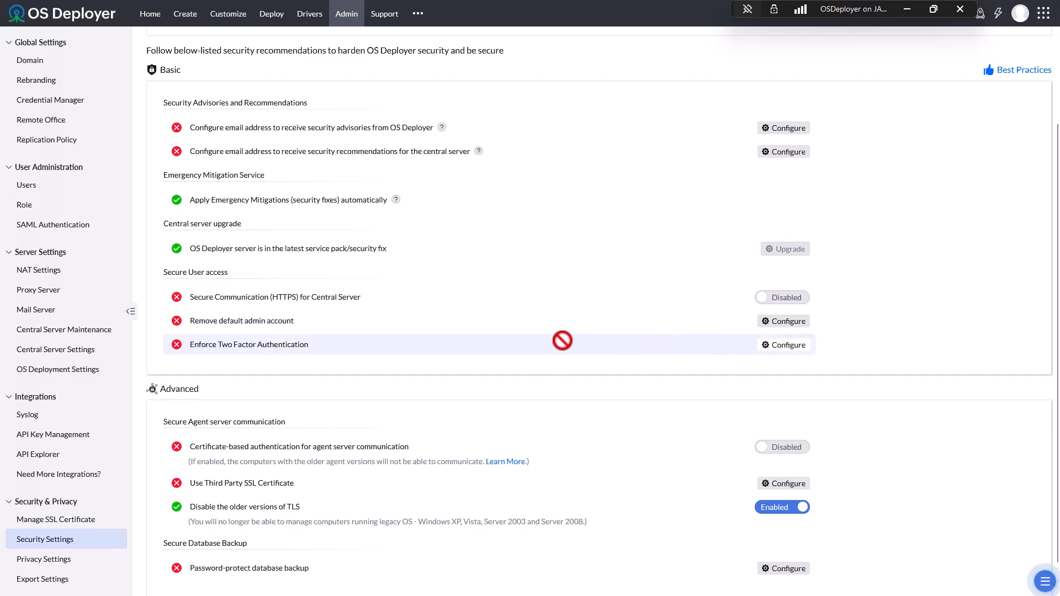
pyautogui.scroll(-1, 434, 342)
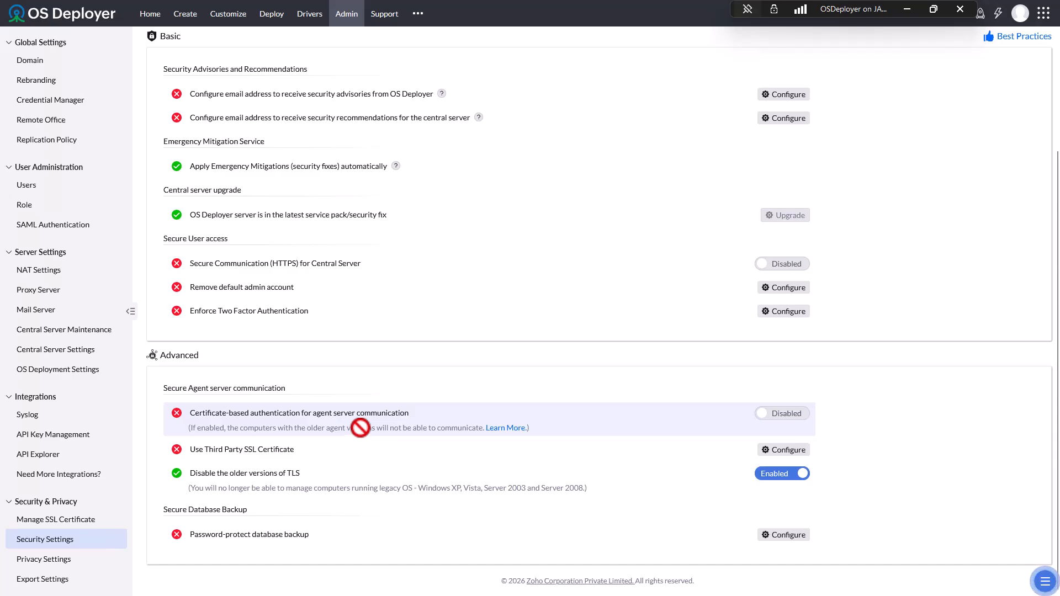
pyautogui.click(504, 429)
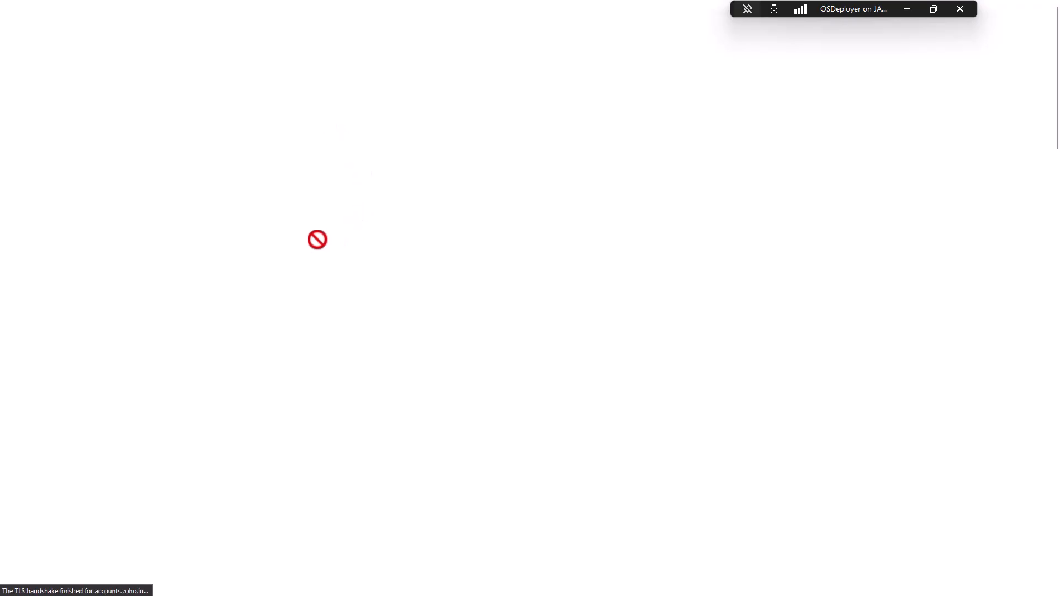
pyautogui.scroll(-2, 477, 312)
pyautogui.scroll(-9, 476, 313)
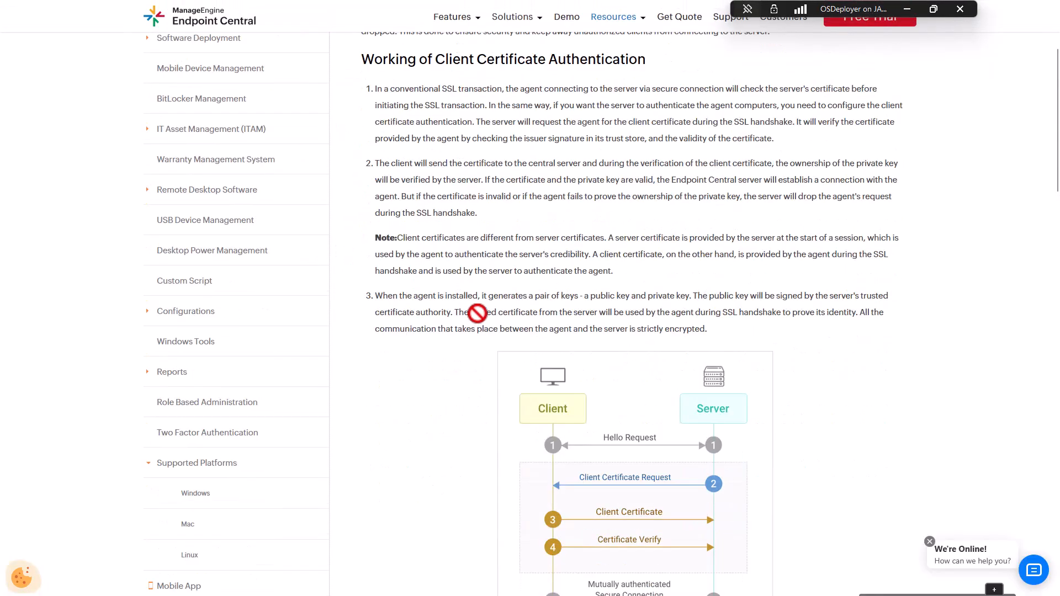
pyautogui.scroll(10, 478, 366)
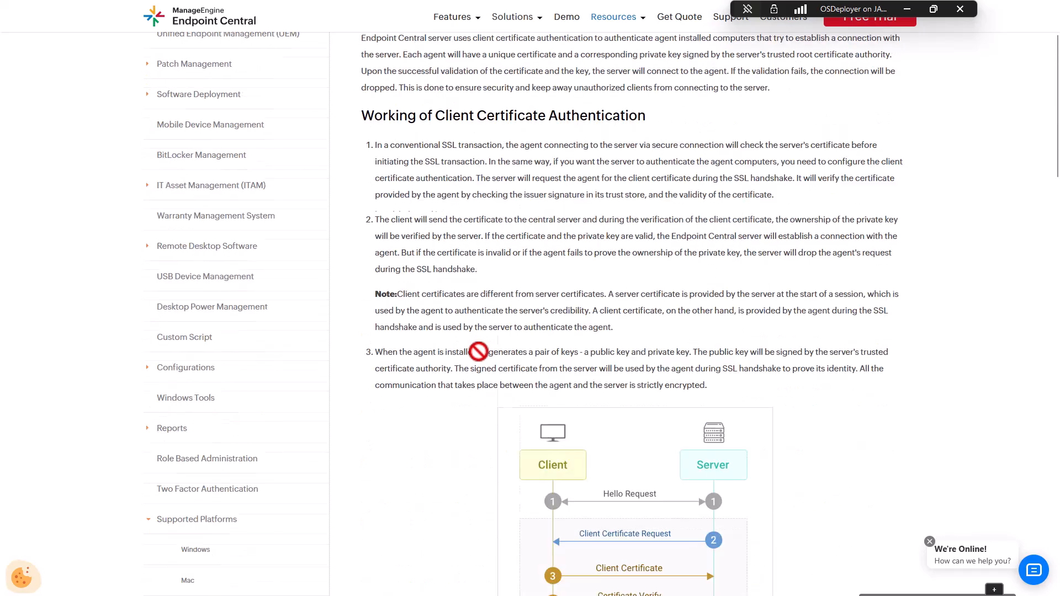
pyautogui.moveTo(191, 1)
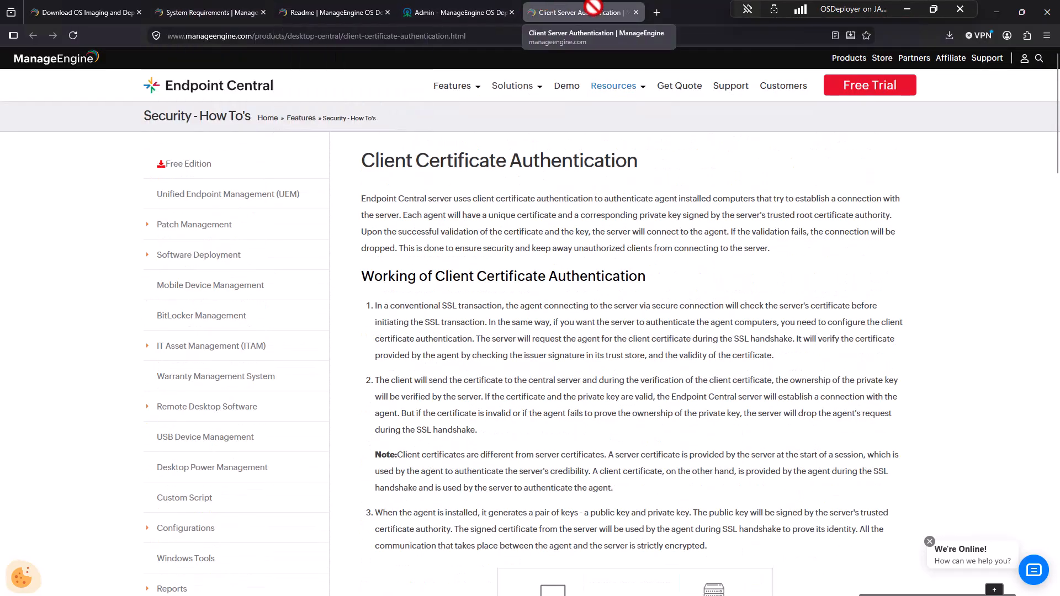
pyautogui.click(635, 12)
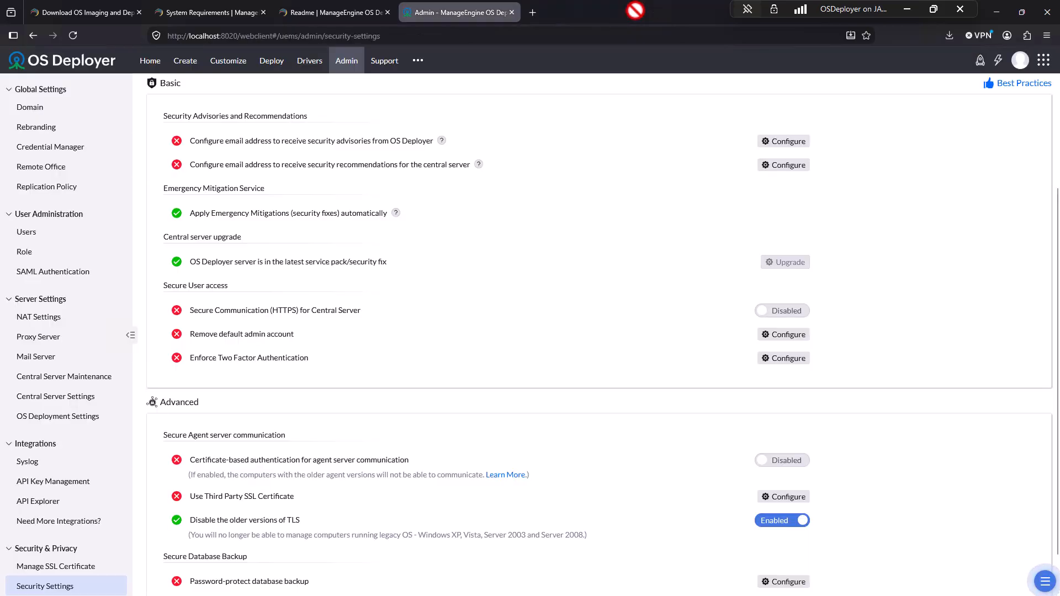
pyautogui.scroll(3, 463, 331)
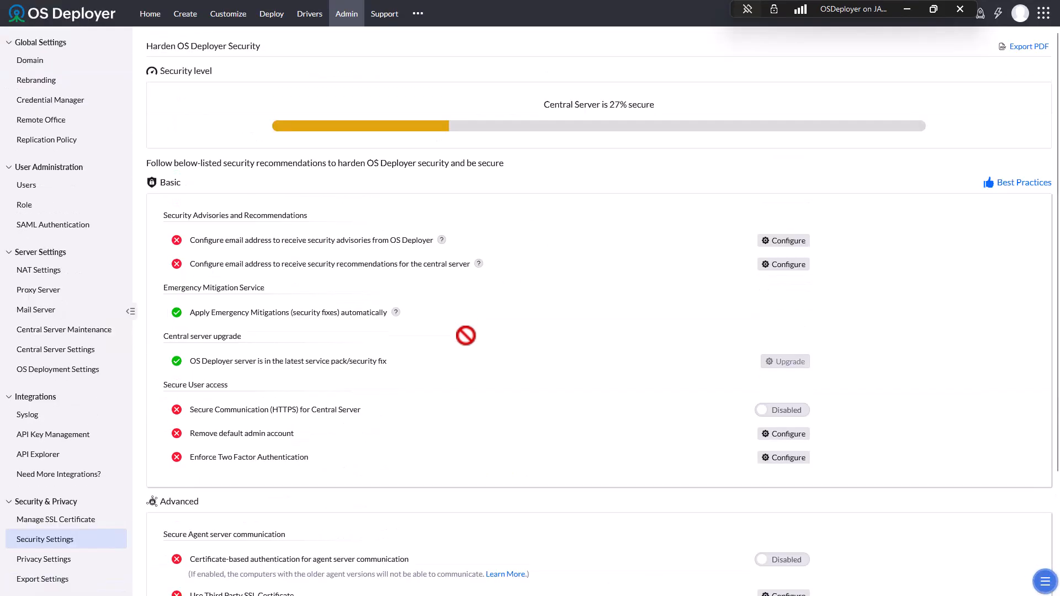
# - Review Privacy Settings consents with a widened Consent column and the Right to Erasure policy, then return to Admin
pyautogui.click(341, 17)
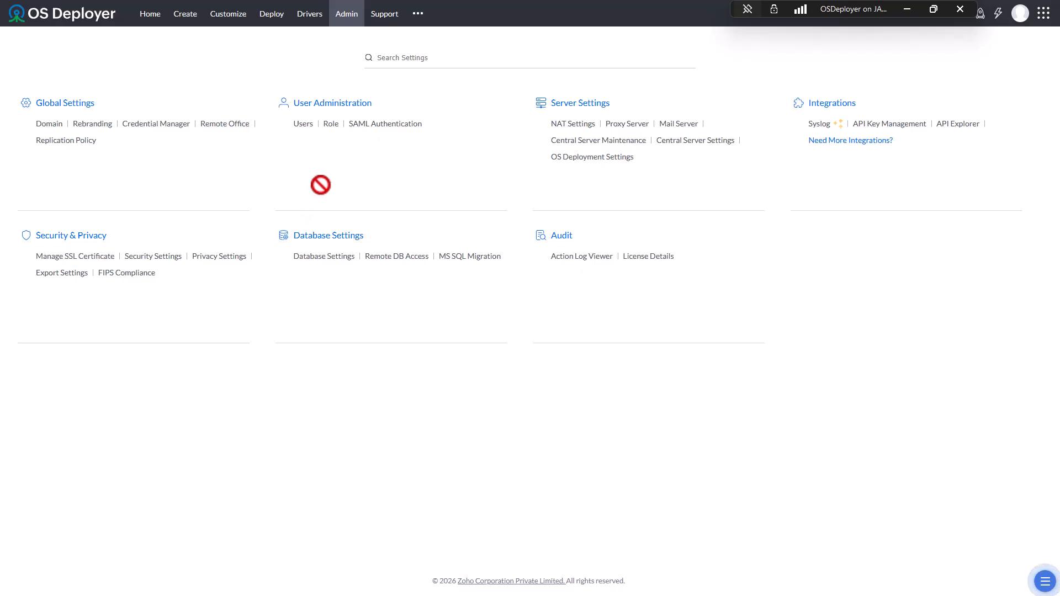
pyautogui.click(228, 256)
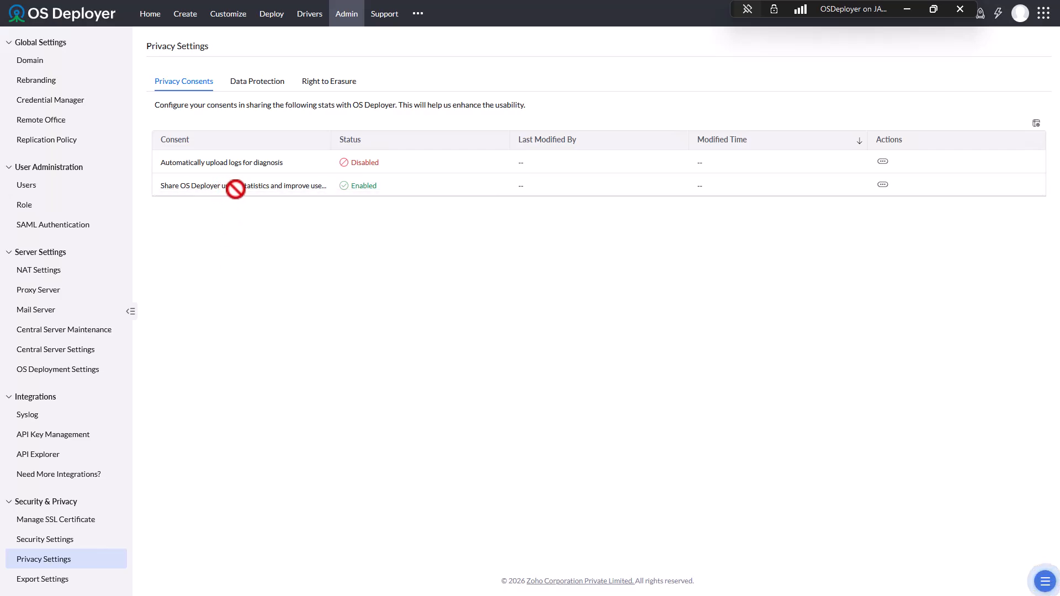
pyautogui.moveTo(331, 139); pyautogui.dragTo(398, 139)
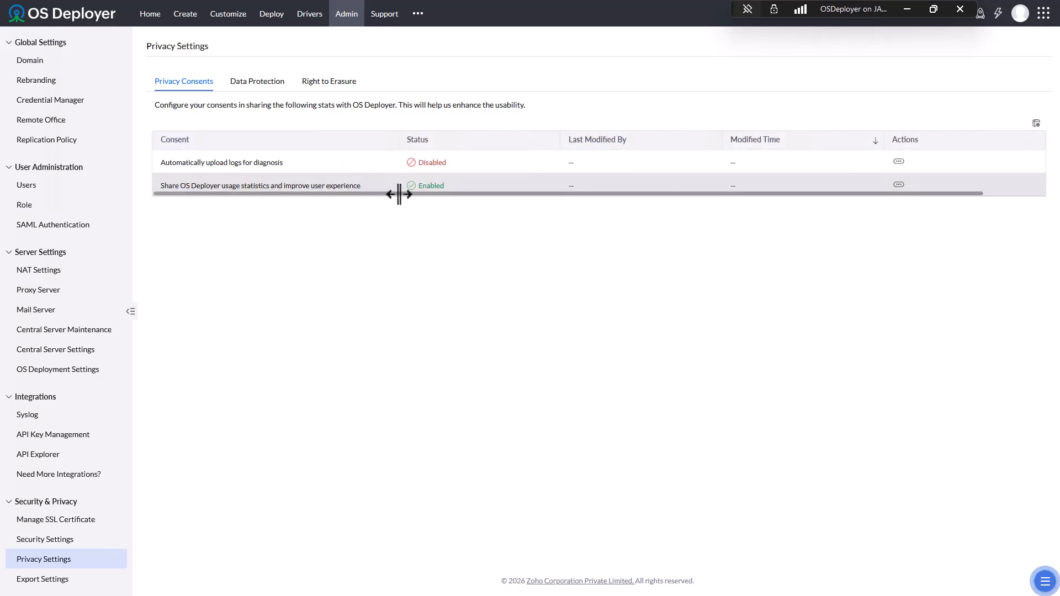
pyautogui.moveTo(398, 194); pyautogui.dragTo(417, 190)
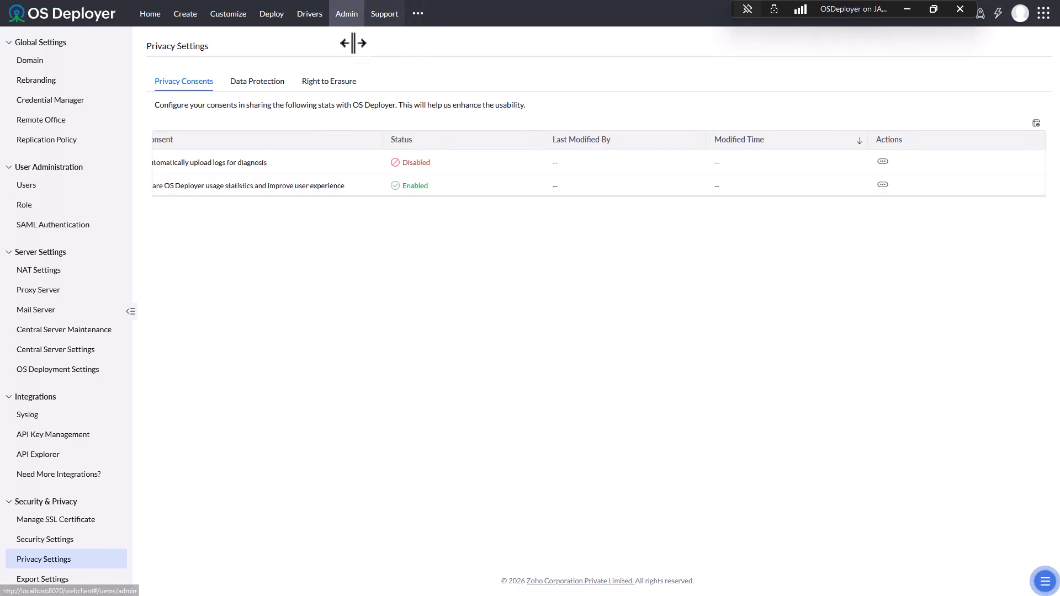
pyautogui.click(345, 81)
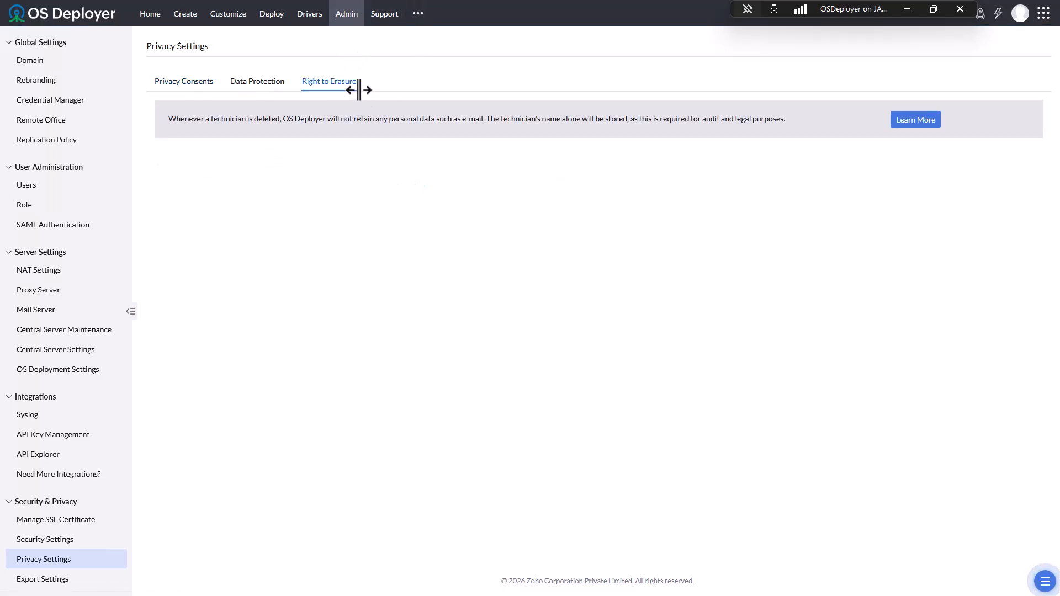
pyautogui.click(347, 10)
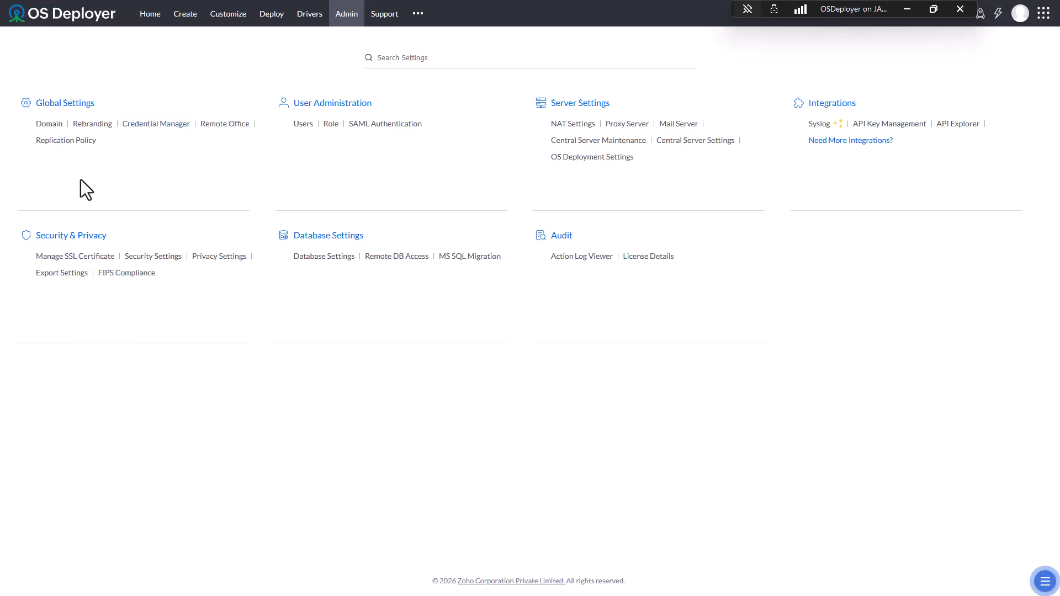
# - View the Rebranding page, then switch the console appearance to Dark Mode and back to Light Mode
pyautogui.click(101, 127)
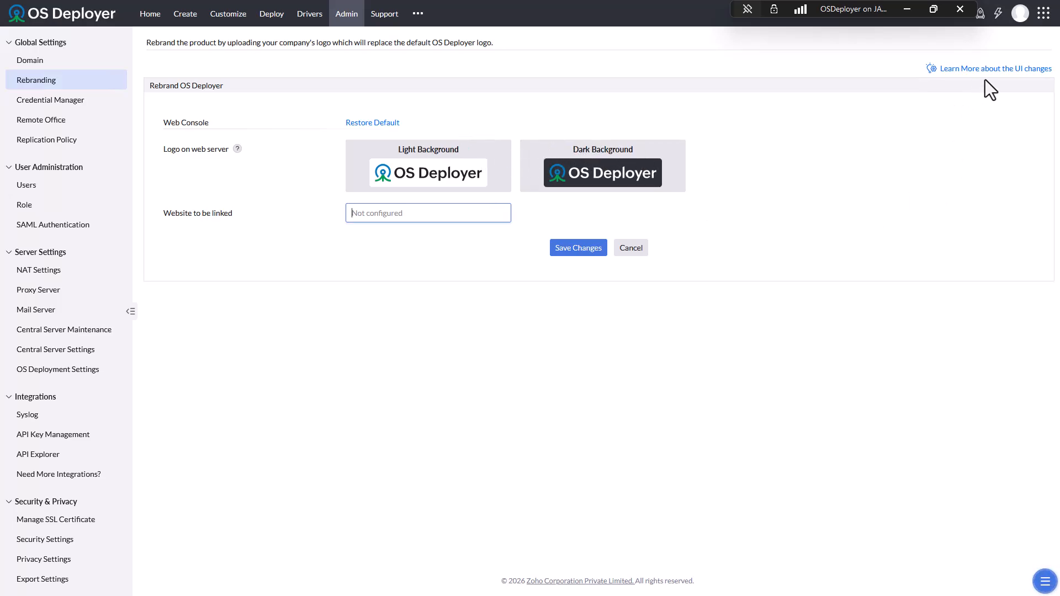
pyautogui.click(1020, 13)
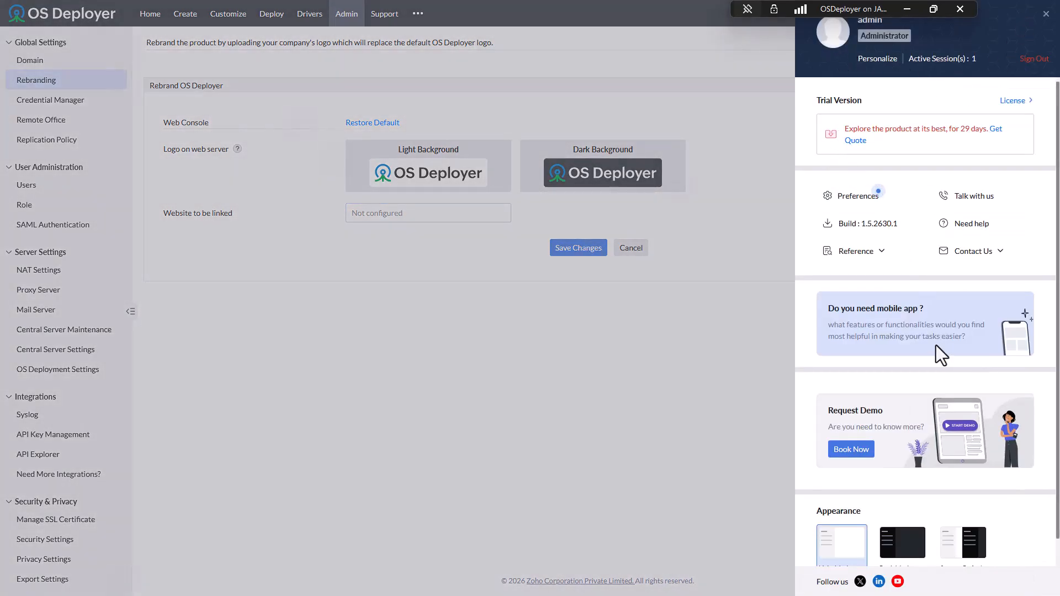
pyautogui.scroll(-1, 861, 533)
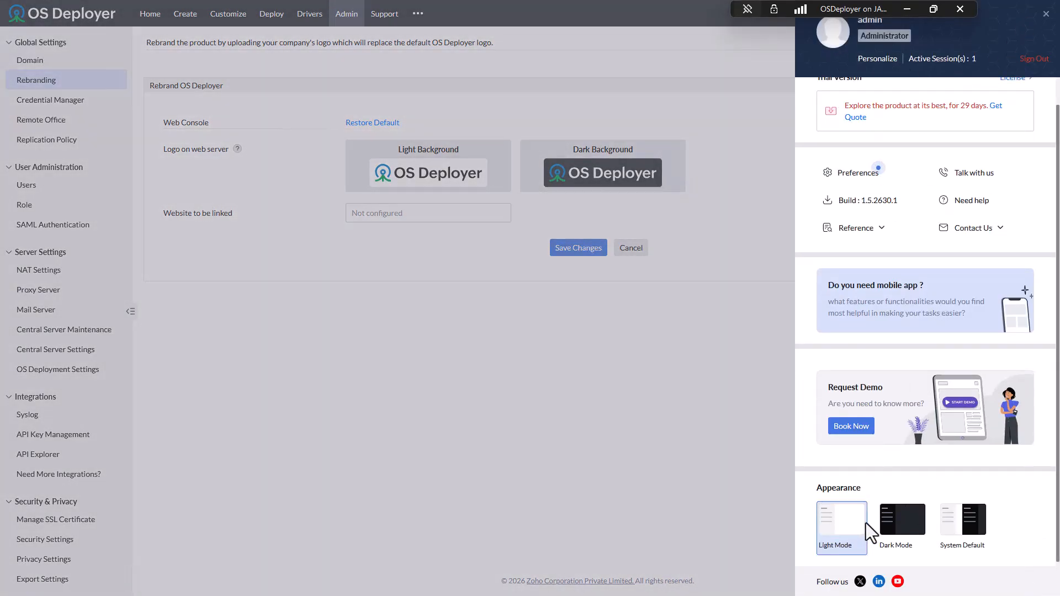
pyautogui.click(906, 516)
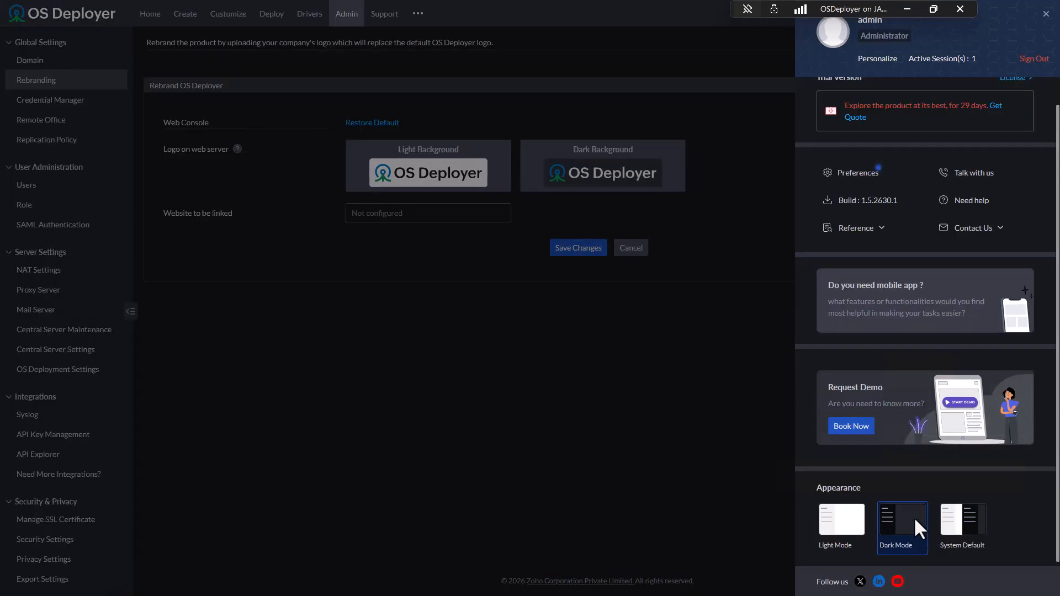
pyautogui.click(842, 524)
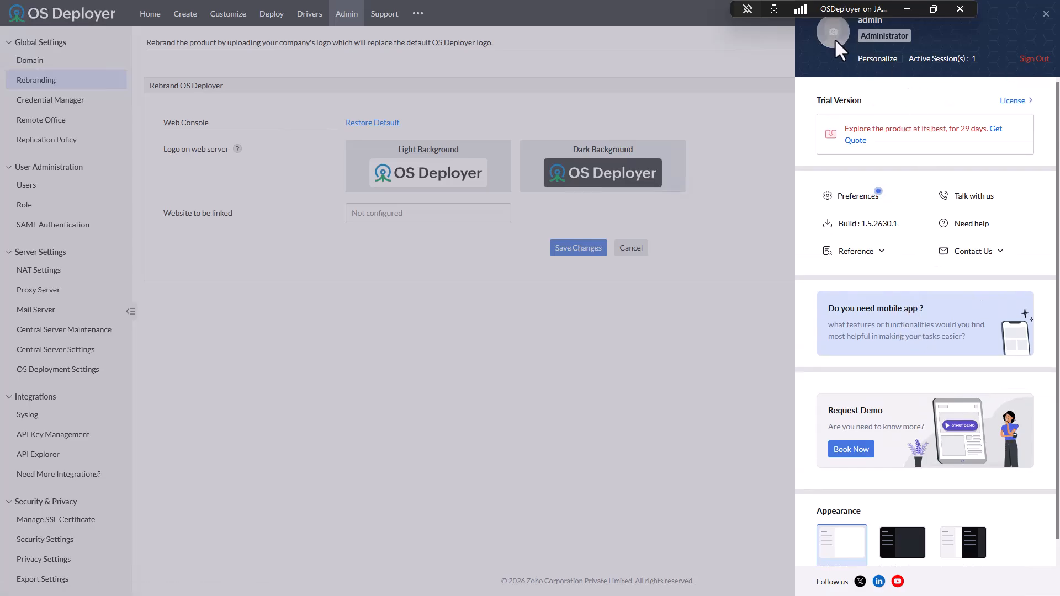
# - Browse Personalize settings, keeping session expiration at 15 Minutes and display language English
pyautogui.click(877, 58)
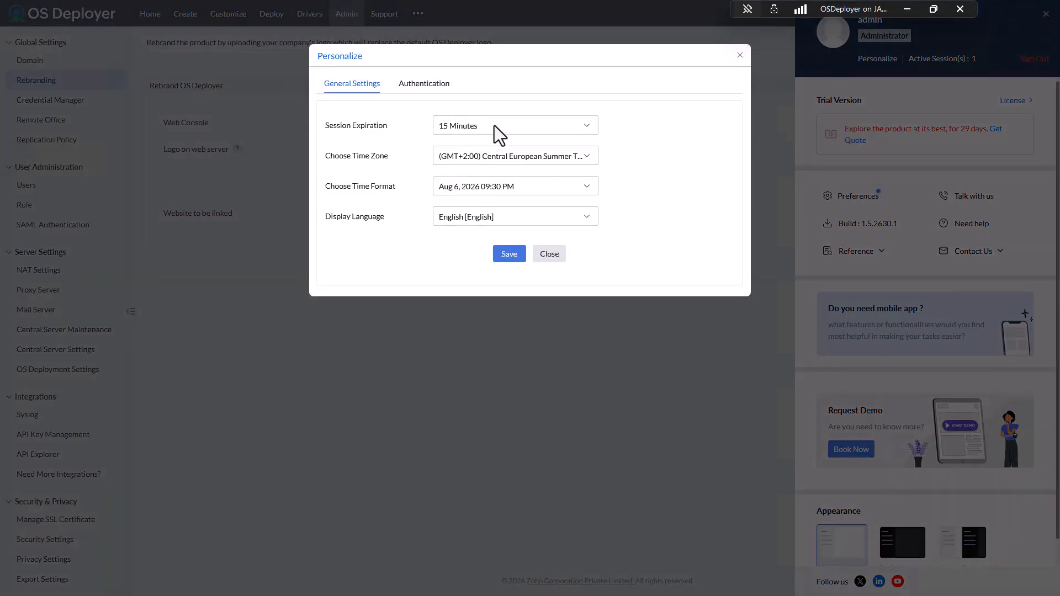
pyautogui.click(495, 126)
pyautogui.scroll(-1, 503, 153)
pyautogui.scroll(1, 502, 154)
pyautogui.scroll(-1, 502, 154)
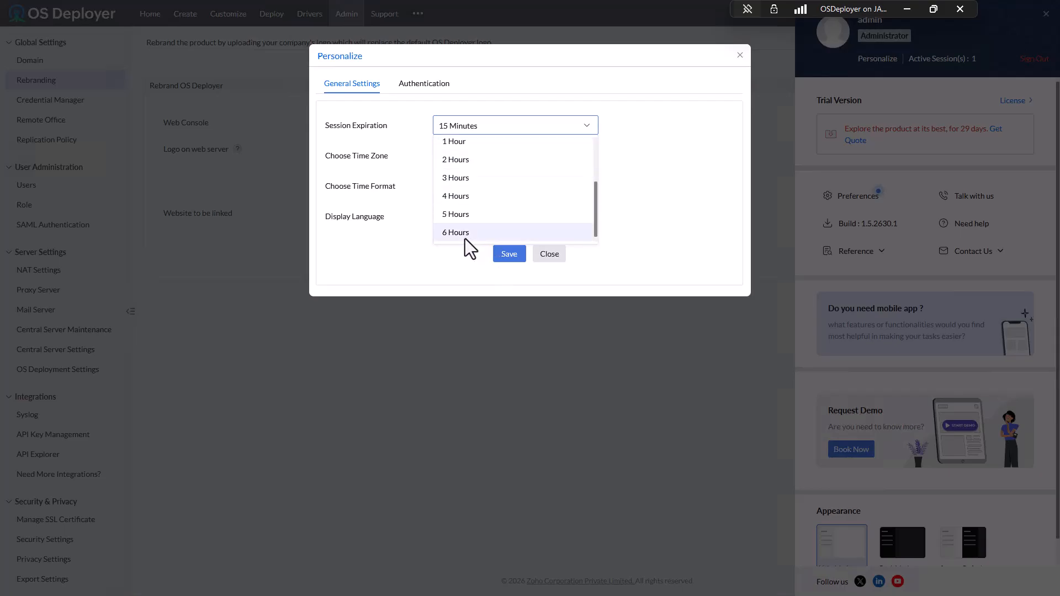
pyautogui.click(580, 71)
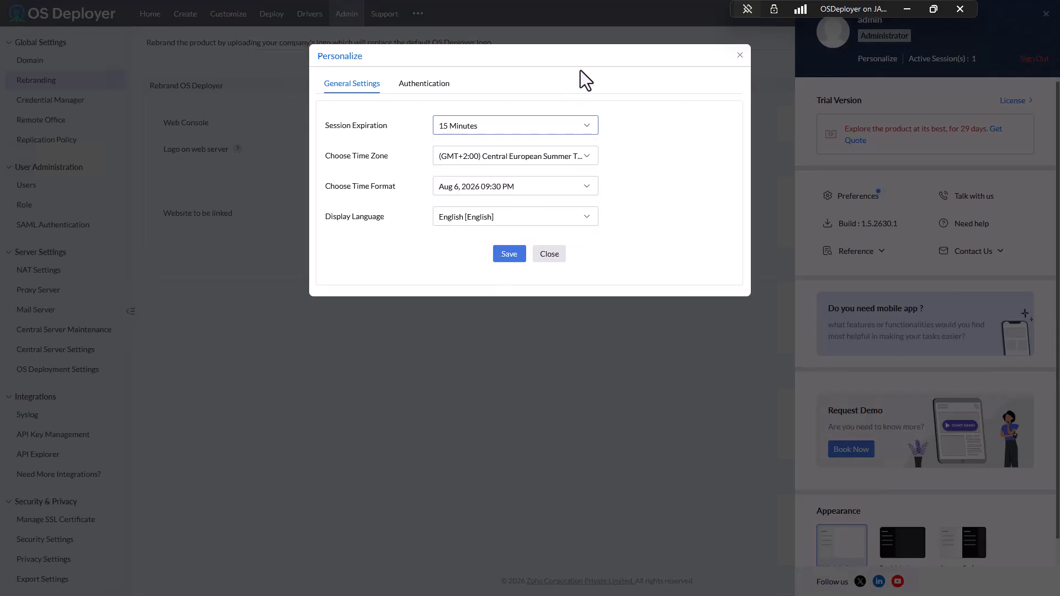
pyautogui.click(475, 217)
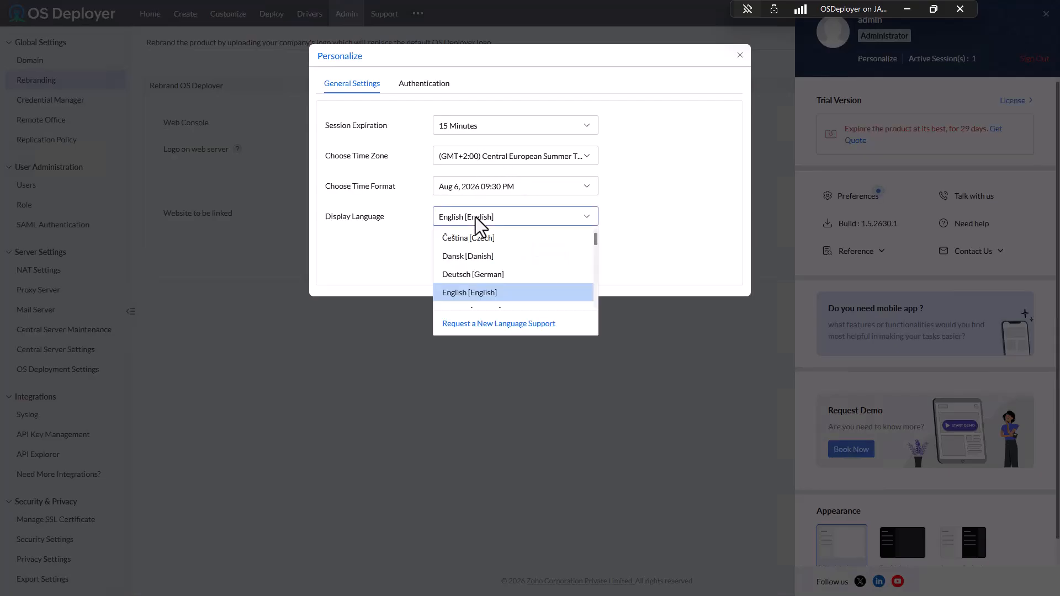
pyautogui.click(699, 158)
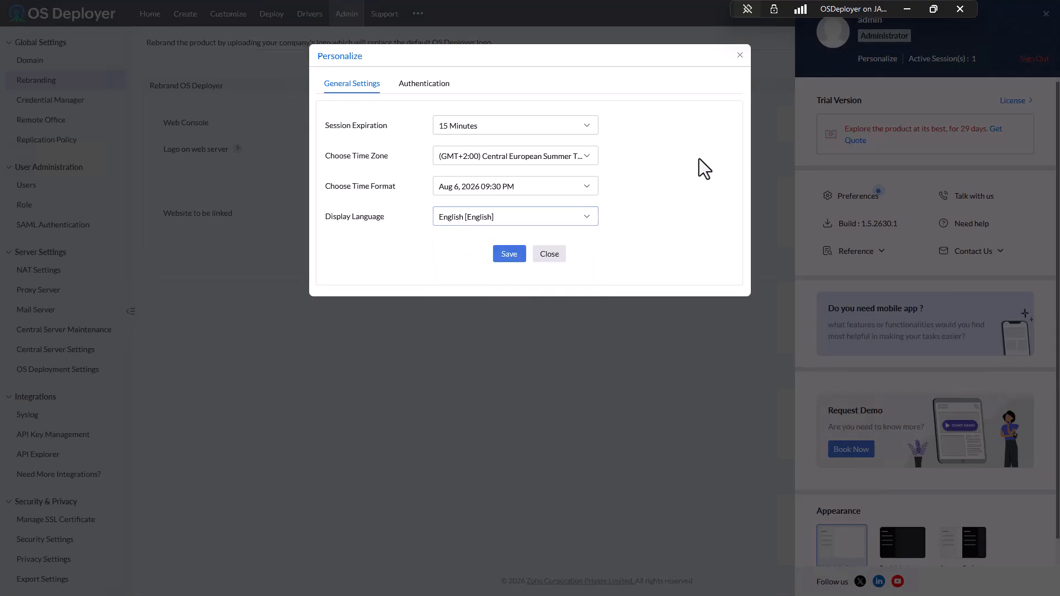
pyautogui.click(585, 219)
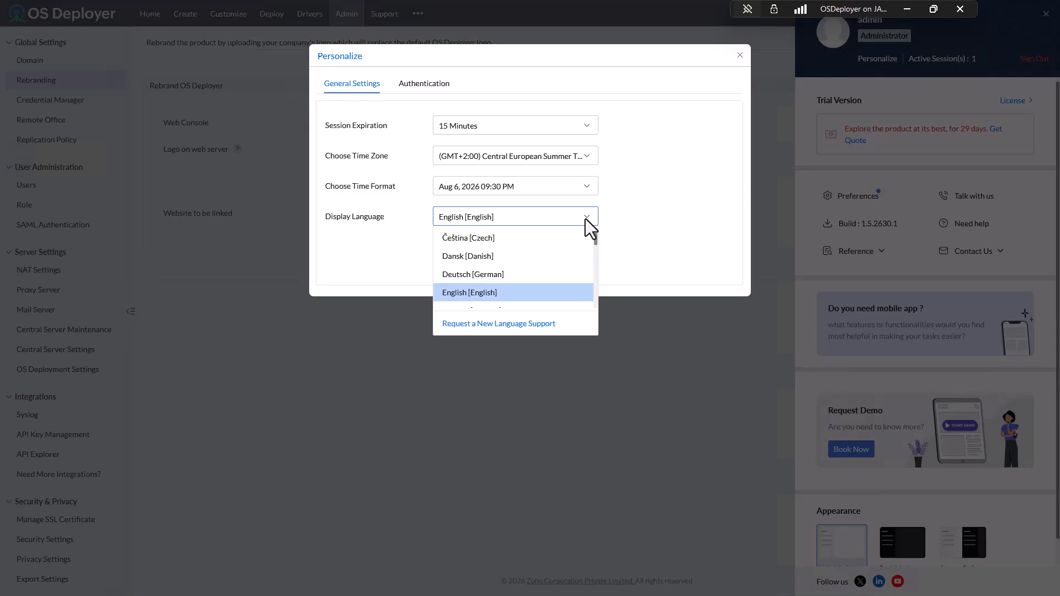
pyautogui.click(586, 219)
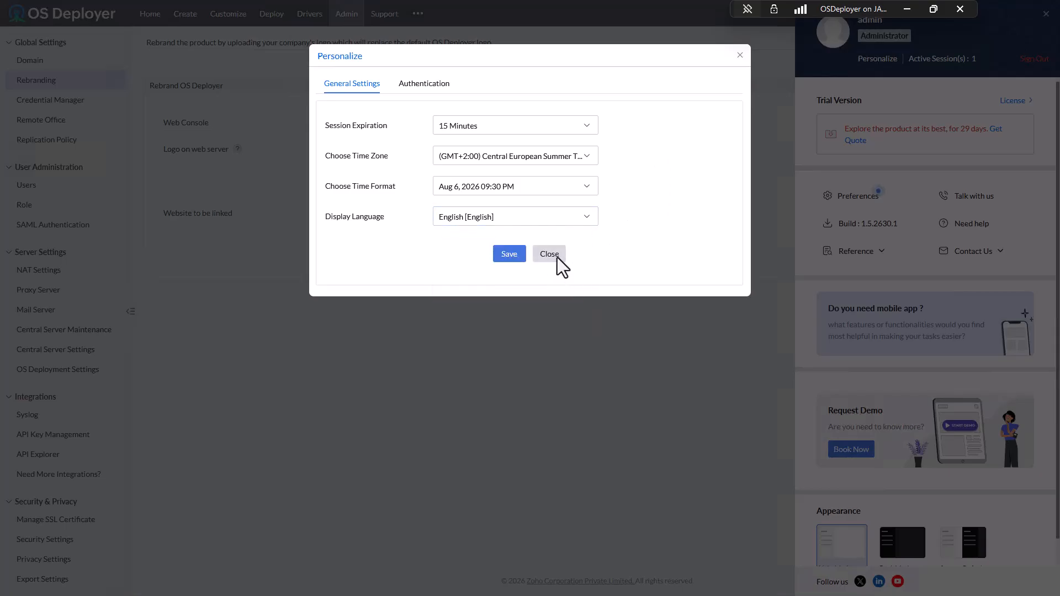
# - Look at the password change tab, then close Personalize and the admin profile panel unchanged
pyautogui.click(427, 84)
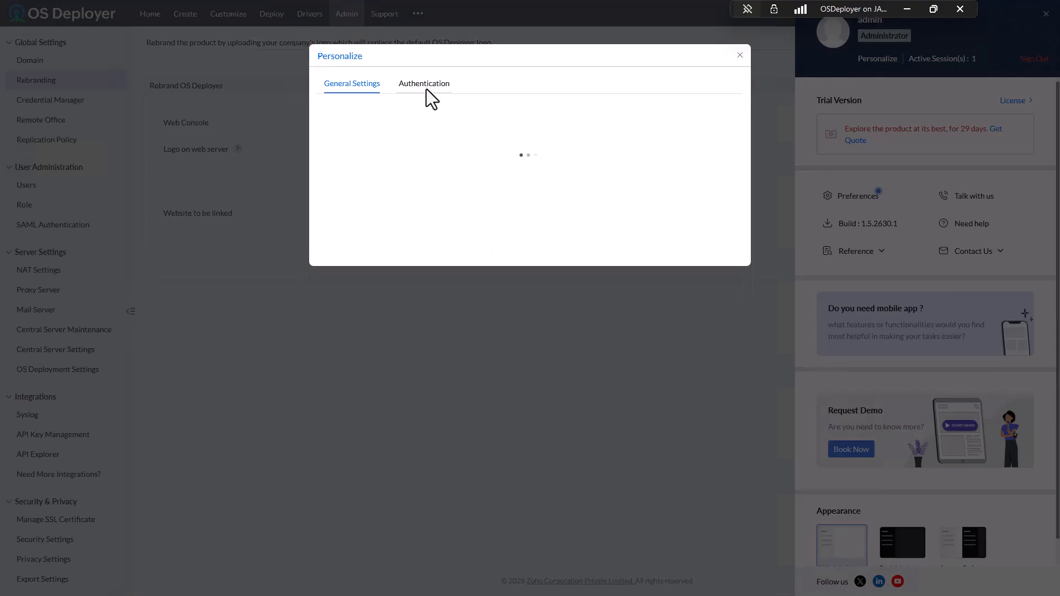
pyautogui.click(356, 85)
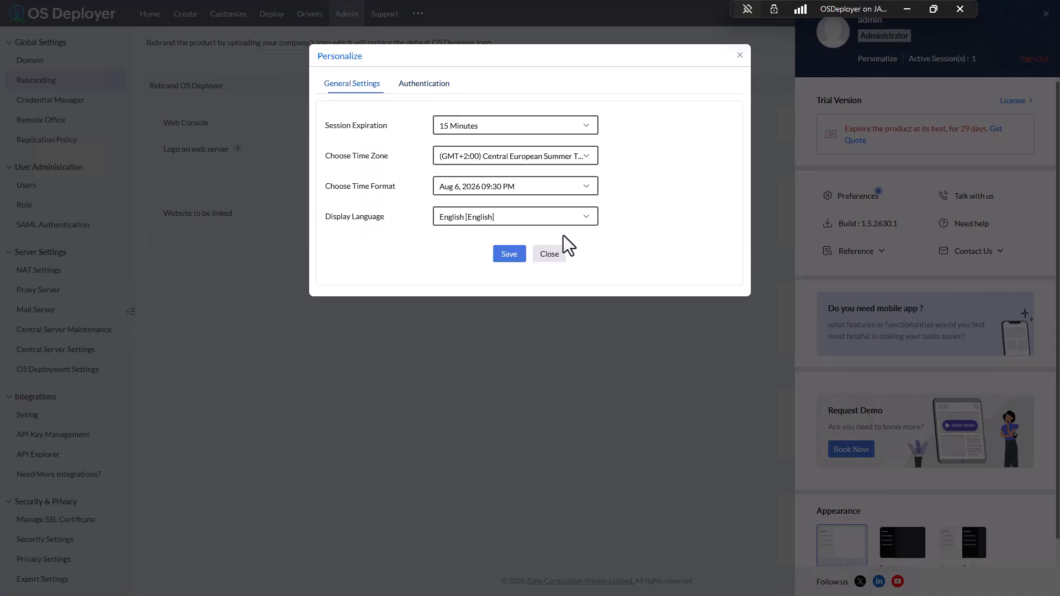
pyautogui.click(740, 55)
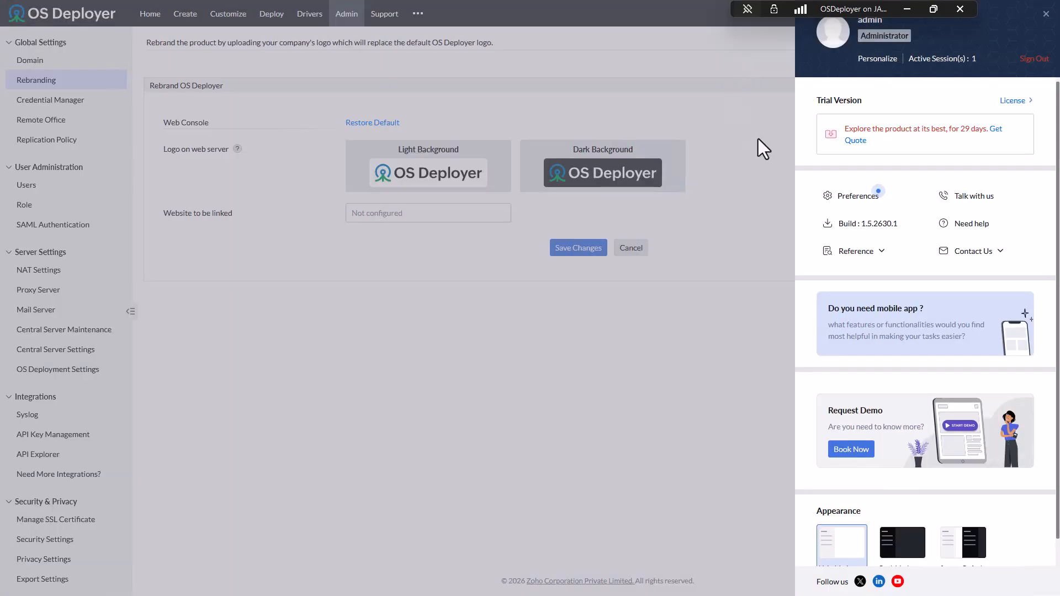
pyautogui.click(1045, 15)
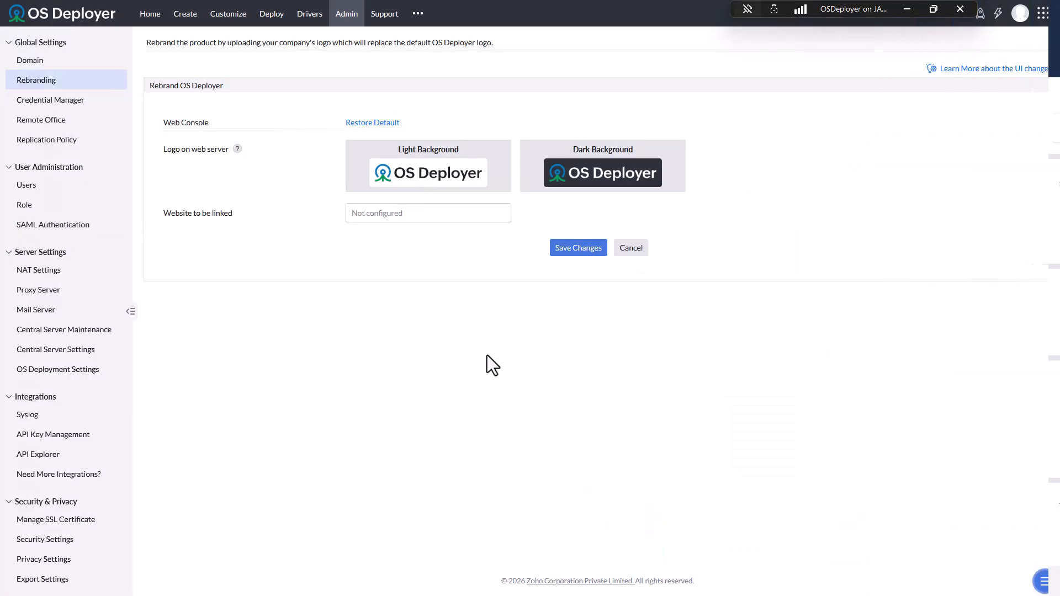
# - On the Domain page, start and cancel an Active Directory domain, then choose Add Domain > WorkGroup
pyautogui.click(42, 62)
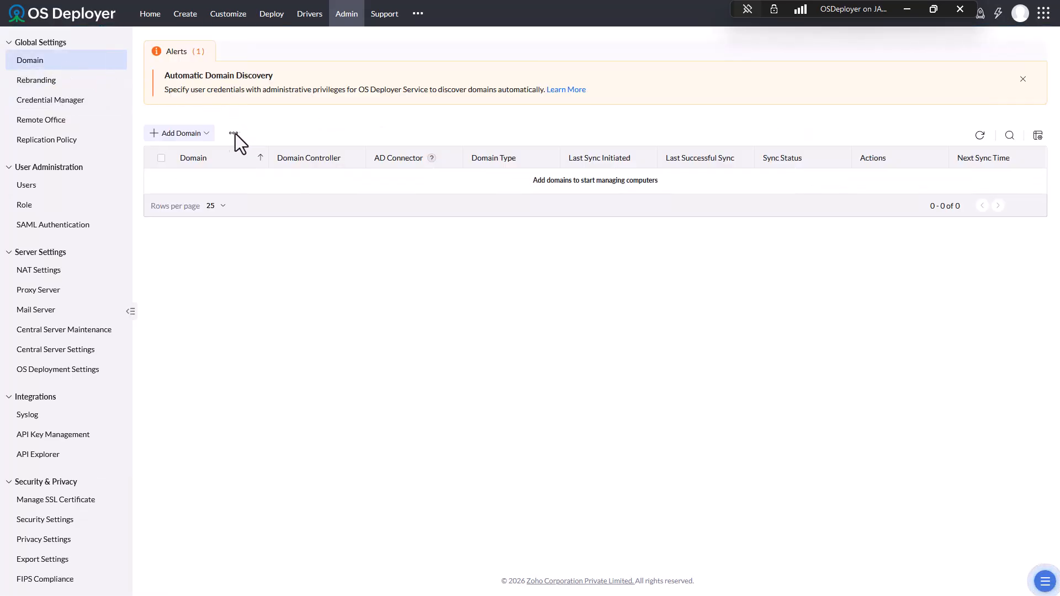
pyautogui.click(200, 135)
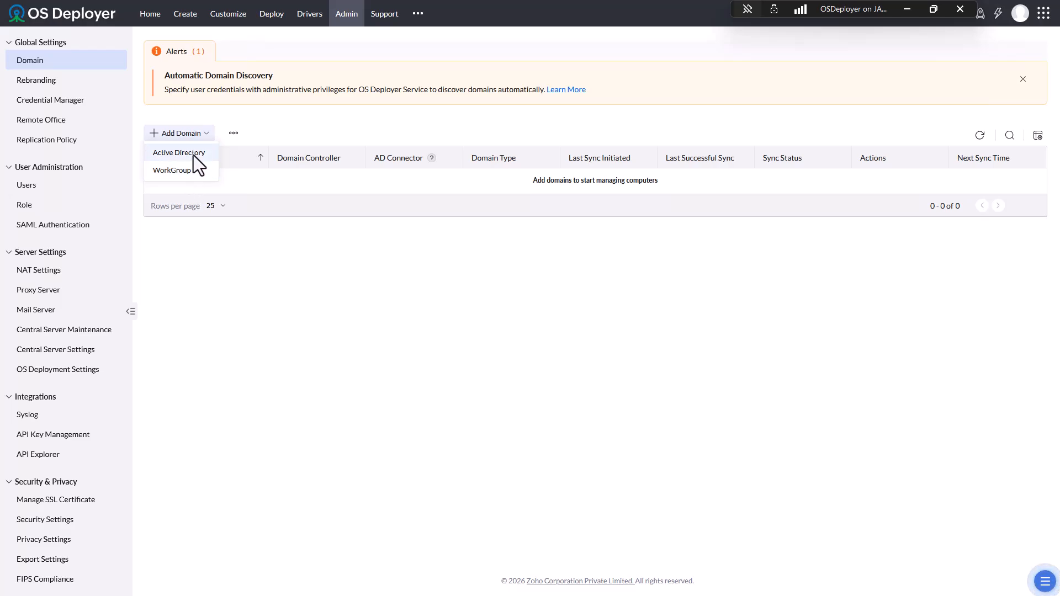
pyautogui.click(193, 154)
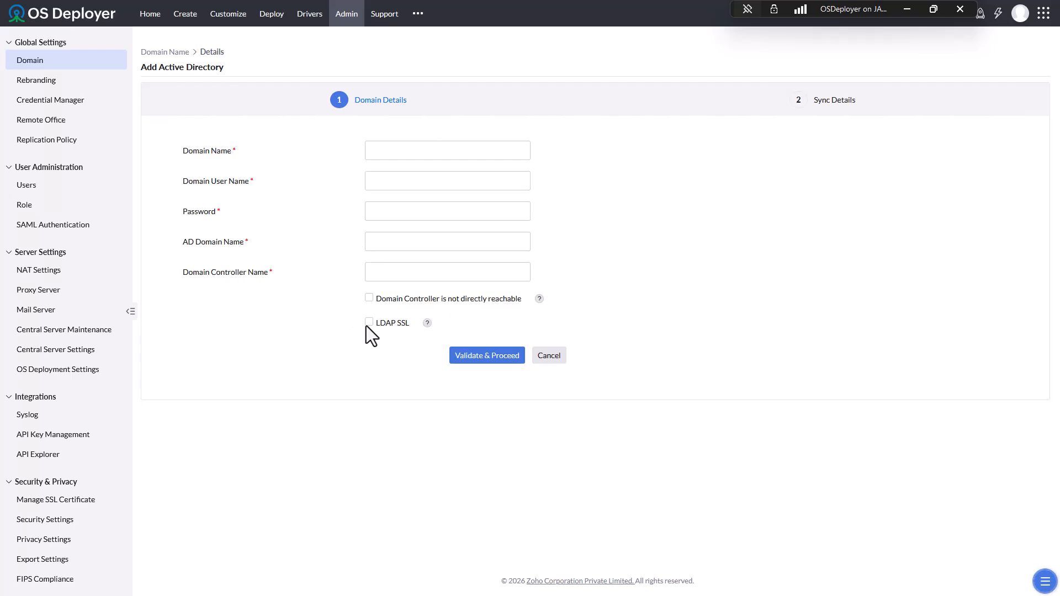
pyautogui.click(555, 360)
pyautogui.click(200, 138)
pyautogui.click(190, 172)
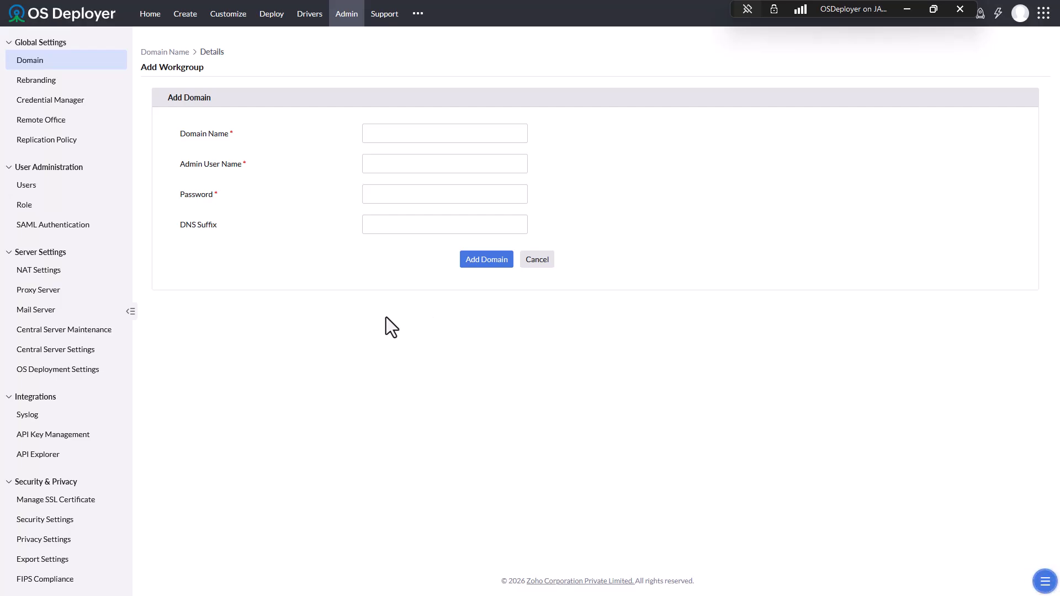
# - Enter the Workgroup domain name, the admin user name and password, and add the domain
pyautogui.click(378, 136)
pyautogui.write('Workgroup')
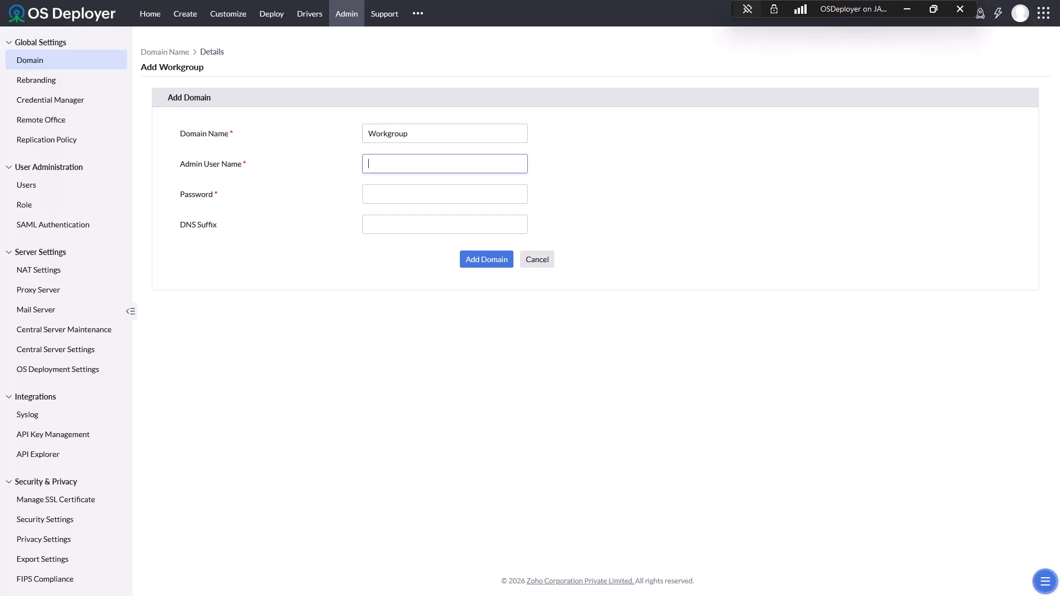
pyautogui.write('Janprem')
pyautogui.click(445, 195)
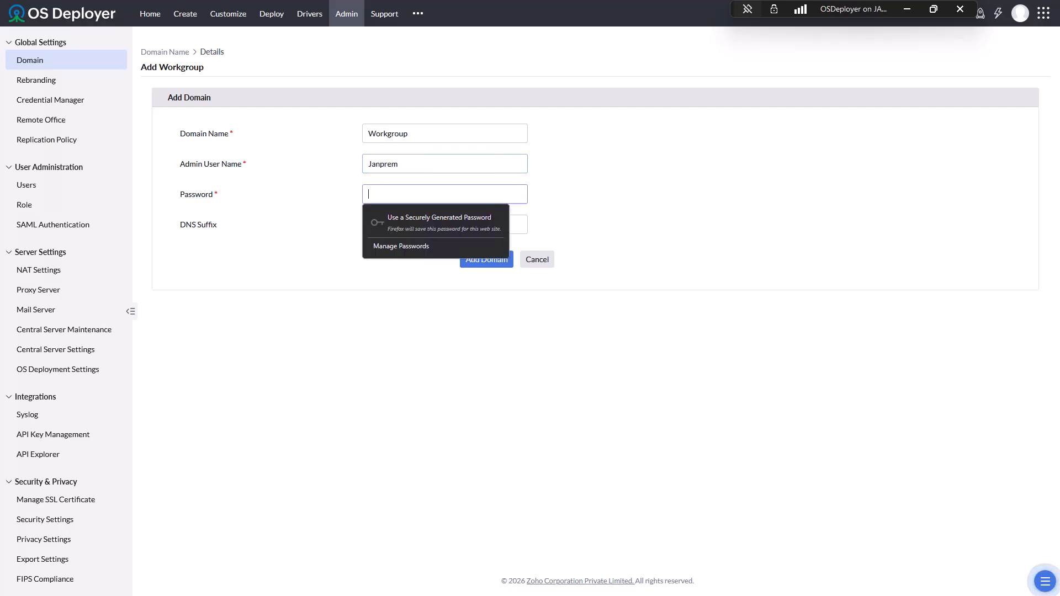
pyautogui.write('*******')
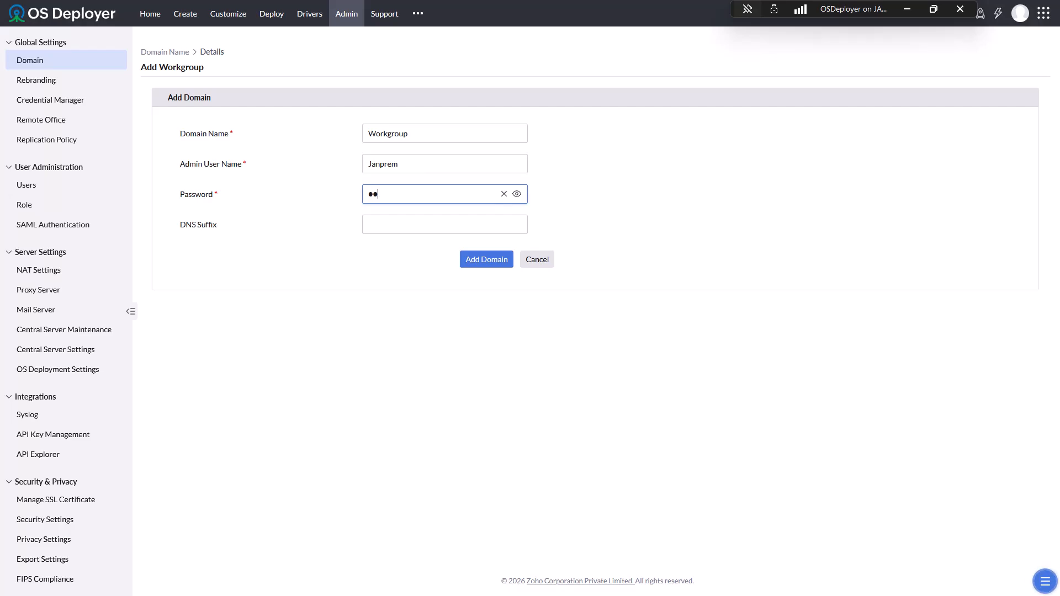
pyautogui.write('*********')
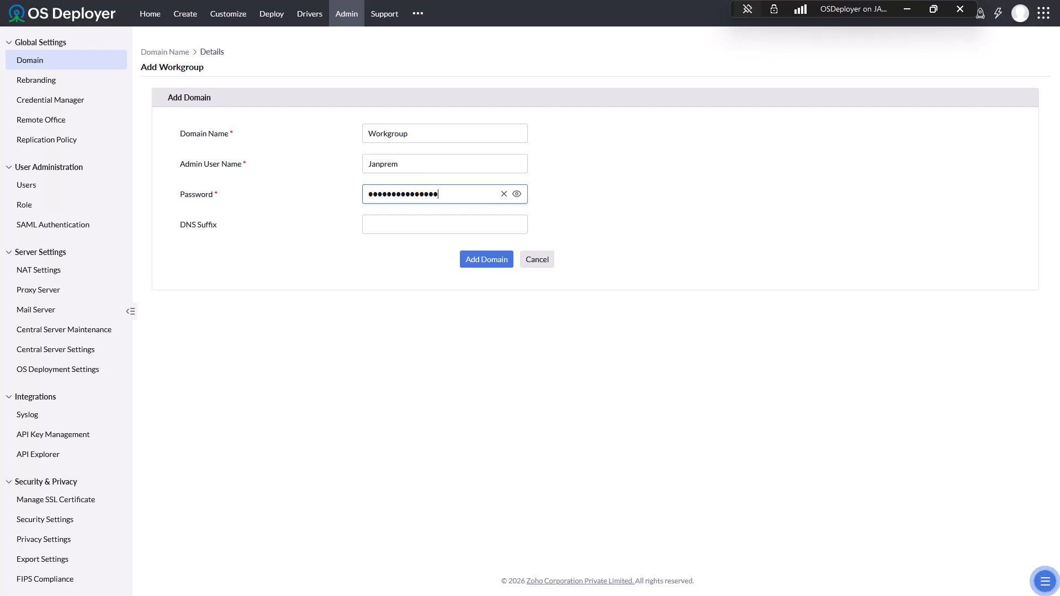
pyautogui.click(496, 263)
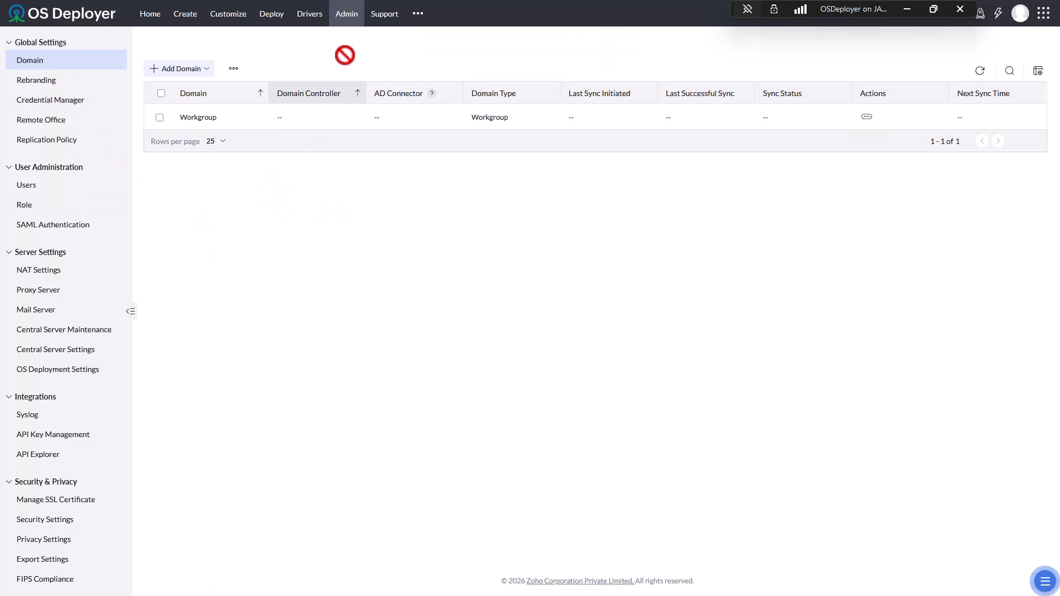
# - Open the Add Remote Office form, scroll its settings (HTTPS port 8384), and check Domain Credential choices
pyautogui.click(55, 119)
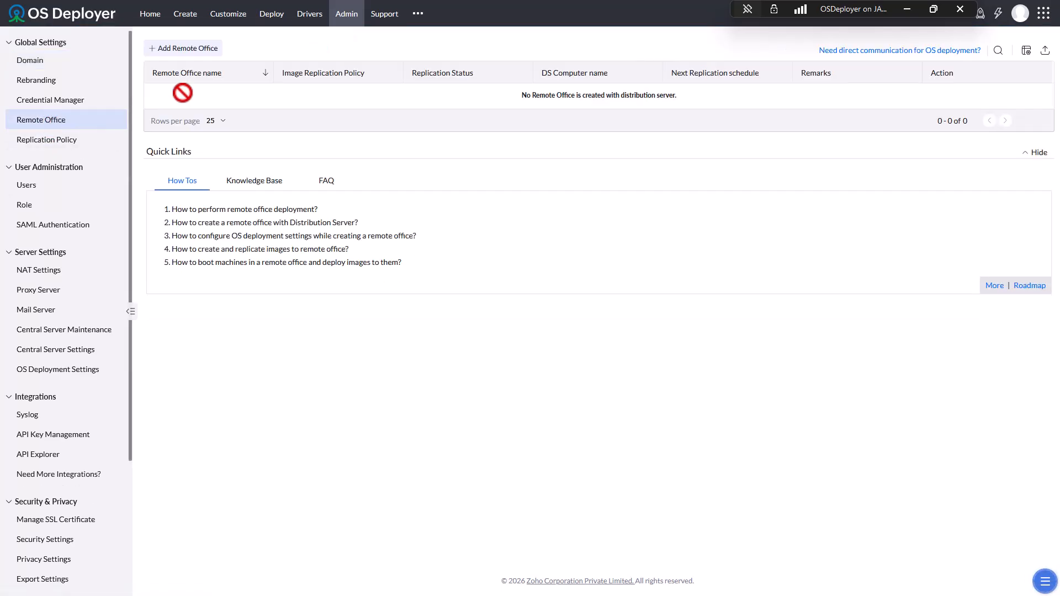
pyautogui.click(204, 48)
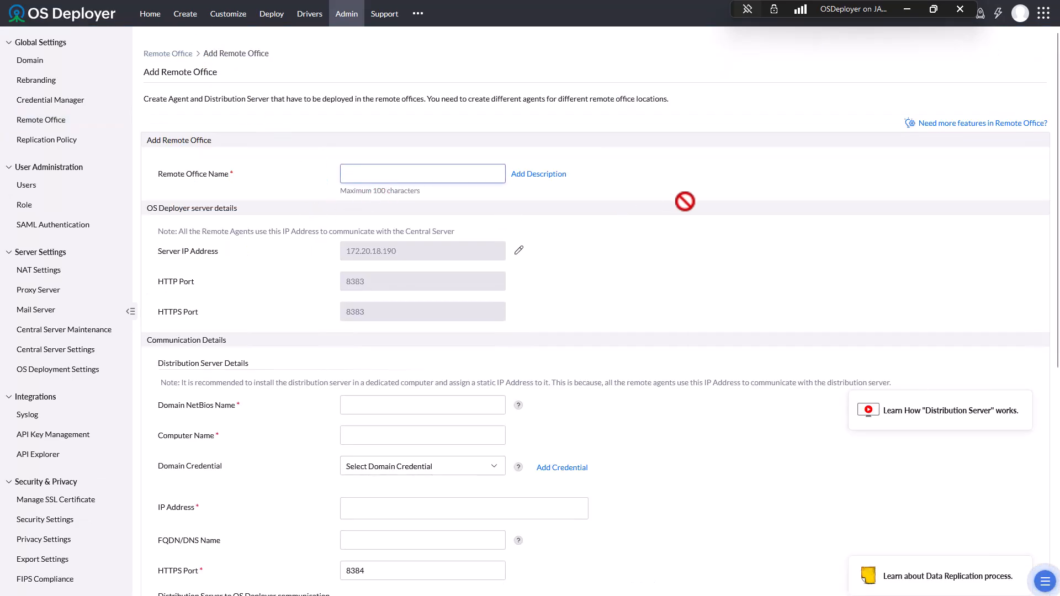
pyautogui.scroll(-1, 679, 200)
pyautogui.scroll(-2, 546, 294)
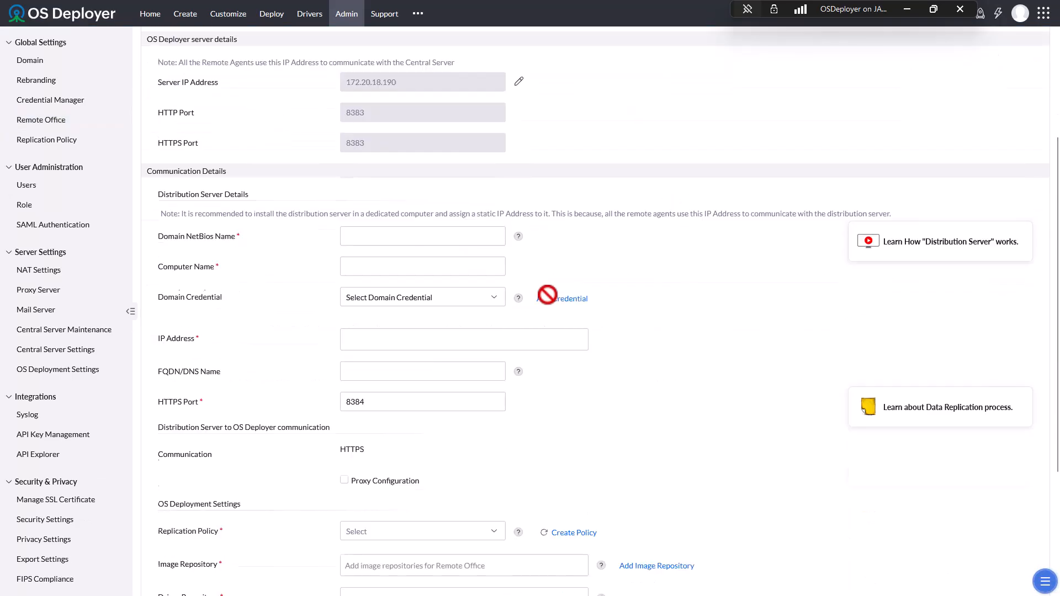
pyautogui.scroll(-1, 547, 294)
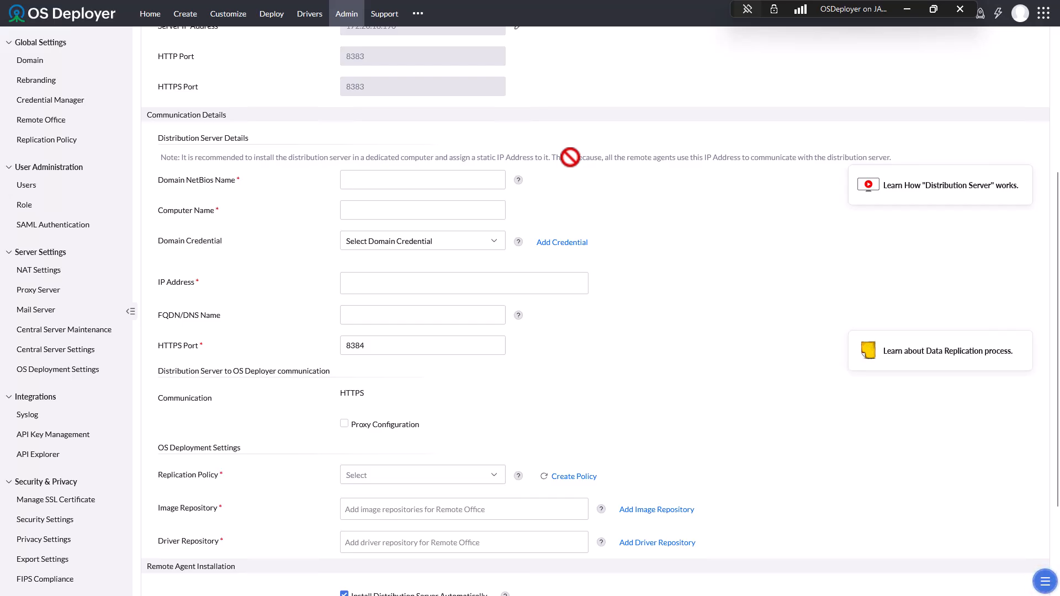
pyautogui.scroll(-2, 655, 205)
pyautogui.scroll(1, 655, 204)
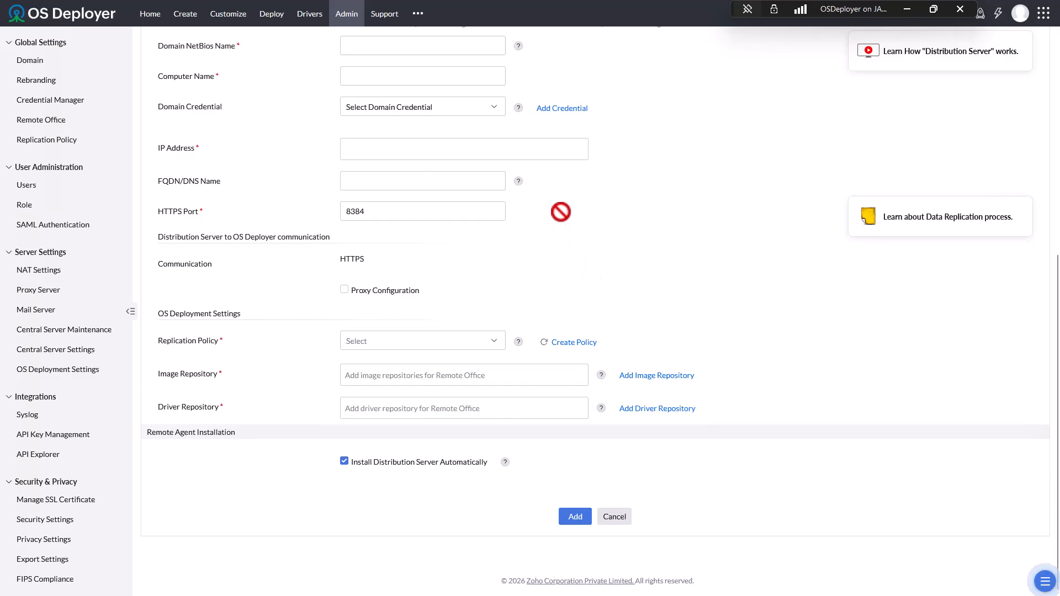
pyautogui.click(436, 110)
pyautogui.click(753, 114)
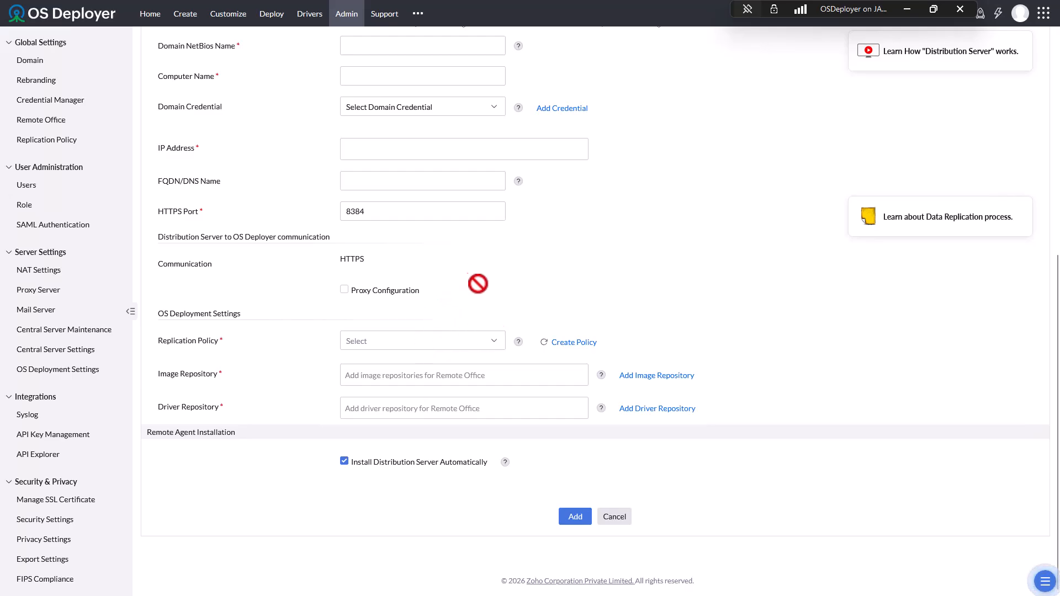
# - Start a new replication policy named unlimited with the data transfer rate kept at Unlimited
pyautogui.click(568, 341)
pyautogui.click(474, 102)
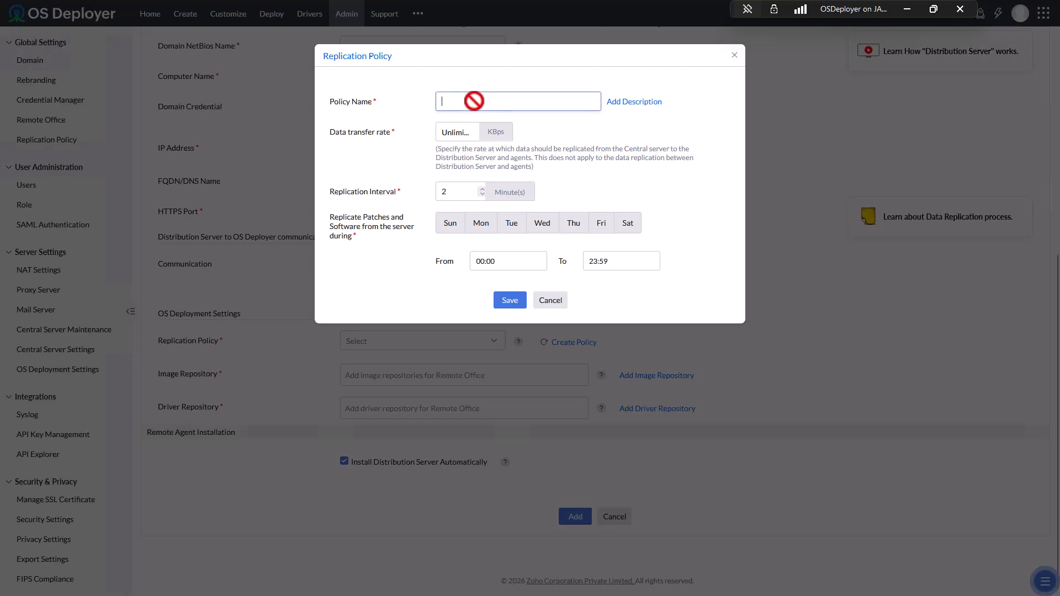
pyautogui.write('unlimited')
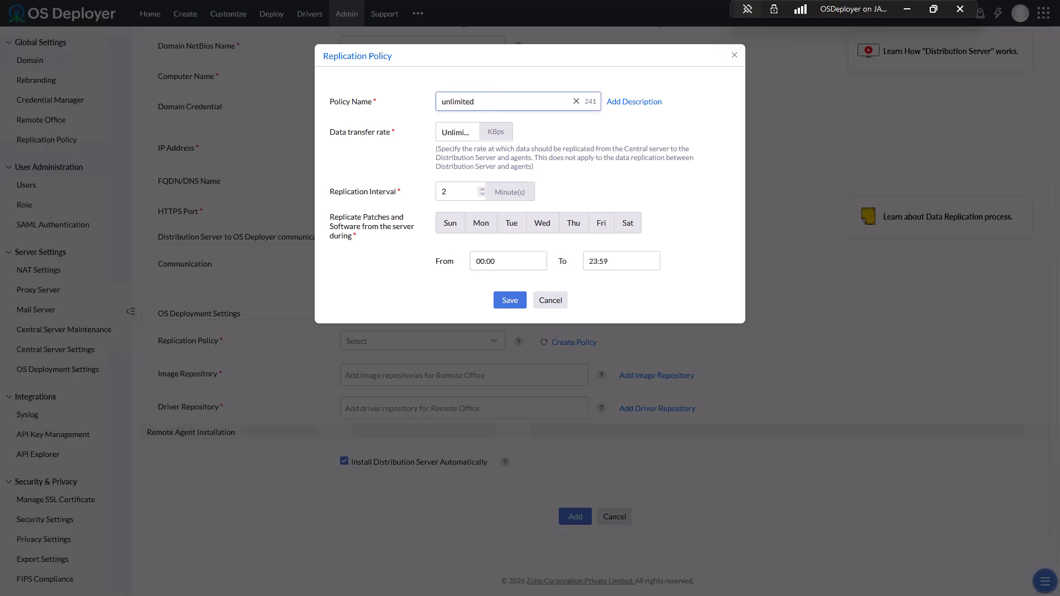
pyautogui.click(458, 132)
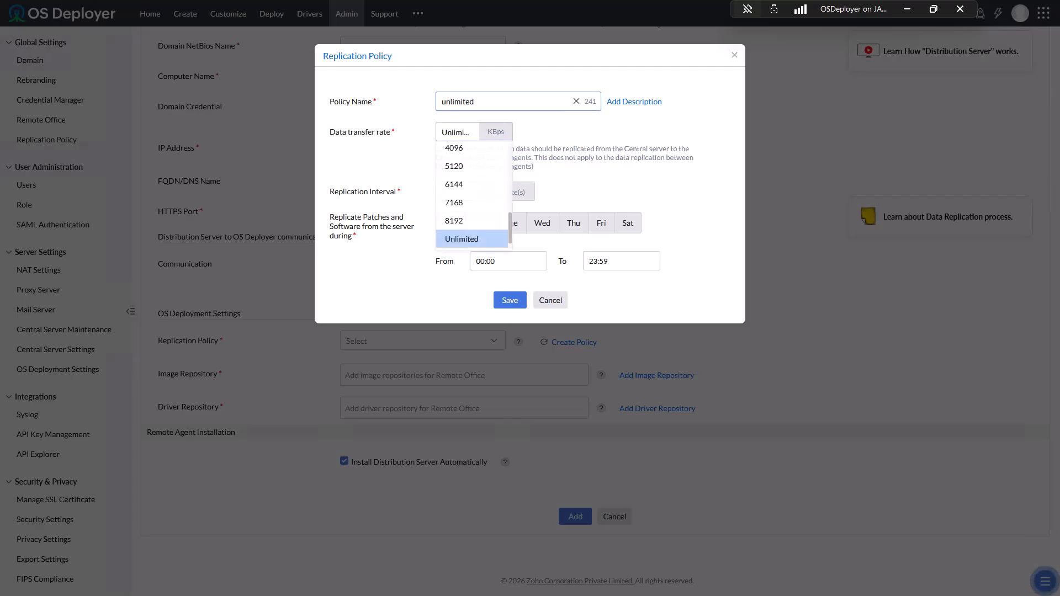
pyautogui.scroll(2, 472, 202)
pyautogui.scroll(-2, 472, 202)
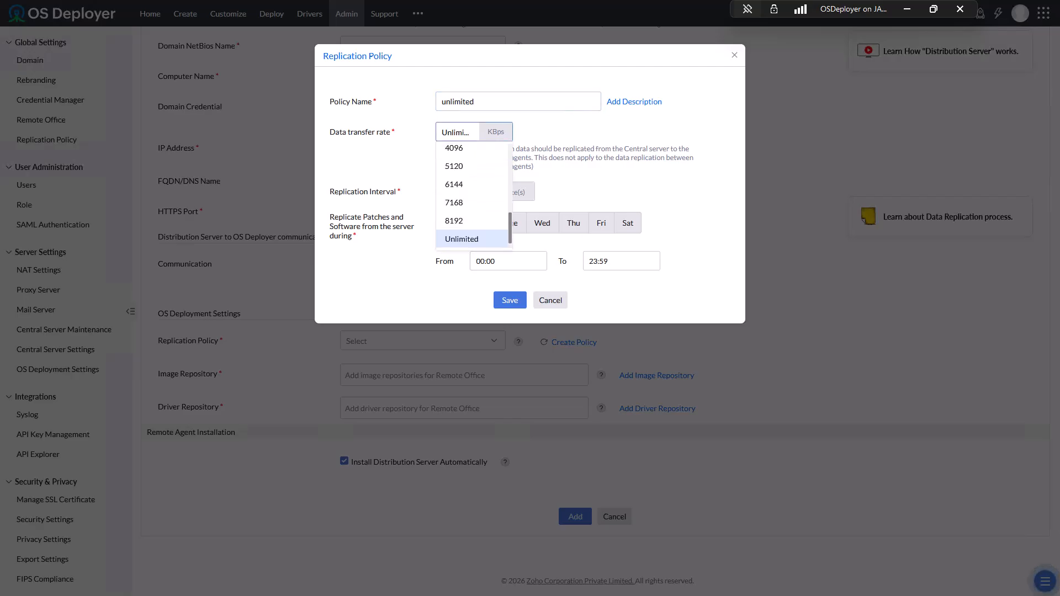
pyautogui.click(462, 239)
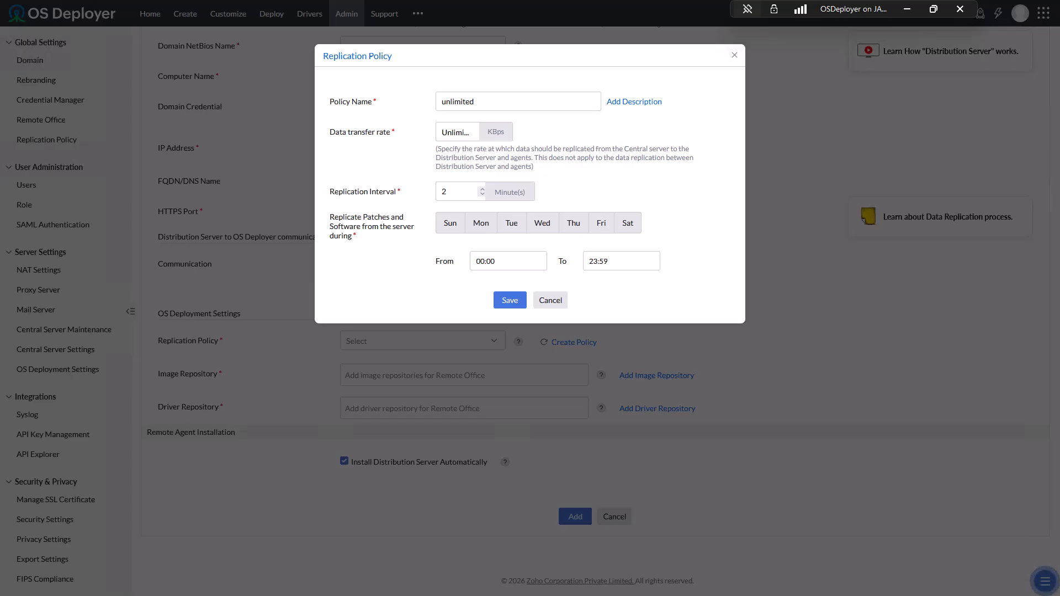
# - Select Sunday through Saturday as replication days and save the unlimited policy
pyautogui.click(450, 223)
pyautogui.click(450, 223)
pyautogui.click(481, 223)
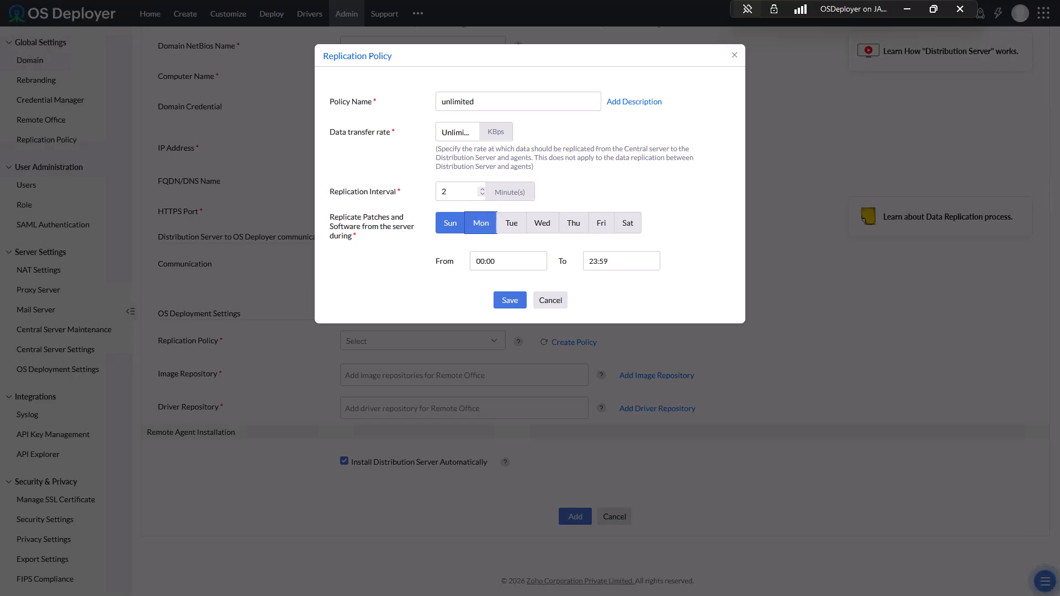
pyautogui.click(511, 223)
pyautogui.click(542, 223)
pyautogui.click(573, 223)
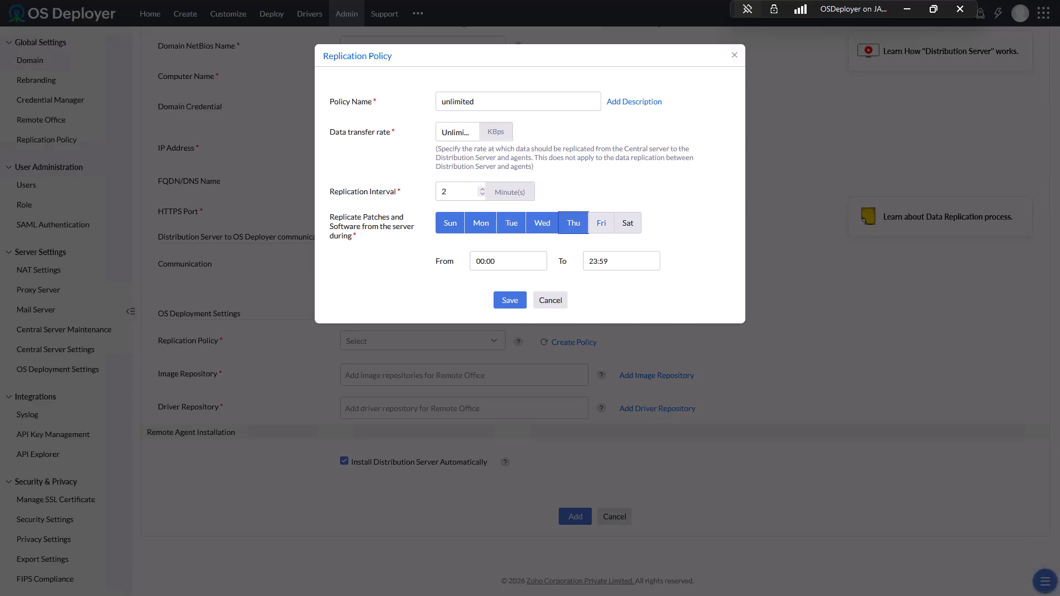
pyautogui.click(627, 223)
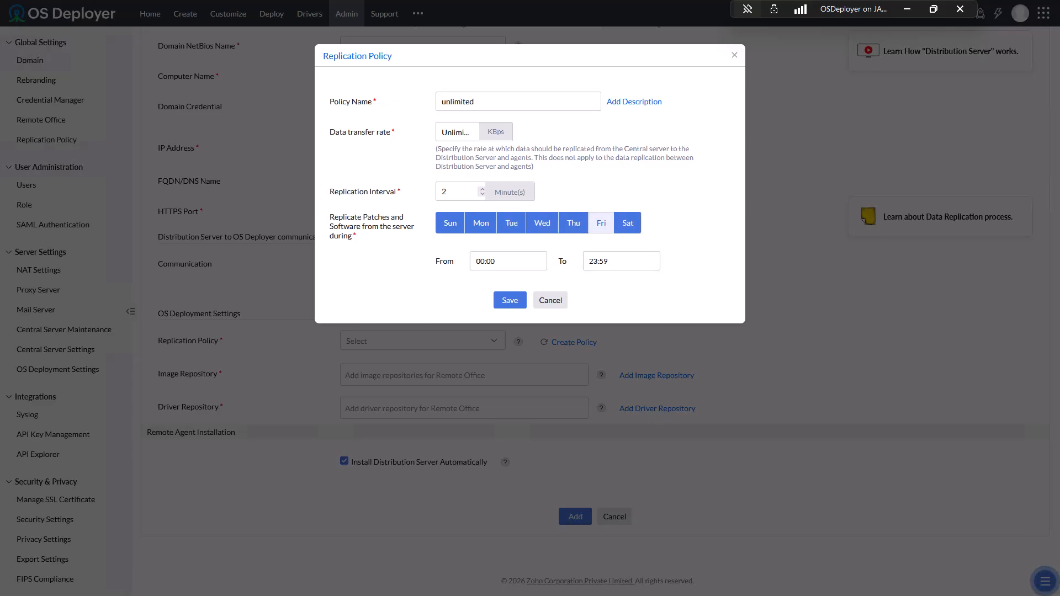
pyautogui.click(601, 223)
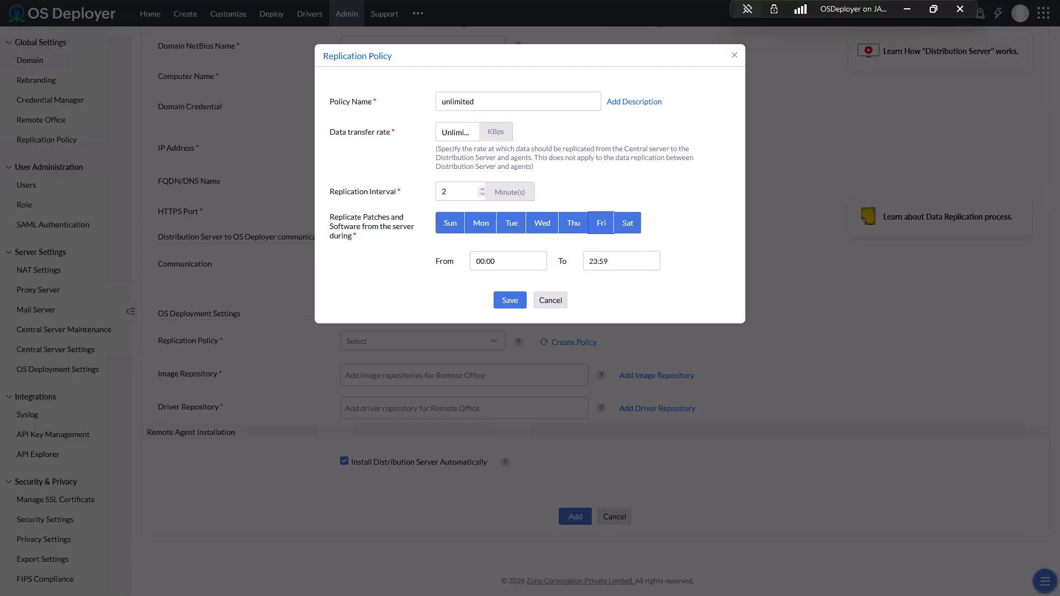
pyautogui.click(509, 300)
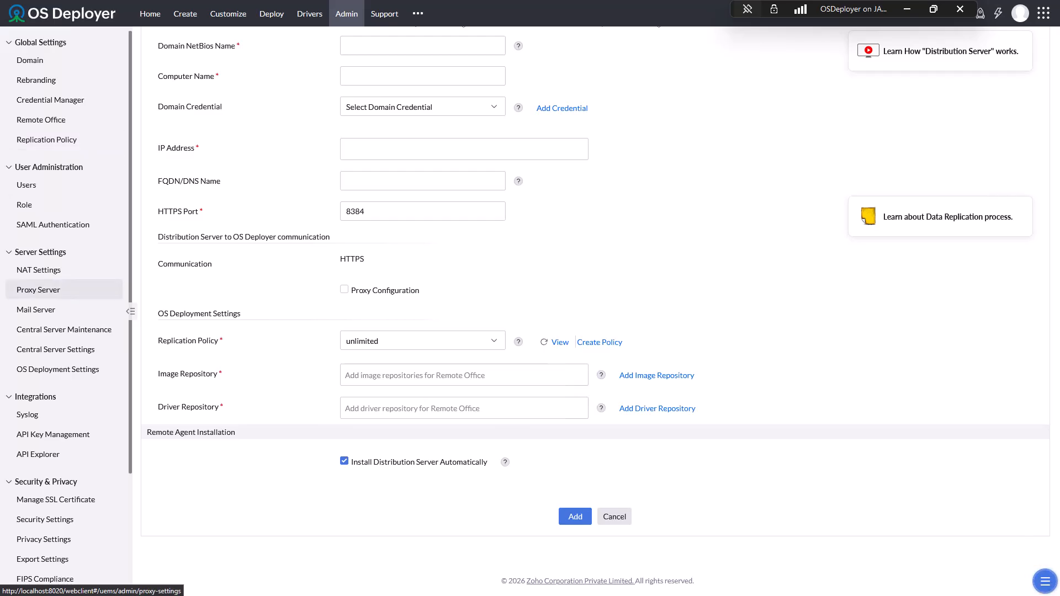
# - Set export settings to Let the Technician Decide, allowing Mask Personal Information
pyautogui.click(44, 540)
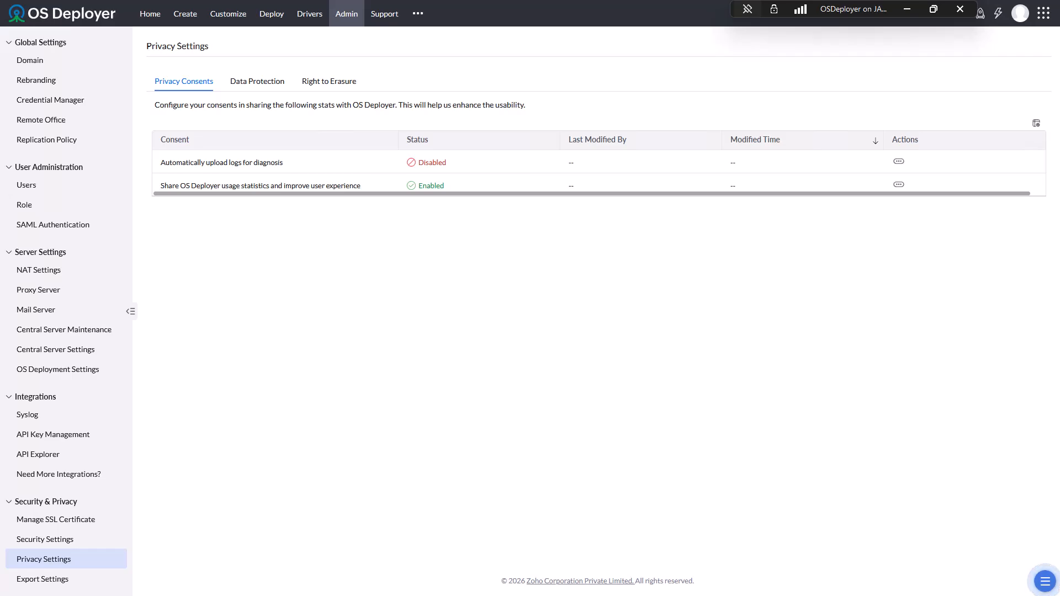
pyautogui.click(42, 579)
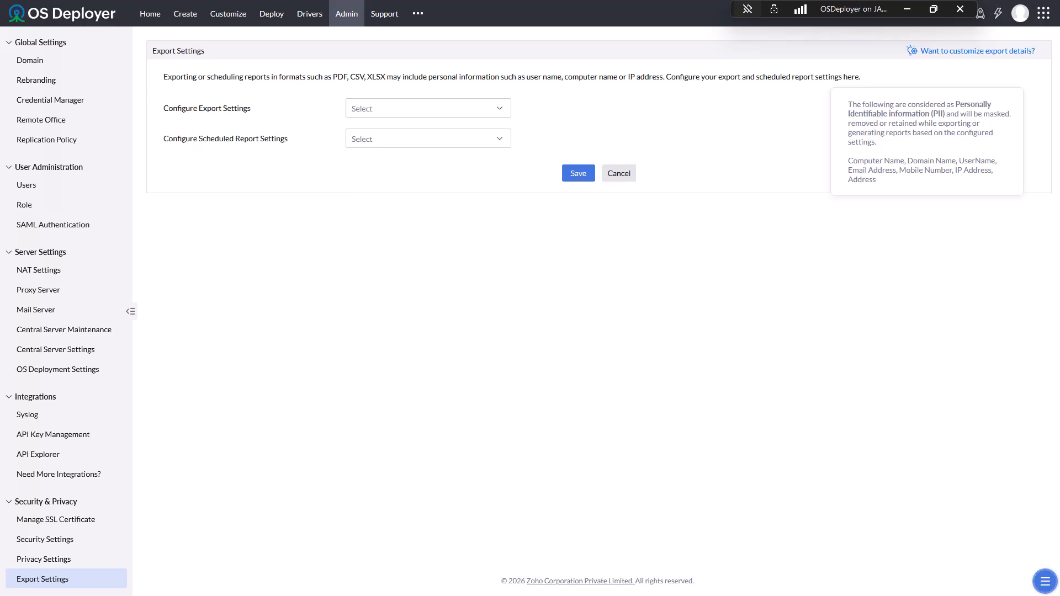
pyautogui.click(429, 108)
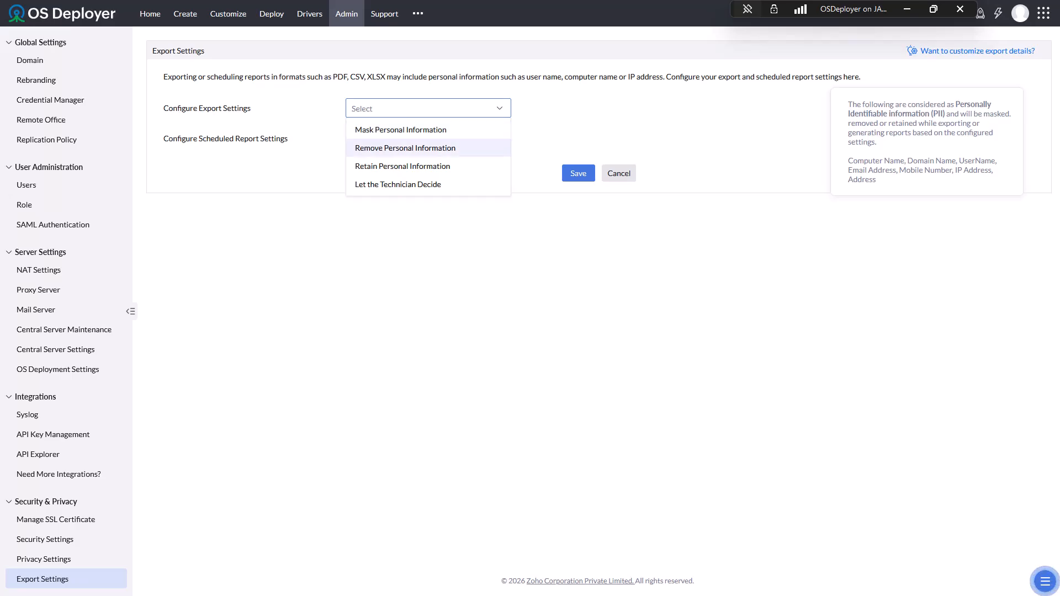
pyautogui.press('Return')
pyautogui.click(350, 133)
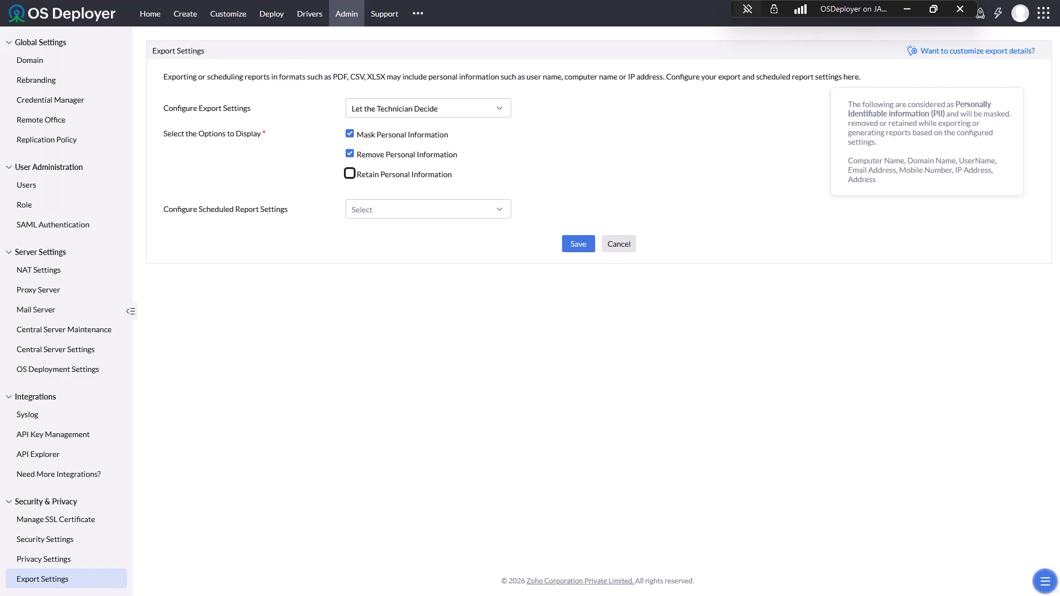
# - Set scheduled reports to Let the Technician Decide with Mask, Remove and Retain allowed, and save
pyautogui.click(428, 210)
pyautogui.click(397, 285)
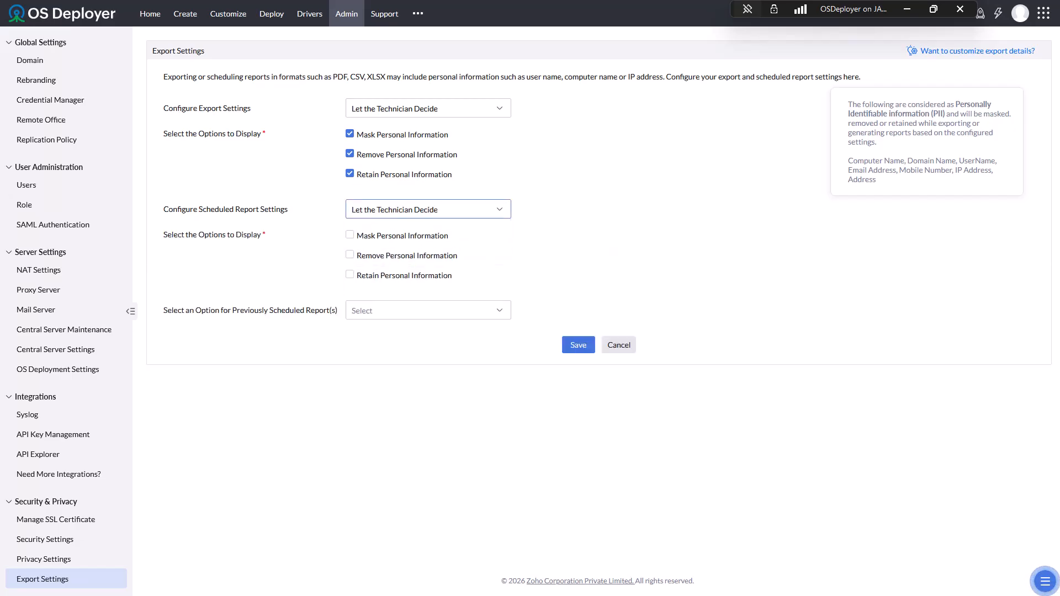
pyautogui.press('space')
pyautogui.press('Tab')
pyautogui.click(577, 343)
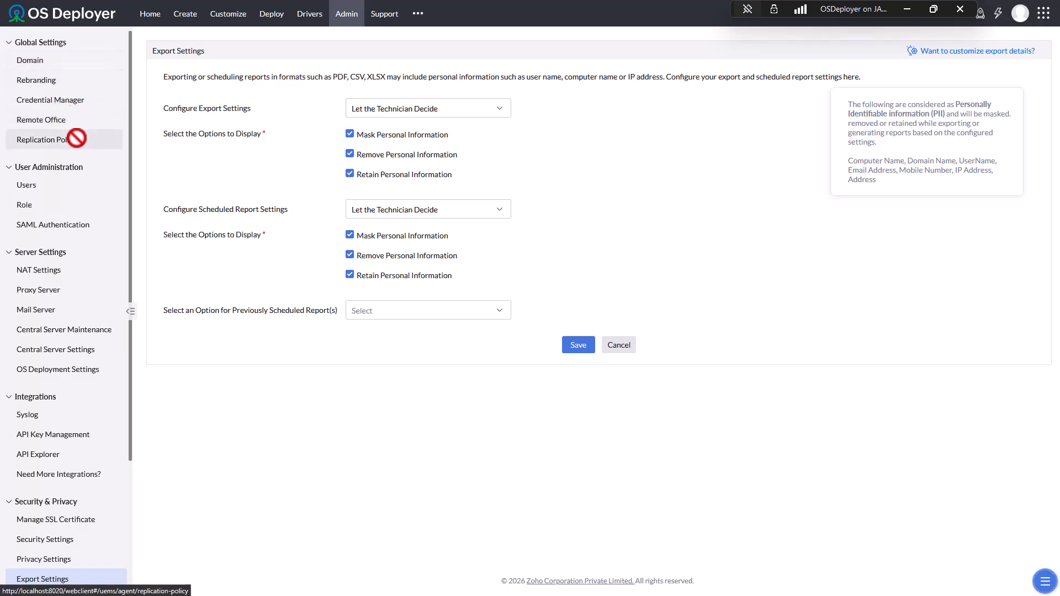
# - Start adding a user, toggling from Active Directory back to Local Authentication
pyautogui.click(39, 188)
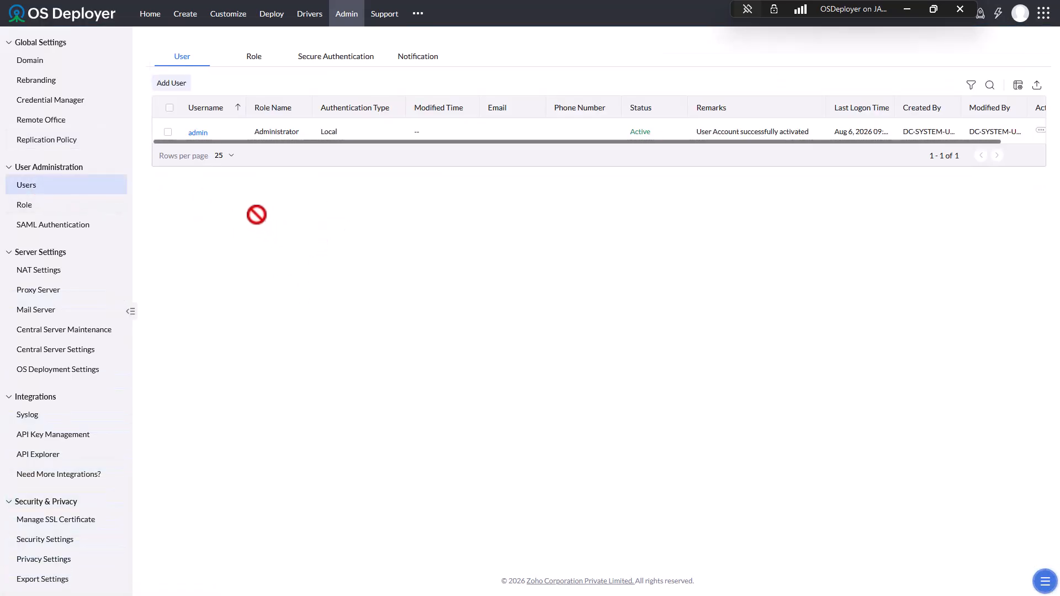
pyautogui.click(165, 84)
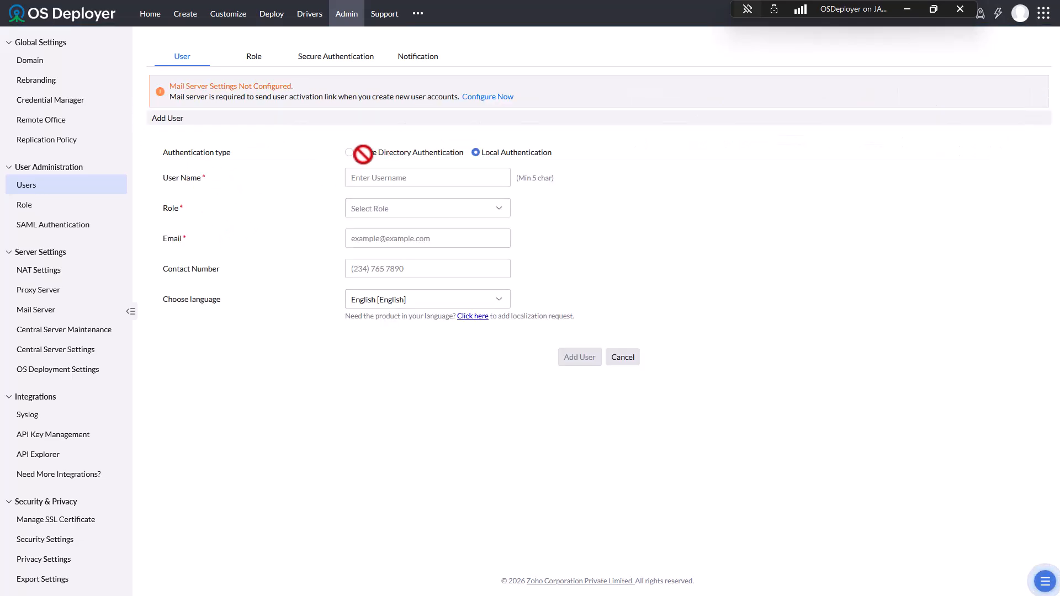
pyautogui.click(356, 152)
pyautogui.click(390, 176)
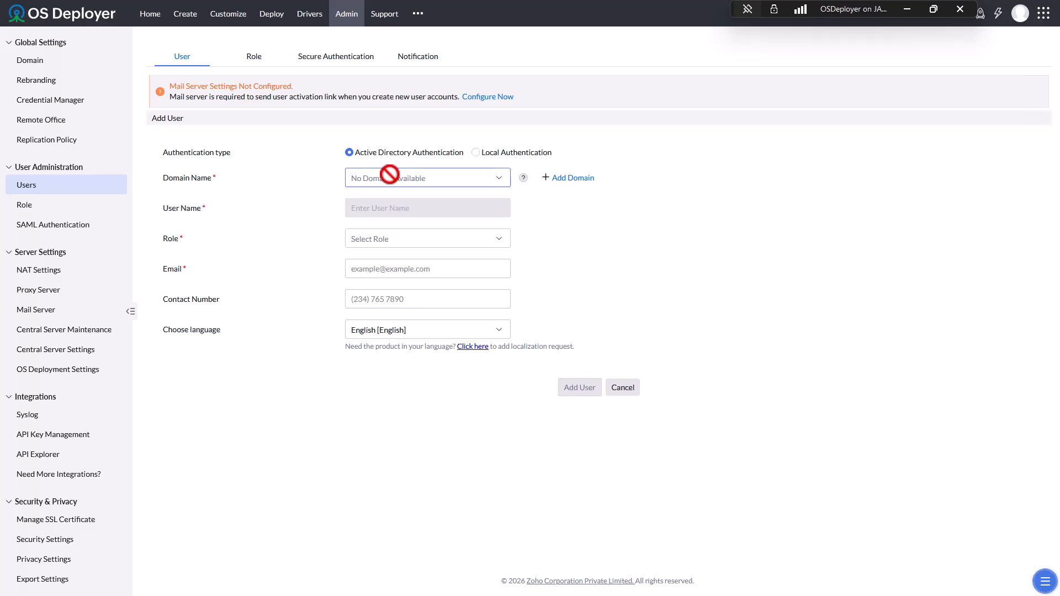
pyautogui.click(490, 152)
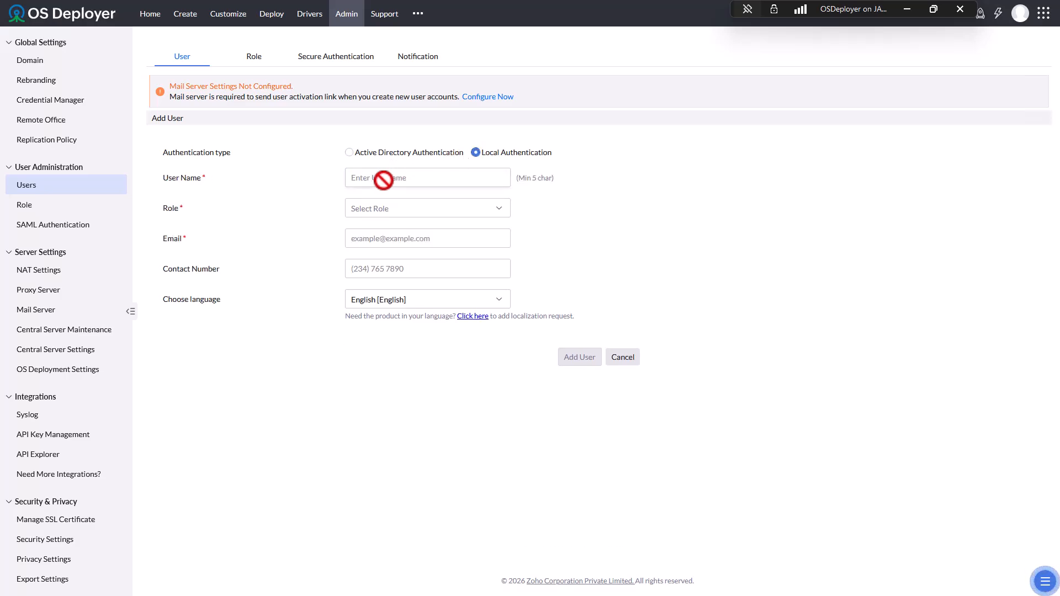
# - Give the new user the OS Deployer role and check the language list, keeping English
pyautogui.click(375, 208)
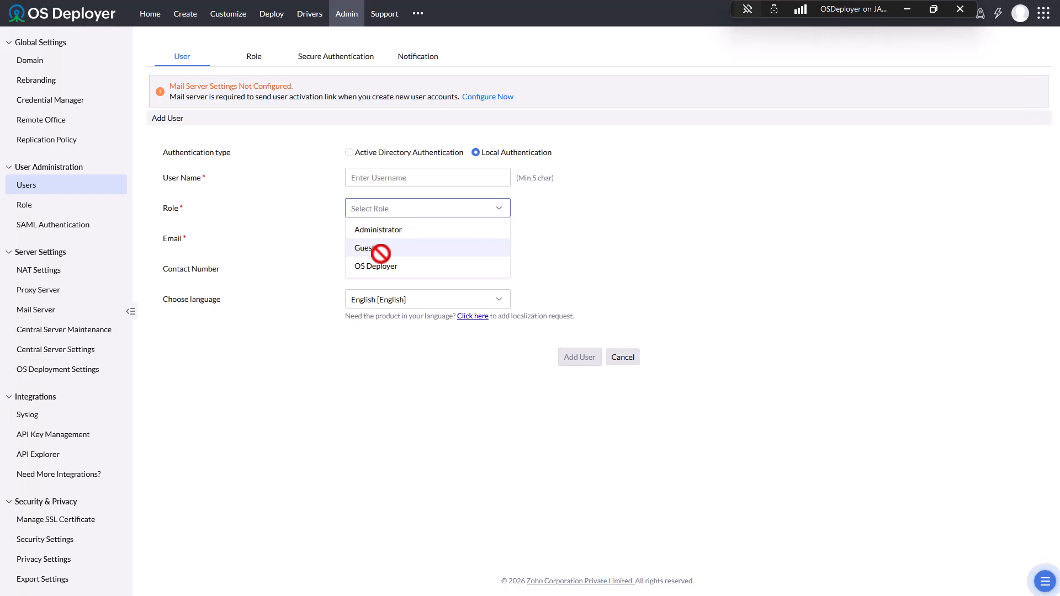
pyautogui.click(384, 266)
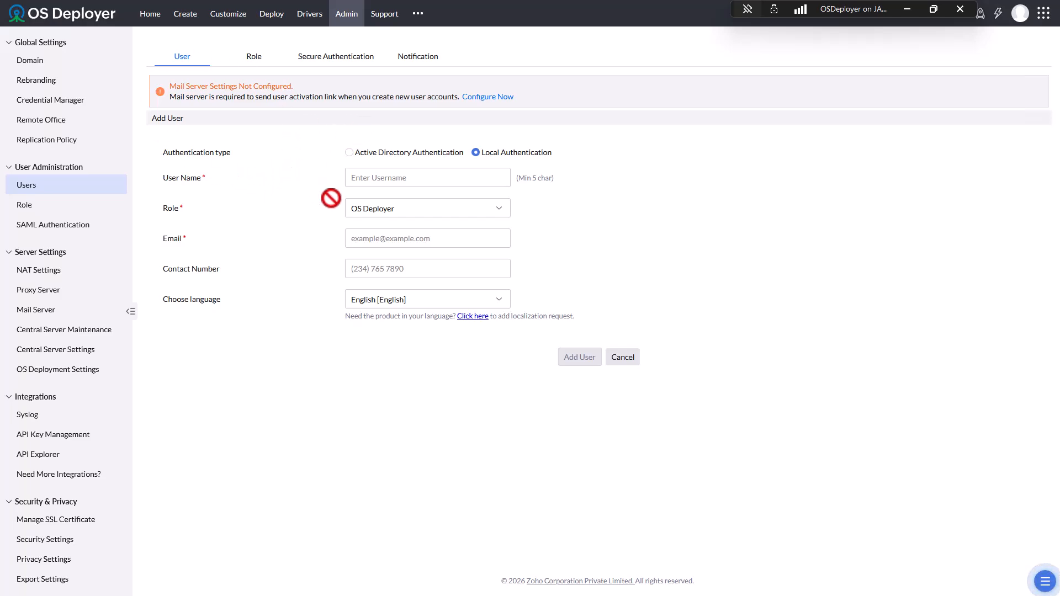
pyautogui.click(377, 299)
pyautogui.scroll(5, 409, 353)
pyautogui.click(238, 352)
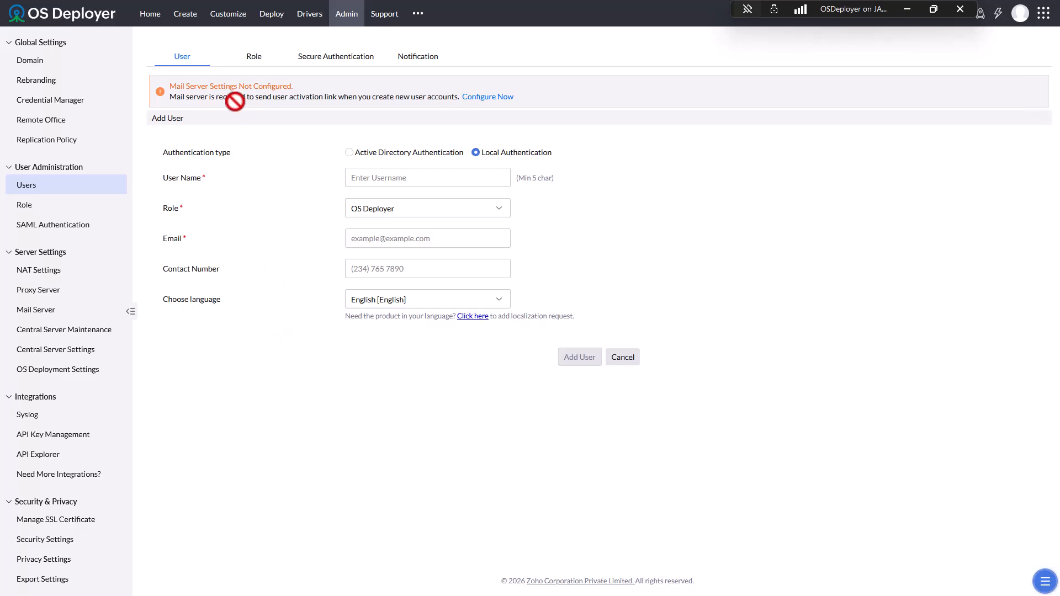
# - In a new role's Secure Authentication settings, enable Authenticator App two-factor authentication with OTP remembered 0 days
pyautogui.click(245, 55)
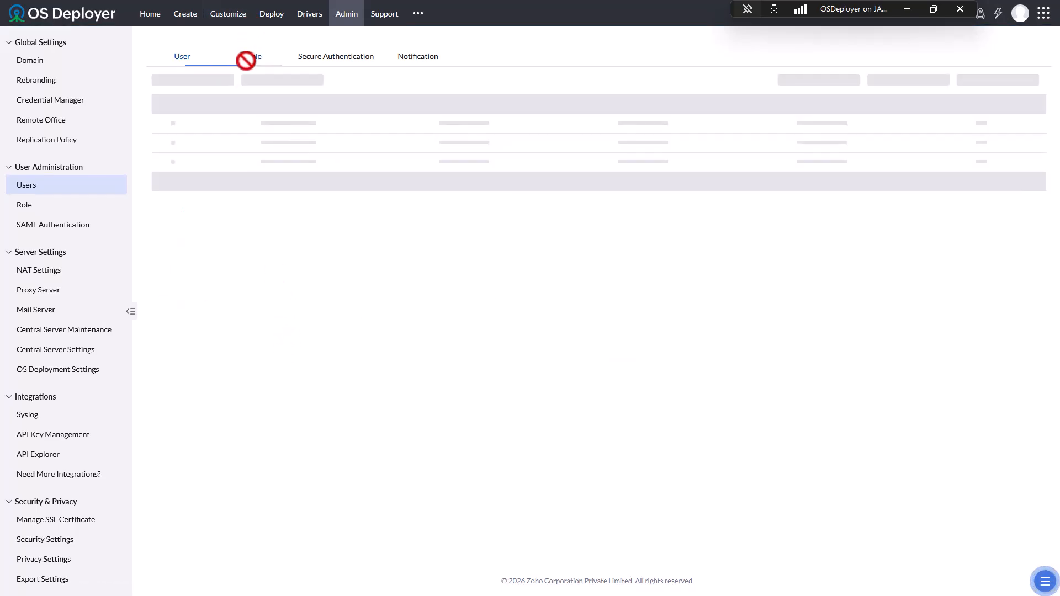
pyautogui.click(183, 82)
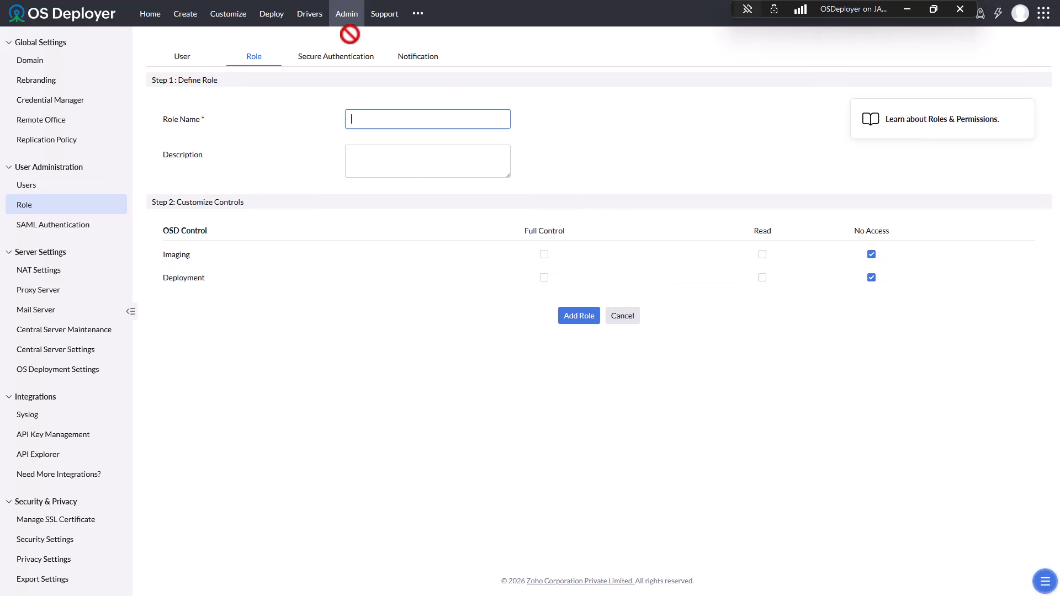
pyautogui.click(331, 60)
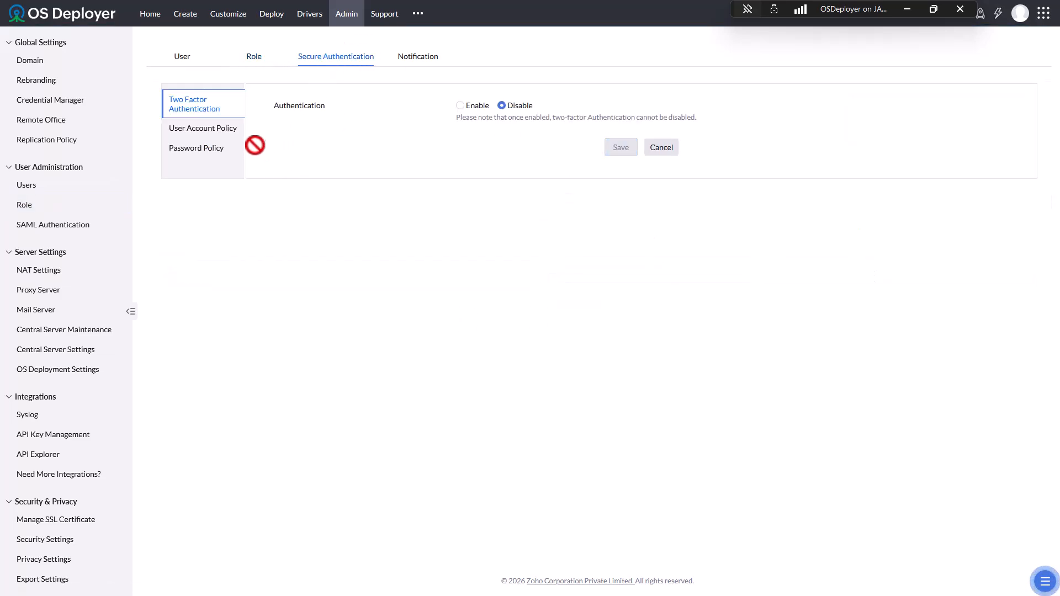
pyautogui.click(461, 105)
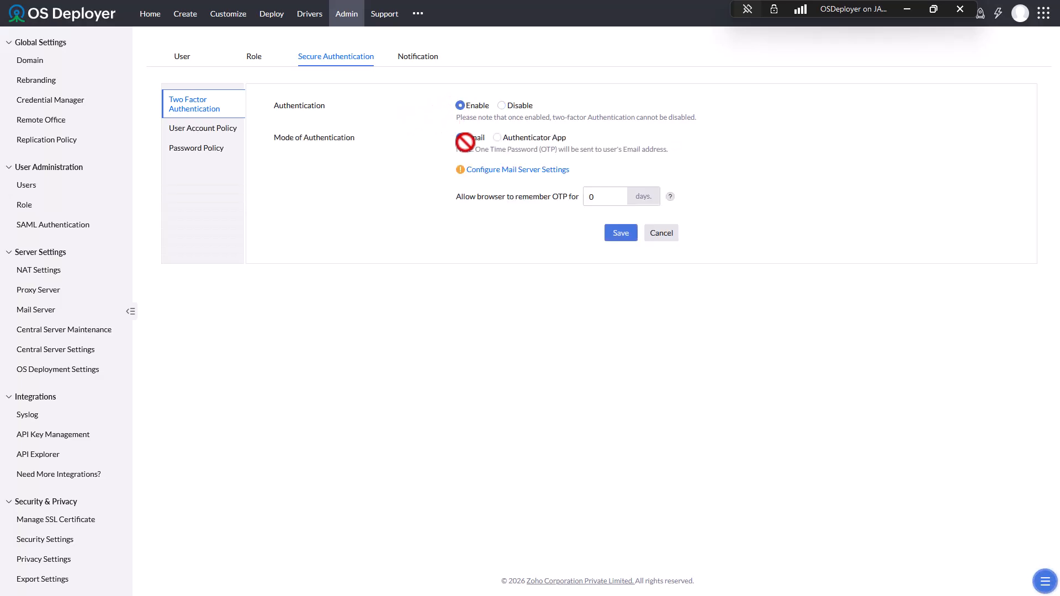
pyautogui.click(499, 139)
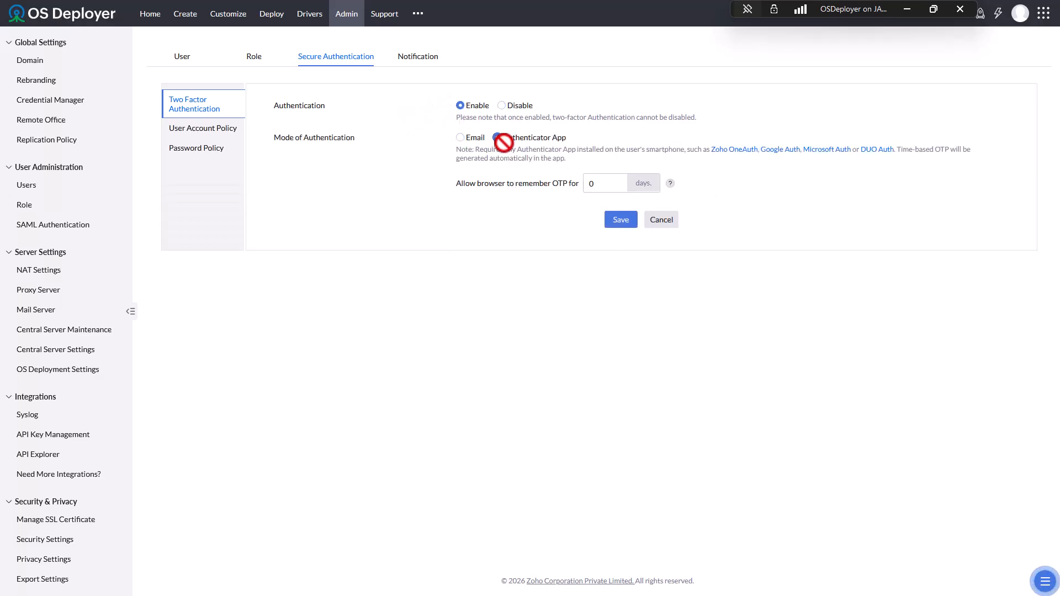
pyautogui.moveTo(672, 150); pyautogui.dragTo(956, 139)
pyautogui.click(862, 201)
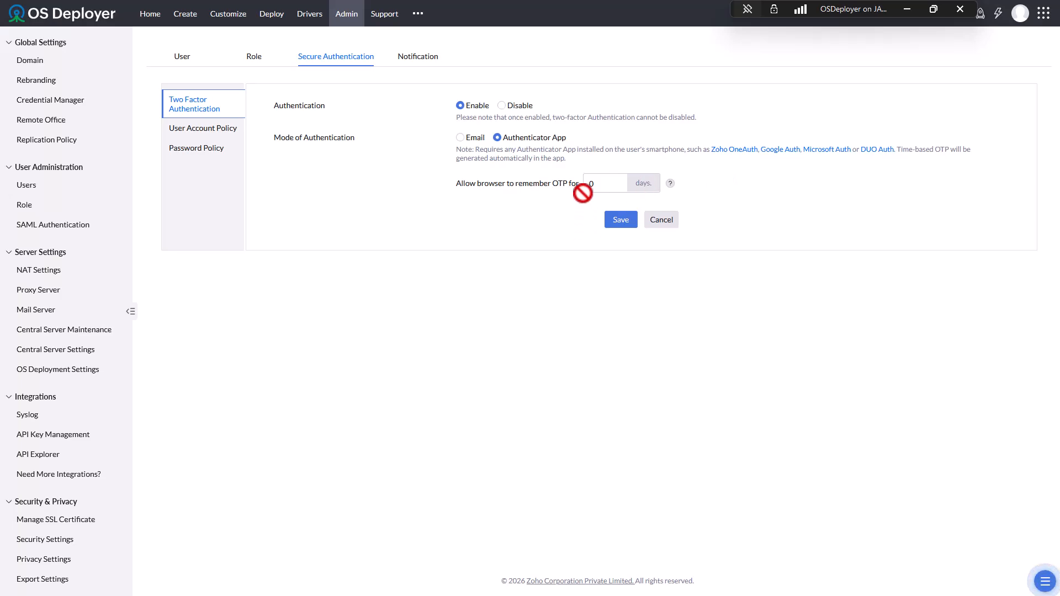
pyautogui.click(602, 184)
pyautogui.scroll(2, 619, 254)
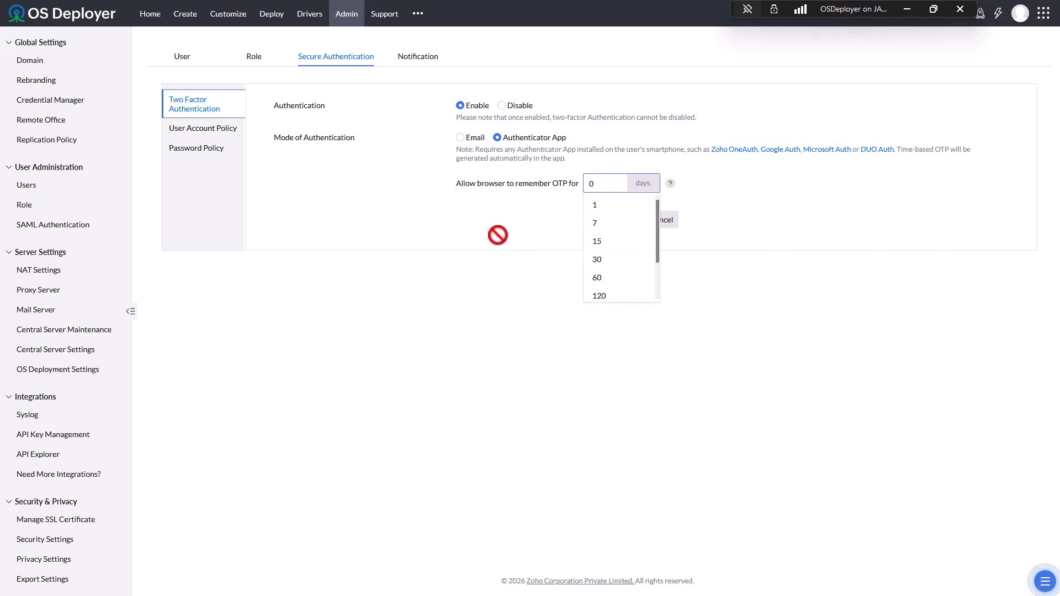
pyautogui.click(453, 220)
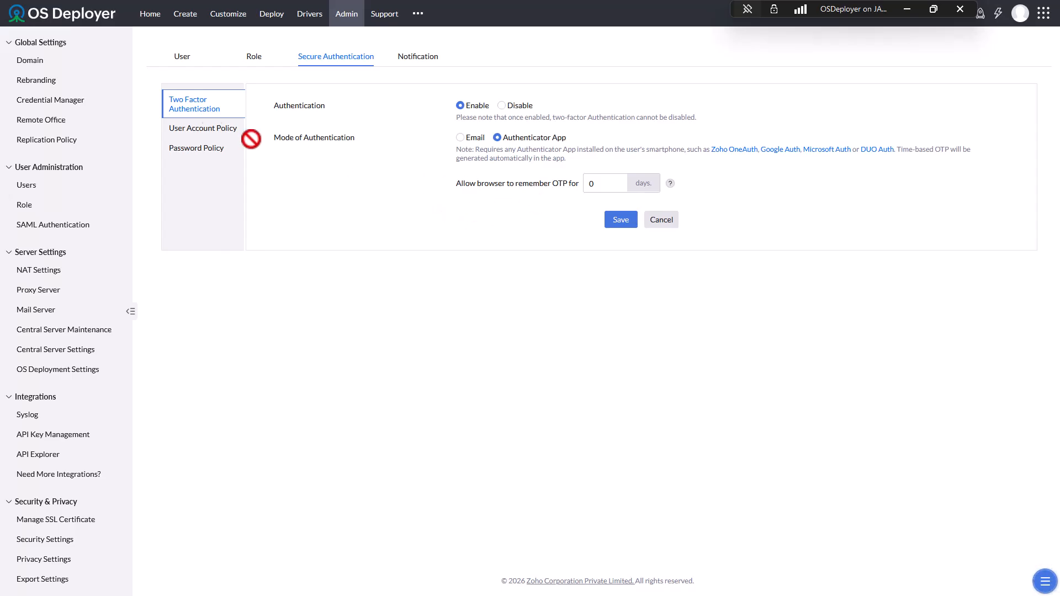
# - Set the user account session expiration to 2 Hours, then bring up the Password Policy settings
pyautogui.click(190, 131)
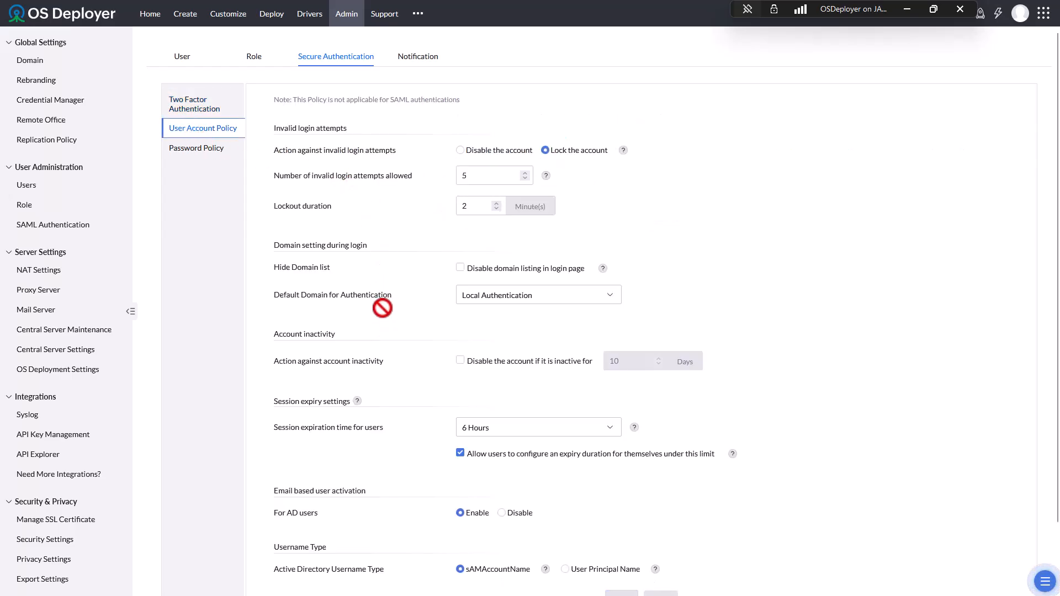
pyautogui.scroll(-1, 382, 308)
pyautogui.scroll(-1, 382, 308)
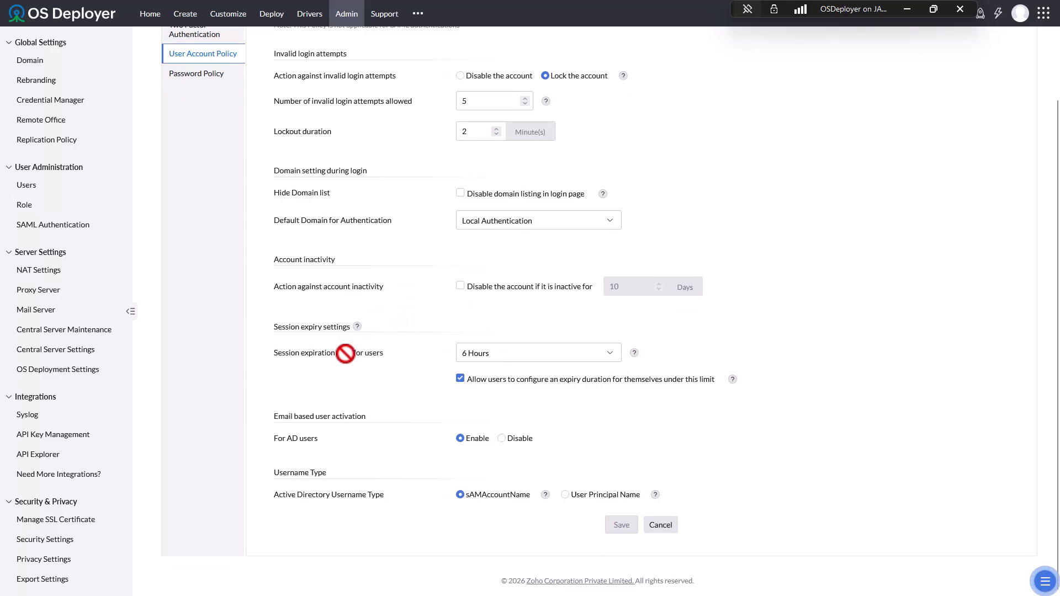
pyautogui.click(612, 353)
pyautogui.scroll(2, 574, 437)
pyautogui.scroll(2, 541, 436)
pyautogui.scroll(-3, 507, 432)
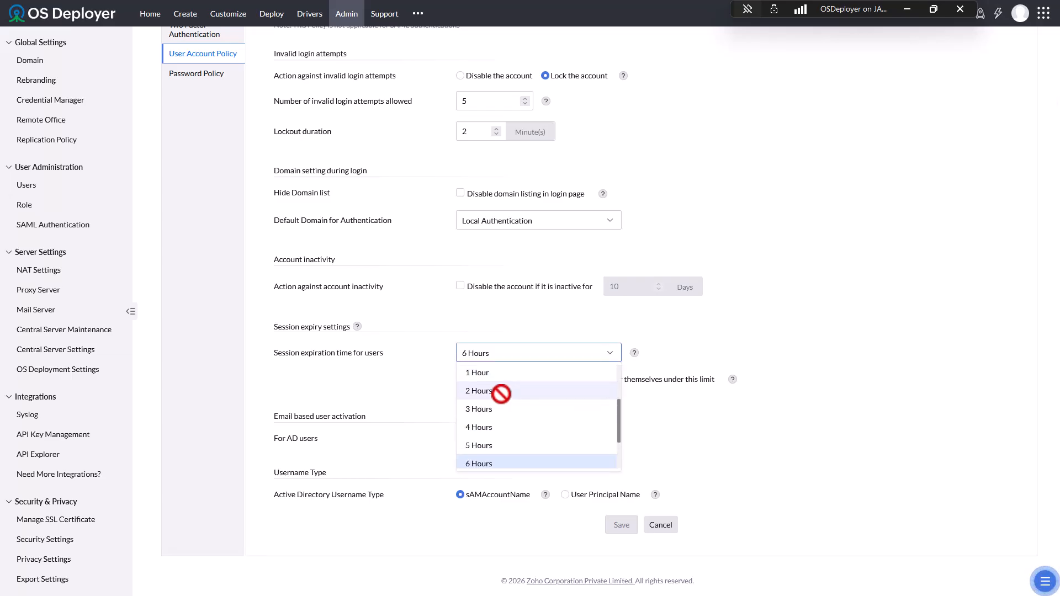
pyautogui.click(479, 391)
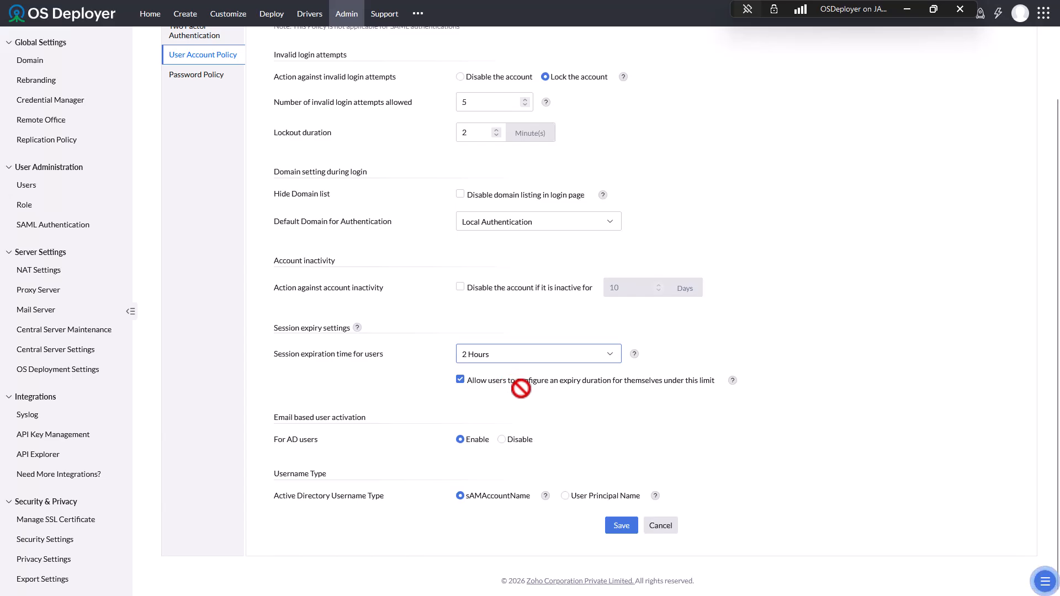
pyautogui.click(181, 80)
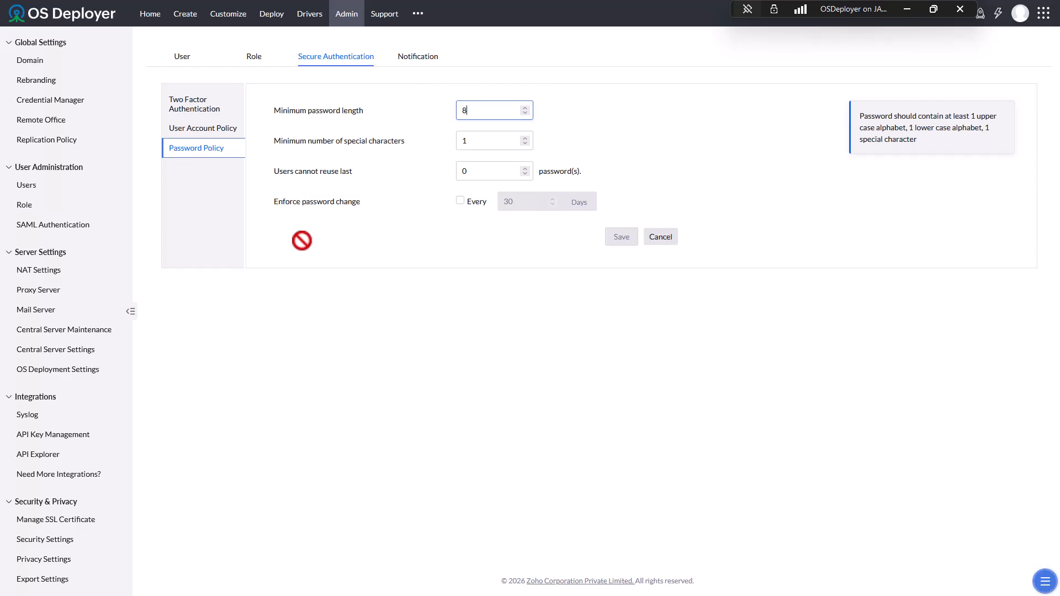
# - Open the admin account's Modify User Details form from the user list, then cancel without saving
pyautogui.click(190, 56)
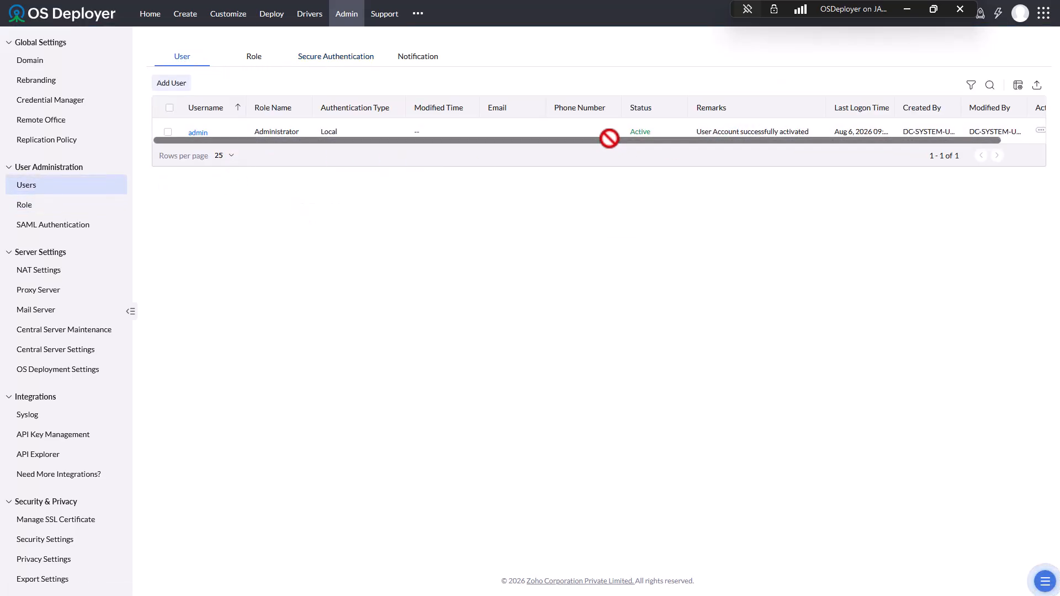
pyautogui.moveTo(608, 139); pyautogui.dragTo(842, 142)
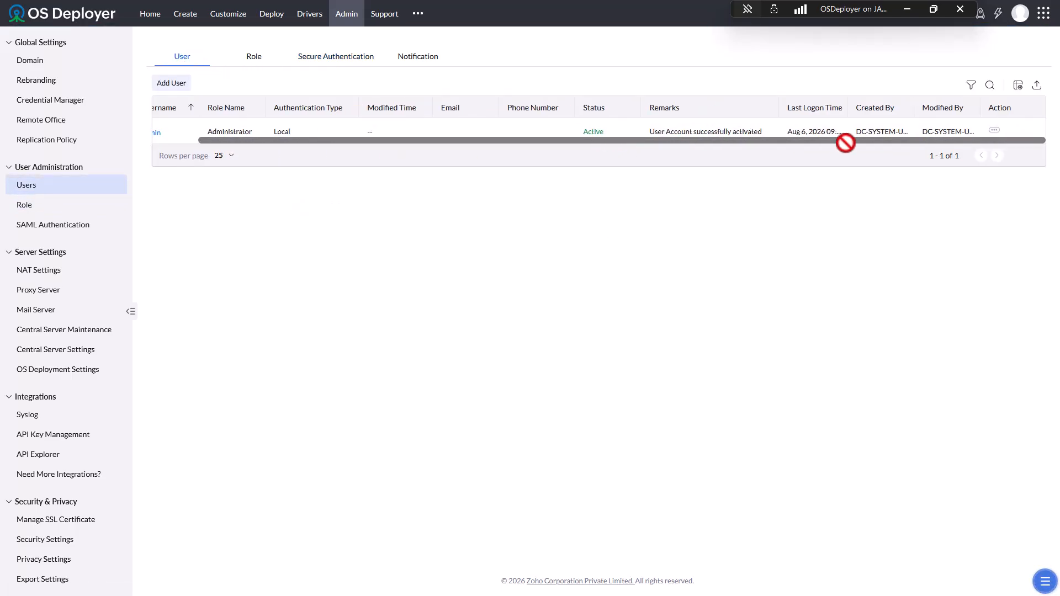
pyautogui.click(994, 130)
pyautogui.click(952, 129)
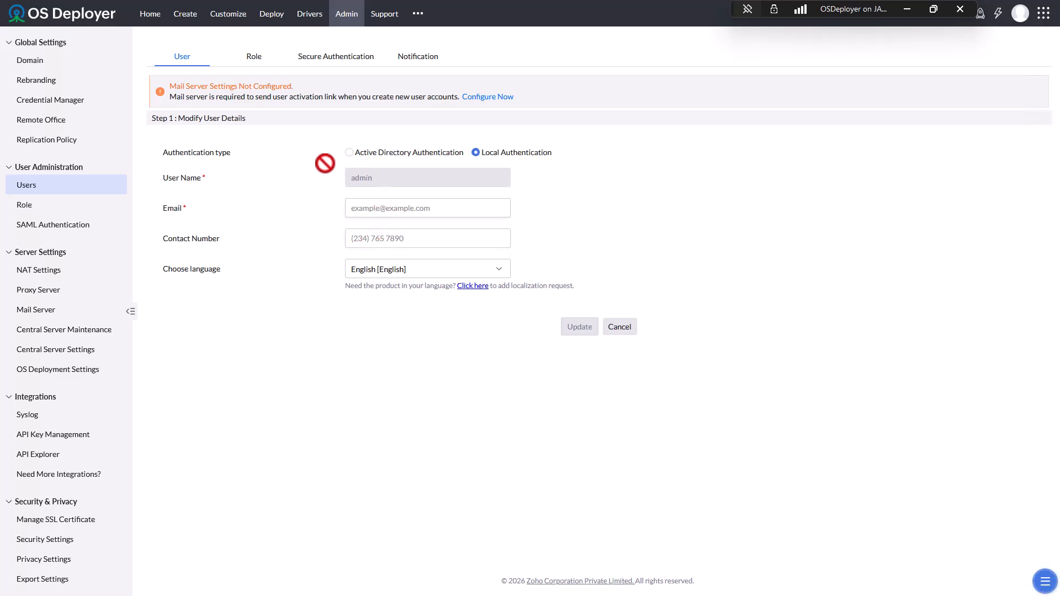
pyautogui.click(620, 327)
# - In Personalize's Authentication tab, enter the old admin password plus the new password and its confirmation
pyautogui.click(1025, 14)
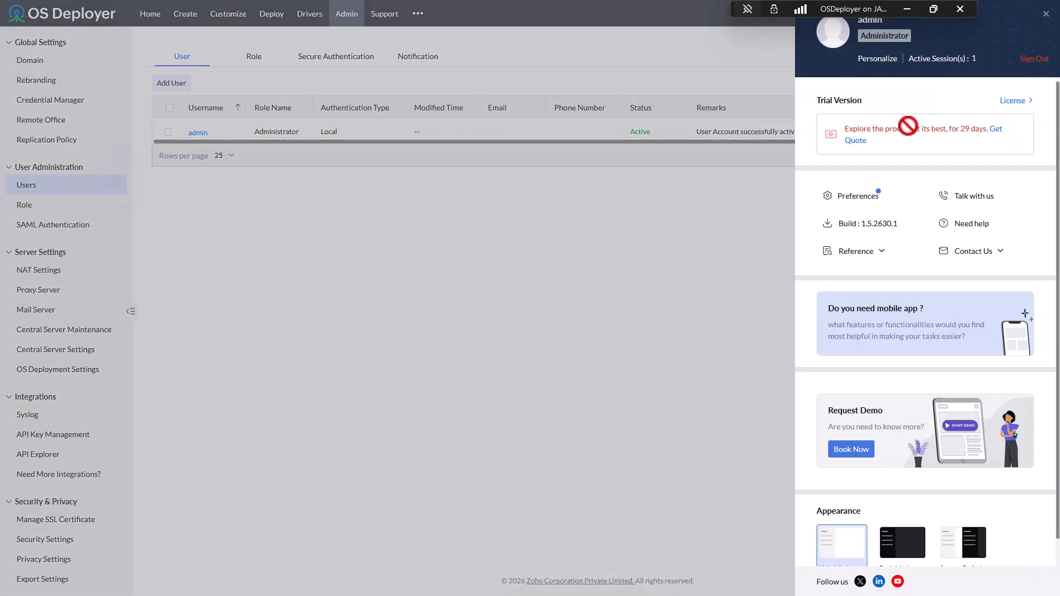
pyautogui.click(870, 59)
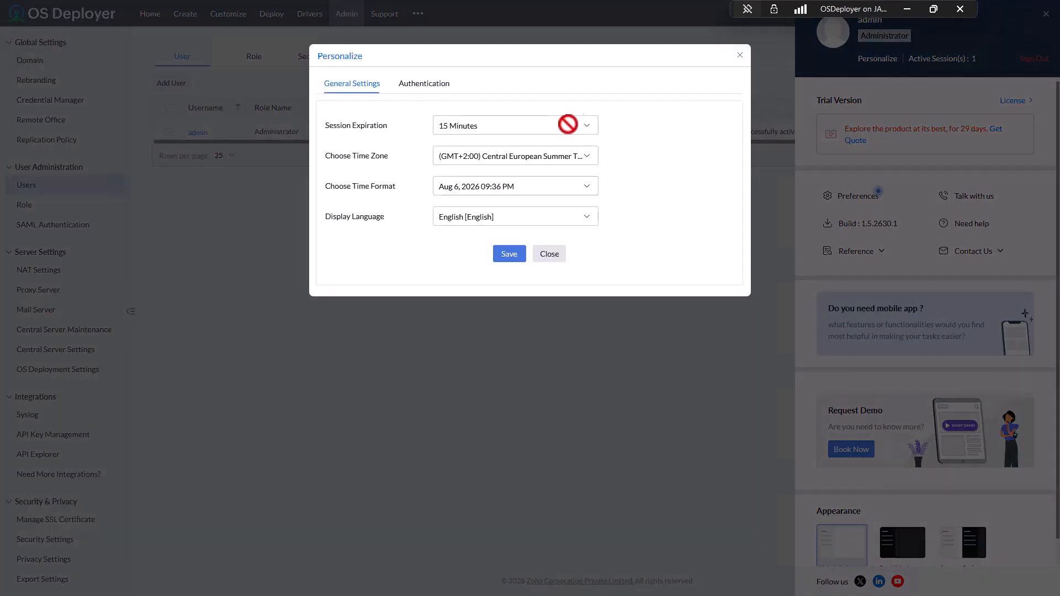
pyautogui.click(424, 84)
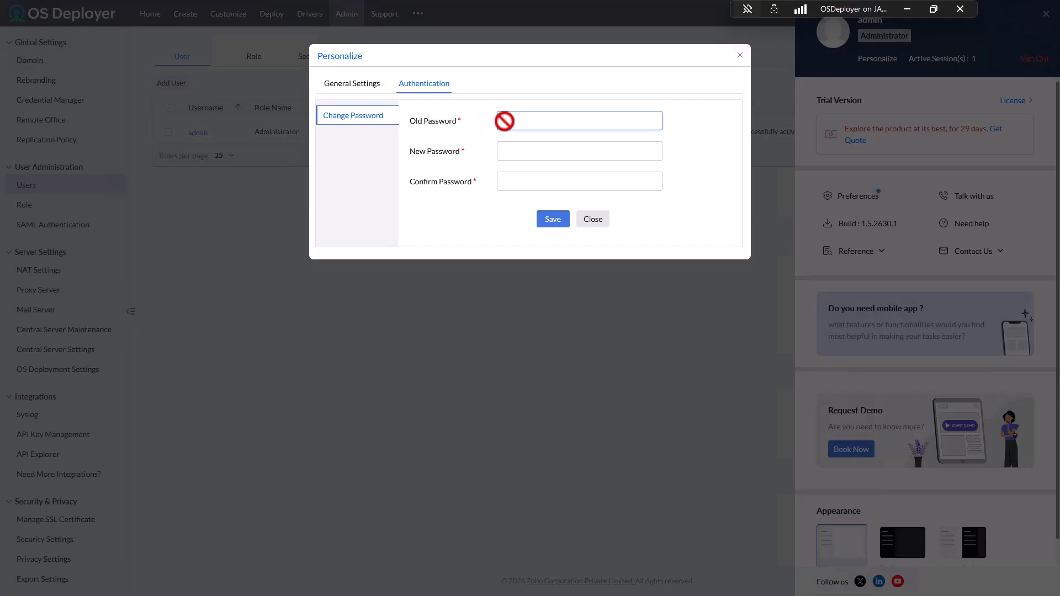
pyautogui.write('admin')
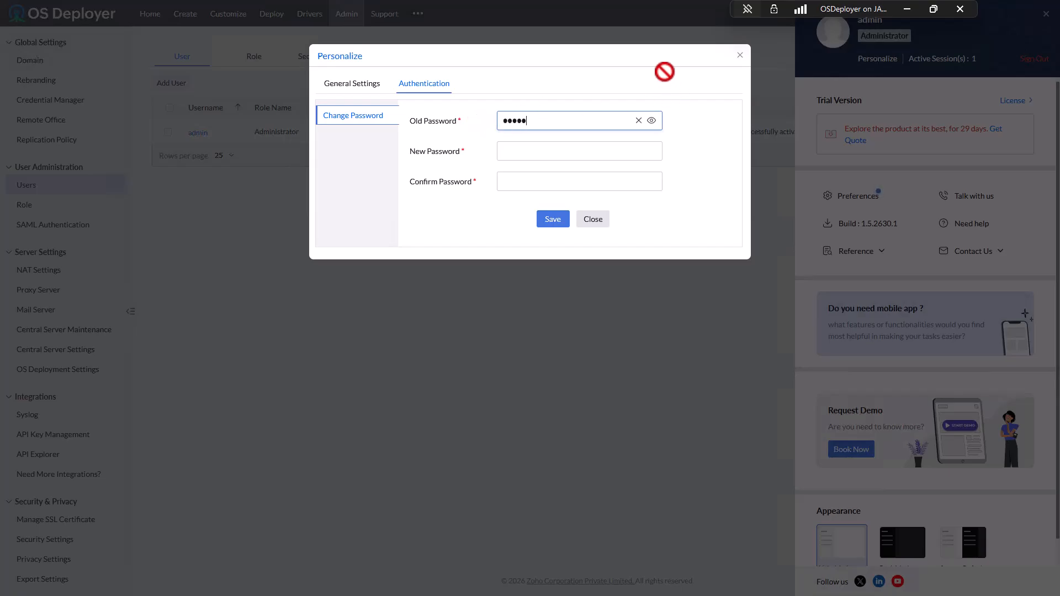
pyautogui.press('Tab')
pyautogui.write('ad')
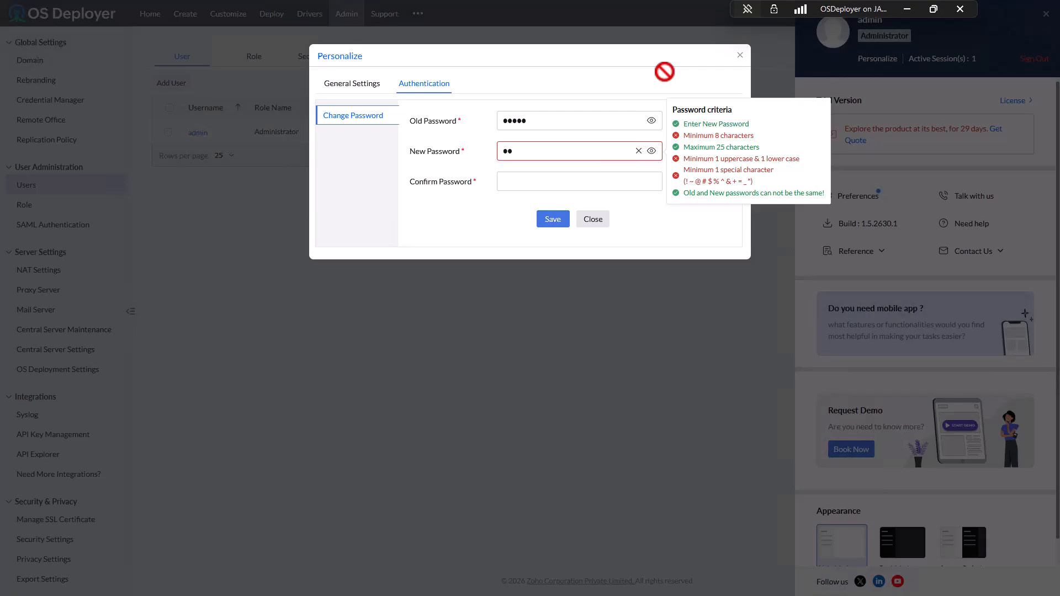
pyautogui.write('•••••••••')
pyautogui.press('BackSpace')
pyautogui.press('BackSpace')
pyautogui.press('BackSpace')
pyautogui.press('BackSpace')
pyautogui.press('BackSpace')
pyautogui.press('BackSpace')
pyautogui.press('BackSpace')
pyautogui.press('BackSpace')
pyautogui.press('BackSpace')
pyautogui.press('BackSpace')
pyautogui.press('BackSpace')
pyautogui.write('•••••••••••••••')
pyautogui.press('Tab')
pyautogui.write('••••••••••')
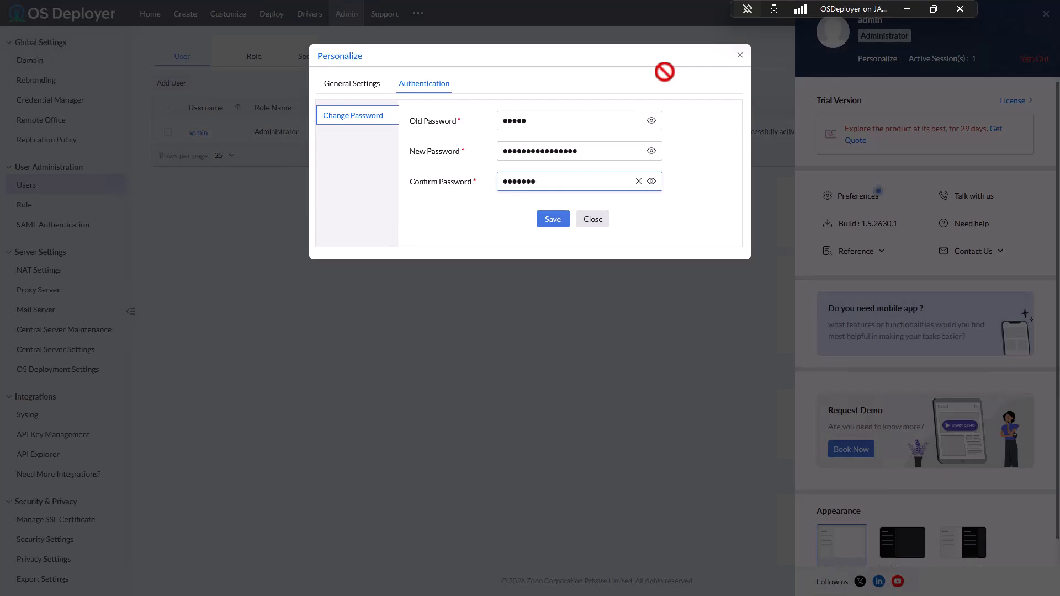
pyautogui.write('•••••')
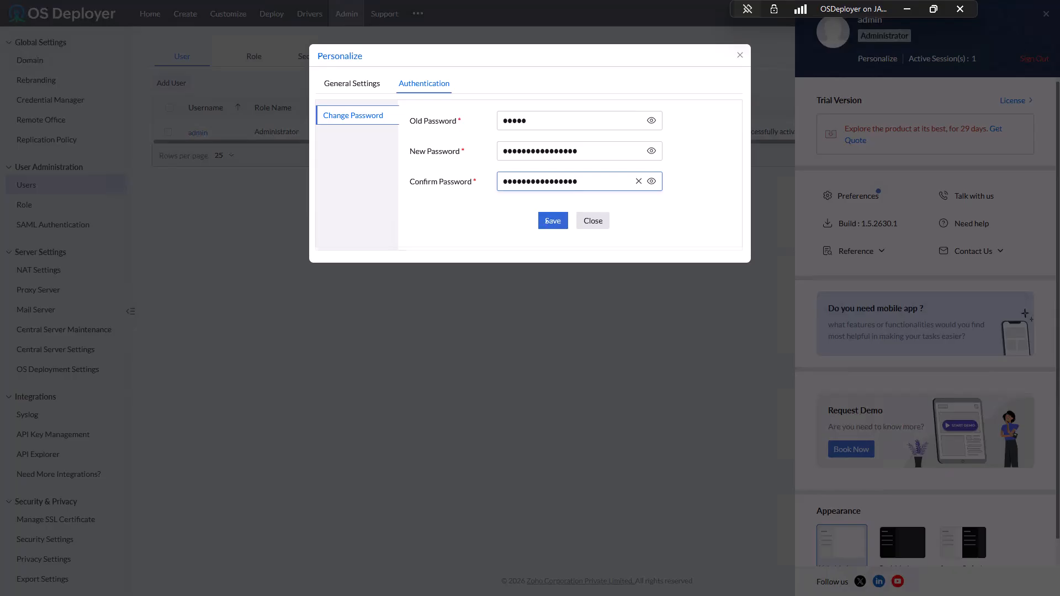
# - Save the new password, choosing to terminate all web sessions
pyautogui.click(553, 219)
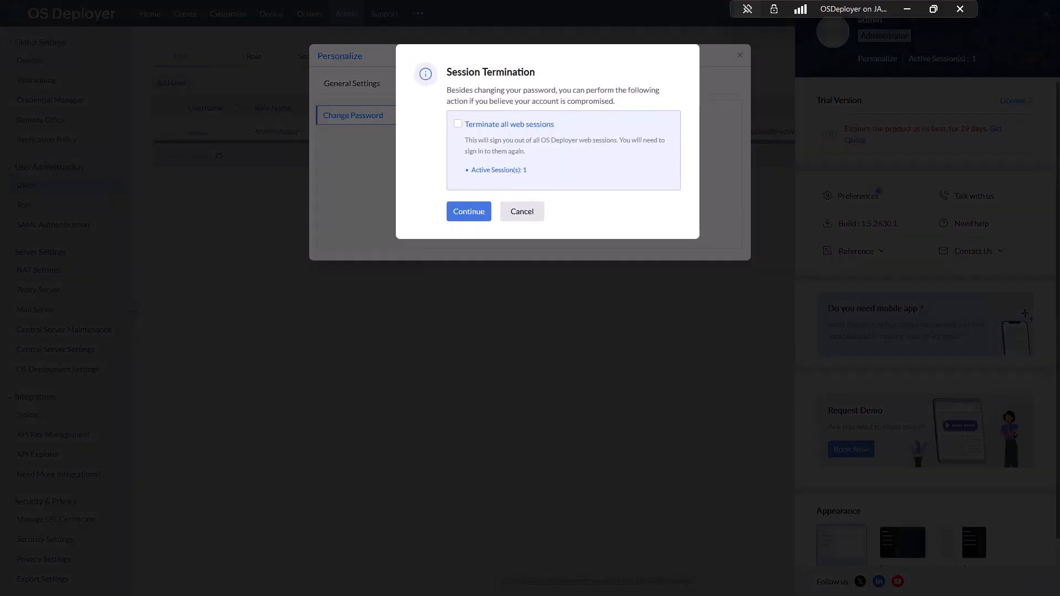
pyautogui.click(457, 124)
pyautogui.click(468, 211)
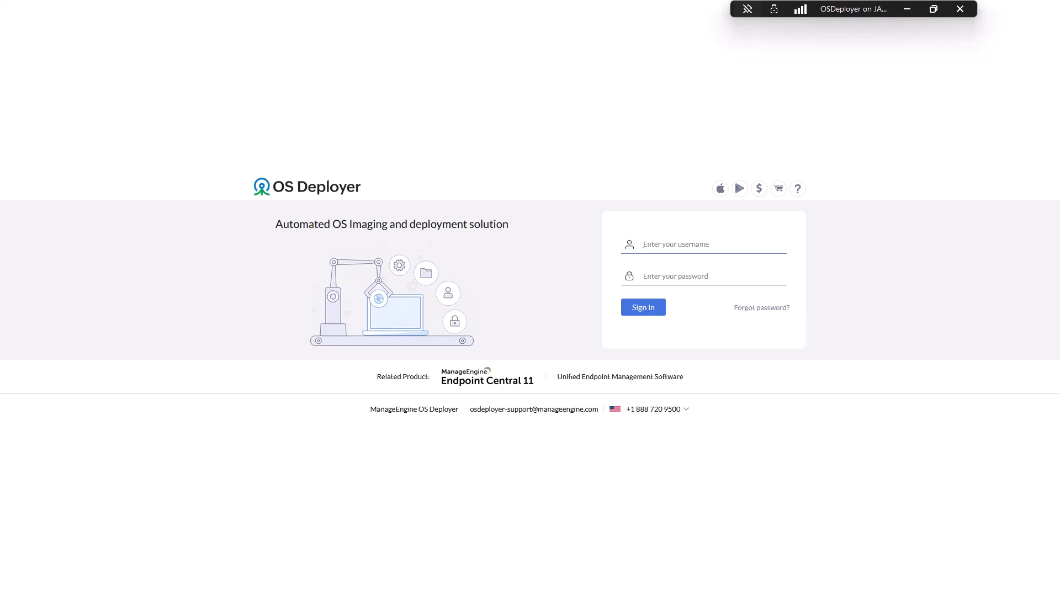
# - Sign in as admin with the new password, correcting the misspelled username first
pyautogui.write('admain')
pyautogui.press('Tab')
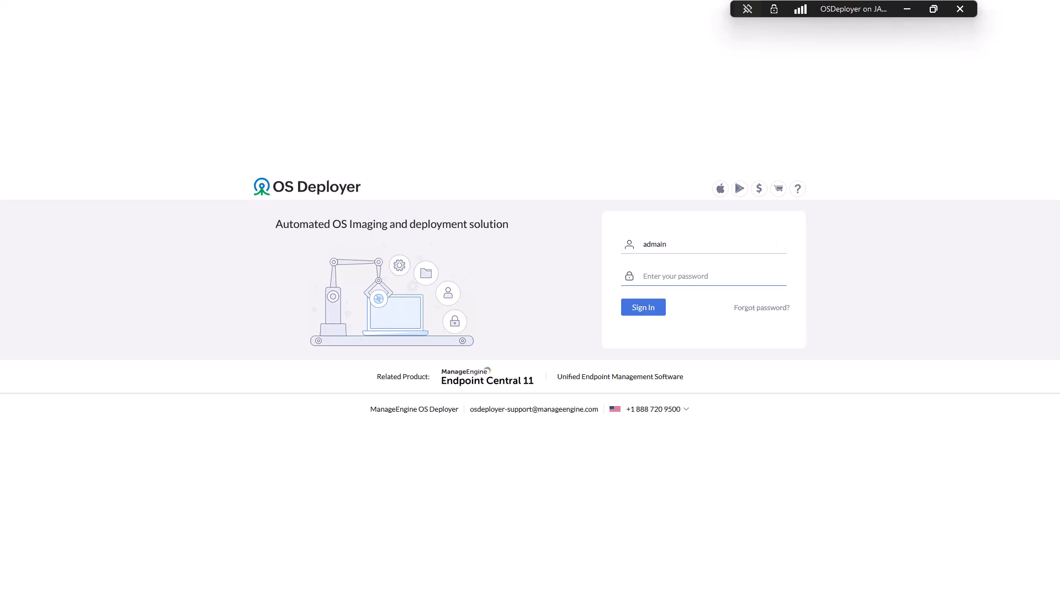
pyautogui.hotkey('shift', 'Tab')
pyautogui.write('admin')
pyautogui.press('Tab')
pyautogui.write('•••••••••••••••')
pyautogui.press('Return')
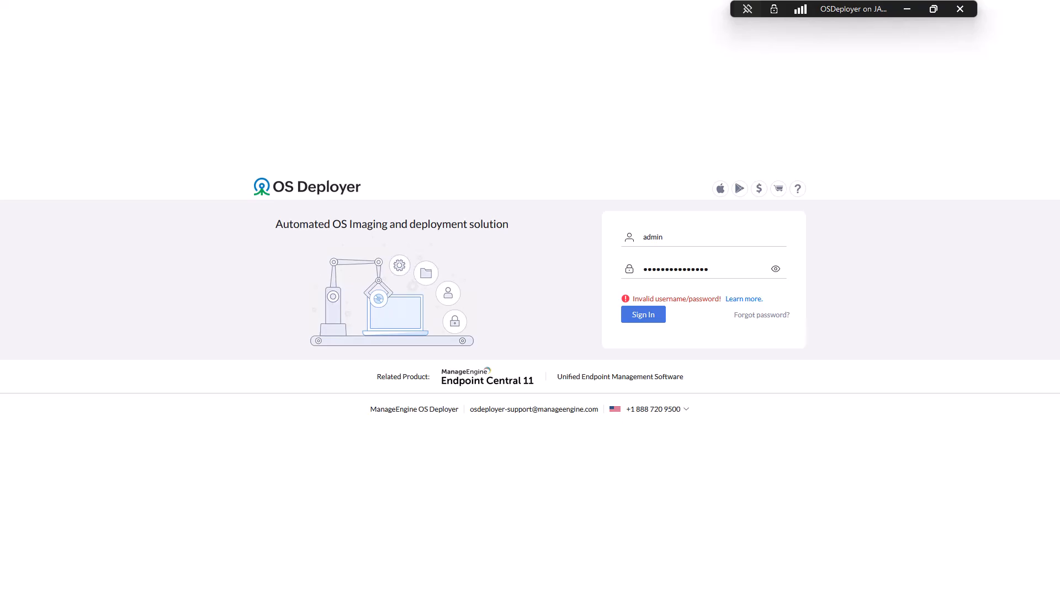
# - Retype the rejected password to complete sign-in, and decline Firefox's offer to save it
pyautogui.doubleClick(676, 270)
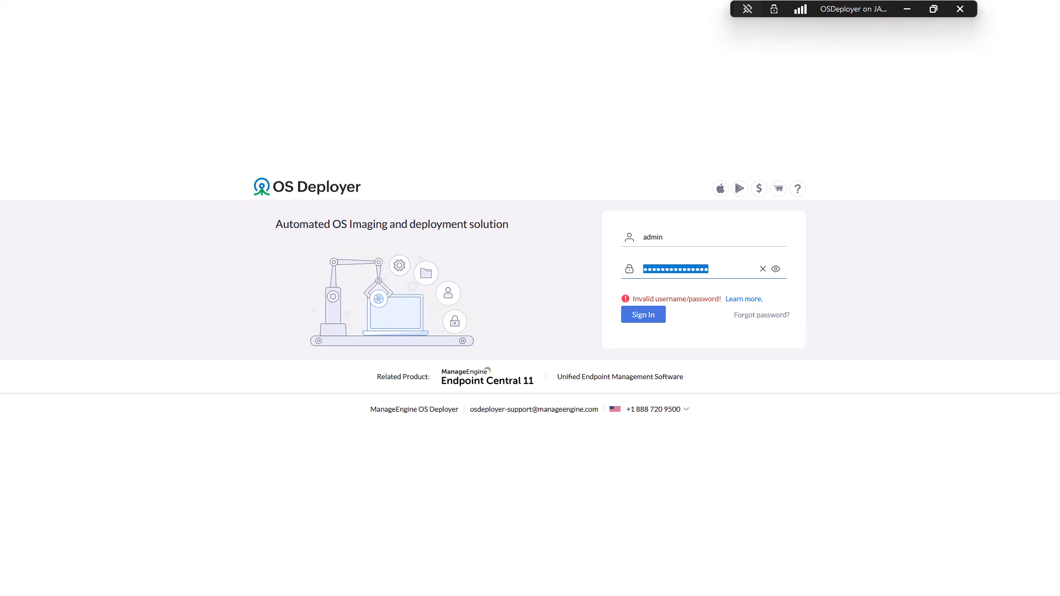
pyautogui.write('•••••••')
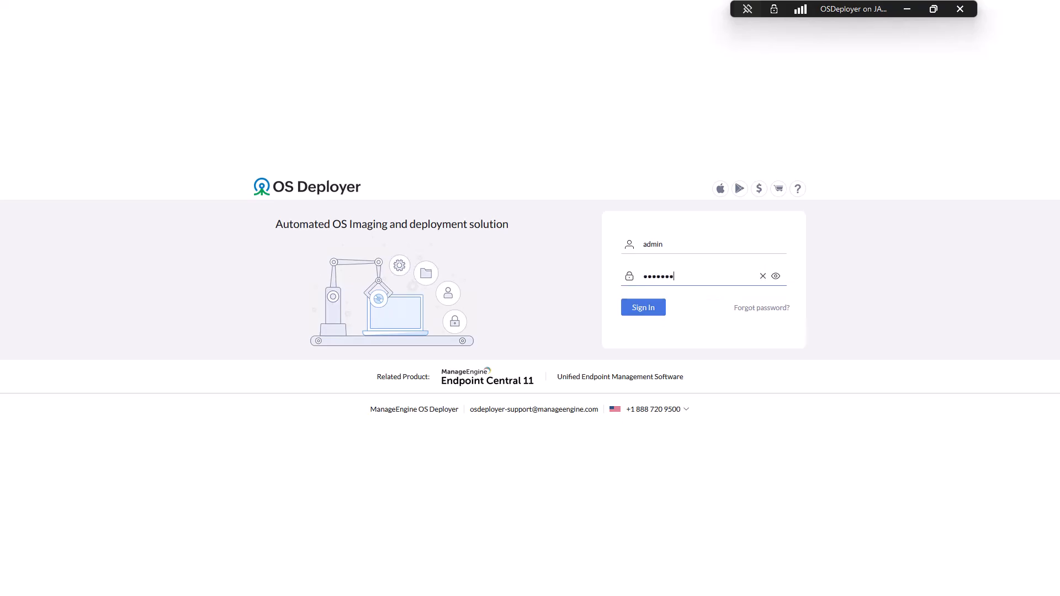
pyautogui.write('•••••••••')
pyautogui.press('Return')
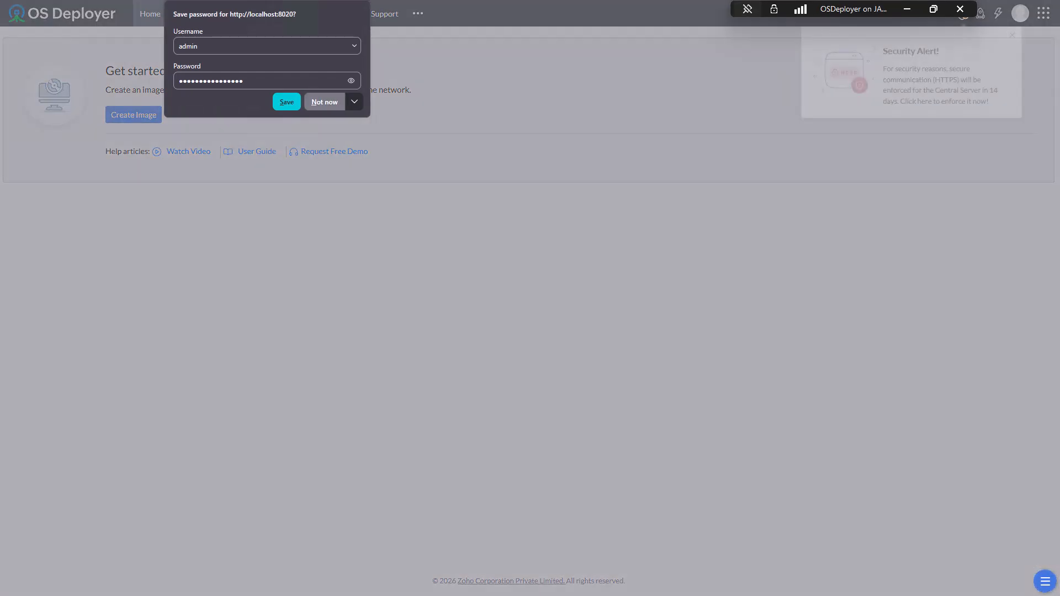
pyautogui.click(324, 102)
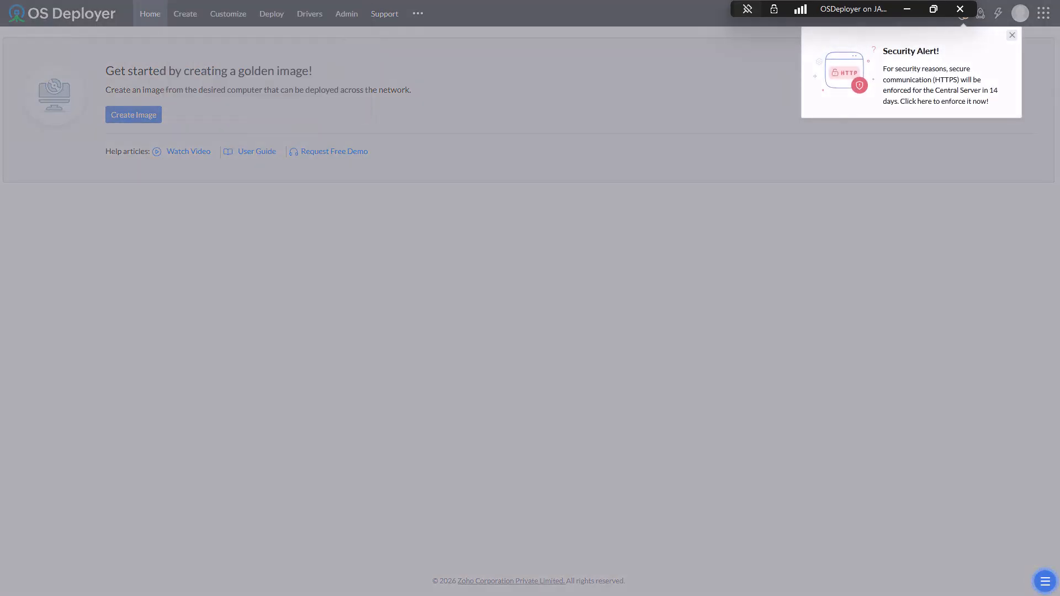
# - Dismiss the HTTPS security alert and expand the pre-imaging settings on the Create page
pyautogui.click(1012, 36)
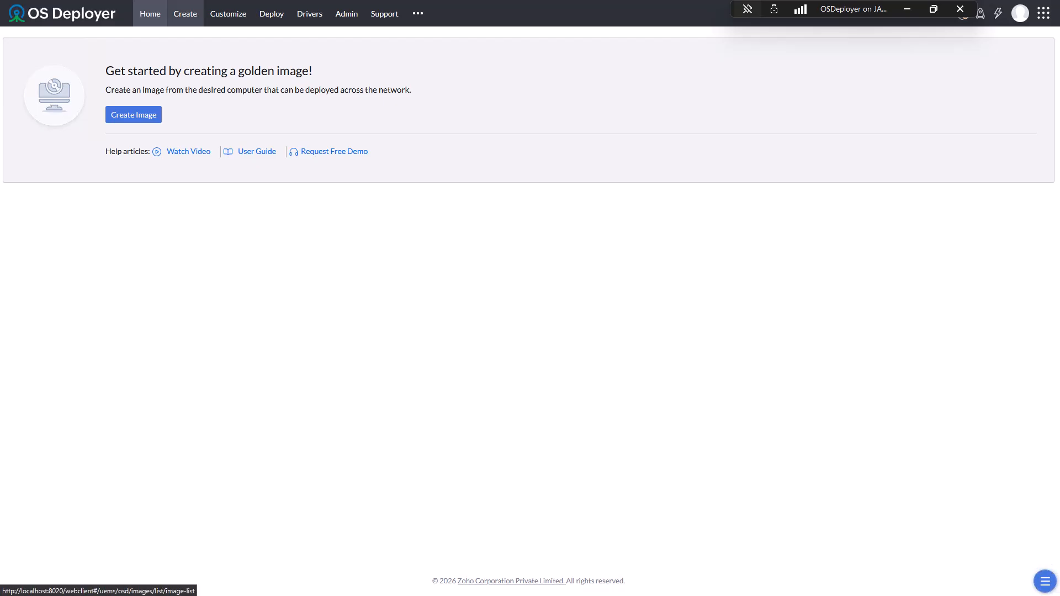
pyautogui.click(185, 13)
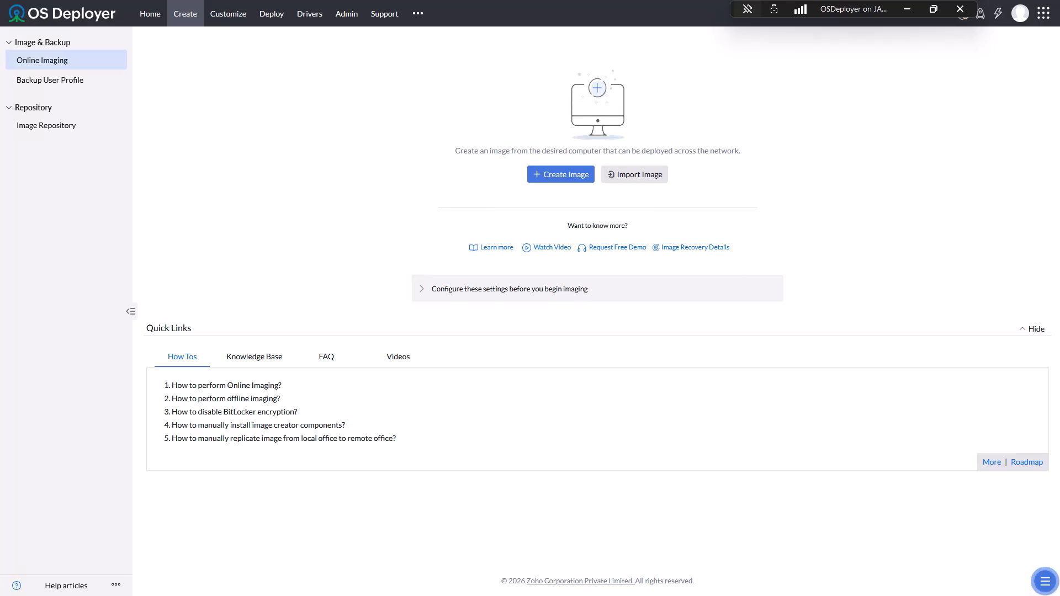
pyautogui.click(509, 289)
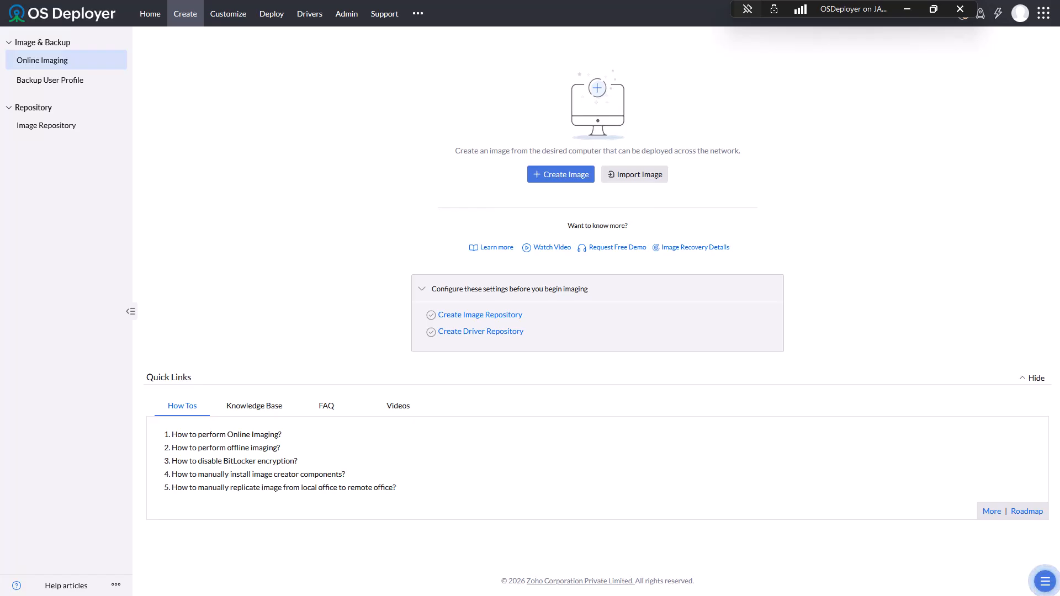
# - Create ImageRepository0 automatically in C:\OSDRepository using the selected access credential
pyautogui.click(480, 315)
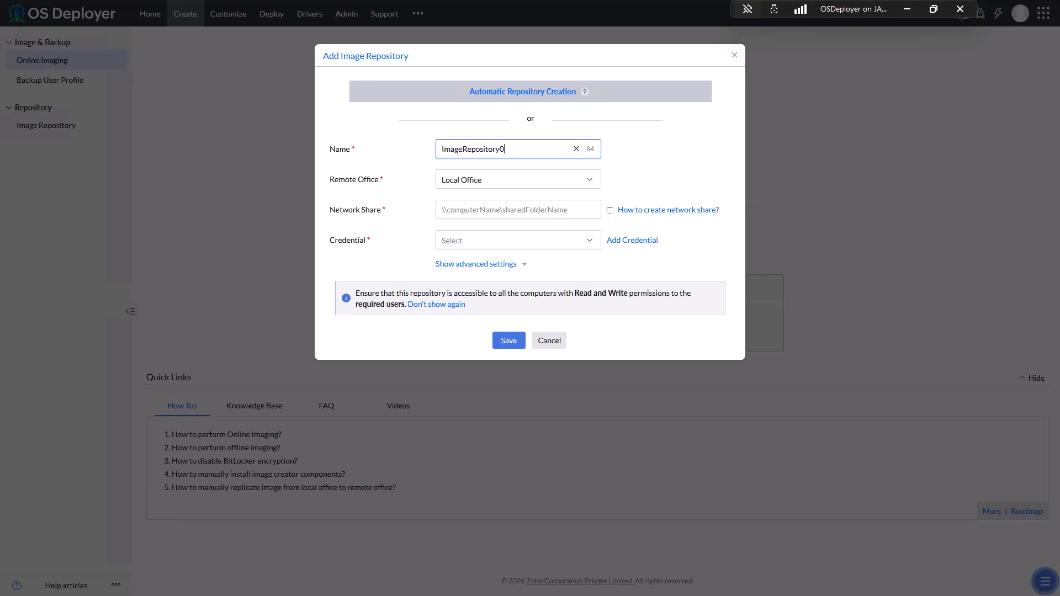
pyautogui.click(523, 91)
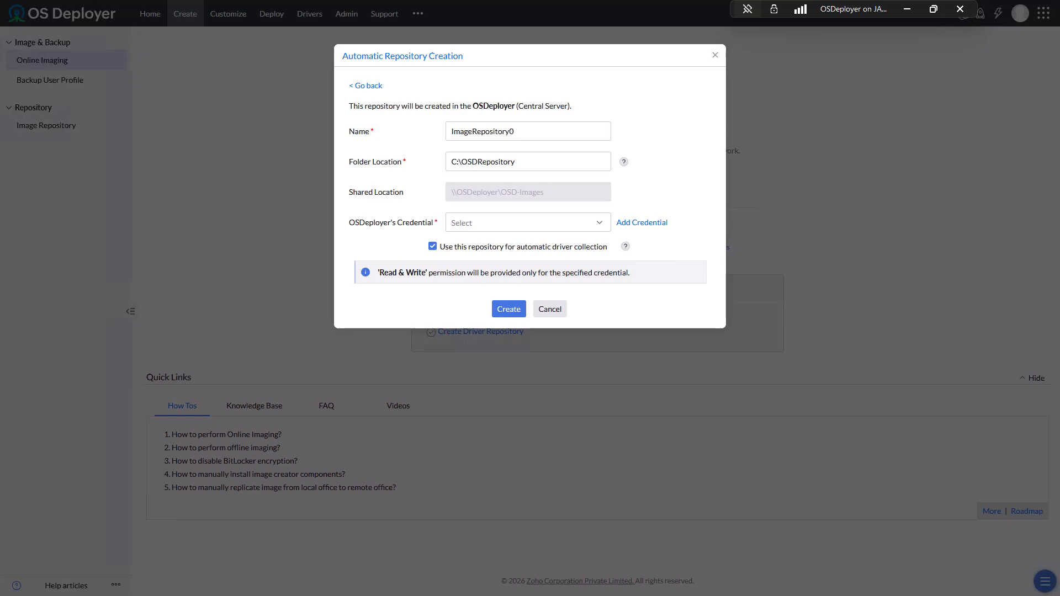
pyautogui.click(527, 222)
pyautogui.click(499, 256)
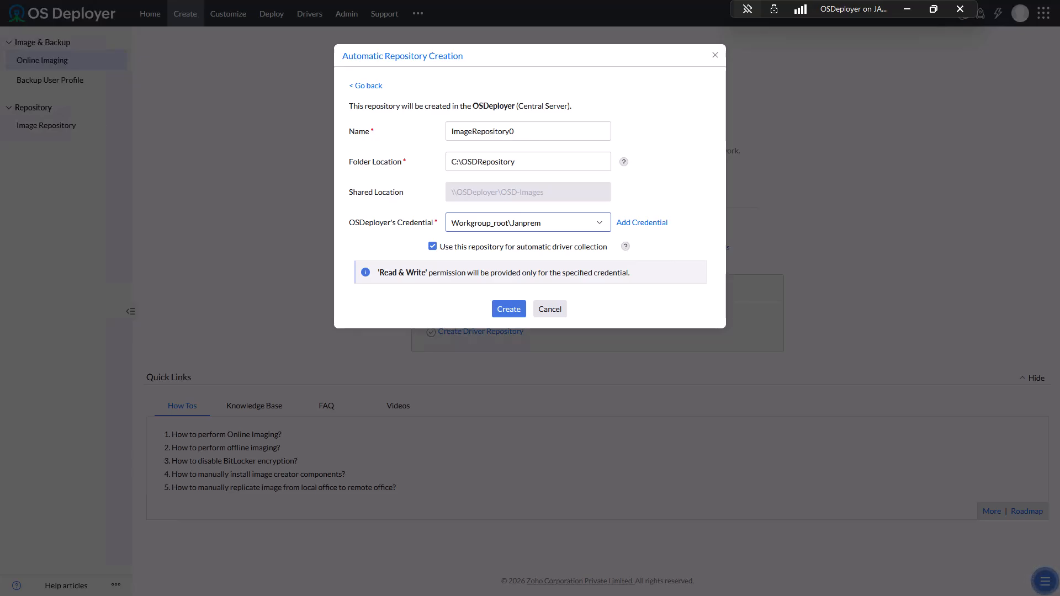
pyautogui.click(508, 309)
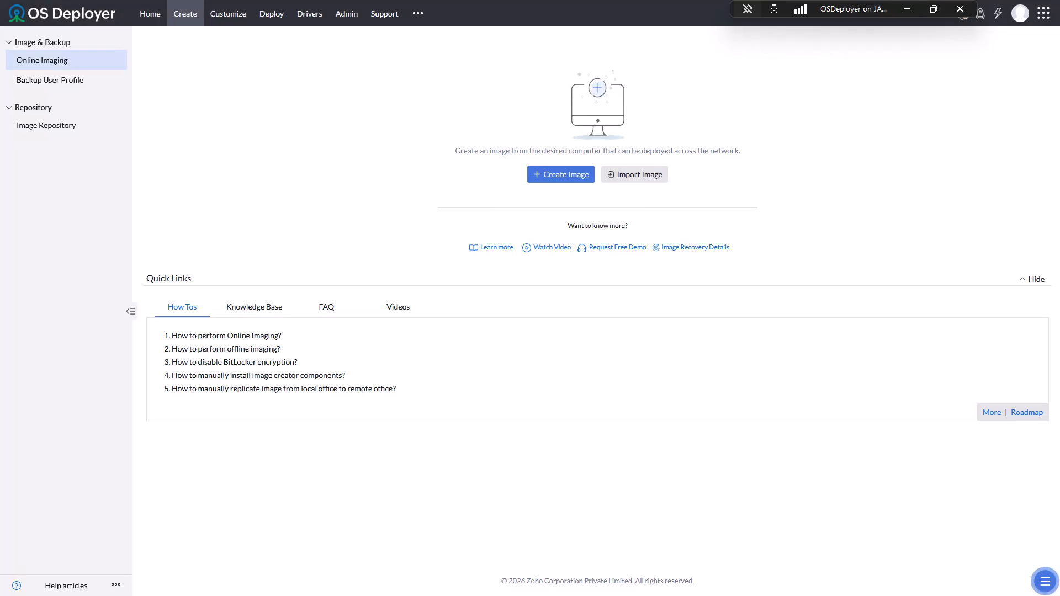
# - Start the Create Image form for Image0 and drag the Win11_Client VM window into view
pyautogui.click(560, 174)
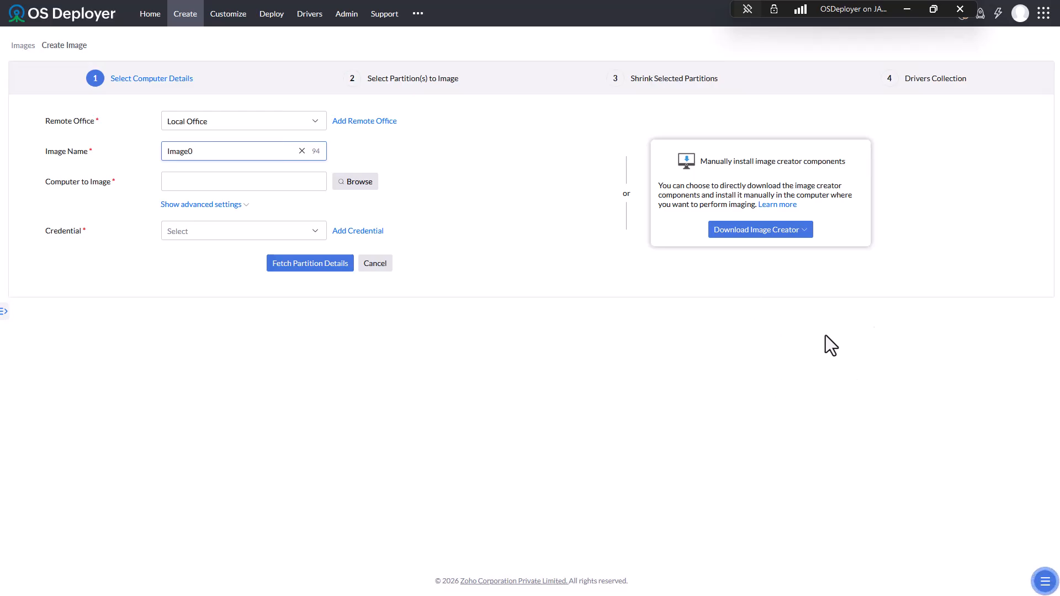
pyautogui.moveTo(1059, 56); pyautogui.dragTo(541, 50)
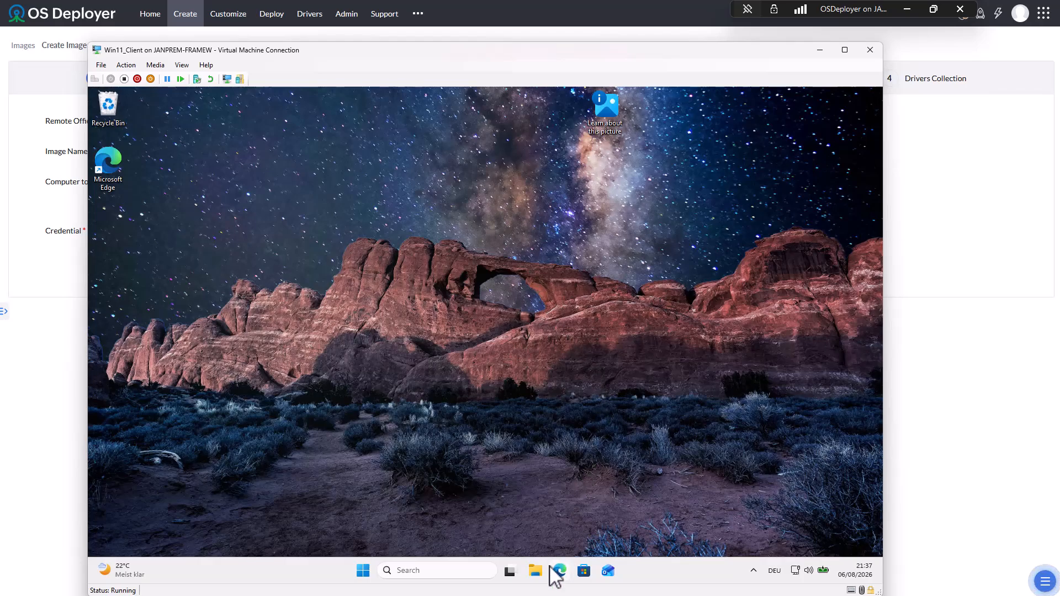
pyautogui.click(459, 573)
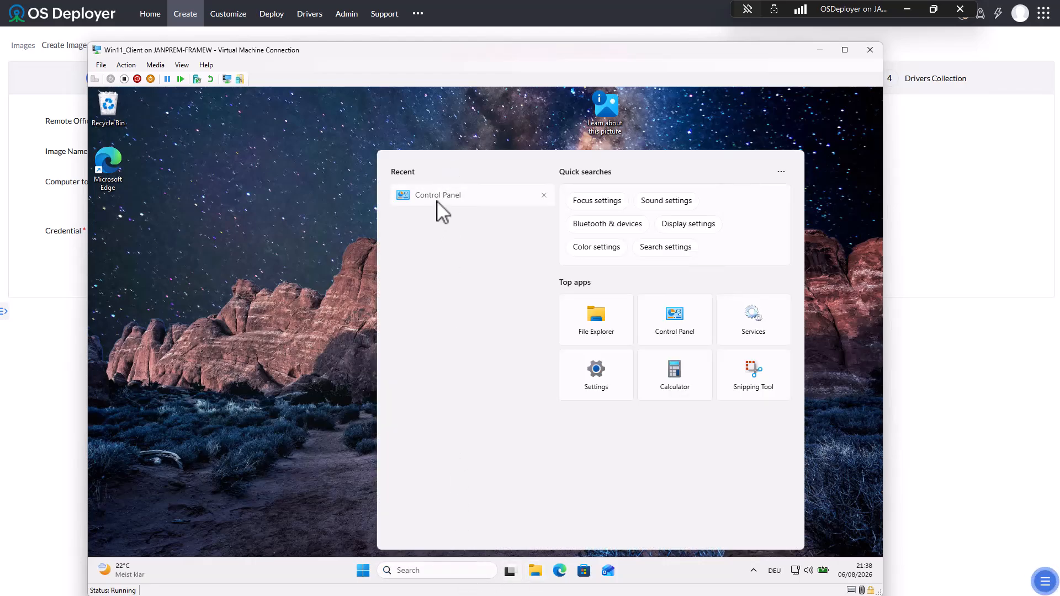
pyautogui.click(436, 199)
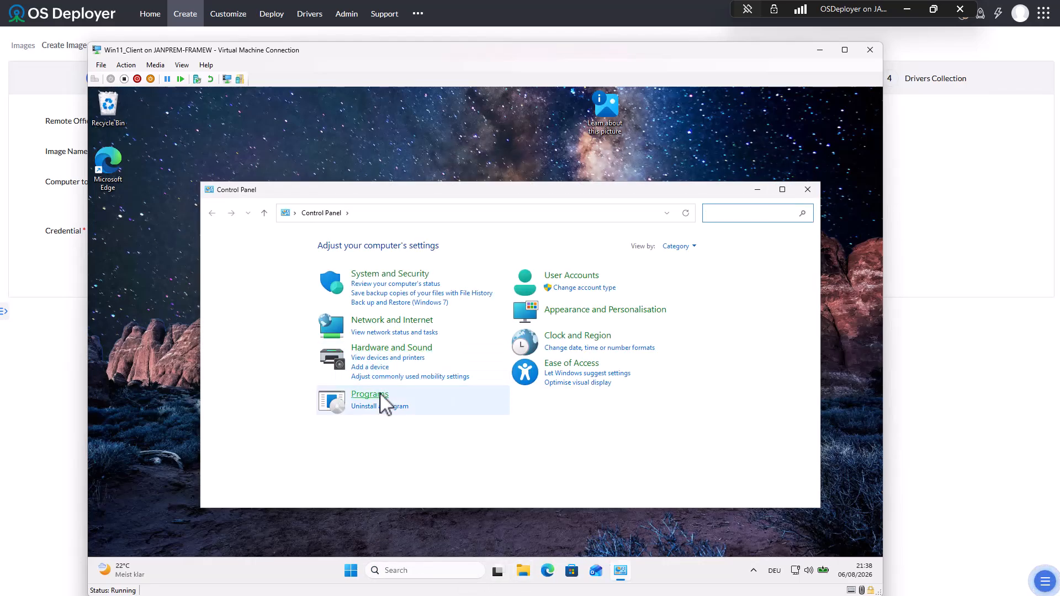
pyautogui.click(383, 398)
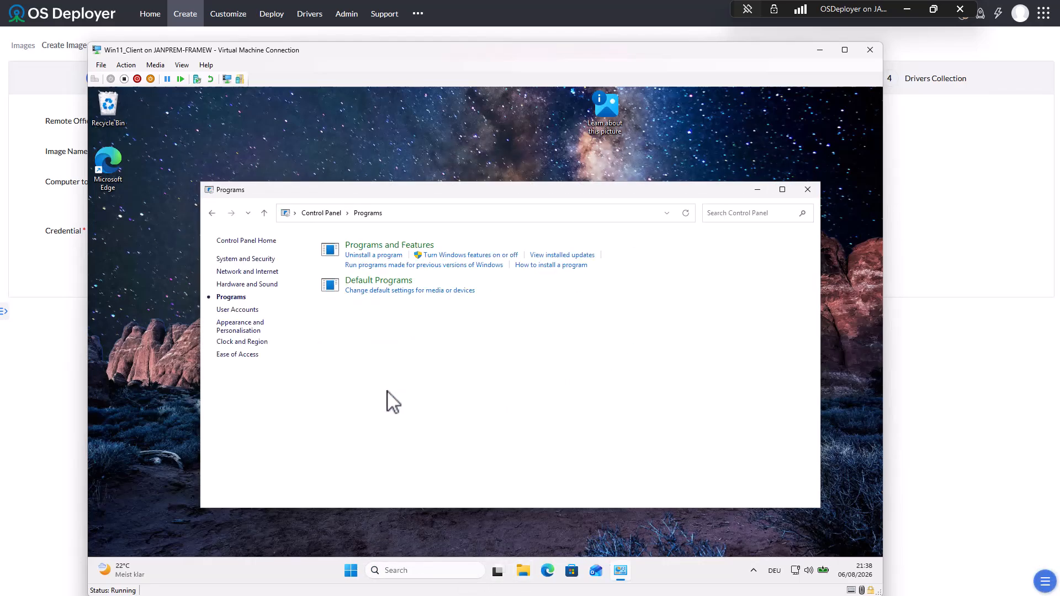
pyautogui.click(376, 244)
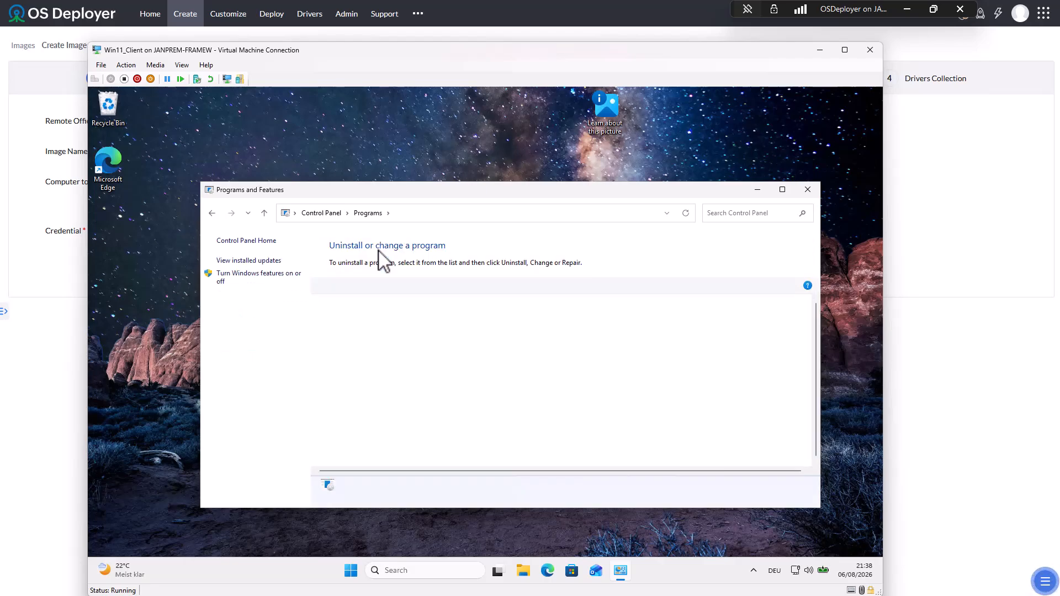
pyautogui.click(807, 189)
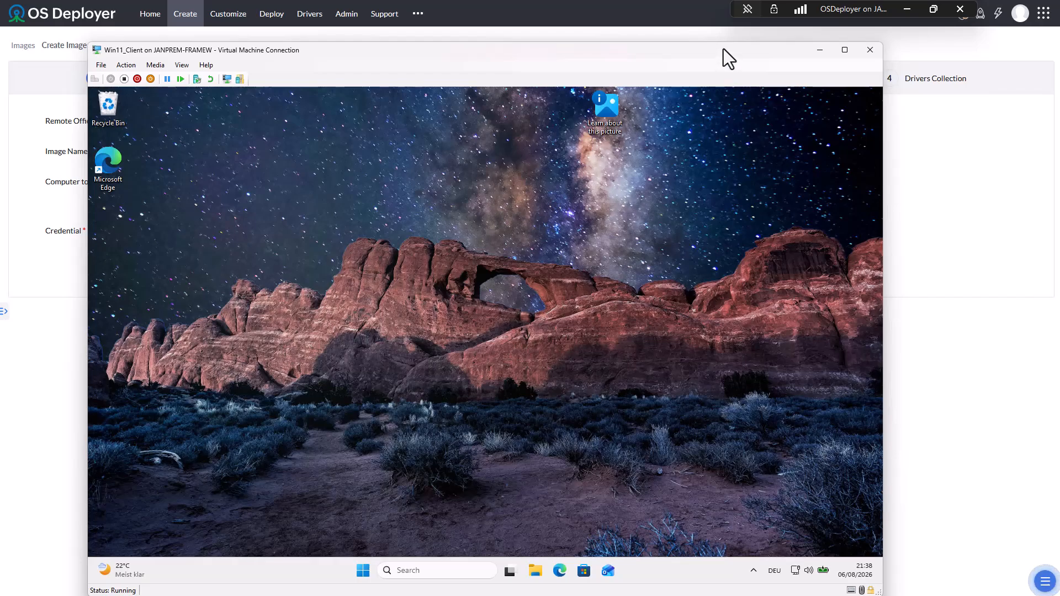
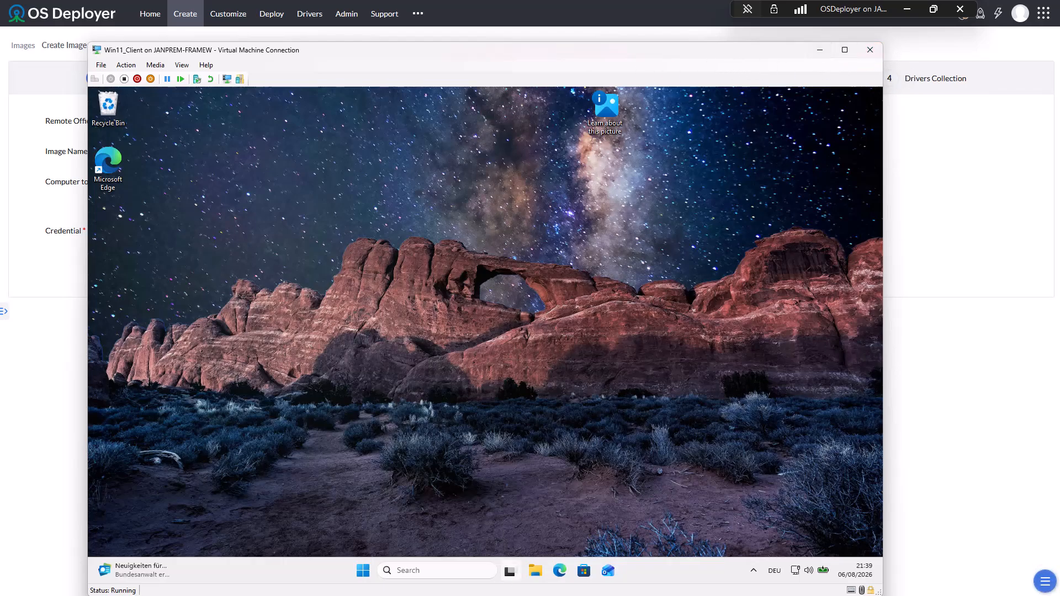
# - Open File Explorer inside the Win11_Client VM and show its Downloads folder
pyautogui.press('super+e')
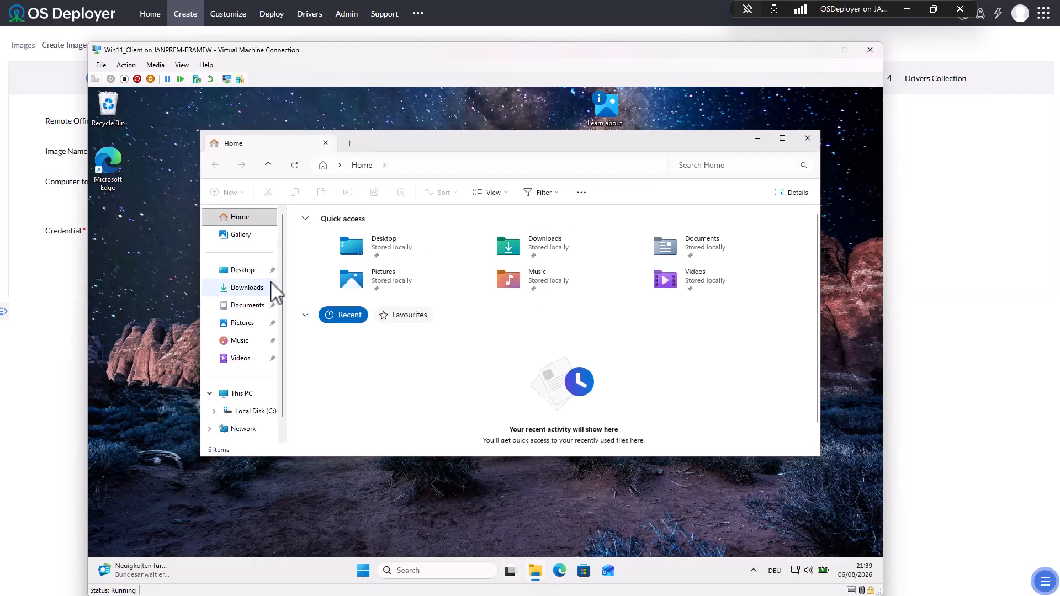
pyautogui.click(246, 288)
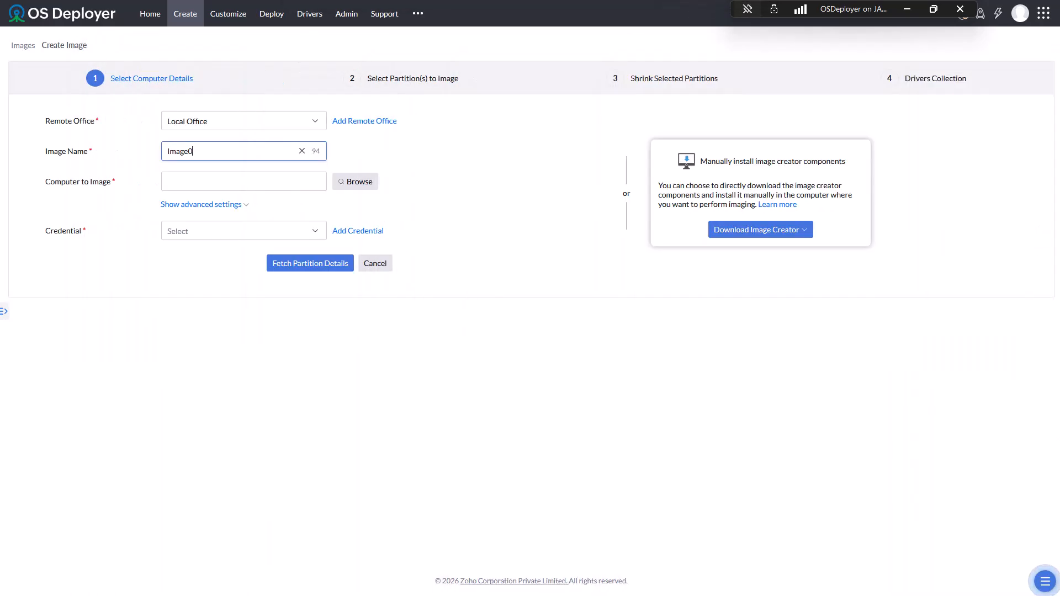
# - Download OSDImageCreator.zip for Local Office, then dismiss the downloads list and instructions dialog
pyautogui.click(567, 377)
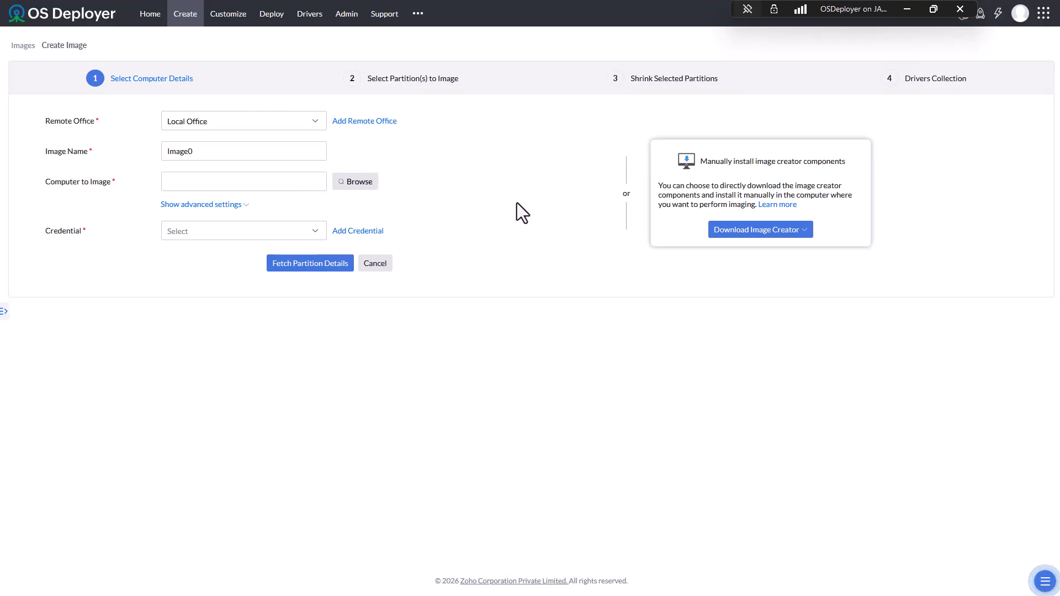
pyautogui.click(773, 232)
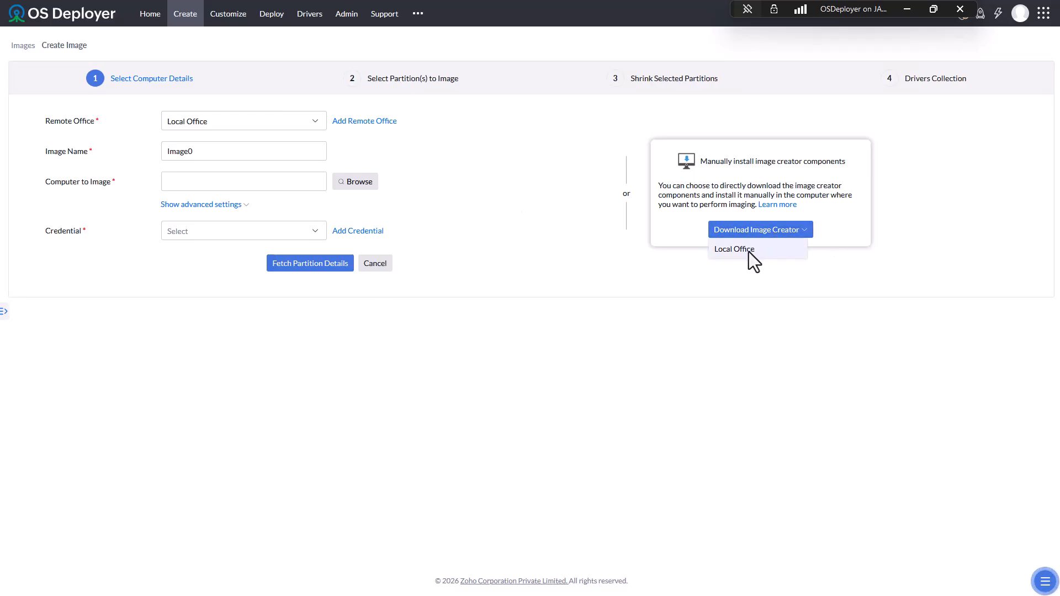
pyautogui.click(748, 250)
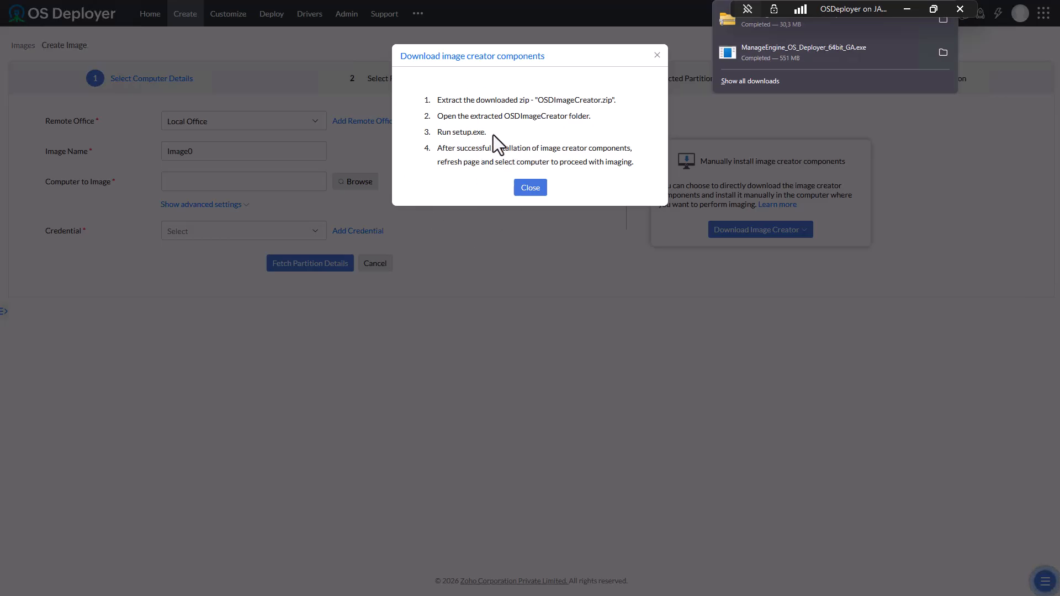
pyautogui.click(527, 188)
pyautogui.click(527, 188)
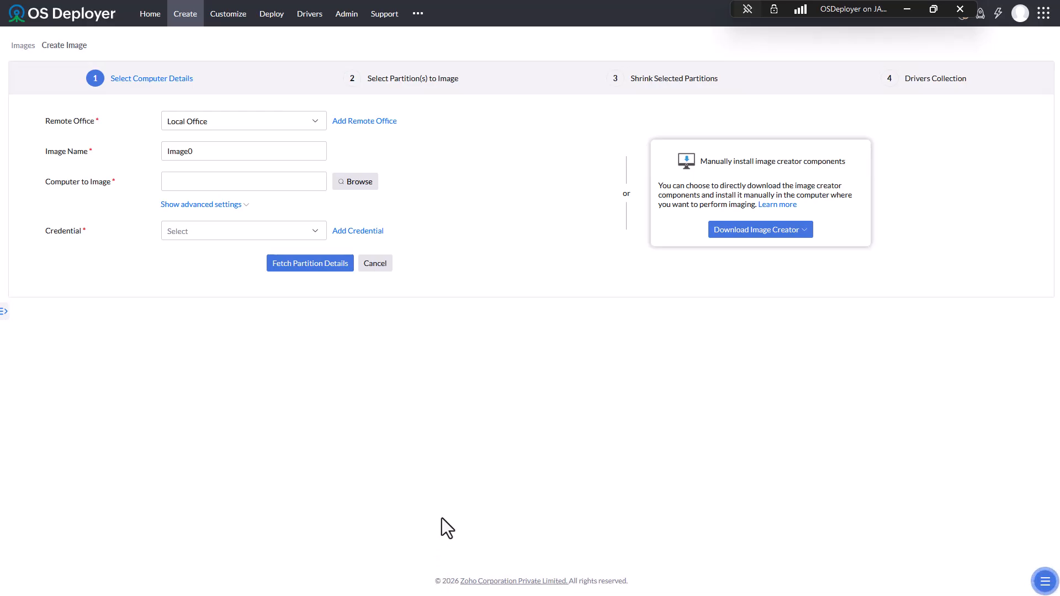
# - Copy the OSDImageCreator_LocalOffice zip from the host's Downloads folder
pyautogui.press('super+e')
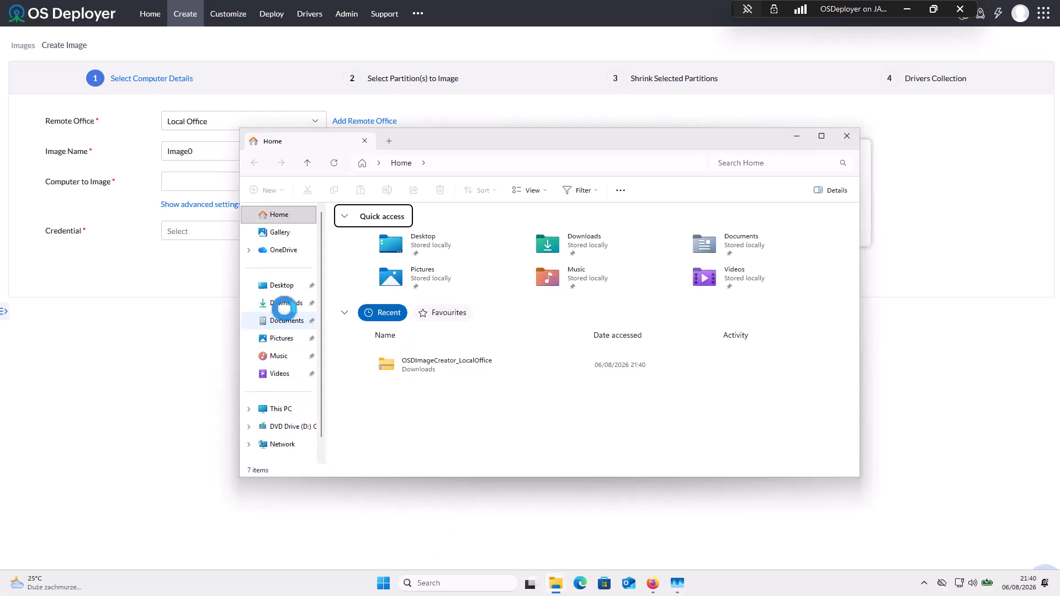
pyautogui.click(286, 302)
pyautogui.click(371, 247)
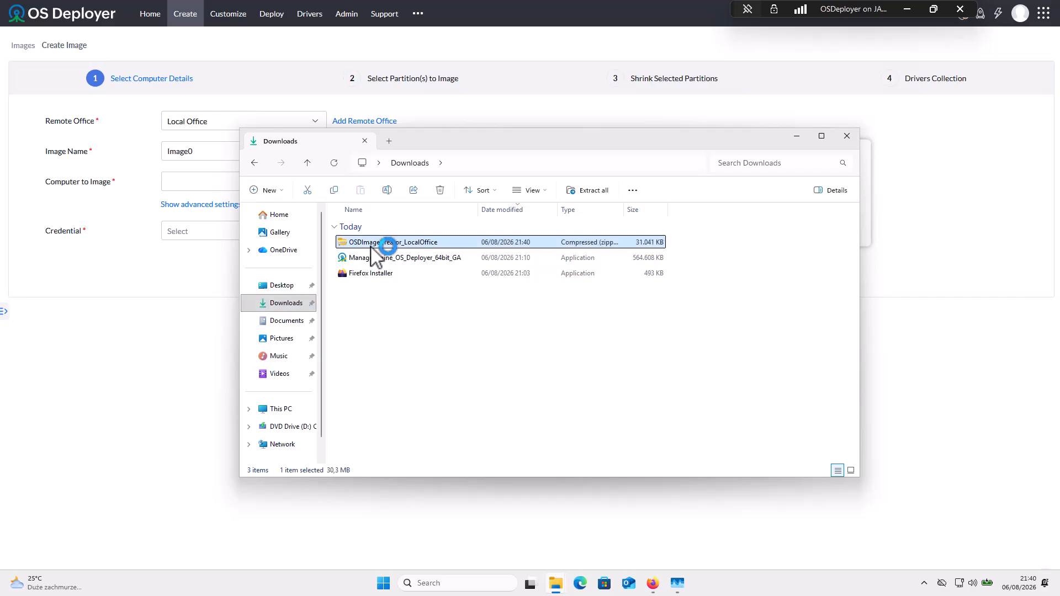
pyautogui.rightClick(371, 247)
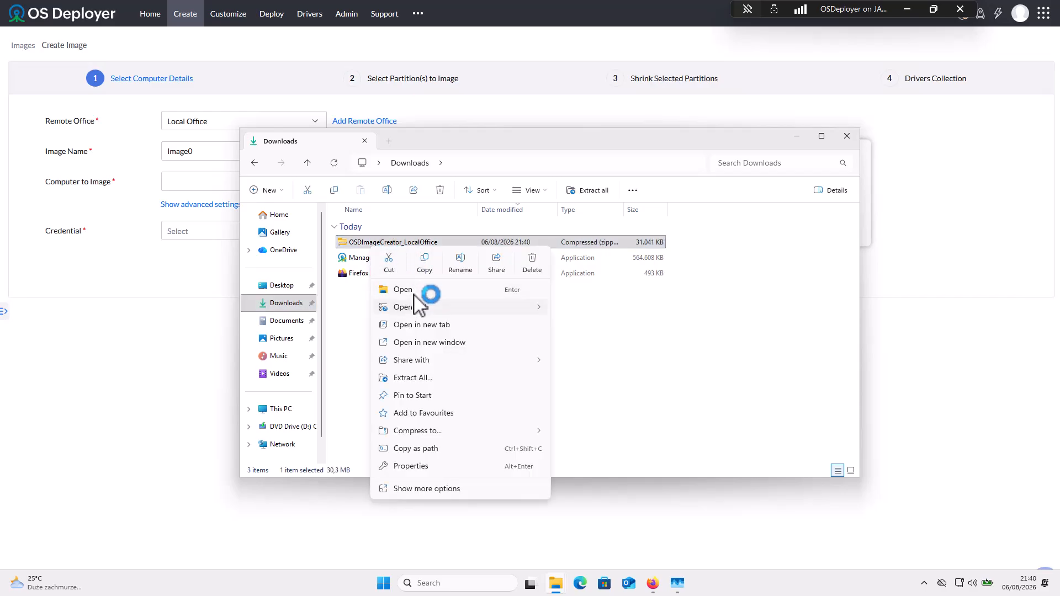
pyautogui.click(424, 264)
pyautogui.click(846, 135)
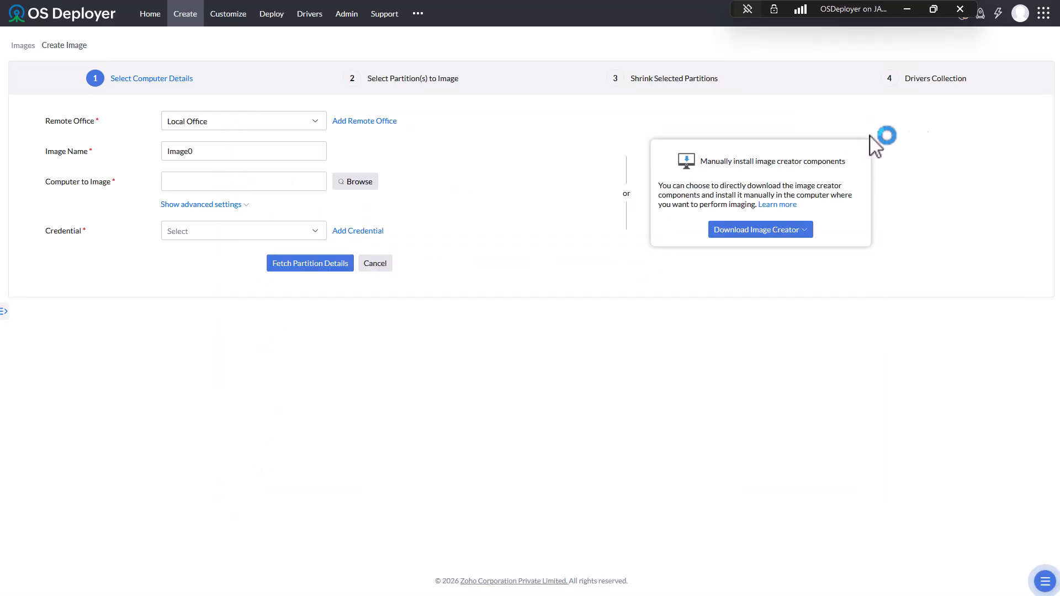
# - Paste the zip into the VM's Downloads, extract it, and run its setup
pyautogui.moveTo(1059, 99); pyautogui.dragTo(554, 49)
pyautogui.rightClick(364, 247)
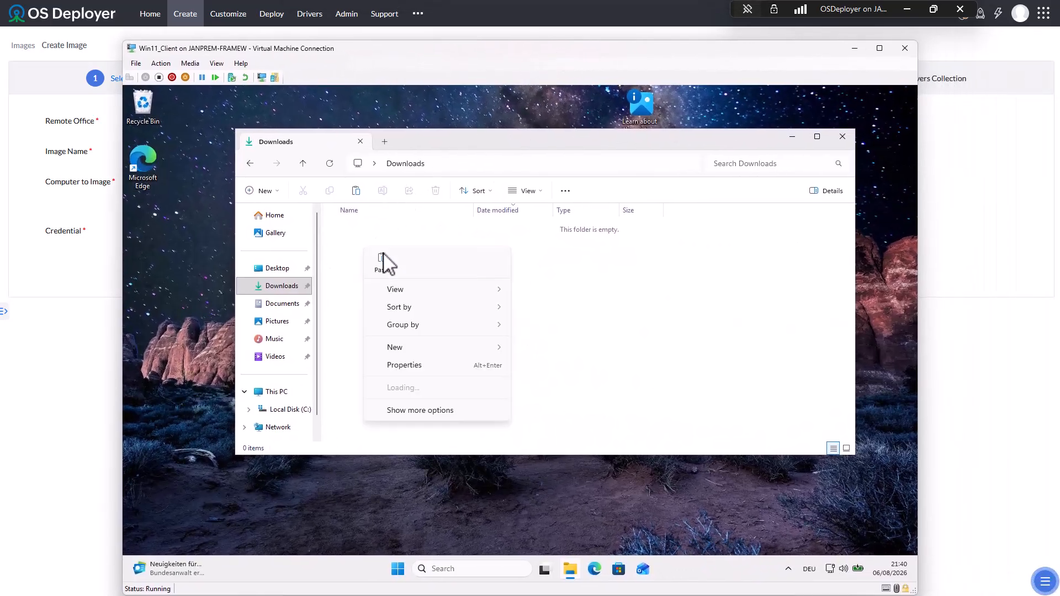
pyautogui.click(382, 263)
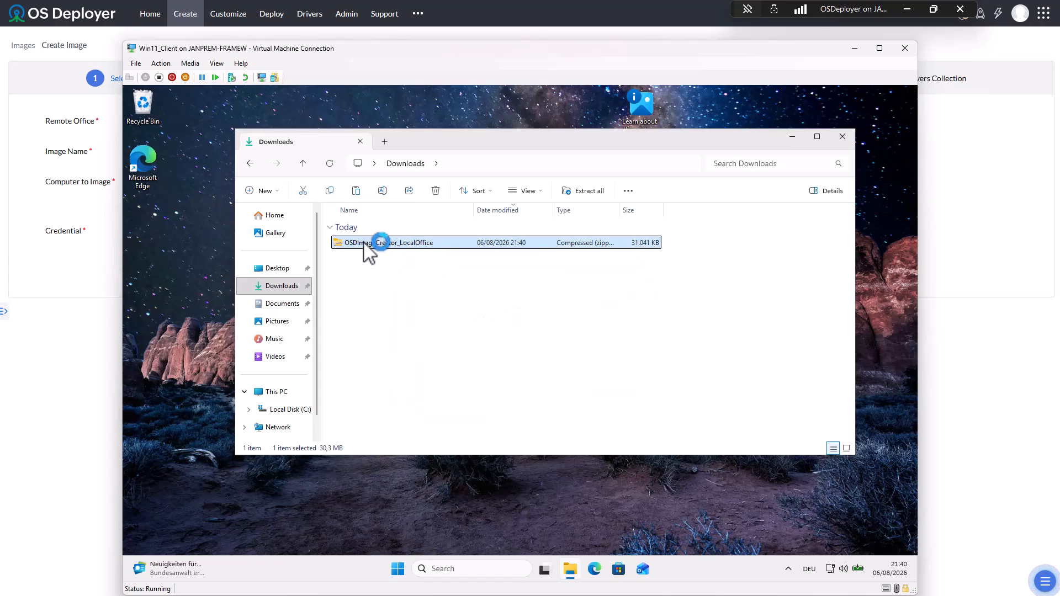
pyautogui.rightClick(365, 244)
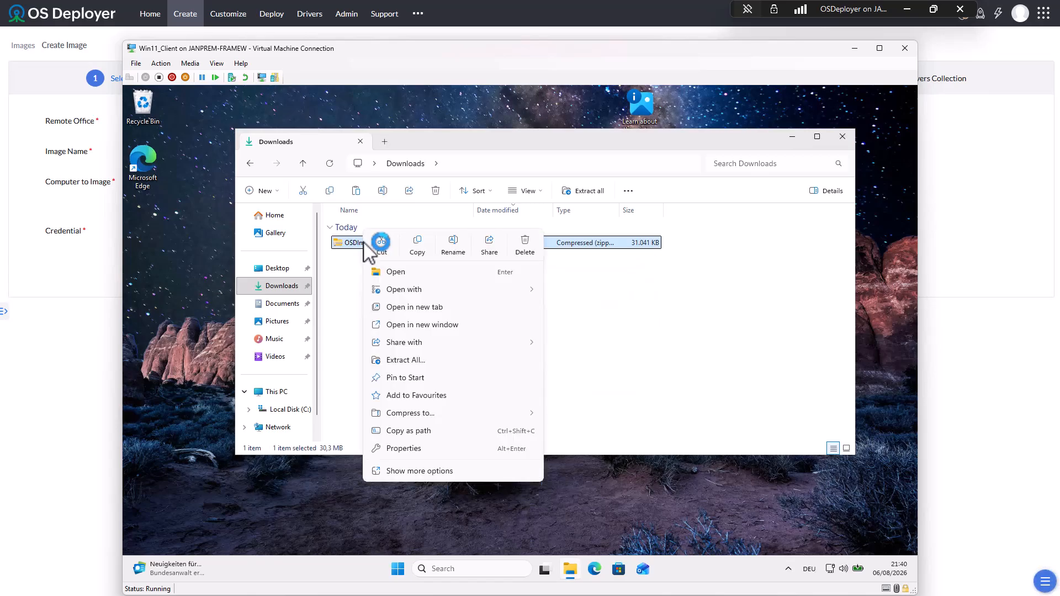
pyautogui.click(433, 360)
pyautogui.click(621, 432)
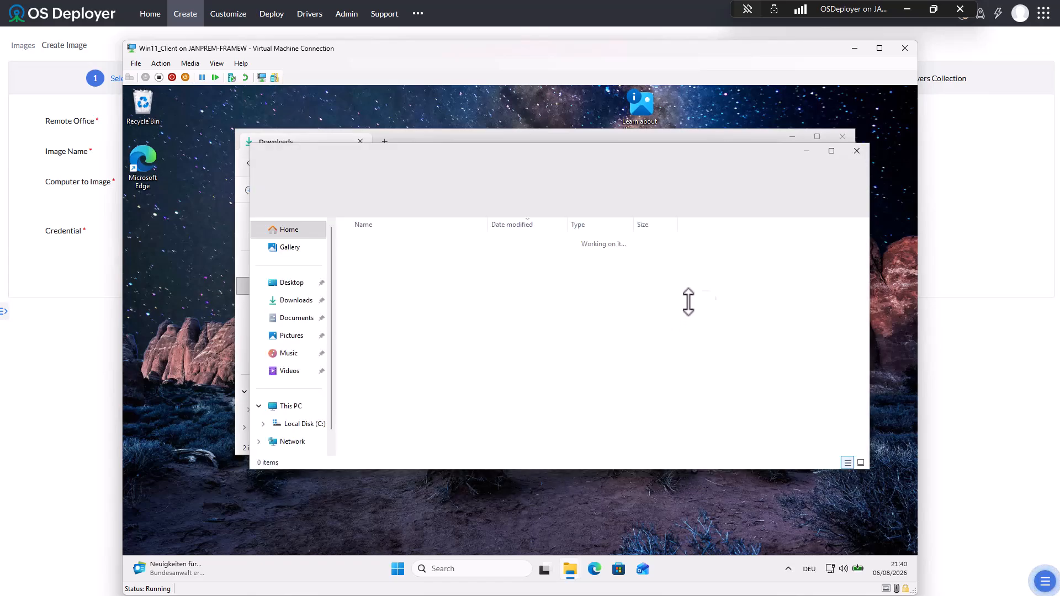
pyautogui.click(842, 136)
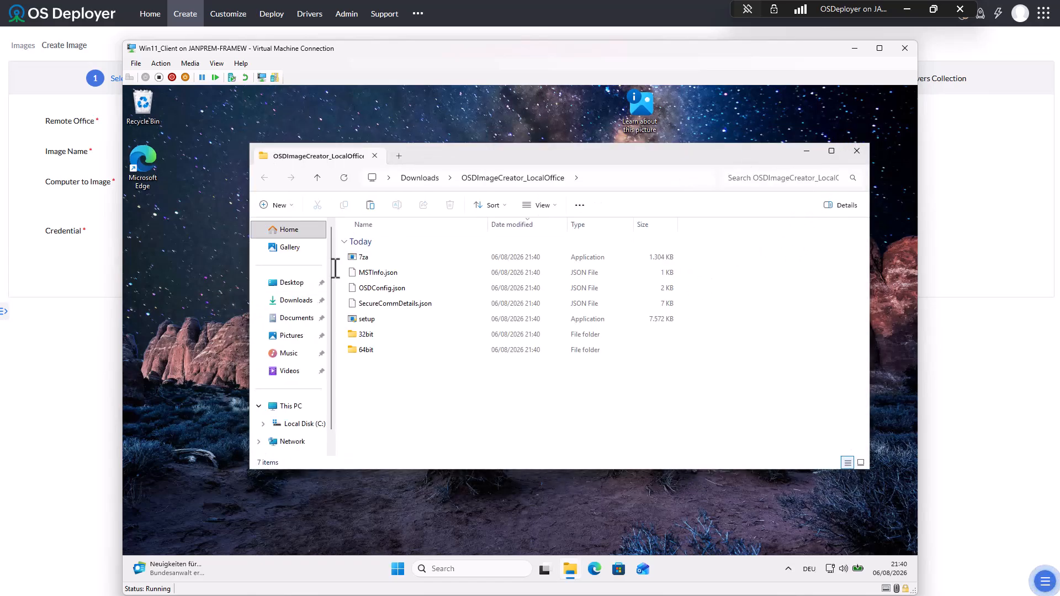
pyautogui.doubleClick(366, 320)
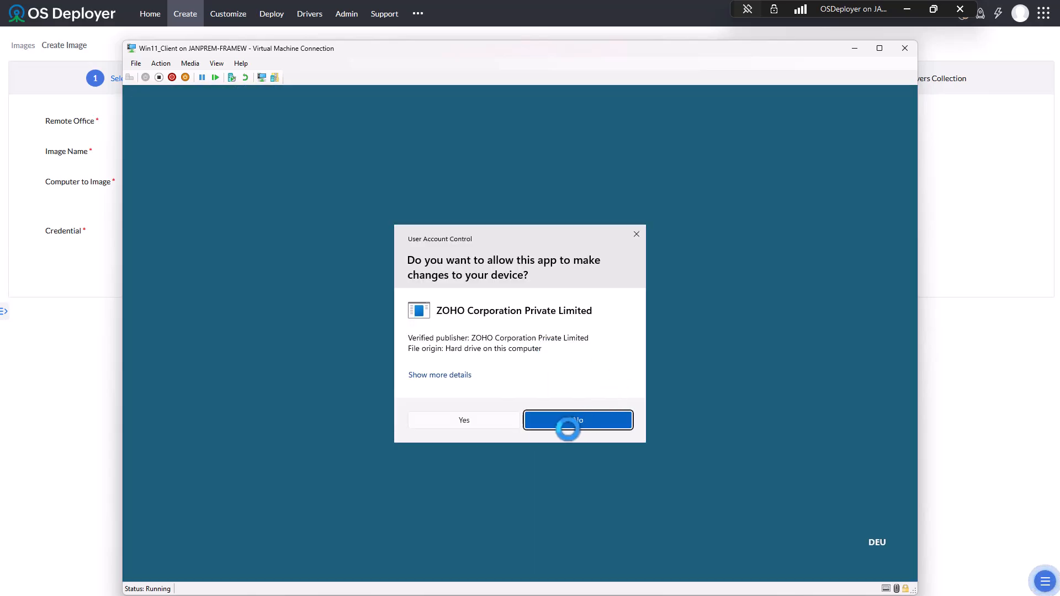
# - Approve the UAC prompt, let OSD Components setup finish, then close the console, browser and folder windows
pyautogui.click(476, 422)
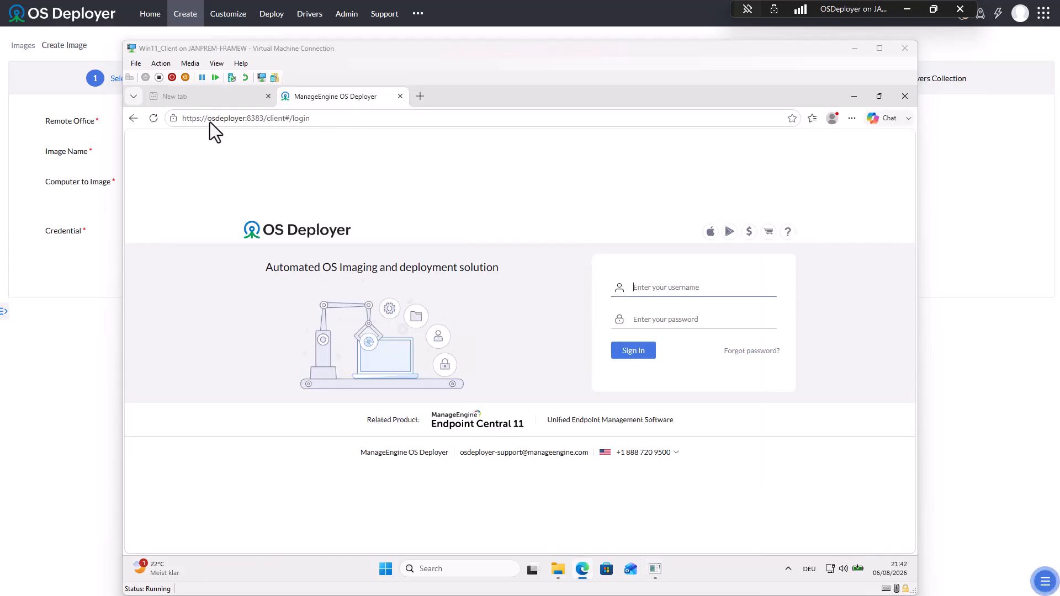
pyautogui.click(655, 569)
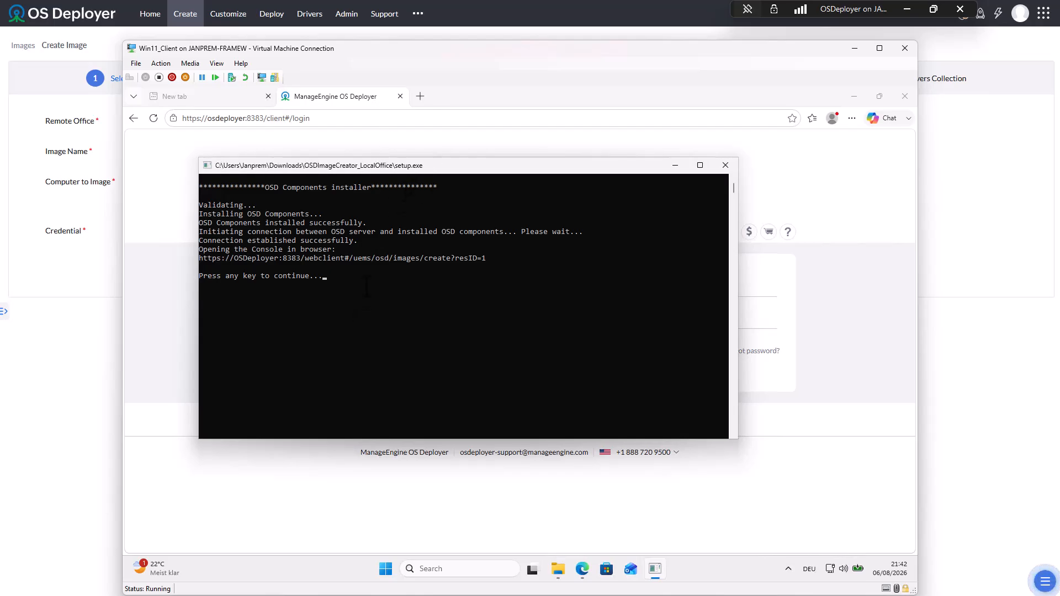
pyautogui.press('Return')
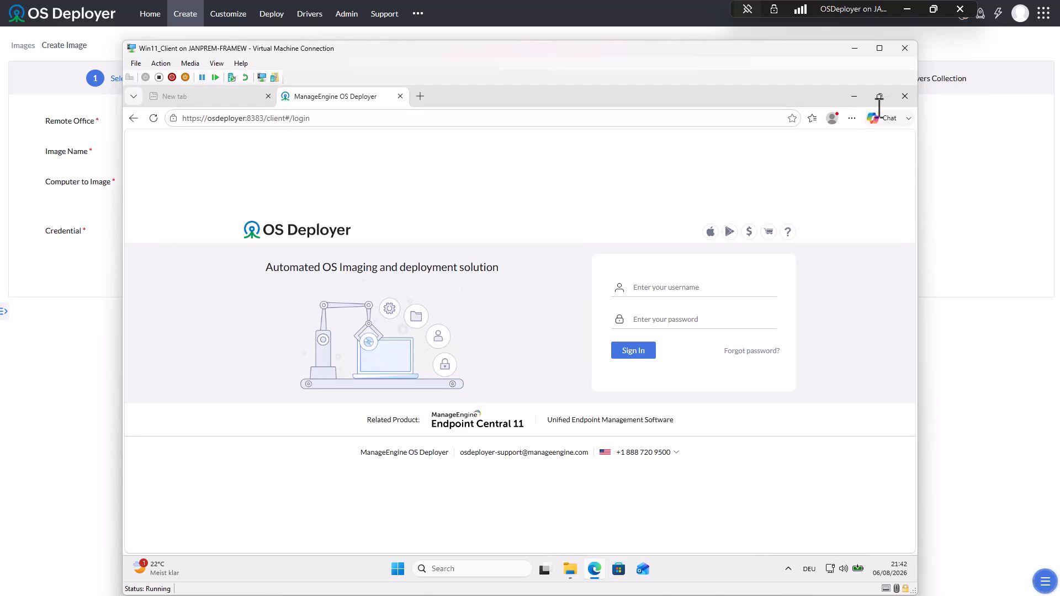
pyautogui.click(904, 96)
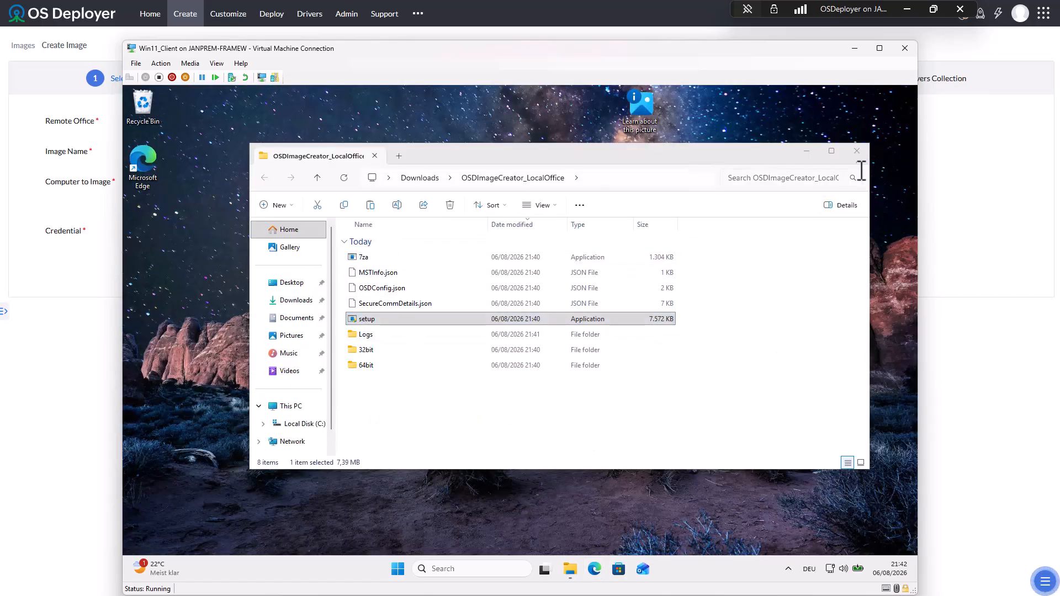
pyautogui.click(857, 151)
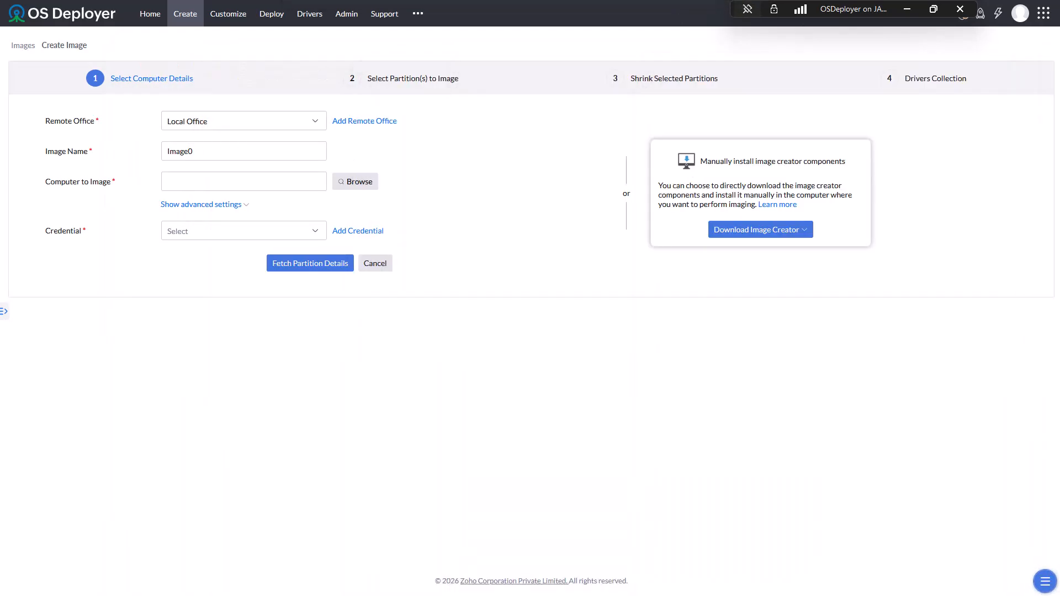
# - Choose WORKGROUP / Win11_Client, fetch its partition details, and start renaming the image to 'Windows'
pyautogui.click(78, 36)
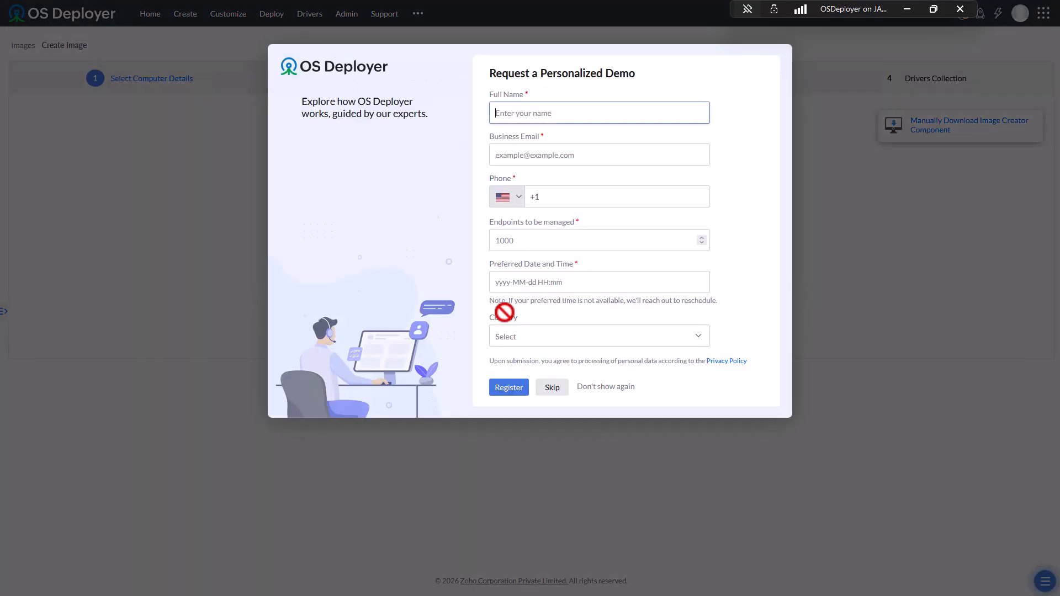
pyautogui.click(617, 388)
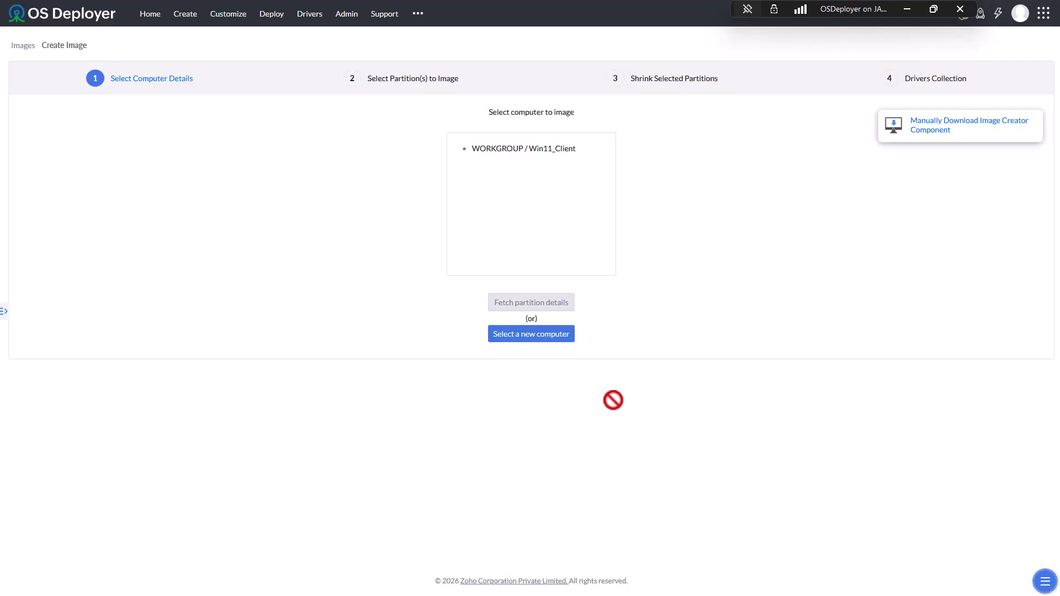
pyautogui.click(497, 151)
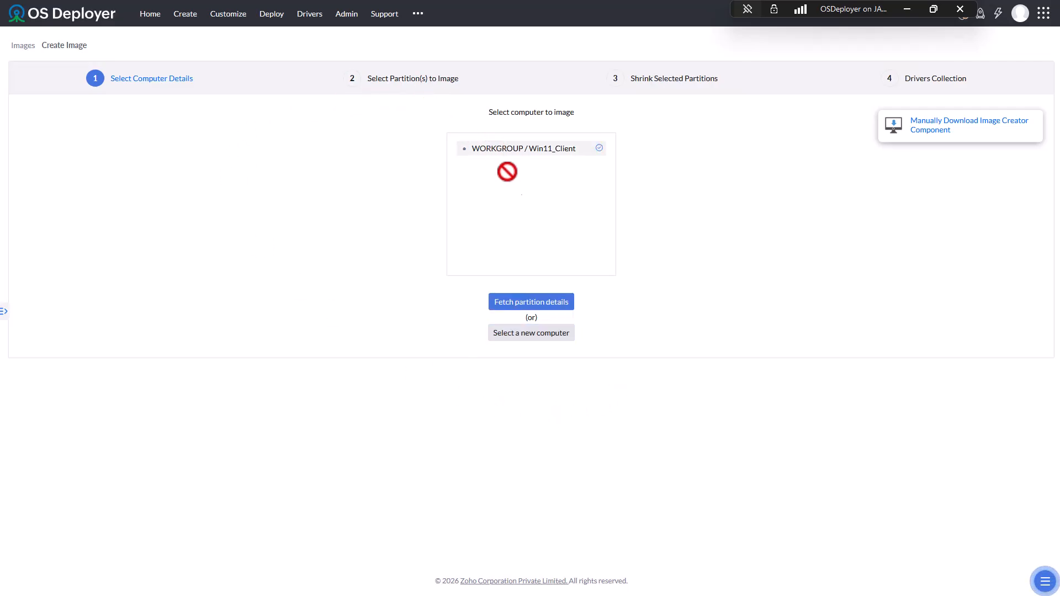
pyautogui.click(532, 302)
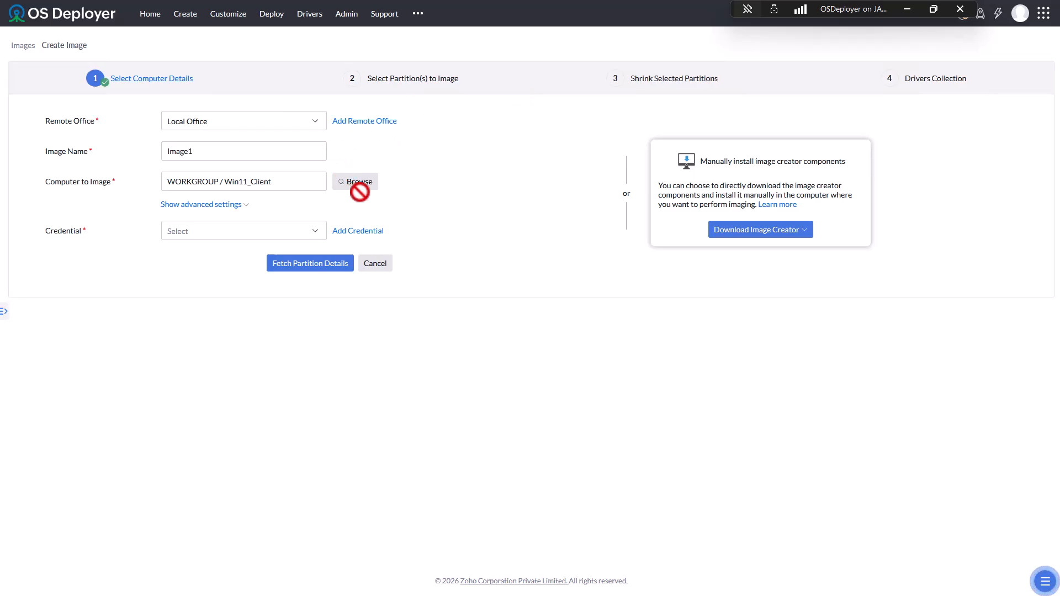
pyautogui.moveTo(284, 118); pyautogui.dragTo(201, 106)
pyautogui.write('Windows')
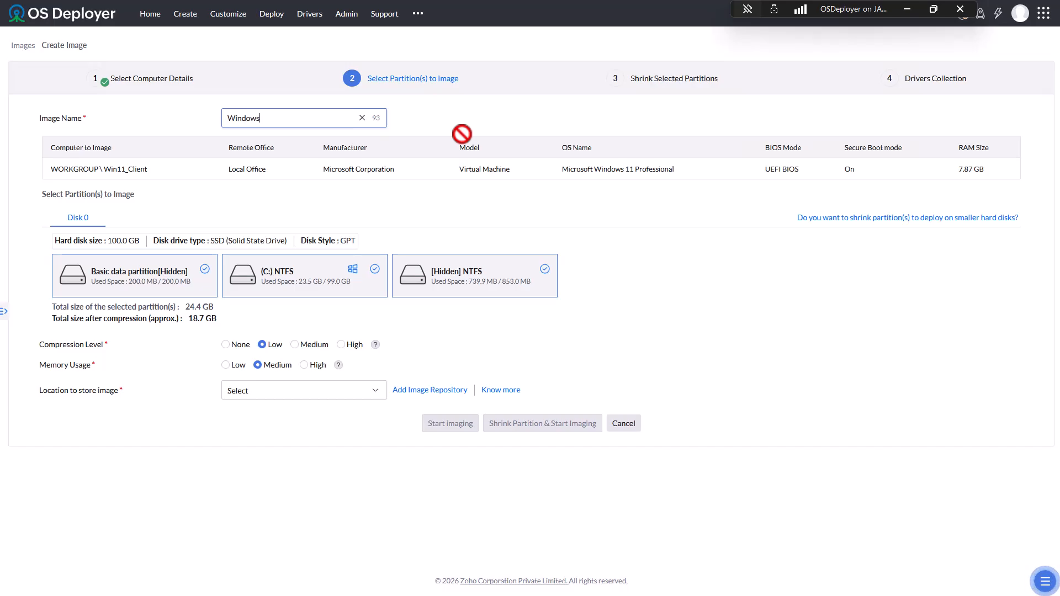
pyautogui.press('BackSpace')
pyautogui.press('BackSpace')
pyautogui.press('BackSpace')
pyautogui.press('BackSpace')
pyautogui.press('BackSpace')
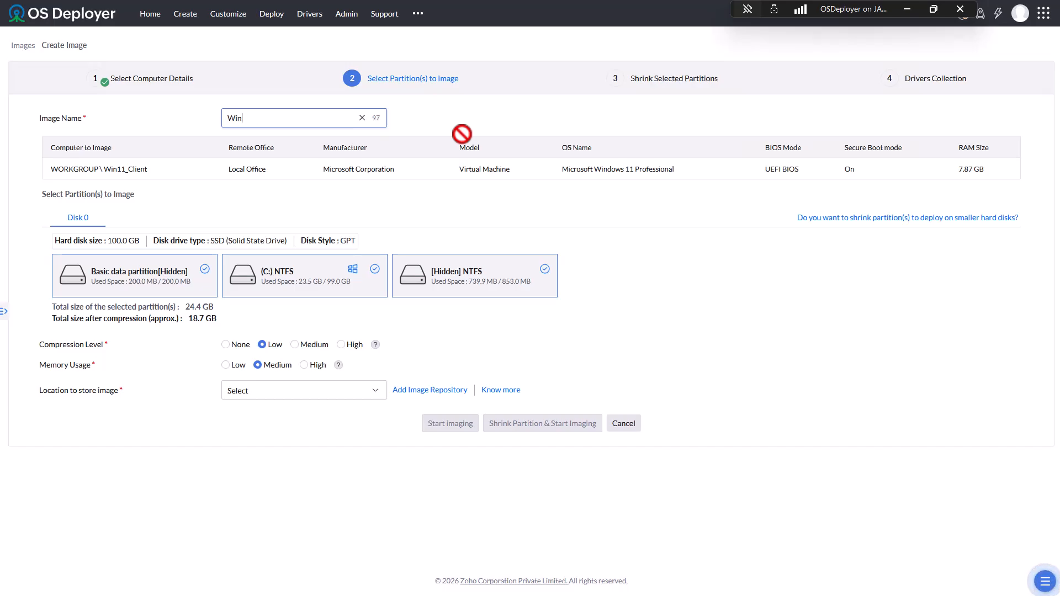
pyautogui.write('1')
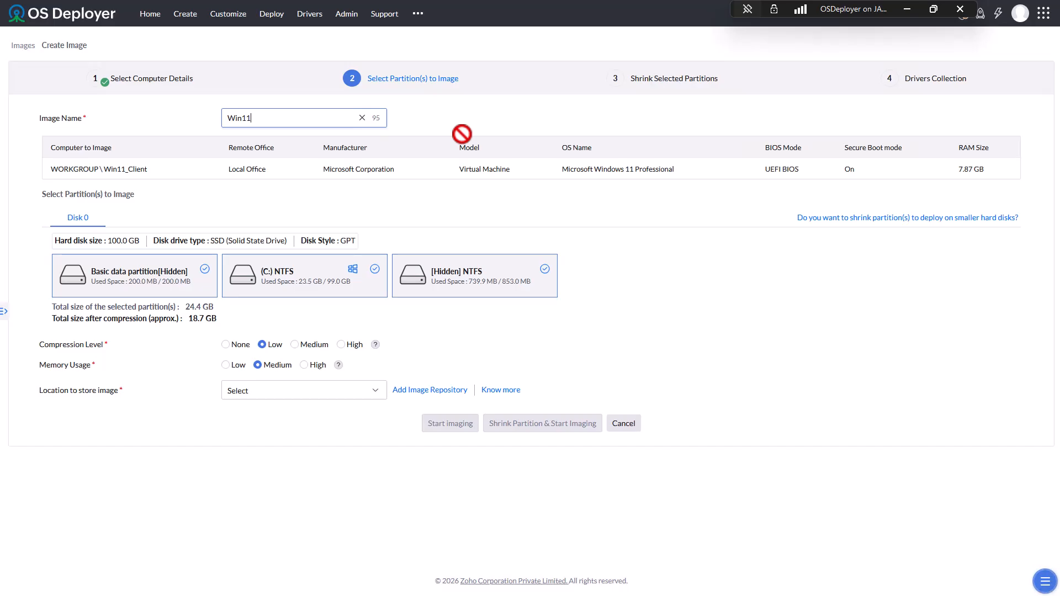
pyautogui.write('-Pro-')
pyautogui.write('H')
pyautogui.write('2-262008875')
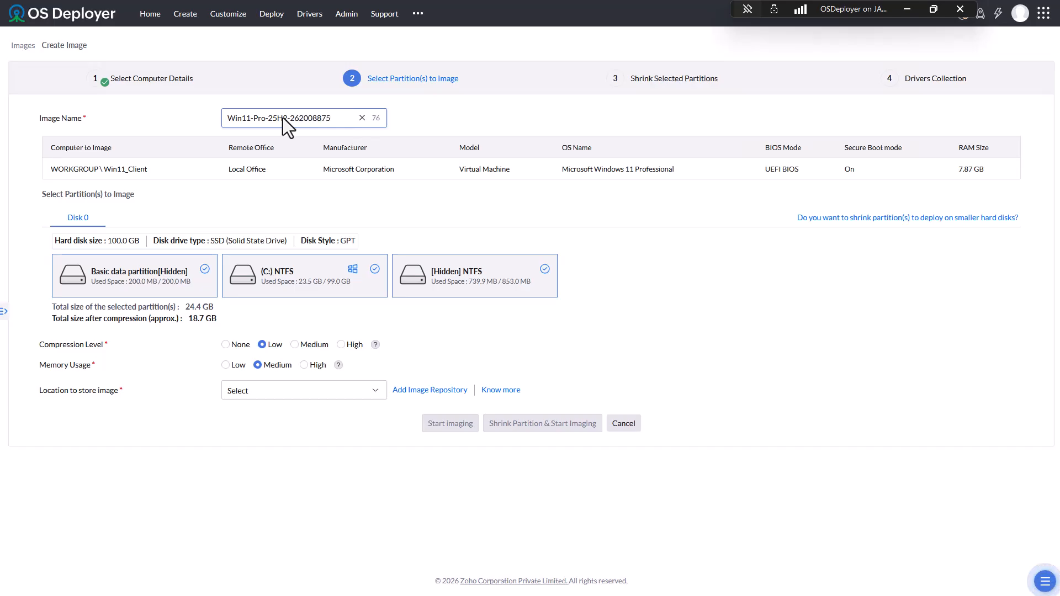
pyautogui.click(332, 197)
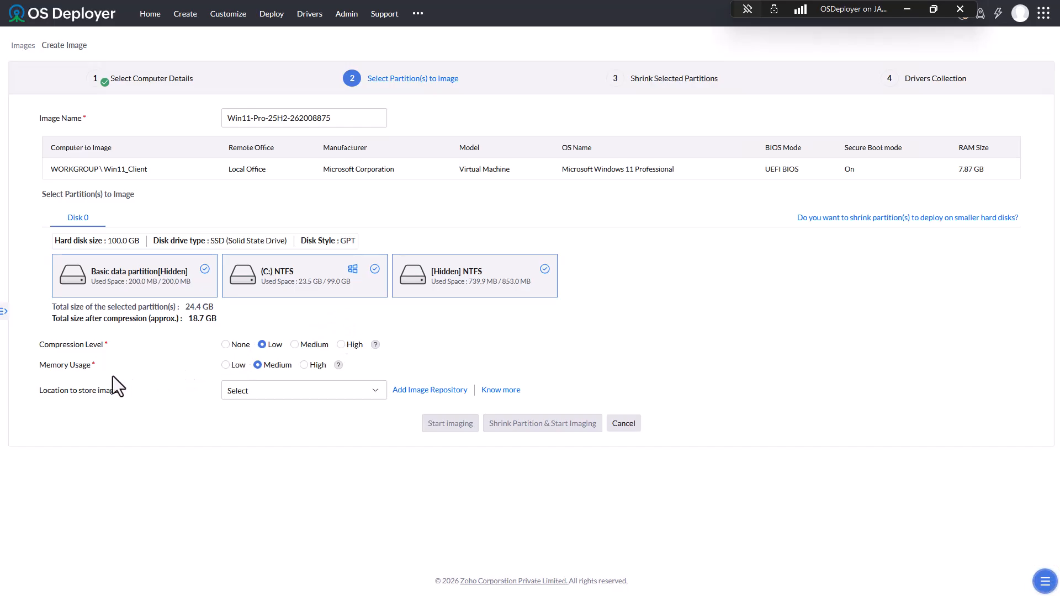
# - Choose High memory usage and ImageRepository0 as storage, then continue to partition shrinking
pyautogui.click(305, 365)
pyautogui.click(310, 390)
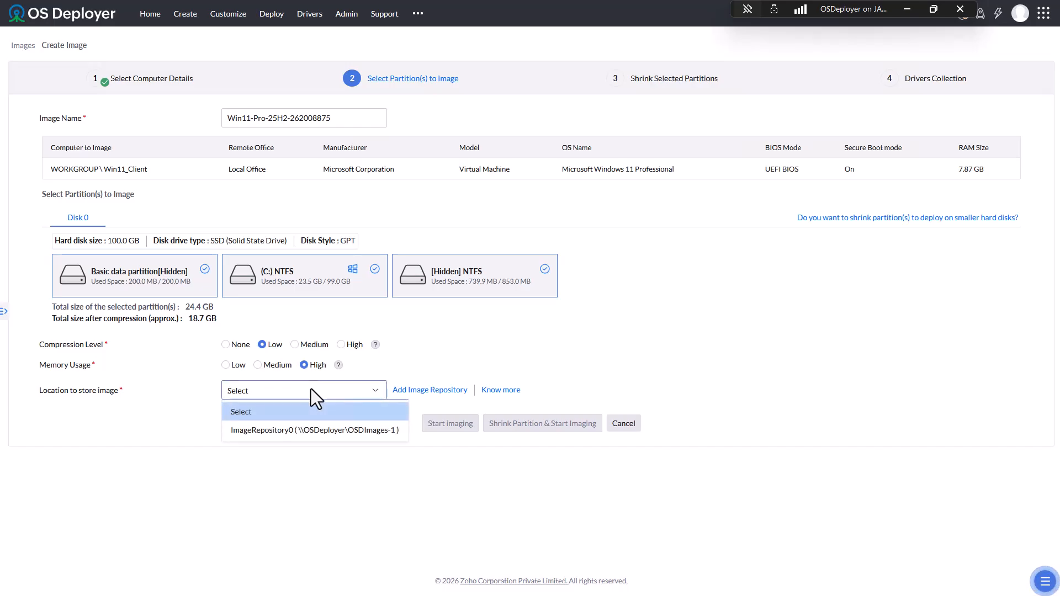
pyautogui.click(288, 430)
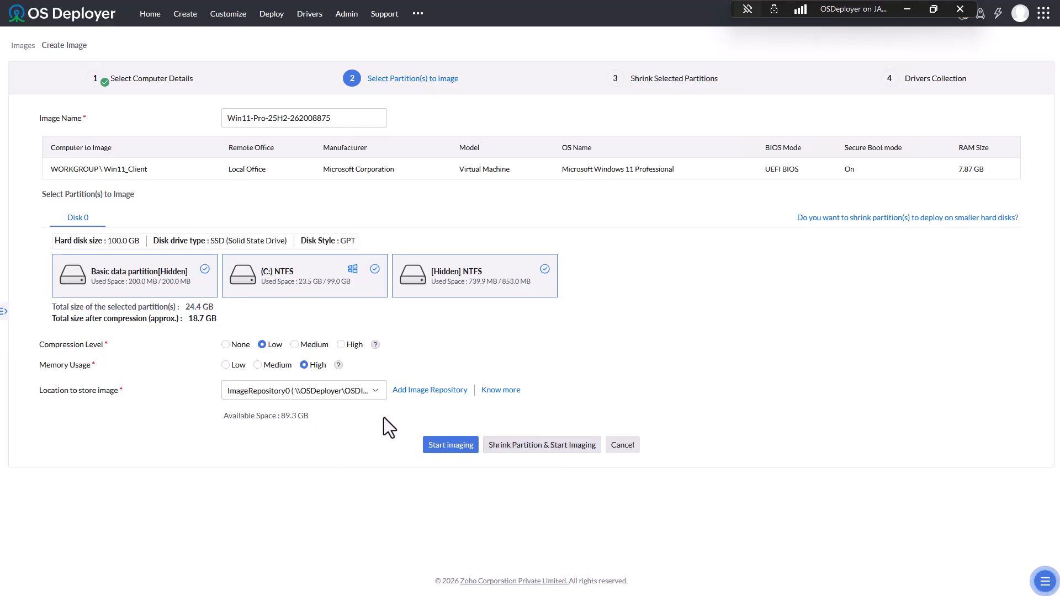
pyautogui.click(528, 450)
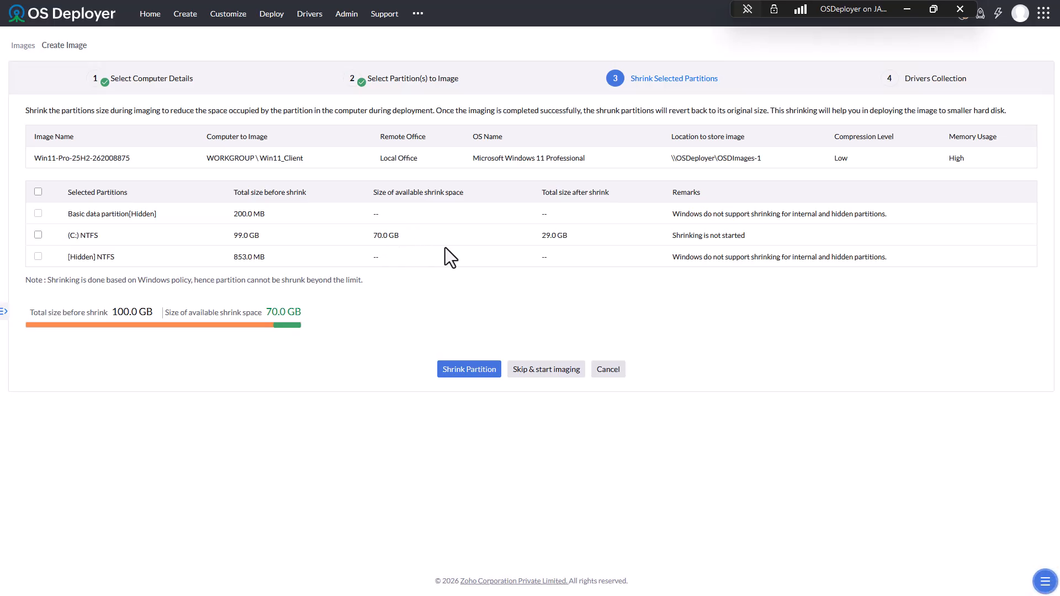
# - Shrink the (C:) NTFS partition from 99.0 GB to 29.0 GB and start imaging
pyautogui.moveTo(568, 238); pyautogui.dragTo(526, 237)
pyautogui.click(523, 256)
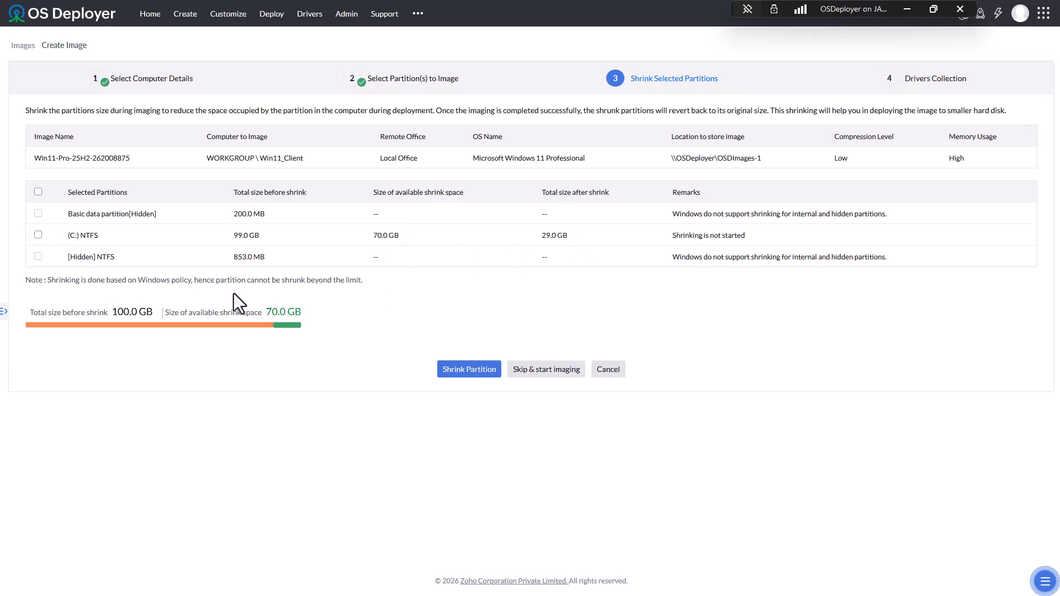
pyautogui.click(38, 235)
pyautogui.click(469, 370)
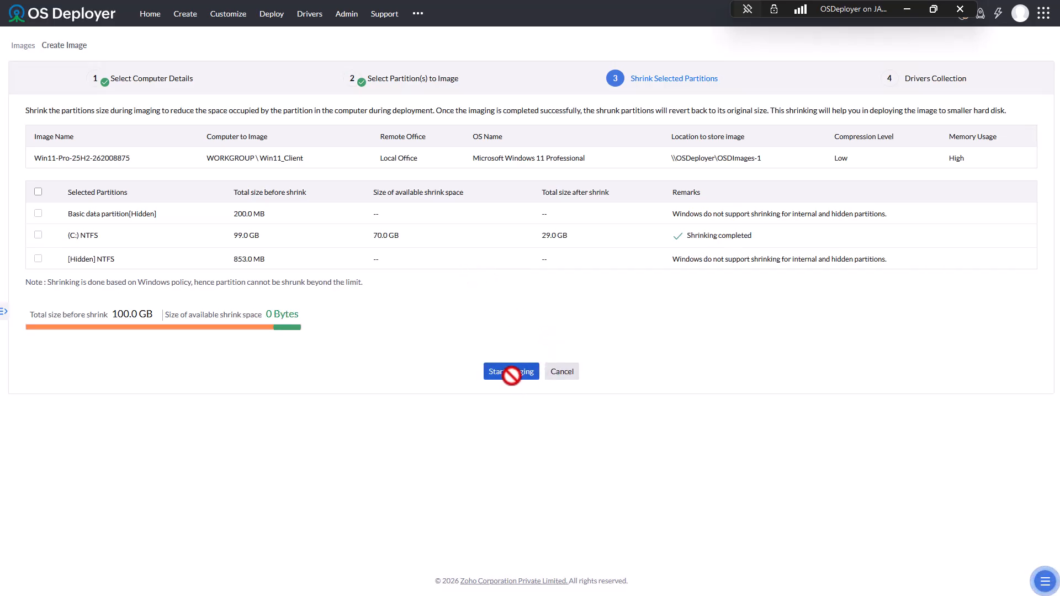
pyautogui.click(509, 372)
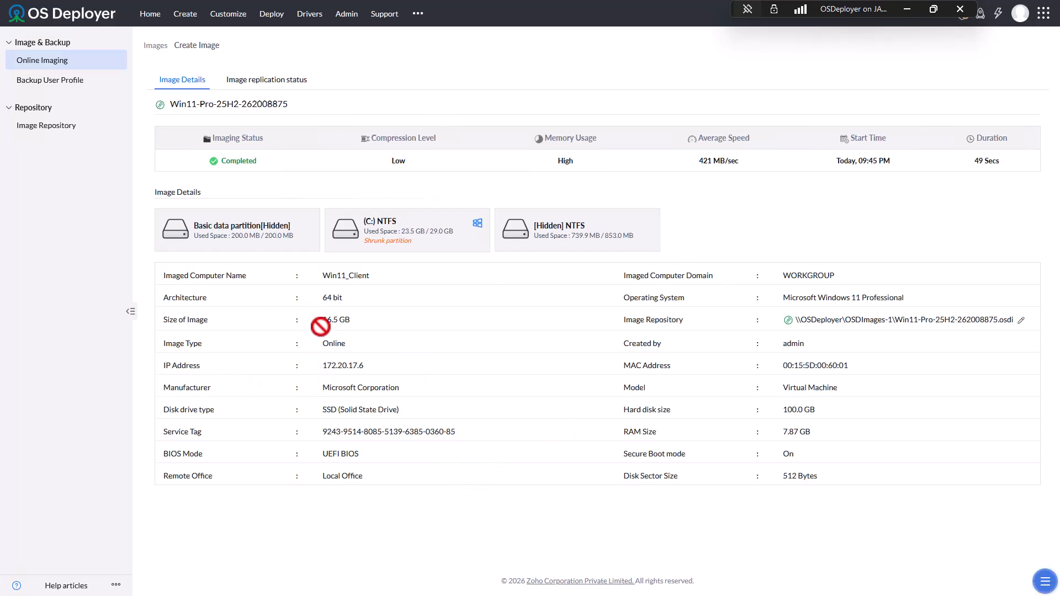
pyautogui.moveTo(352, 320); pyautogui.dragTo(308, 317)
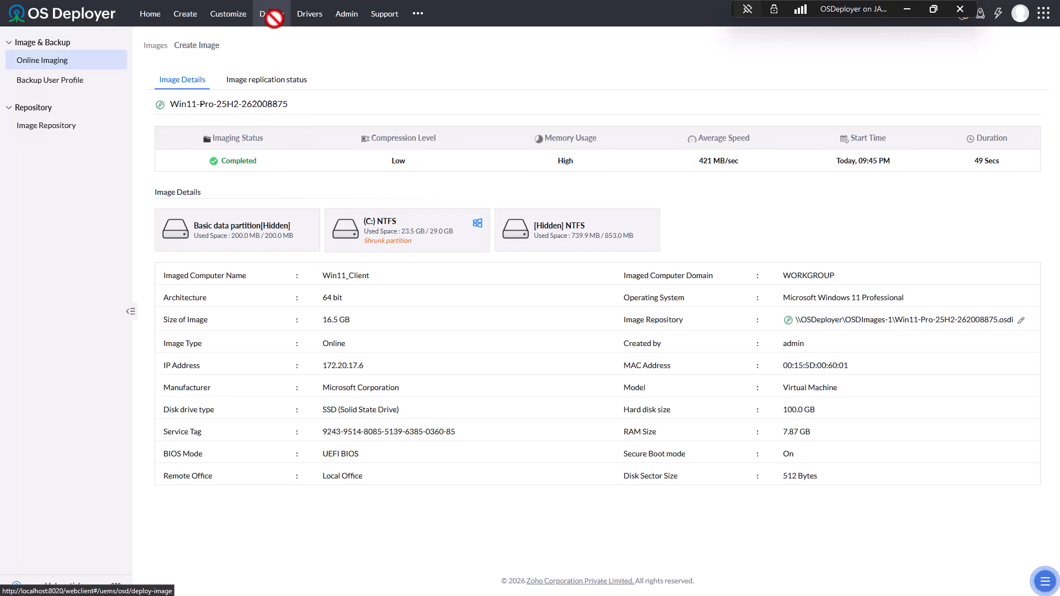
# - Browse the Deploy page, the created image list and the Deployment Template page
pyautogui.click(274, 18)
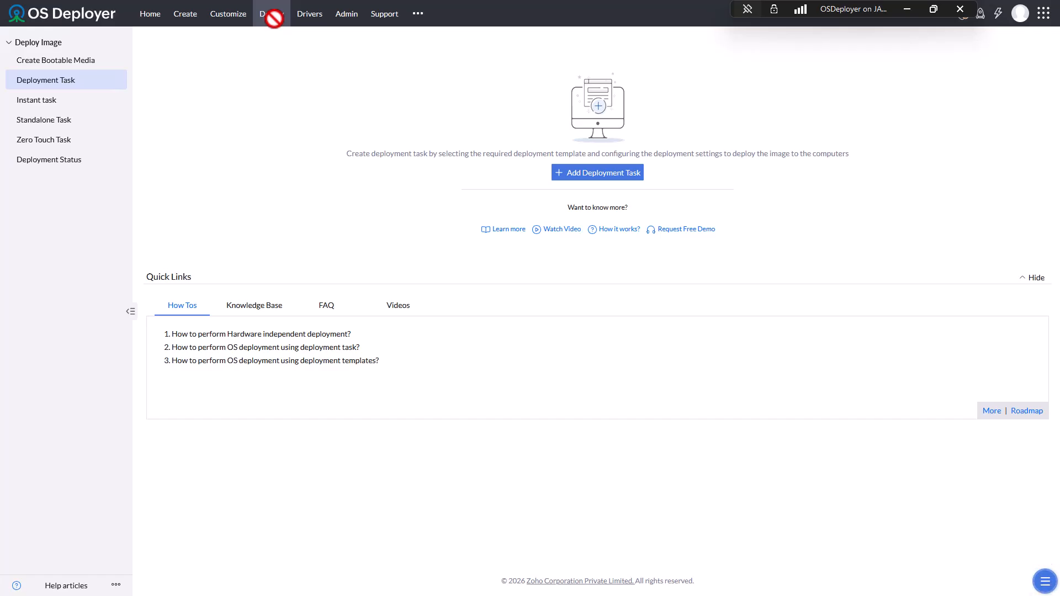
pyautogui.click(193, 17)
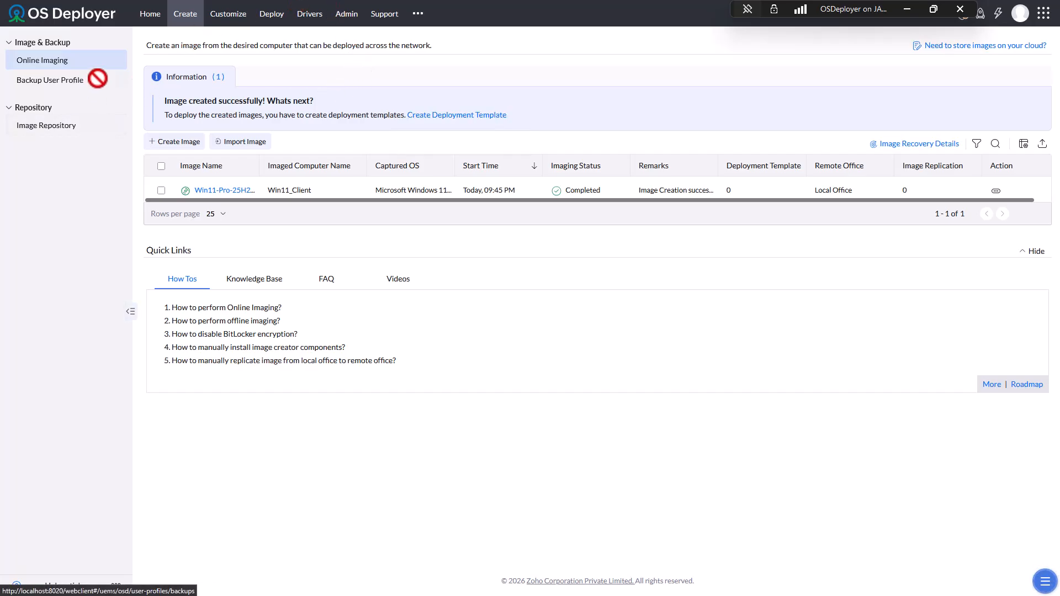
pyautogui.click(224, 16)
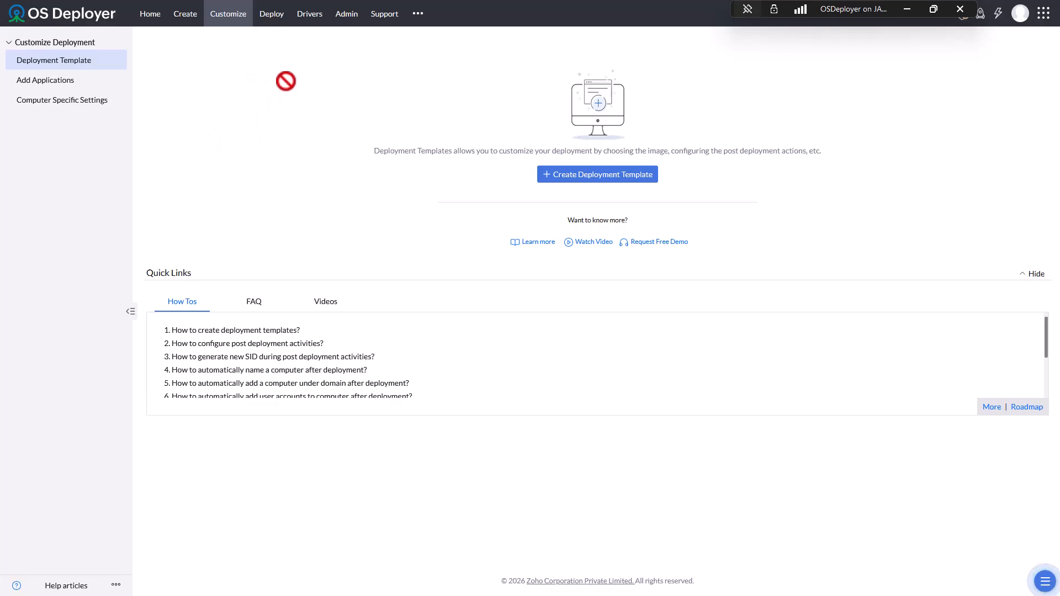
# - Start ISO bootable media ISOMedia0 and save the automatic ADK download and install settings
pyautogui.click(272, 11)
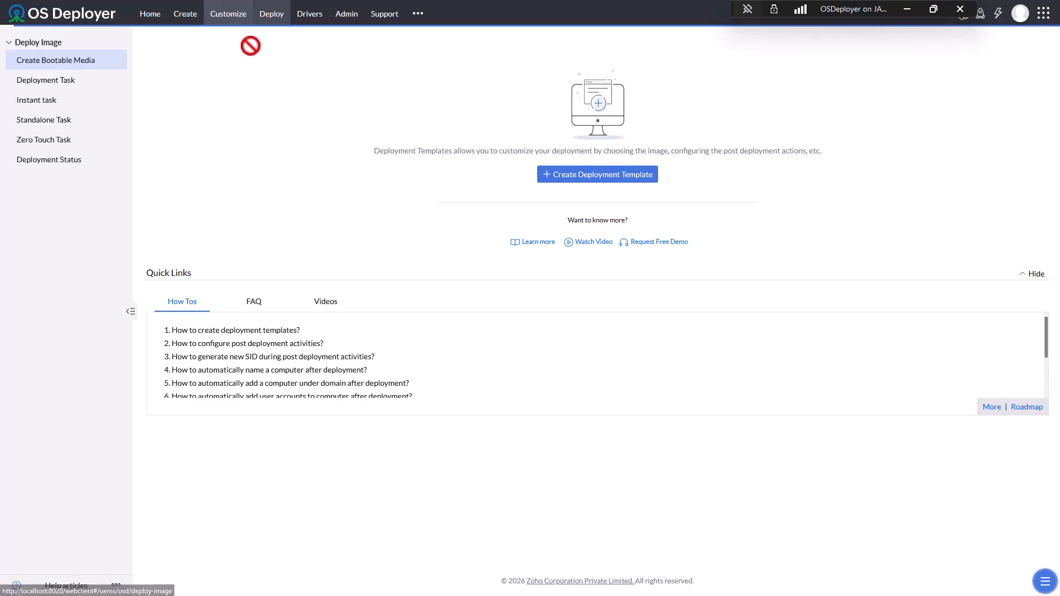
pyautogui.click(77, 59)
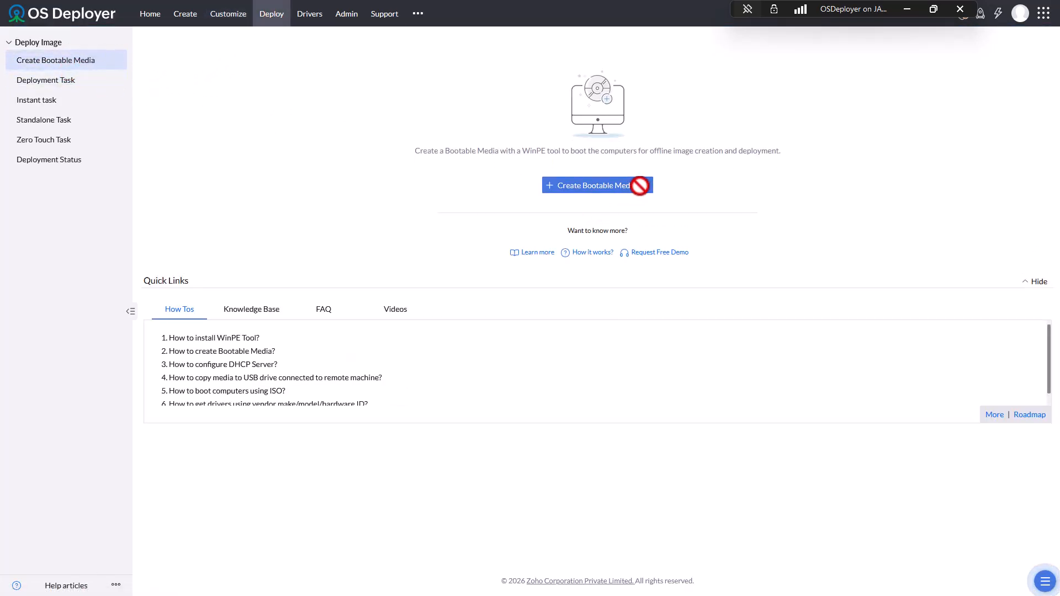
pyautogui.click(640, 186)
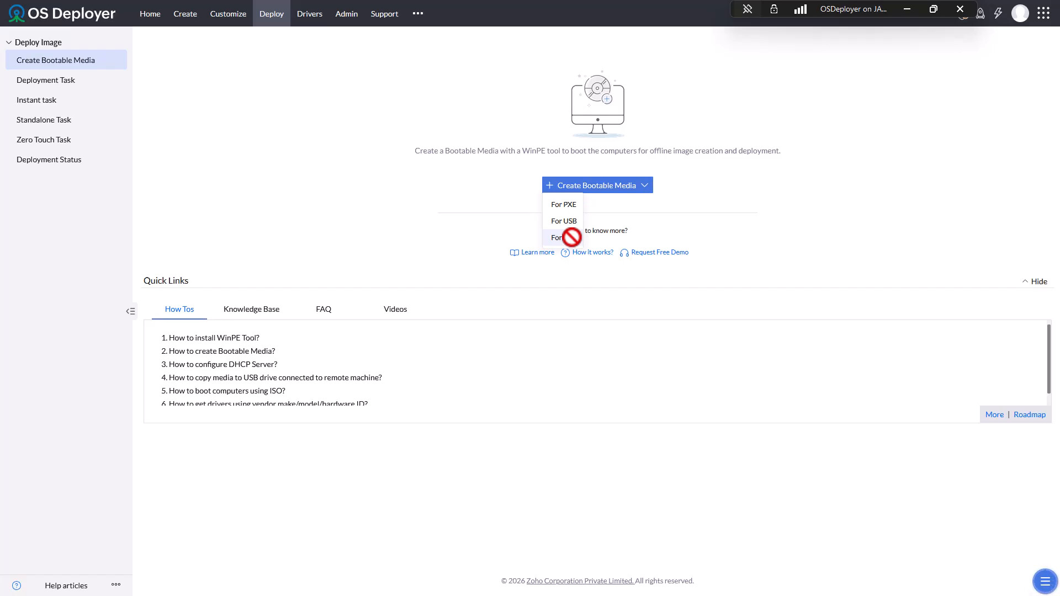
pyautogui.click(571, 238)
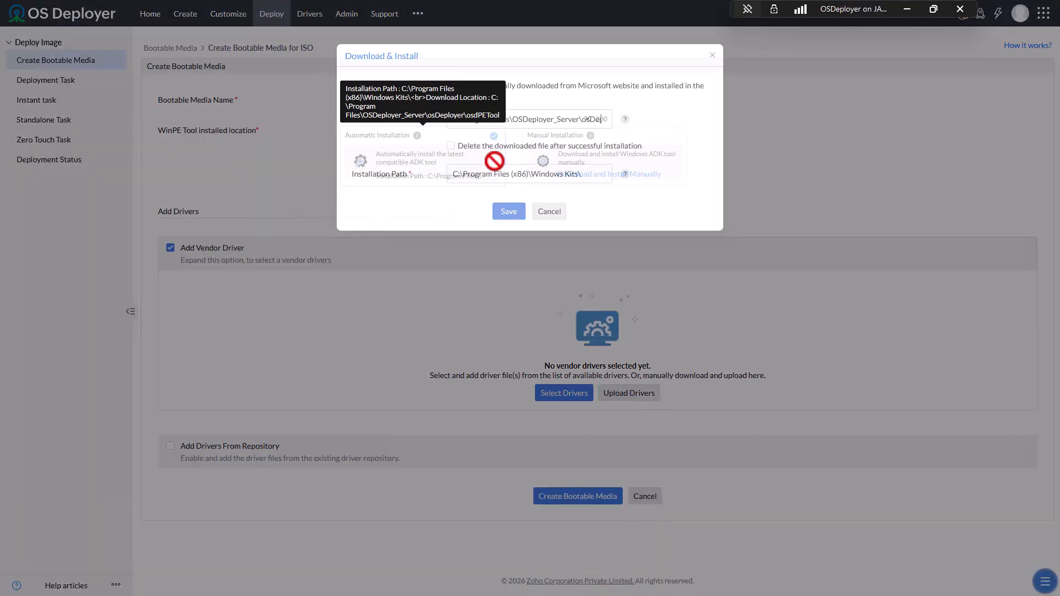
pyautogui.click(488, 160)
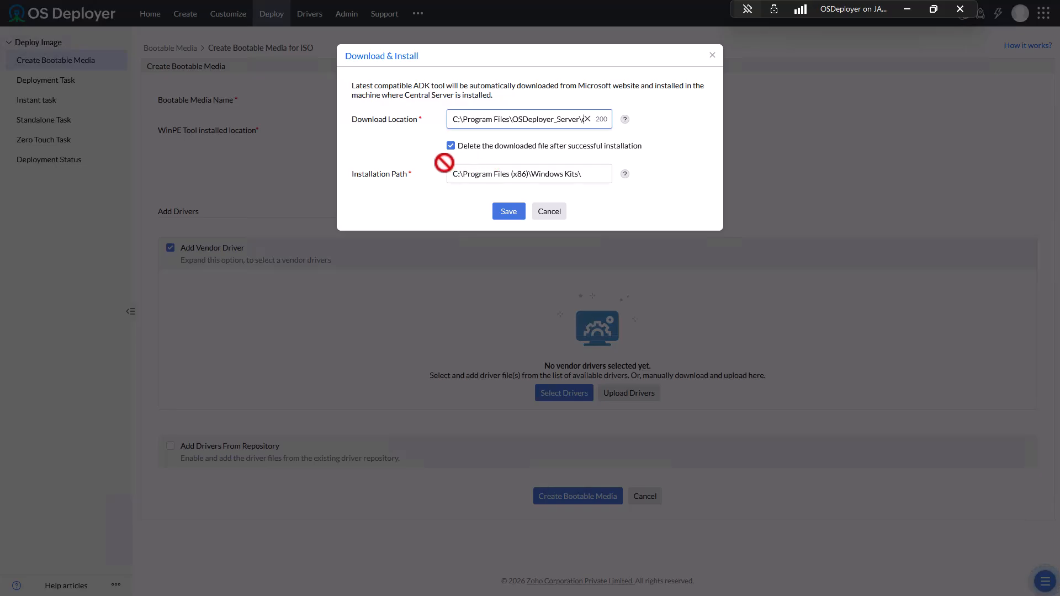
pyautogui.click(509, 211)
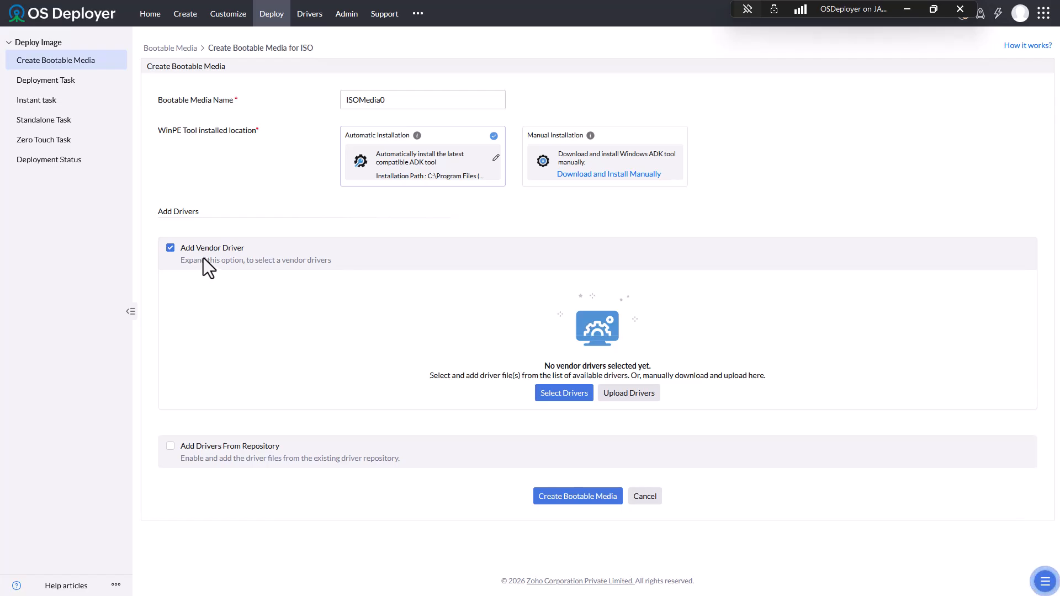
# - Enable repository drivers, scan the driver repository, review discovered drivers, then return to Create Bootable Media
pyautogui.click(221, 448)
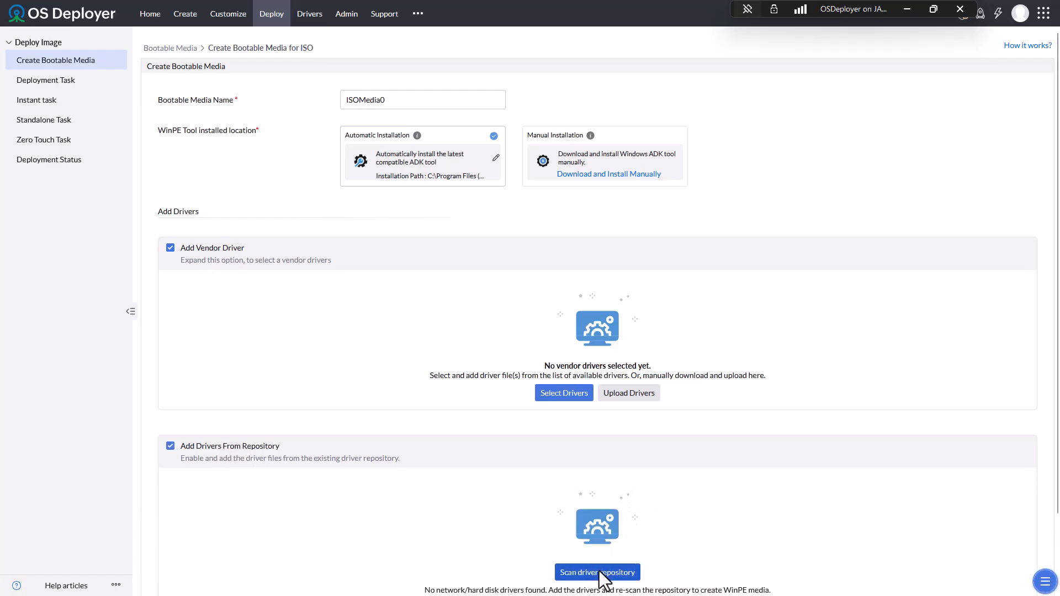
pyautogui.click(599, 570)
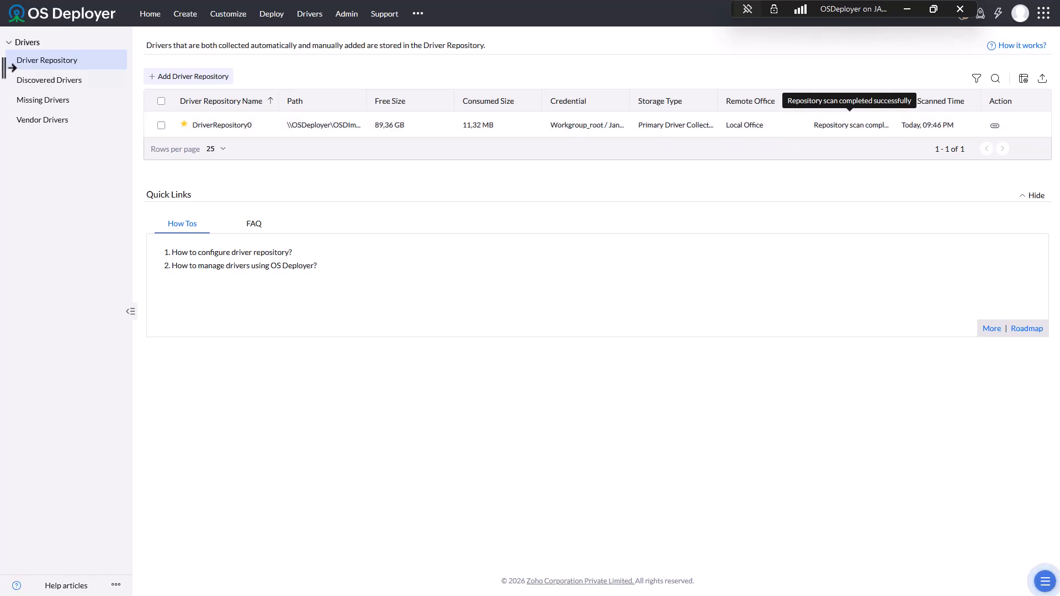
pyautogui.click(78, 79)
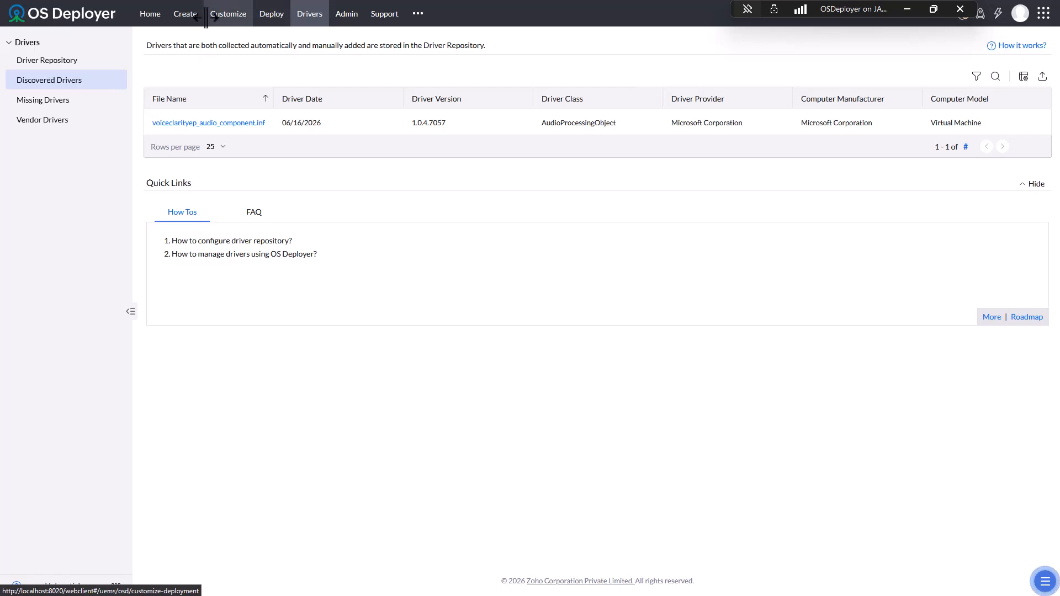
pyautogui.click(263, 14)
pyautogui.click(83, 60)
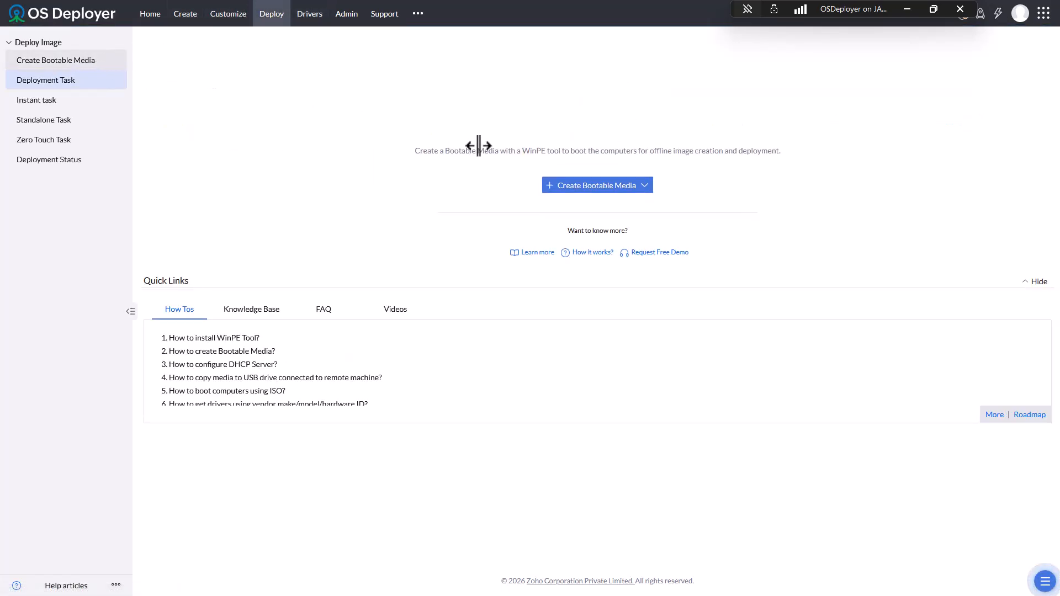
# - Start a new ISO bootable media and turn off the repository and vendor driver options
pyautogui.click(595, 190)
pyautogui.click(566, 235)
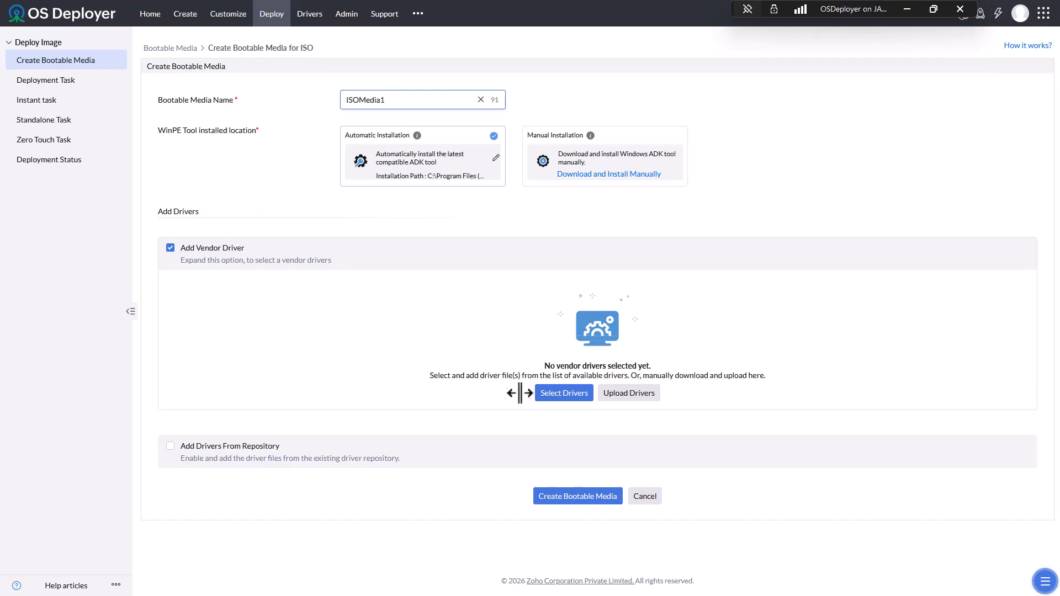
pyautogui.click(170, 448)
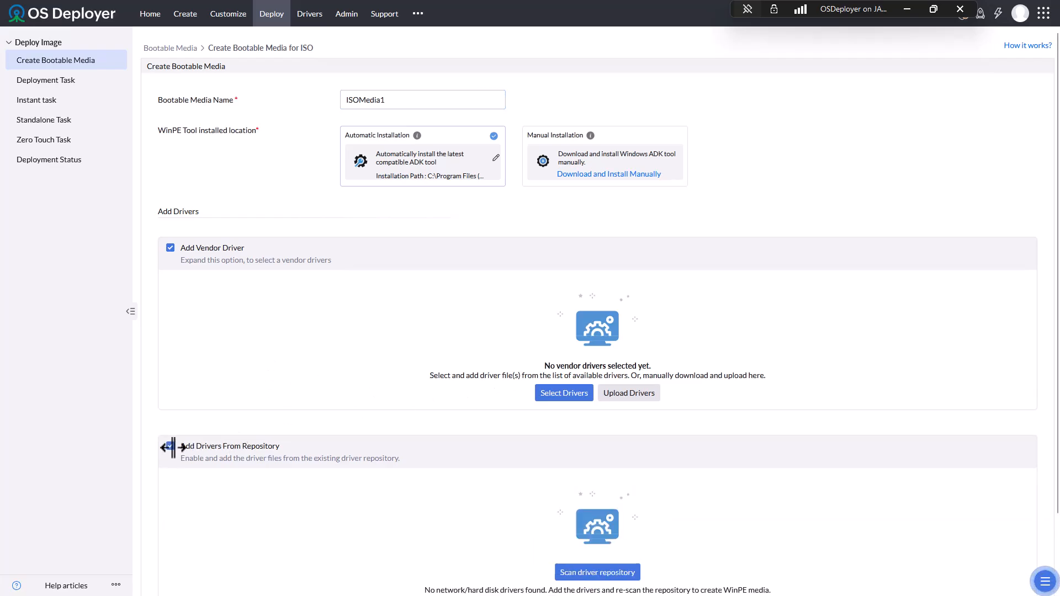
pyautogui.scroll(-2, 475, 454)
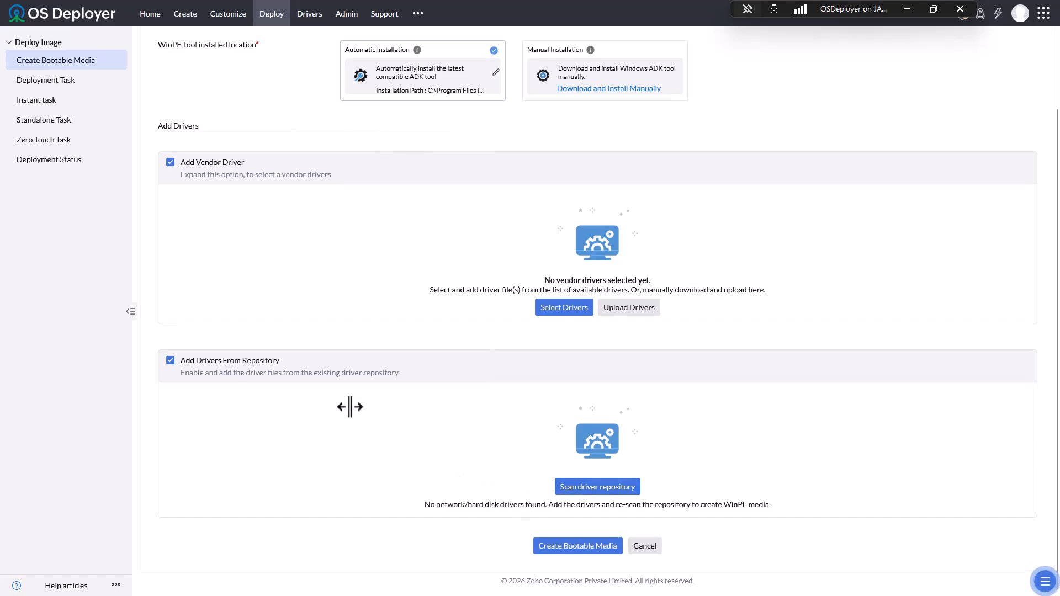
pyautogui.click(170, 360)
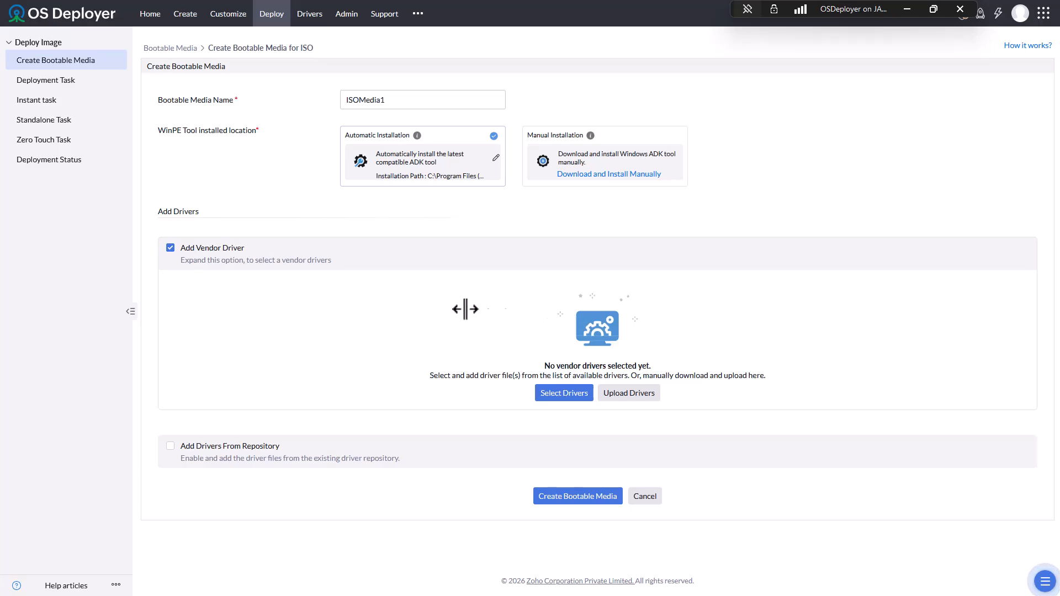
pyautogui.click(170, 248)
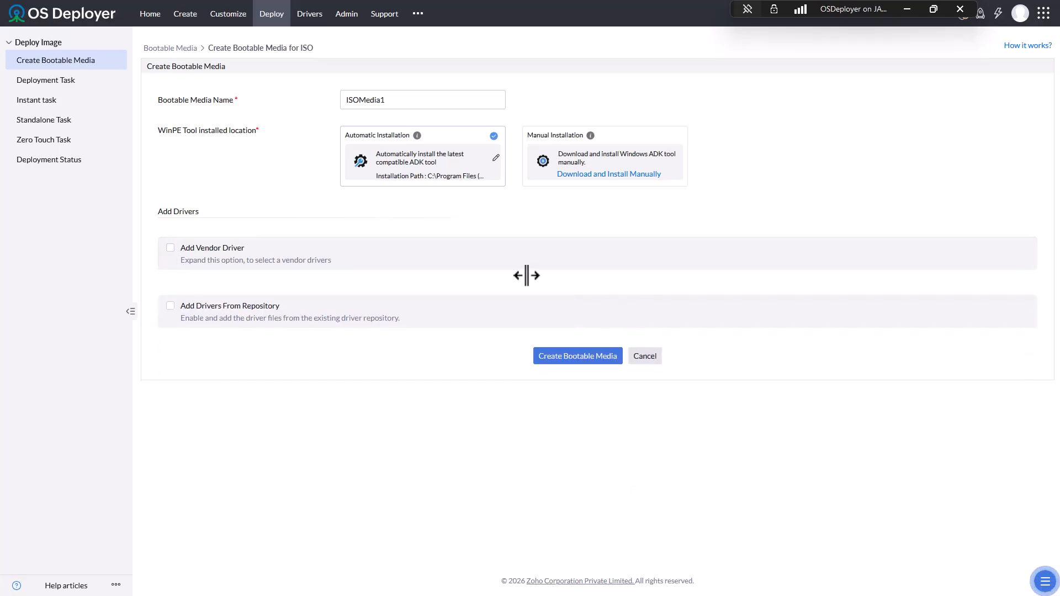
pyautogui.click(571, 355)
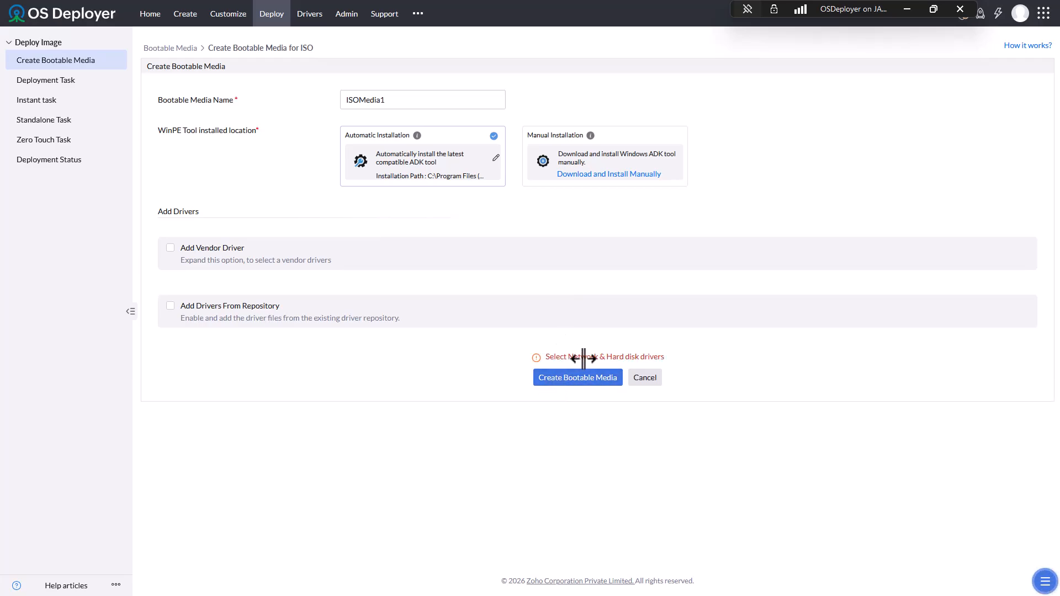
# - Re-enable vendor drivers and add the DELL WinPE11.0 driver pack to ISOMedia1
pyautogui.click(182, 249)
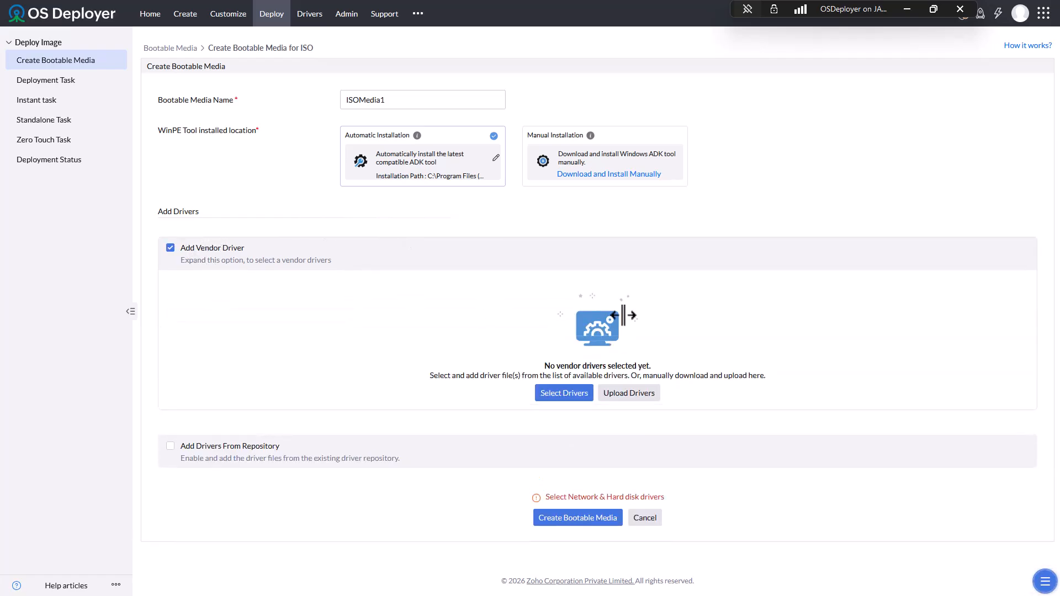
pyautogui.click(576, 393)
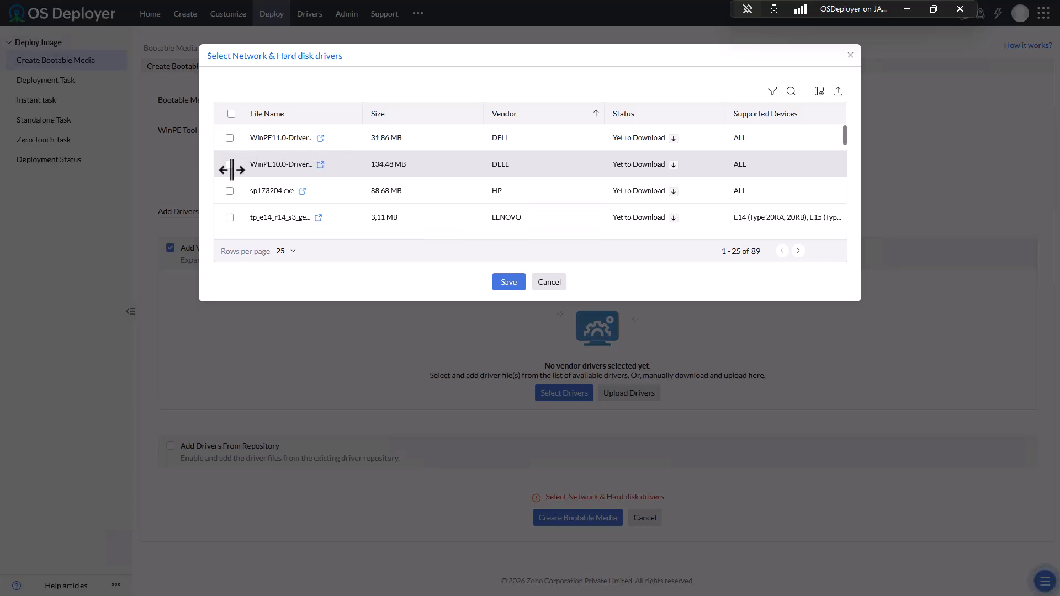
pyautogui.click(230, 138)
pyautogui.click(505, 281)
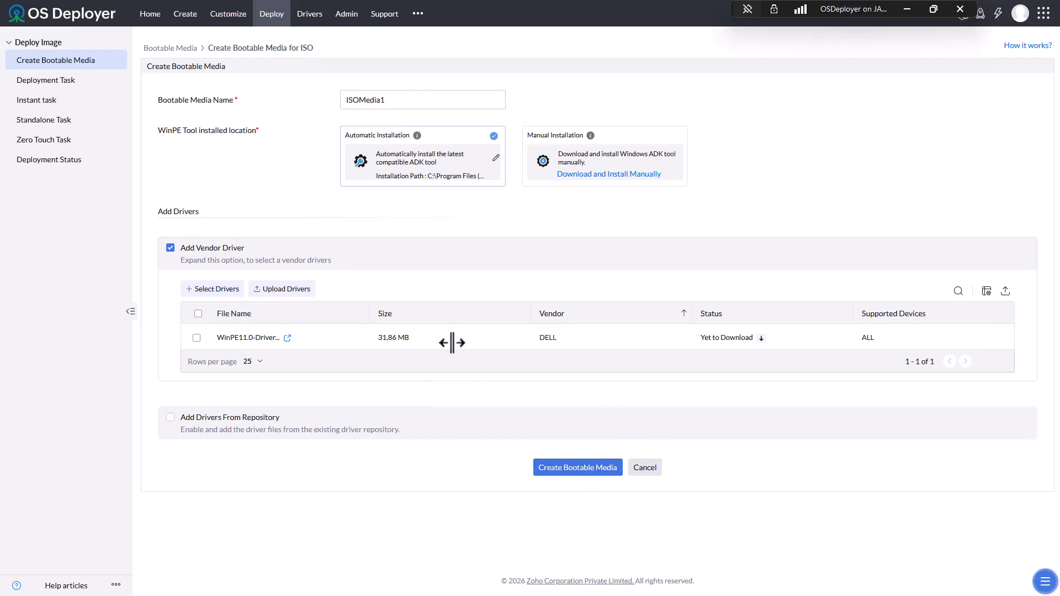
# - Create the ISOMedia1 bootable media with WinPE 11 and the Dell driver queued for download
pyautogui.click(579, 468)
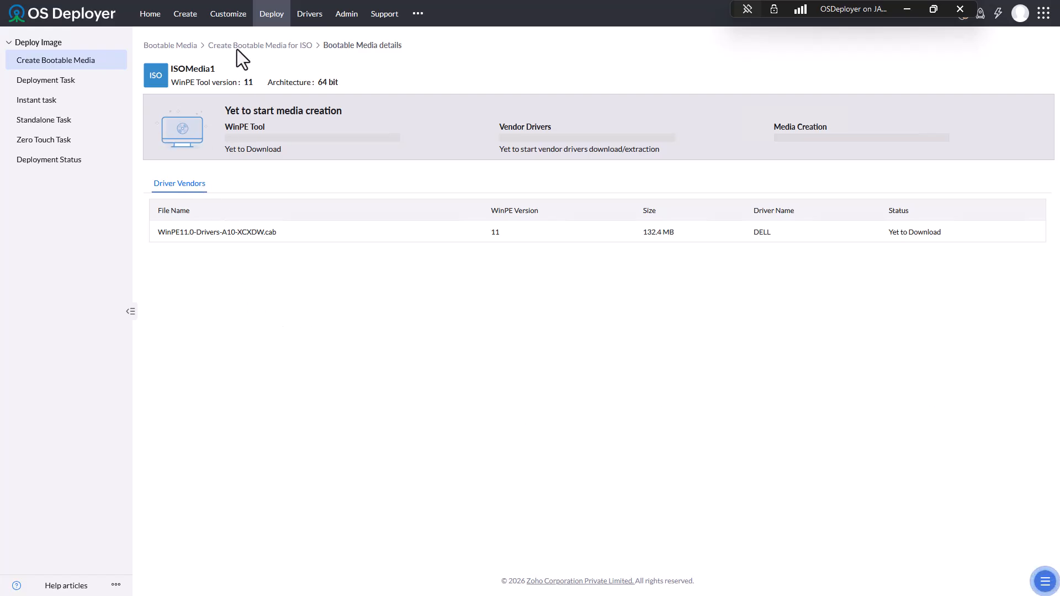
# - Create a new deployment template and rename Template0 to Win11-Pro
pyautogui.click(227, 19)
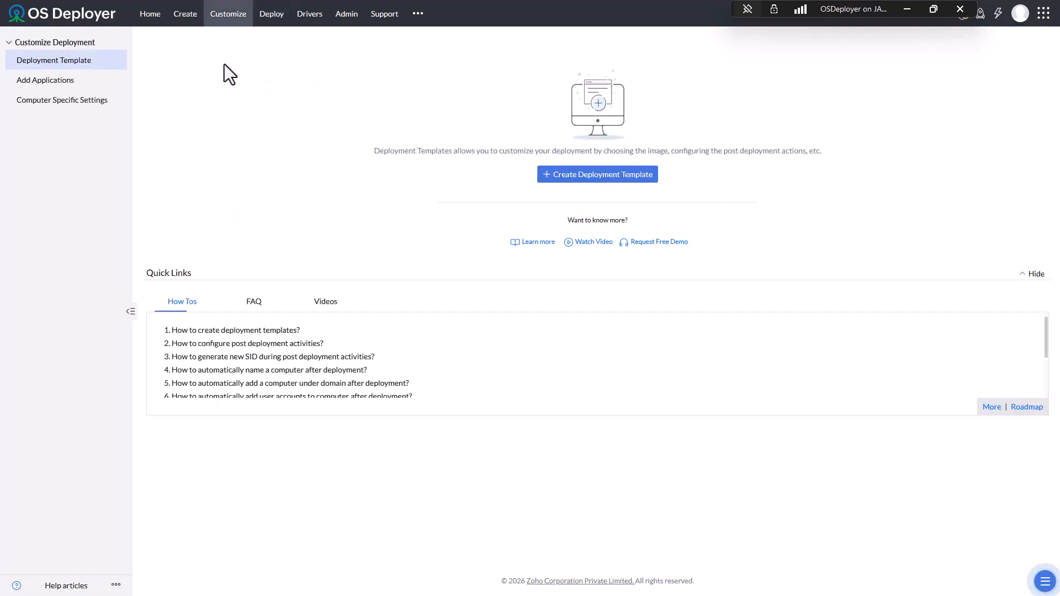
pyautogui.click(593, 180)
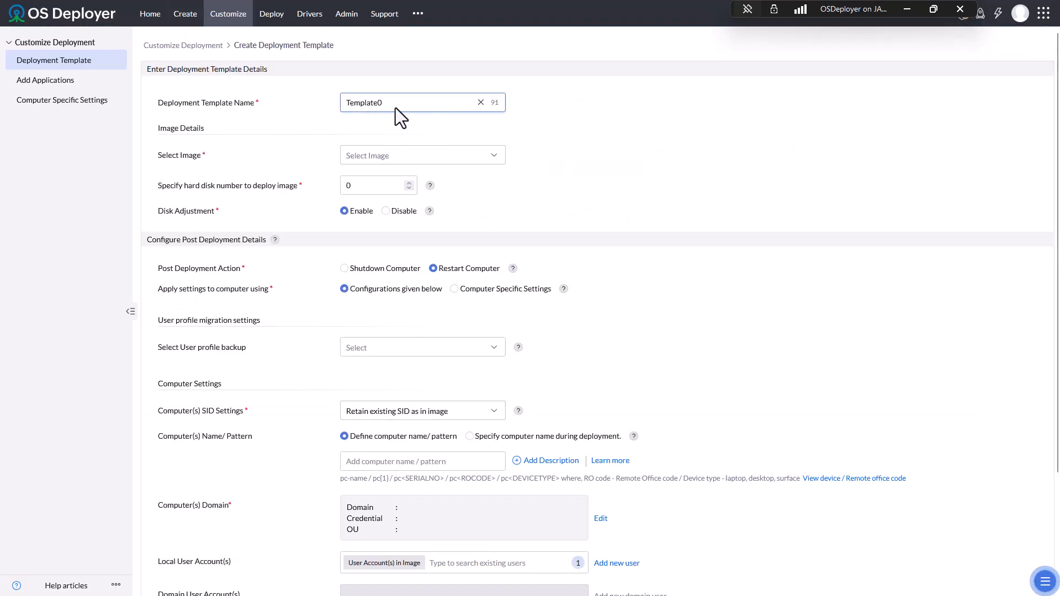
pyautogui.moveTo(396, 108); pyautogui.dragTo(160, 101)
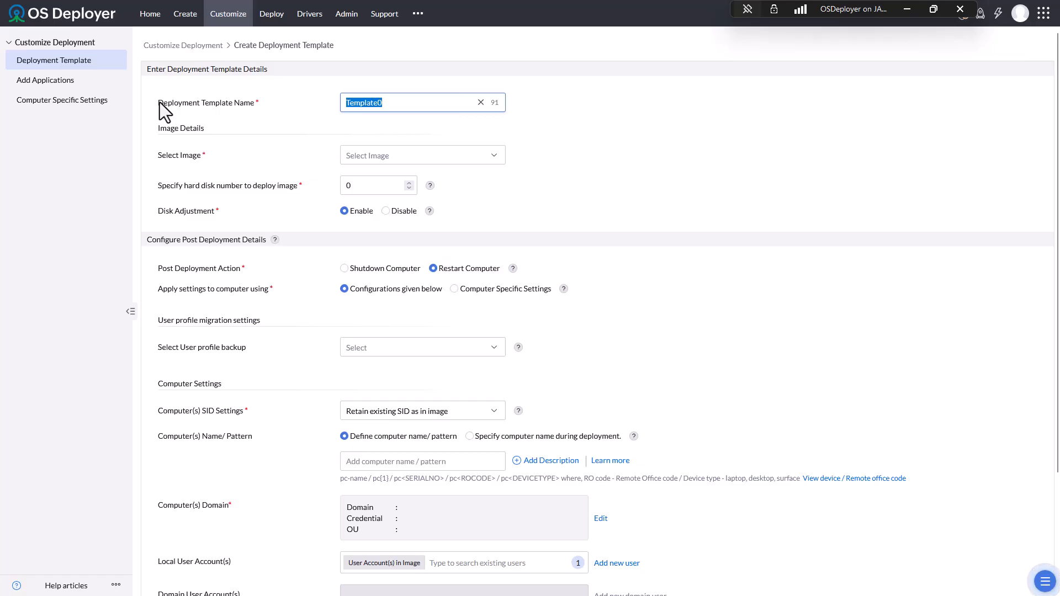
pyautogui.write('Win11-Pro')
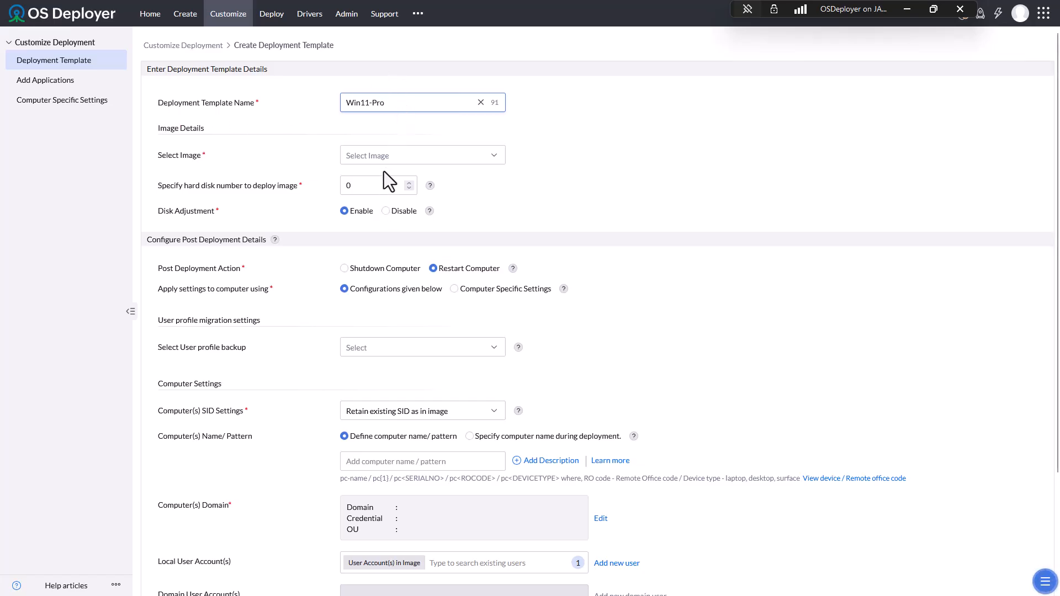
pyautogui.click(392, 159)
pyautogui.click(393, 203)
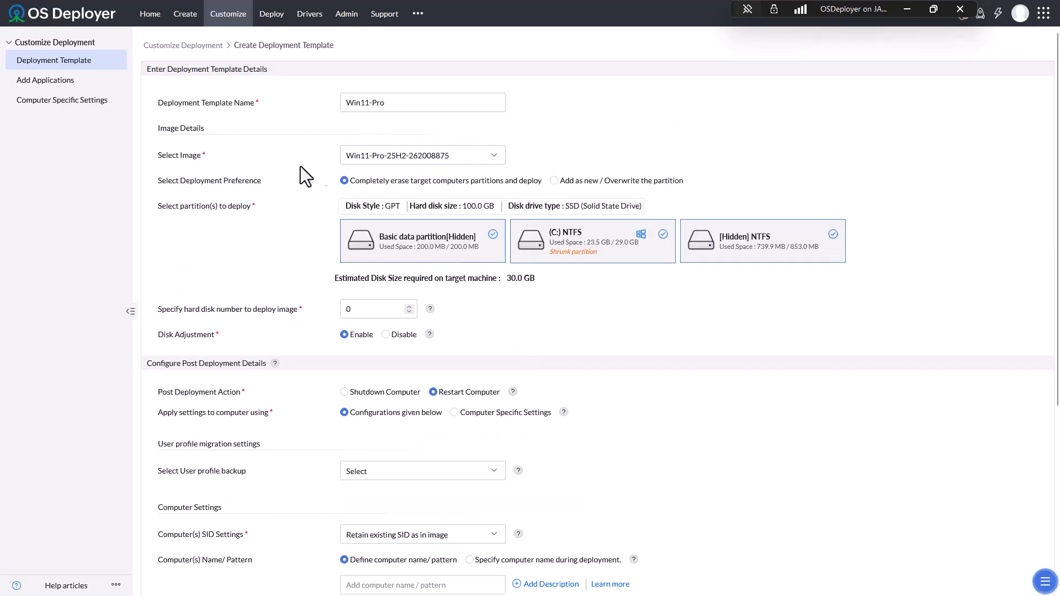
pyautogui.scroll(-2, 256, 273)
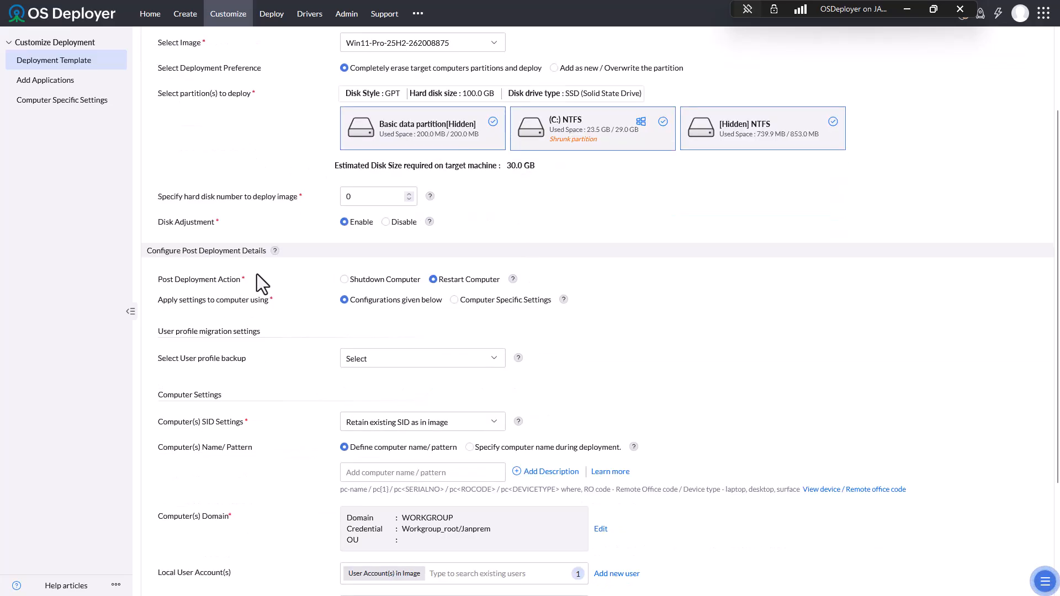
pyautogui.scroll(-3, 605, 375)
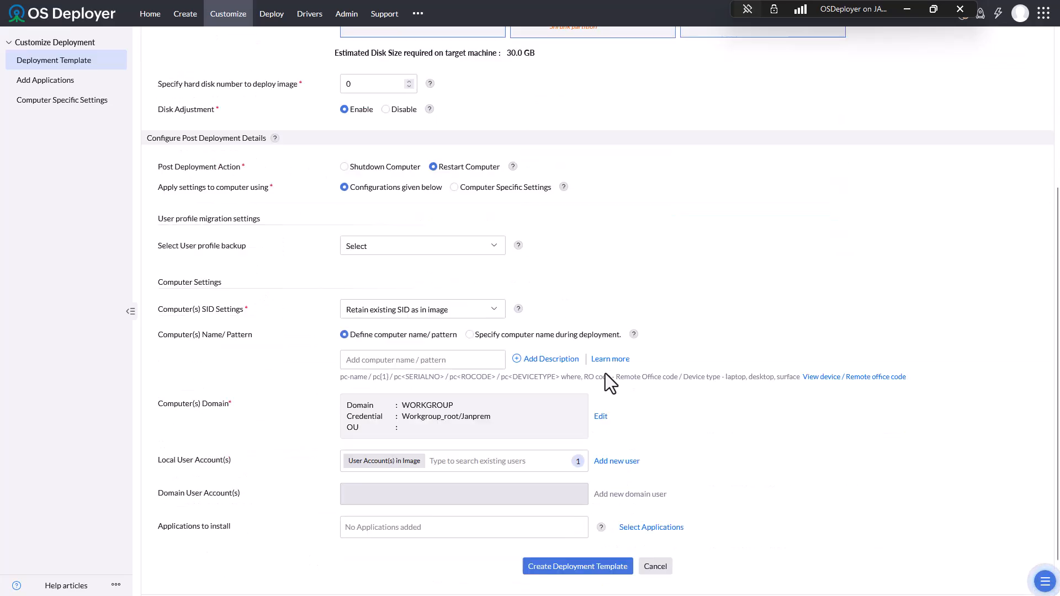
pyautogui.scroll(3, 604, 375)
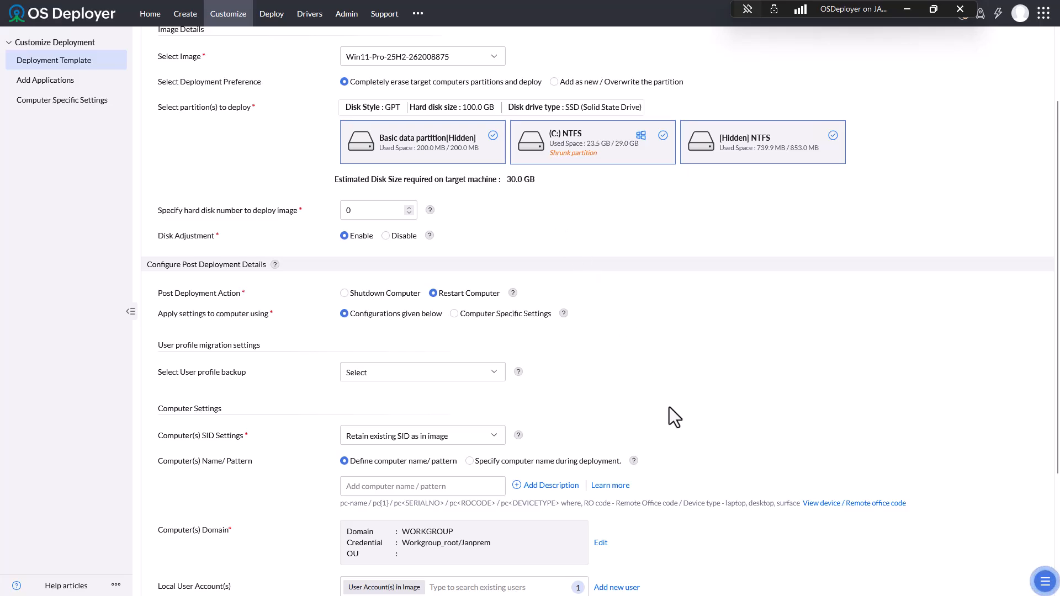
pyautogui.scroll(-1, 670, 407)
pyautogui.scroll(1, 737, 335)
# - Switch the template to Computer Specific Settings and open Add Computer Details for one computer
pyautogui.click(454, 313)
pyautogui.click(588, 313)
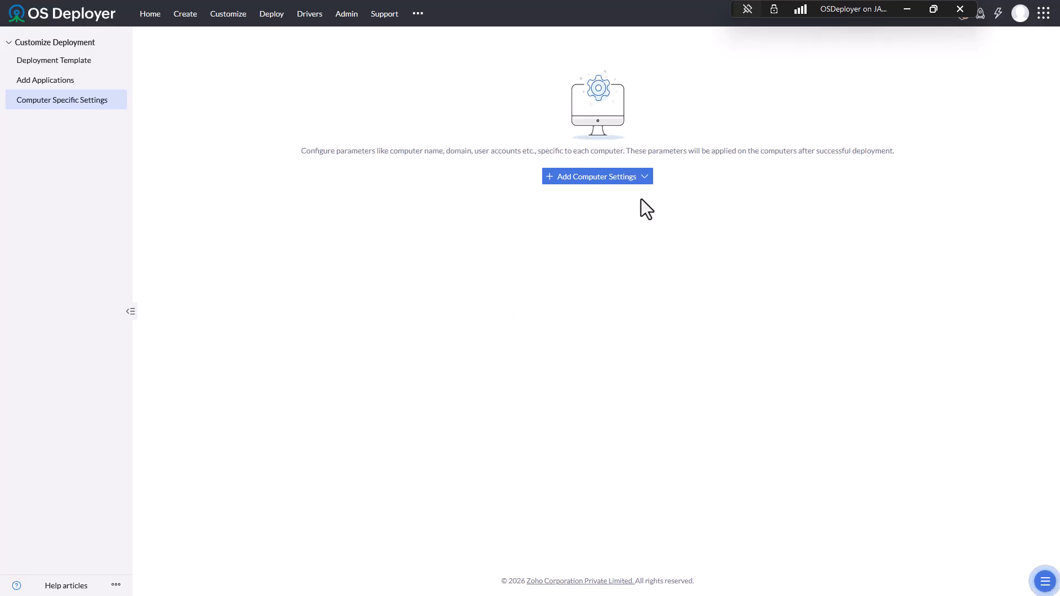
pyautogui.click(641, 180)
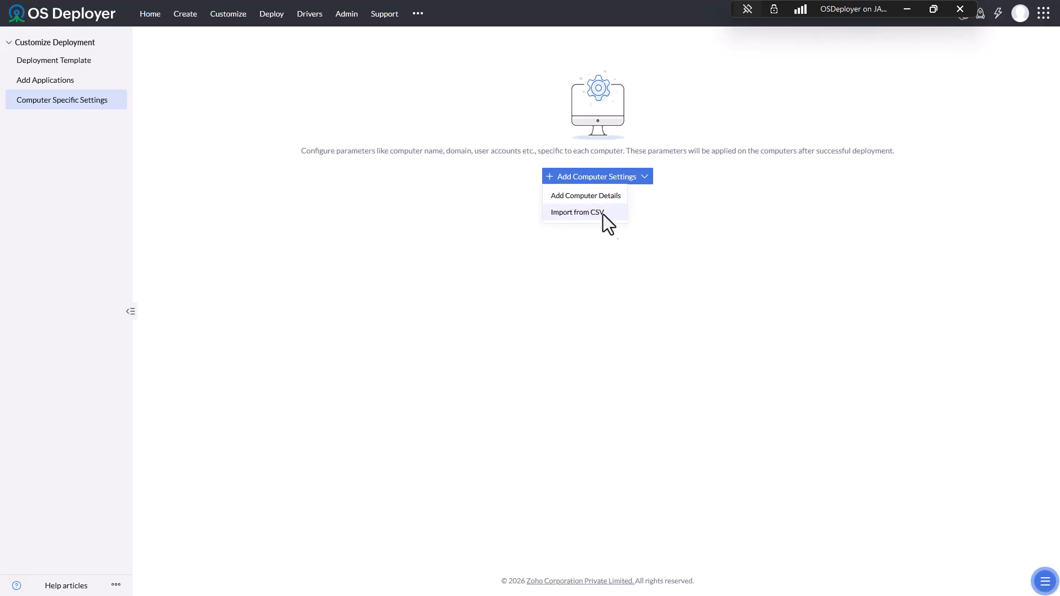
pyautogui.click(597, 197)
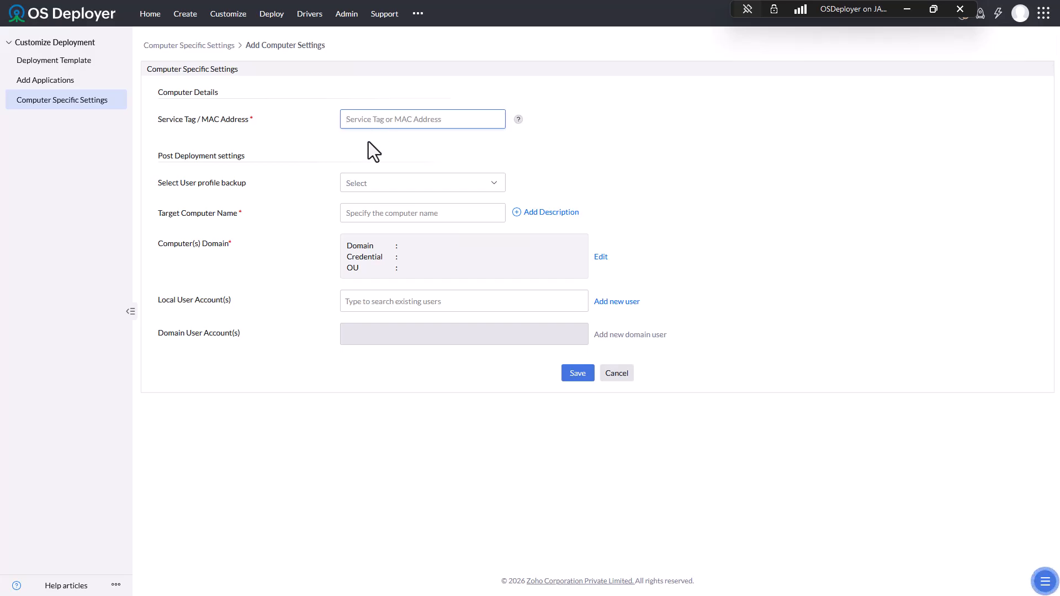
# - Review the user profile backup options, cancel the details, and return to the Add Computer Settings form
pyautogui.click(382, 185)
pyautogui.click(629, 152)
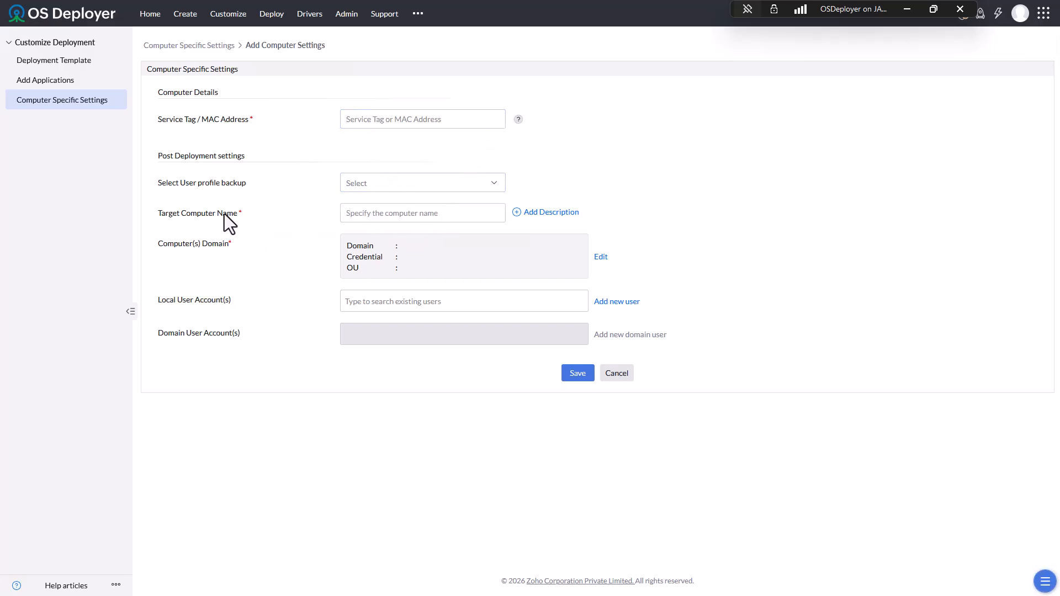
pyautogui.click(412, 211)
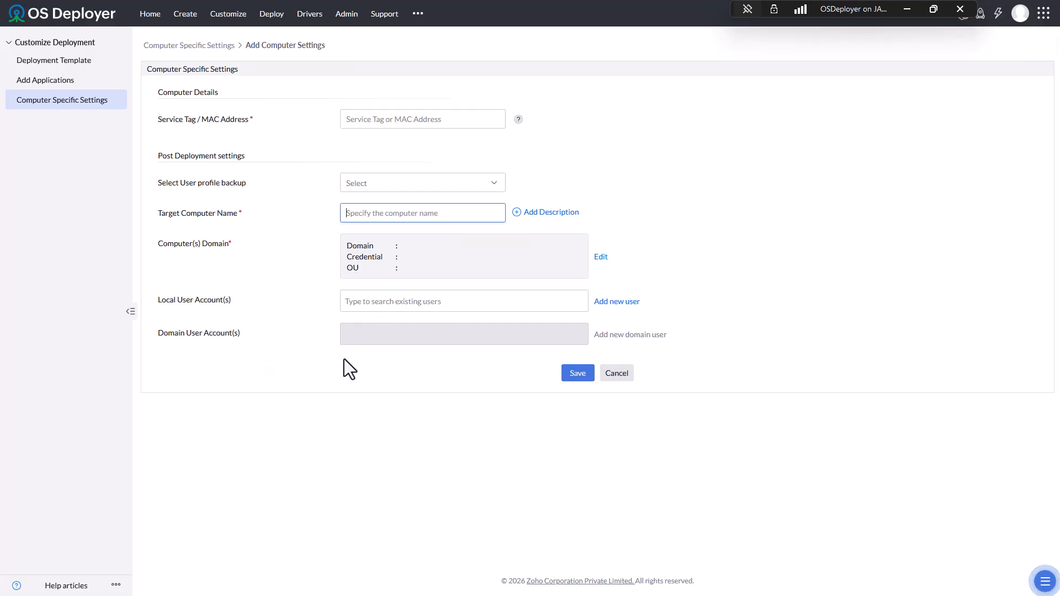
pyautogui.click(615, 374)
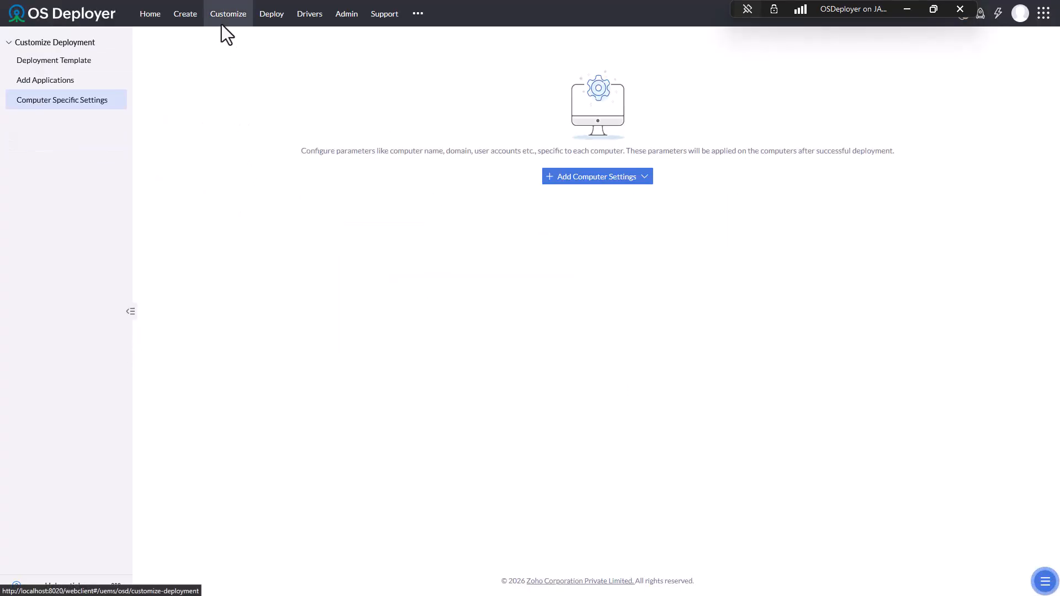
pyautogui.hotkey('alt', 'Left')
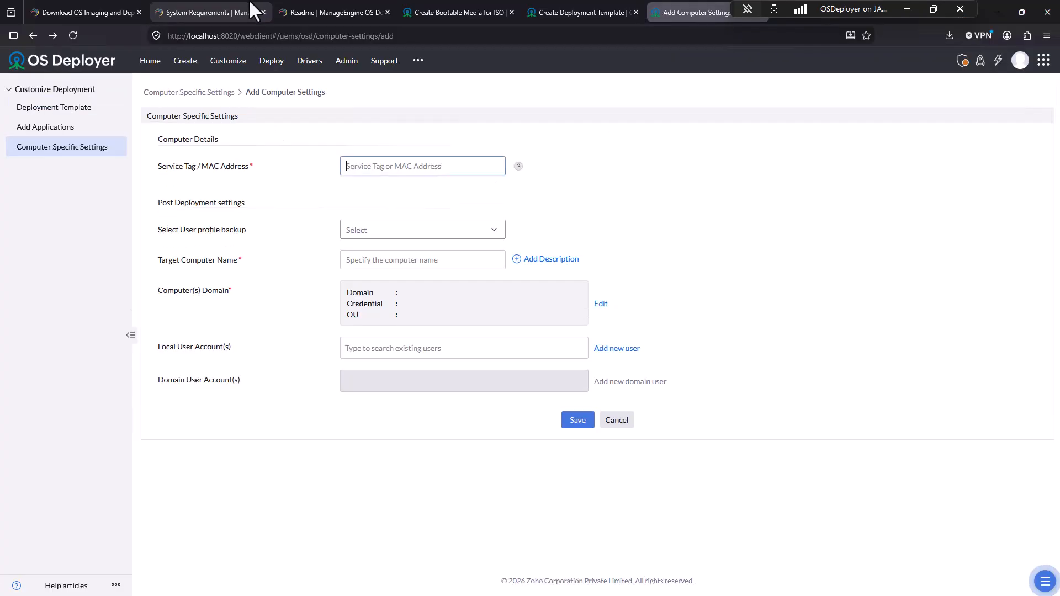
# - Switch the template back to Configurations given below and set SID Settings to Generate new SID
pyautogui.click(564, 12)
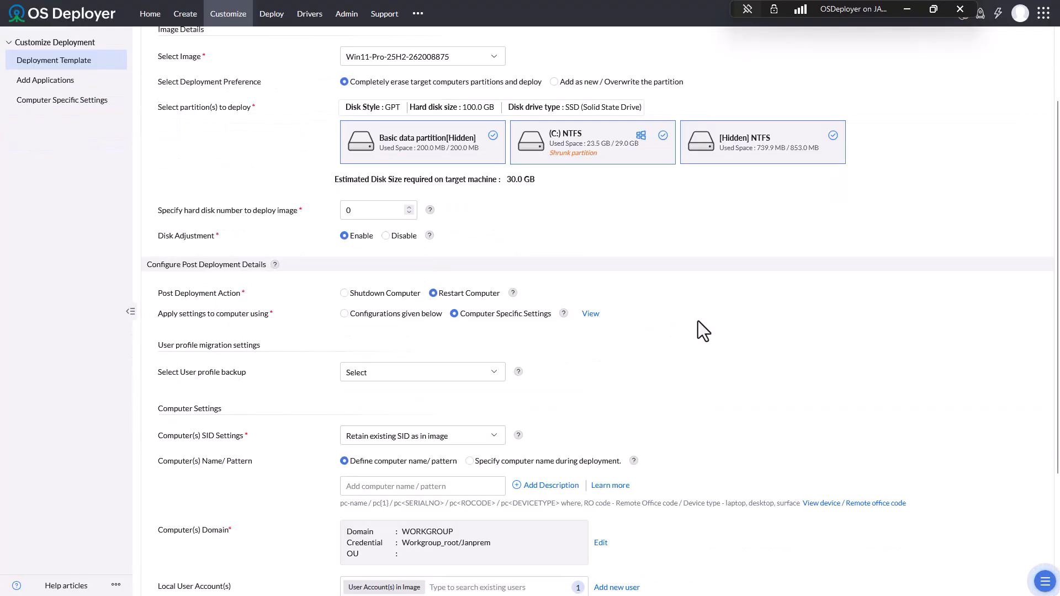
pyautogui.scroll(-1, 697, 357)
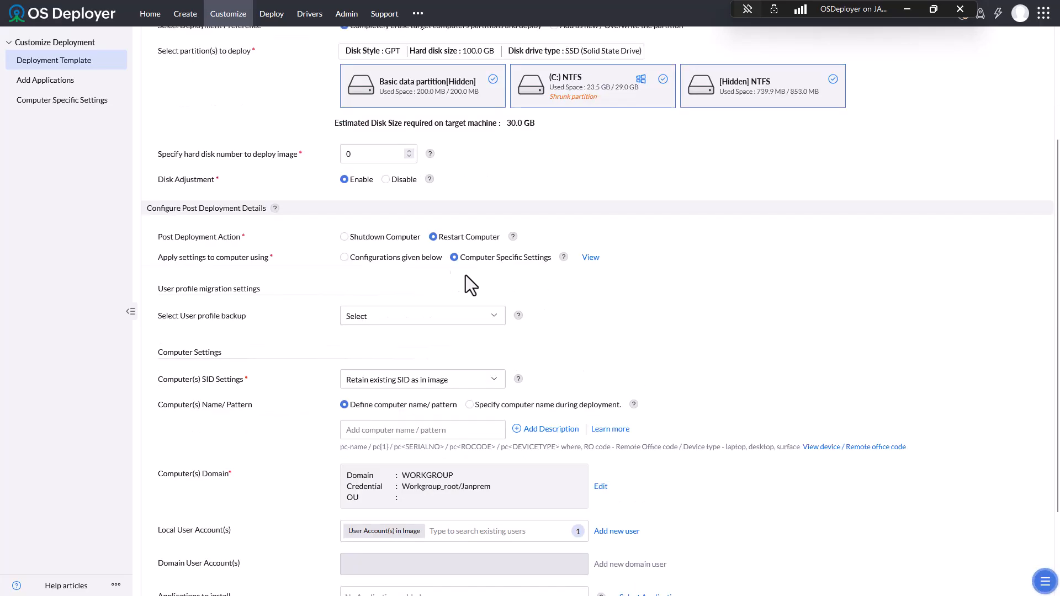
pyautogui.click(389, 259)
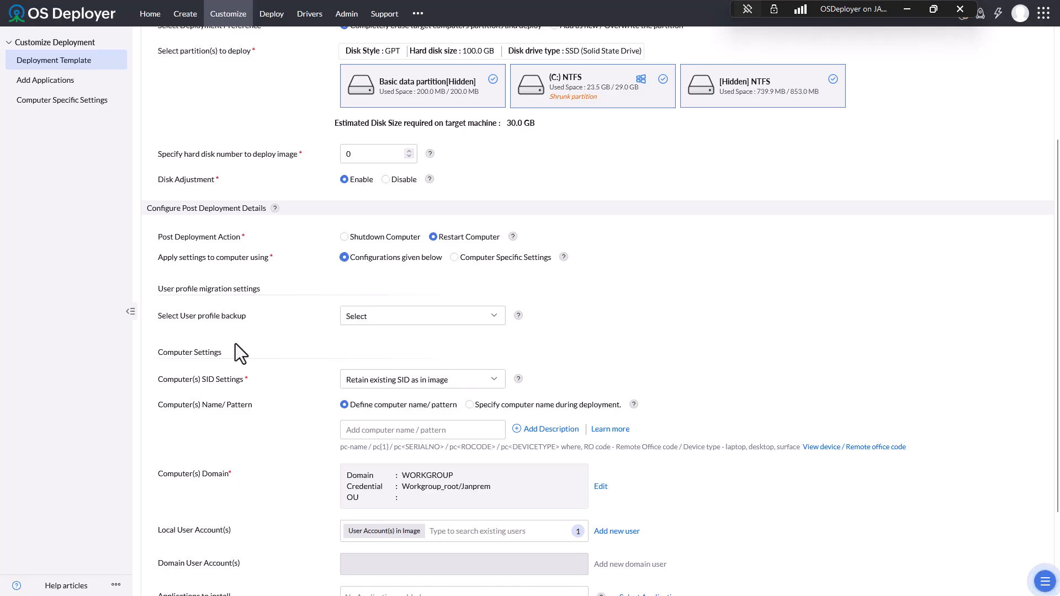
pyautogui.scroll(-1, 236, 342)
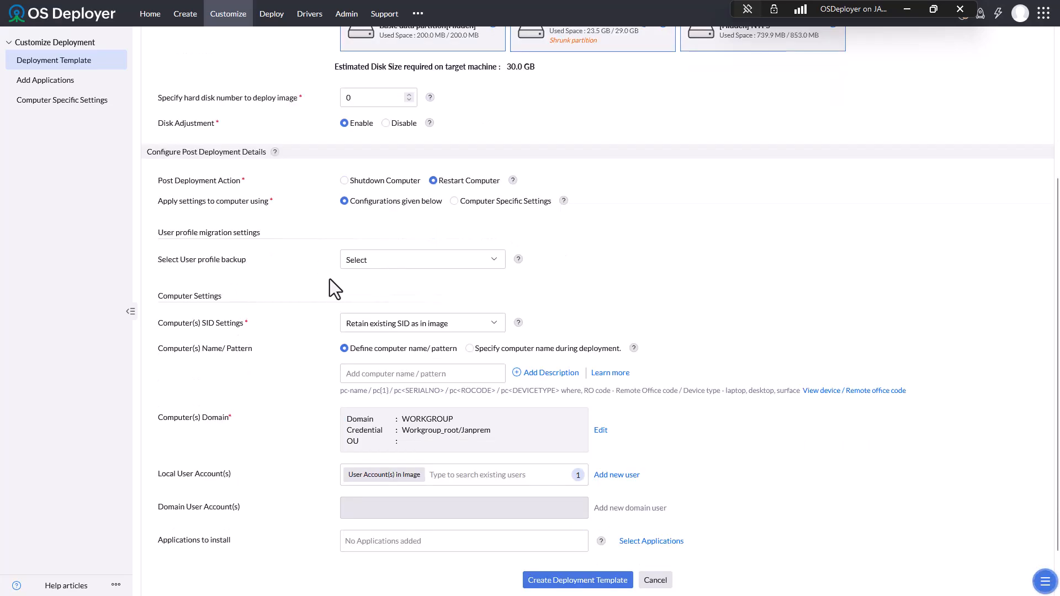
pyautogui.scroll(-1, 330, 283)
pyautogui.click(409, 266)
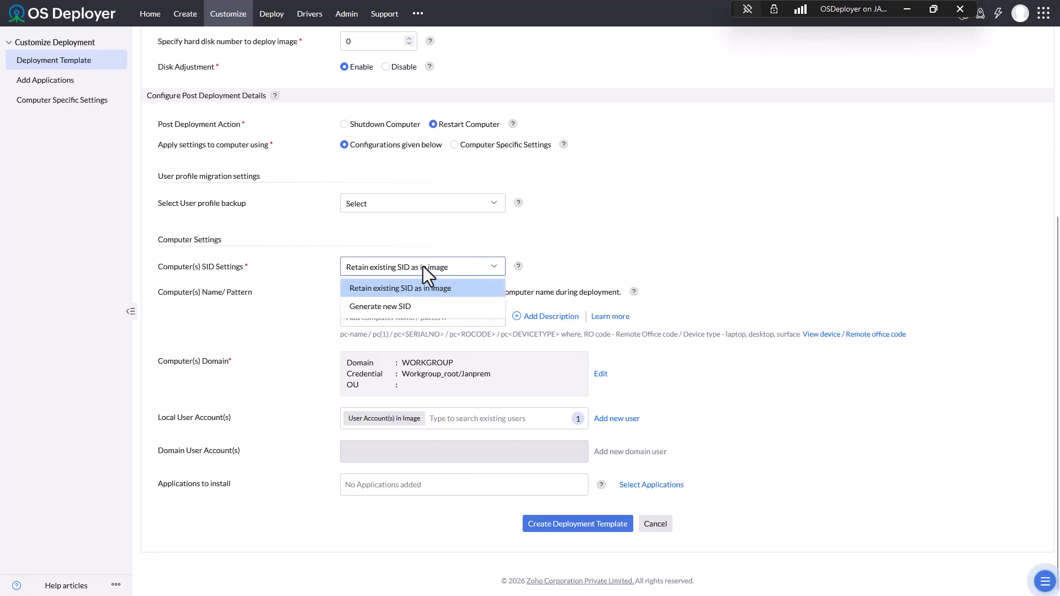
pyautogui.click(393, 307)
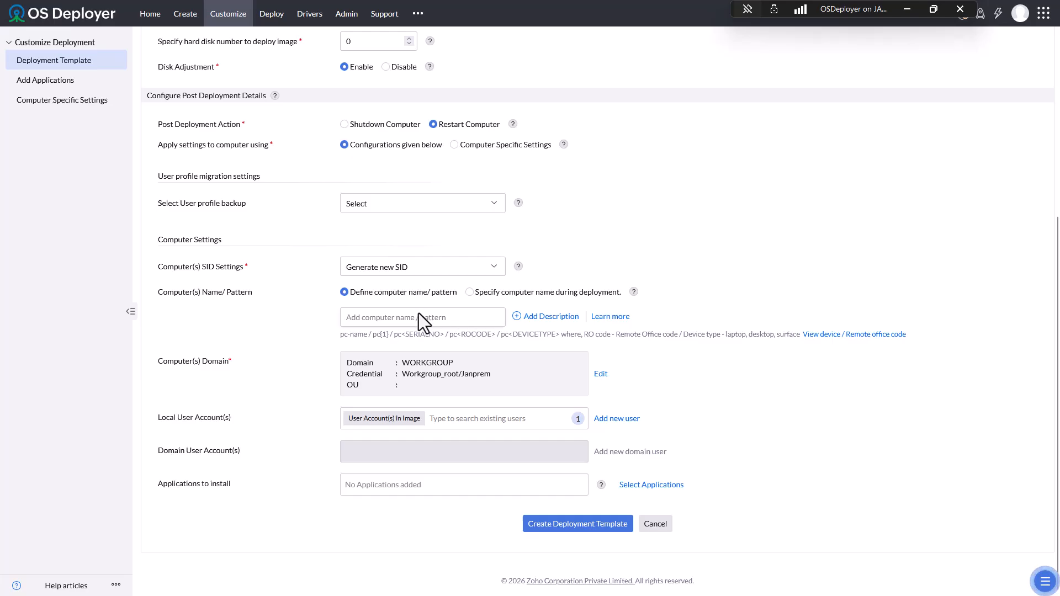
# - Choose to specify the computer name during deployment
pyautogui.moveTo(340, 336); pyautogui.dragTo(831, 324)
pyautogui.click(770, 290)
pyautogui.click(491, 291)
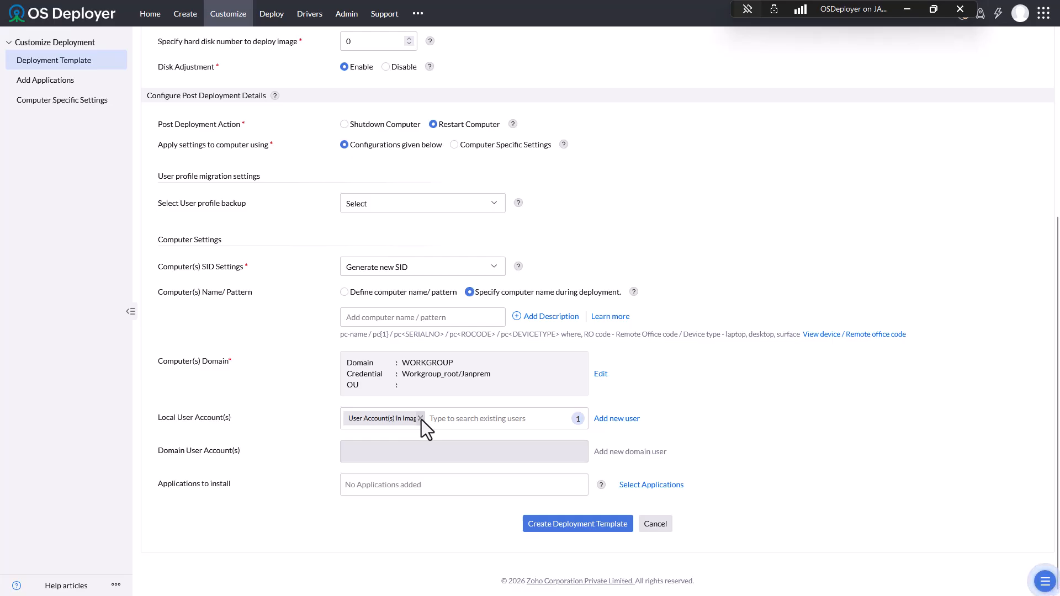
# - Open the Add new user form, look at the user groups, and cancel without adding a user
pyautogui.click(496, 418)
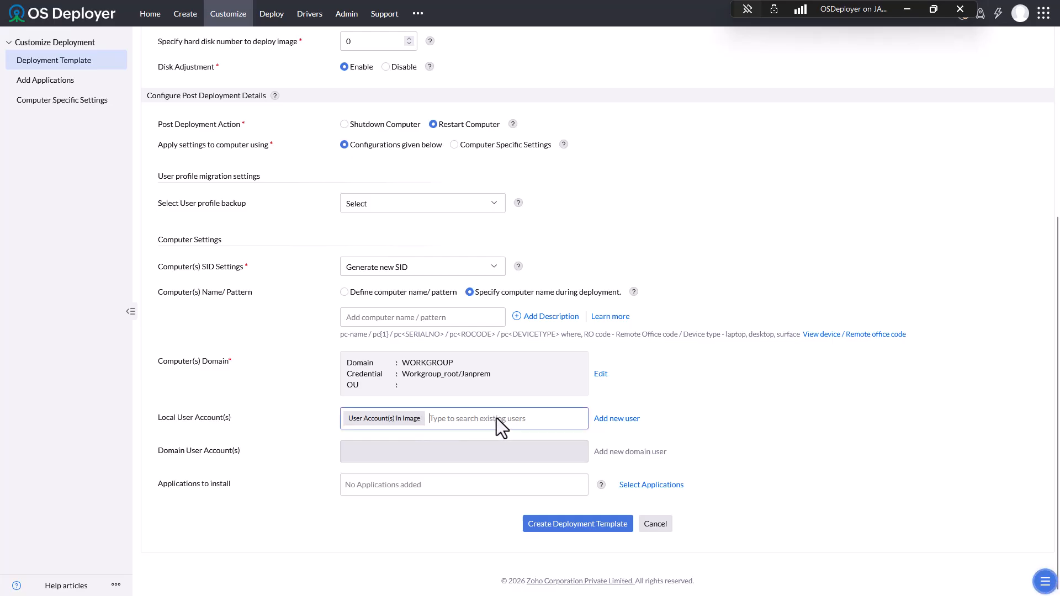
pyautogui.click(607, 422)
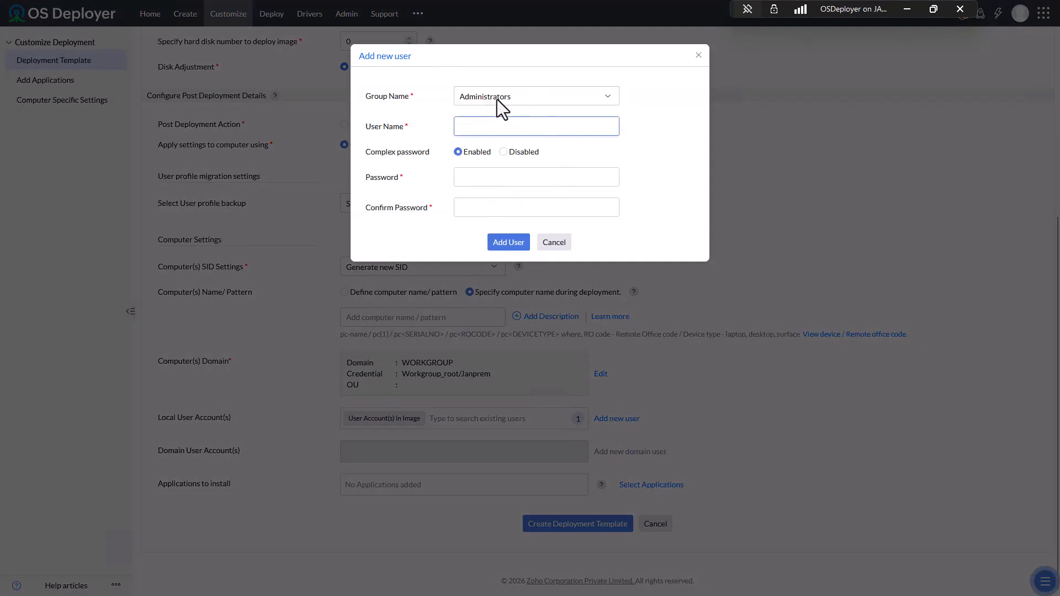
pyautogui.click(522, 97)
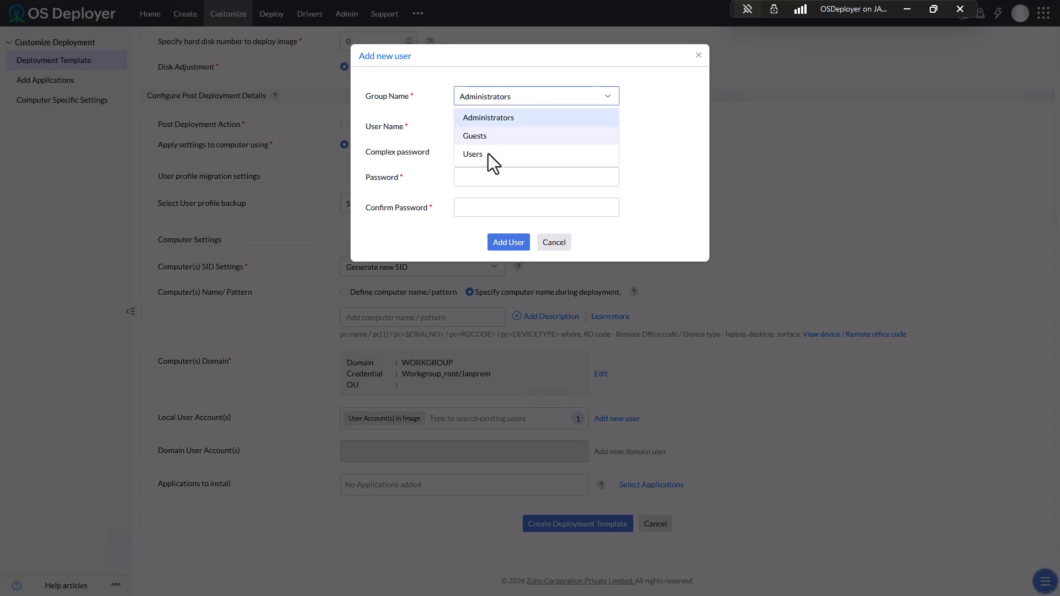
pyautogui.click(633, 55)
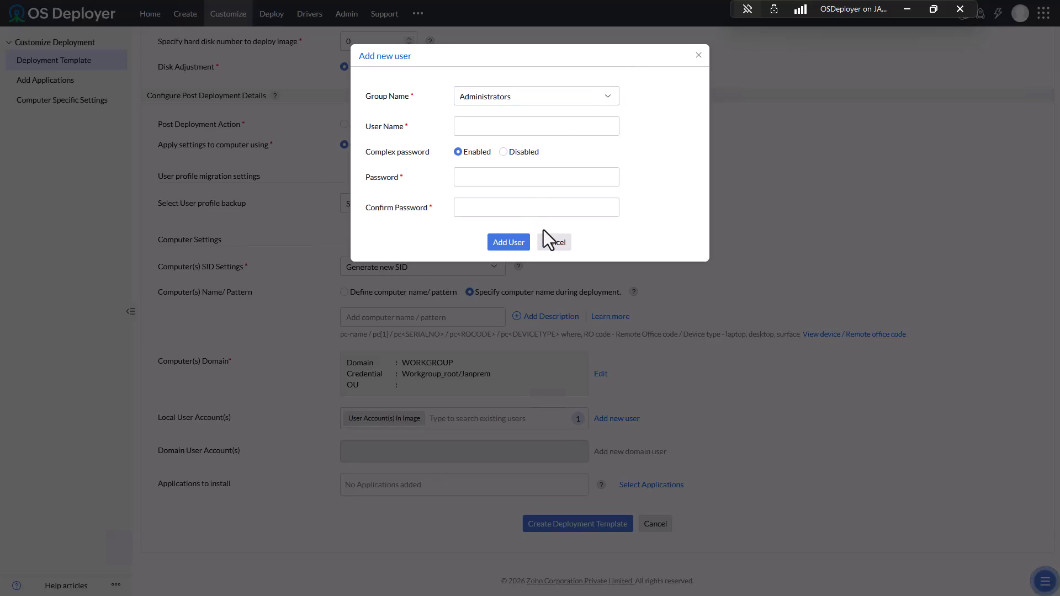
pyautogui.click(552, 243)
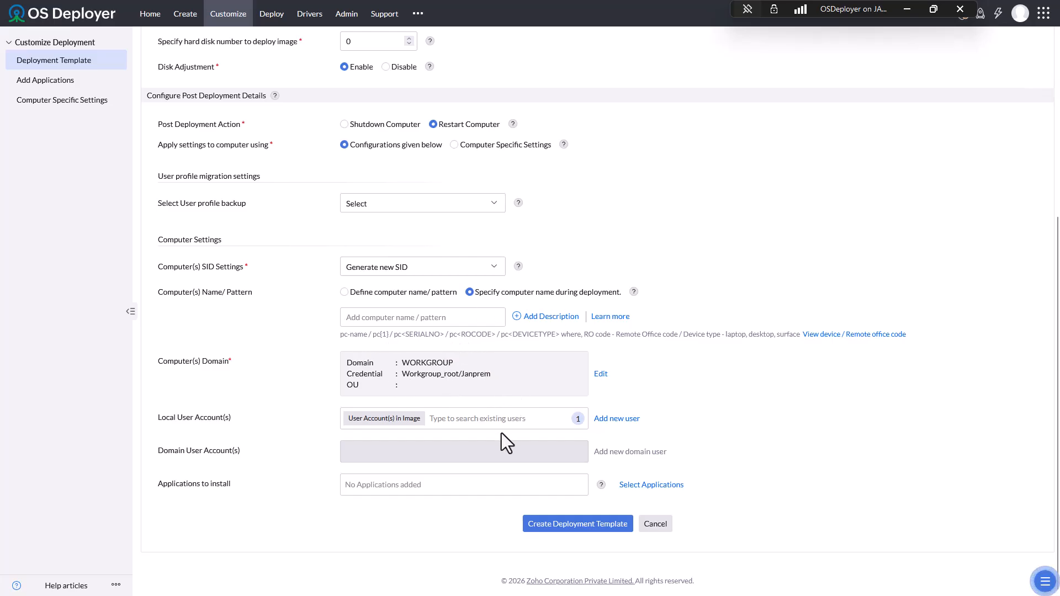
# - Open Add Applications, then cancel and close Select Applications with no application added
pyautogui.click(454, 490)
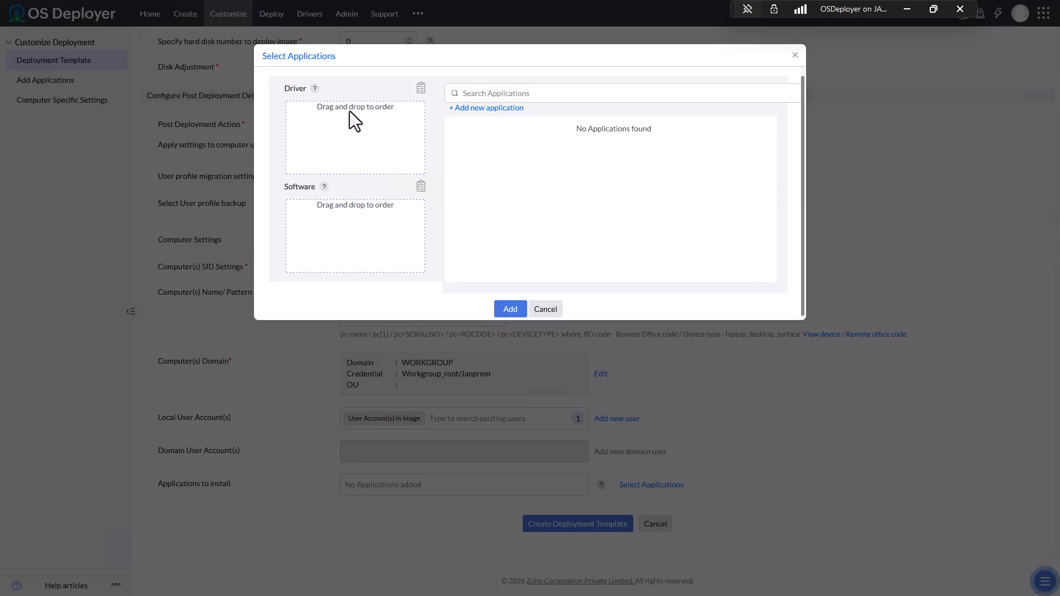
pyautogui.click(463, 108)
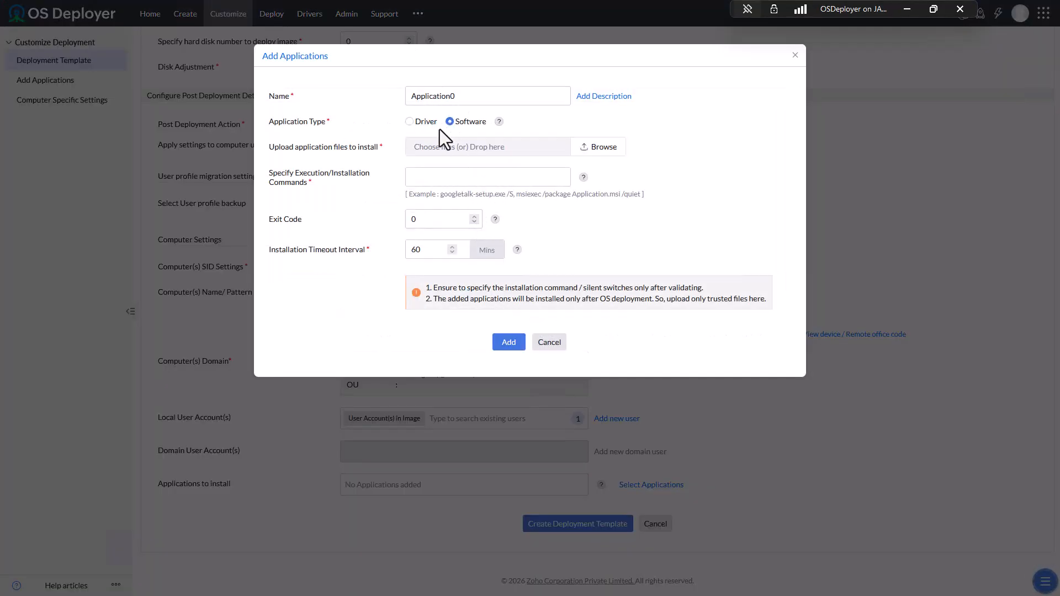
pyautogui.click(424, 122)
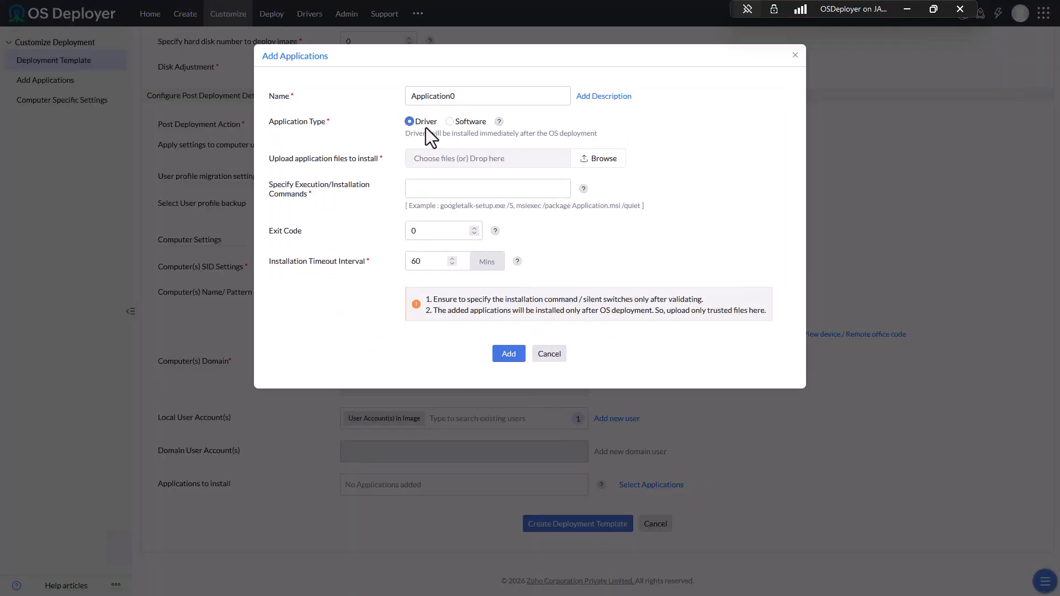
pyautogui.click(463, 121)
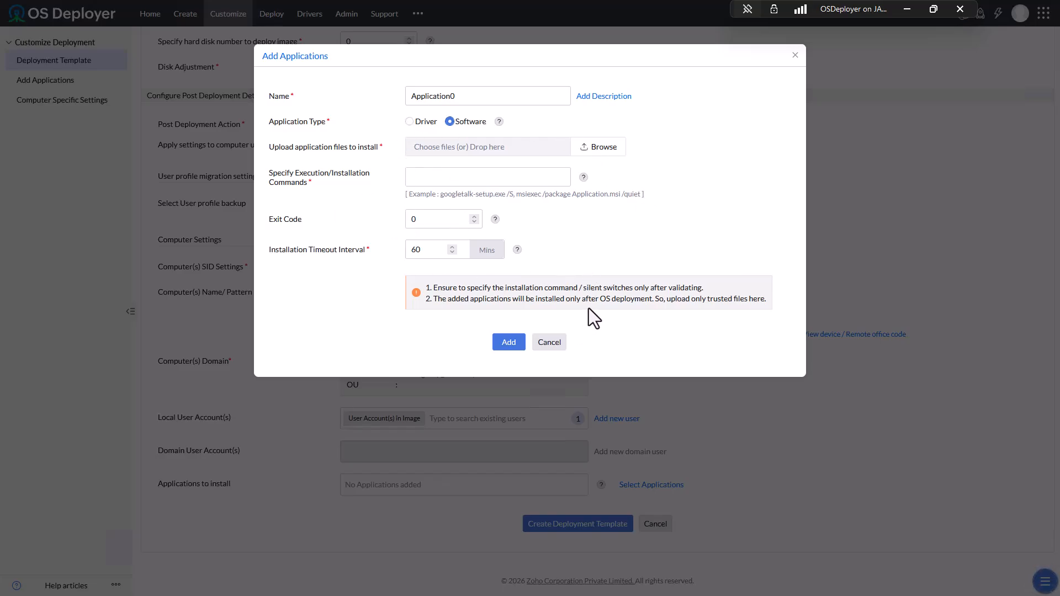
pyautogui.click(555, 346)
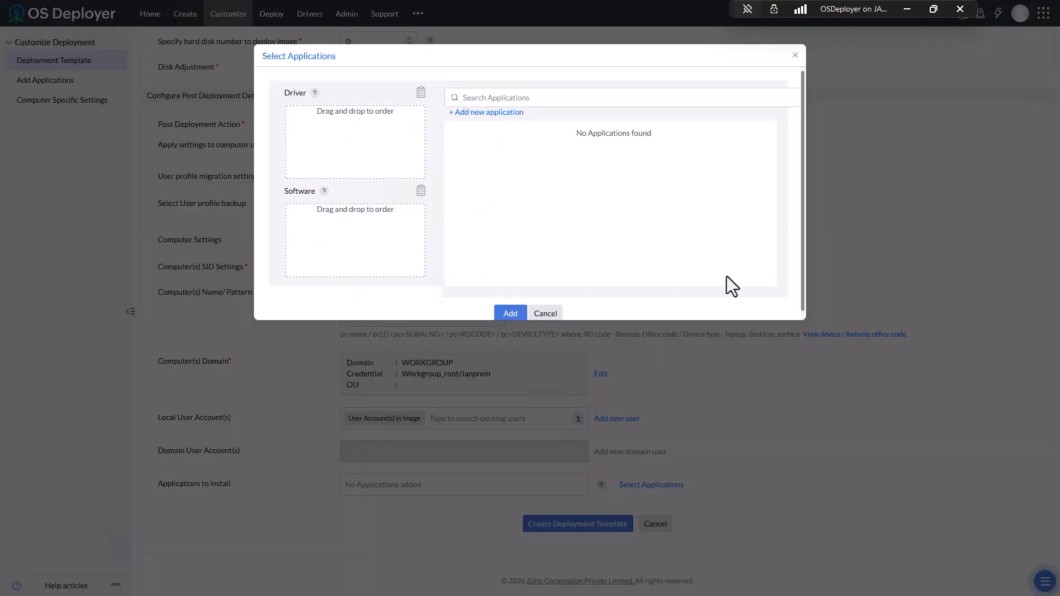
pyautogui.click(795, 56)
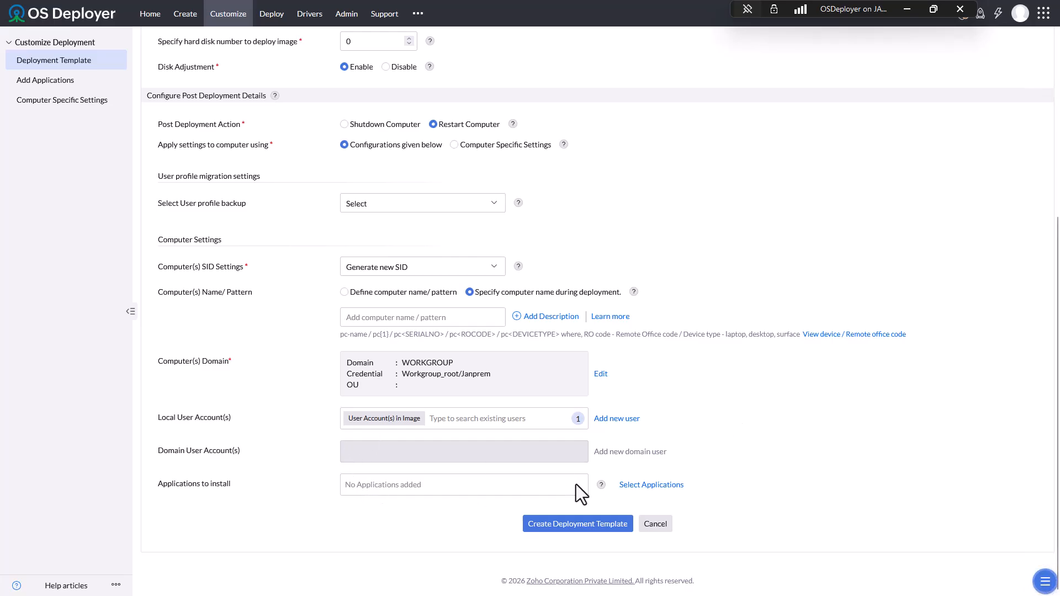
# - Scroll through the Win11-Pro template form to review its settings
pyautogui.scroll(4, 418, 412)
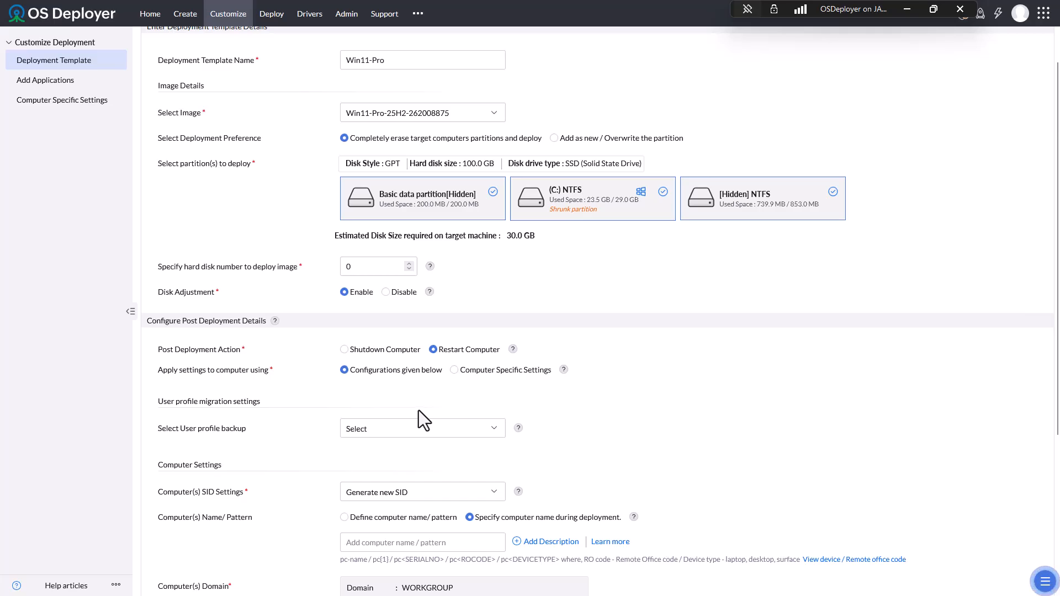
pyautogui.scroll(1, 419, 410)
pyautogui.scroll(-5, 419, 410)
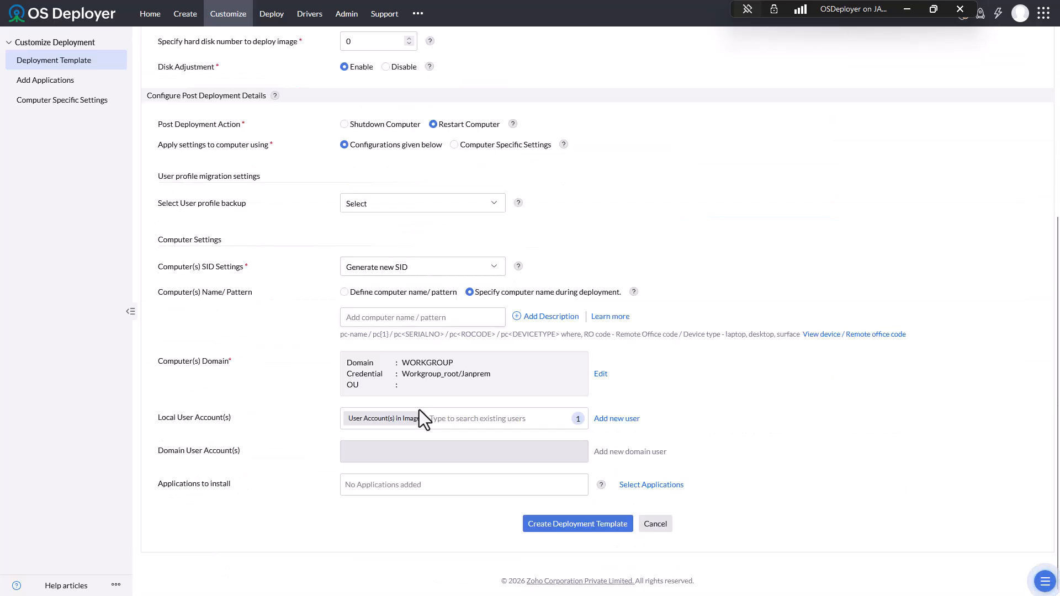
# - Save the Win11-Pro deployment template, check ISOMedia1's creation progress, and go to Deployment Task
pyautogui.click(594, 525)
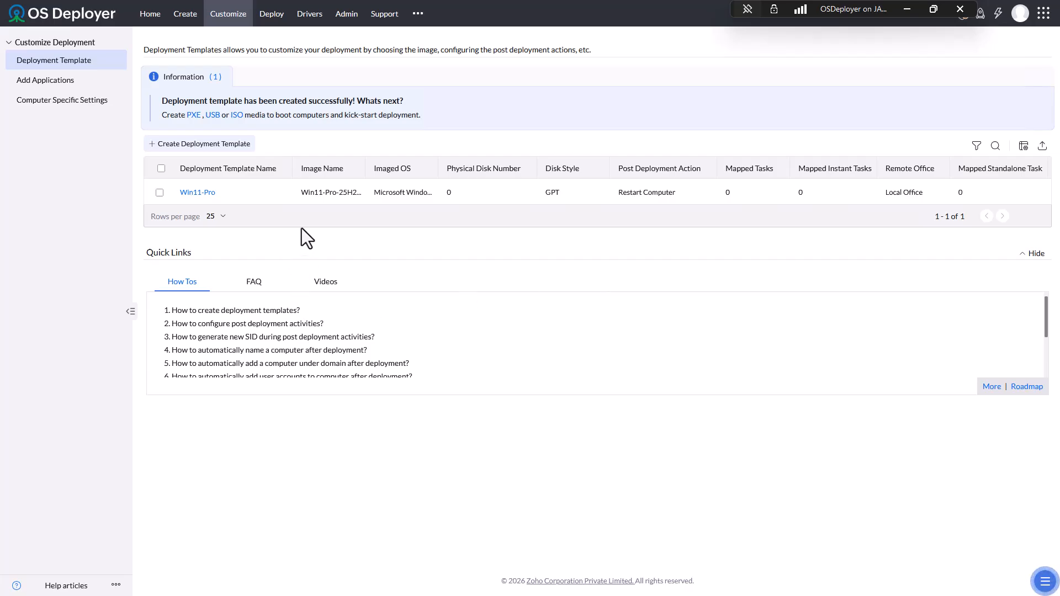
pyautogui.click(276, 15)
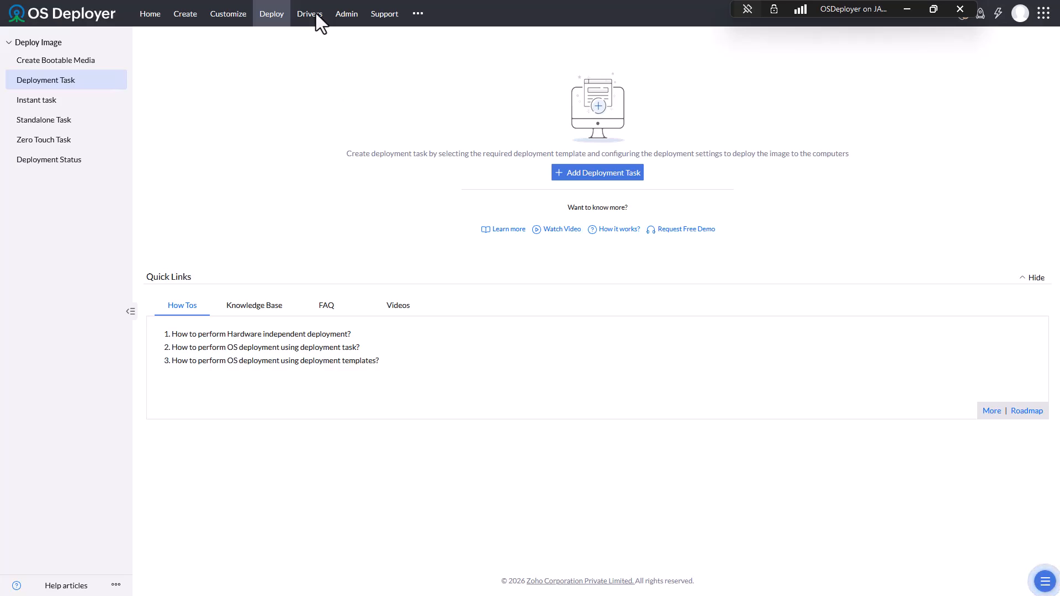
pyautogui.click(70, 62)
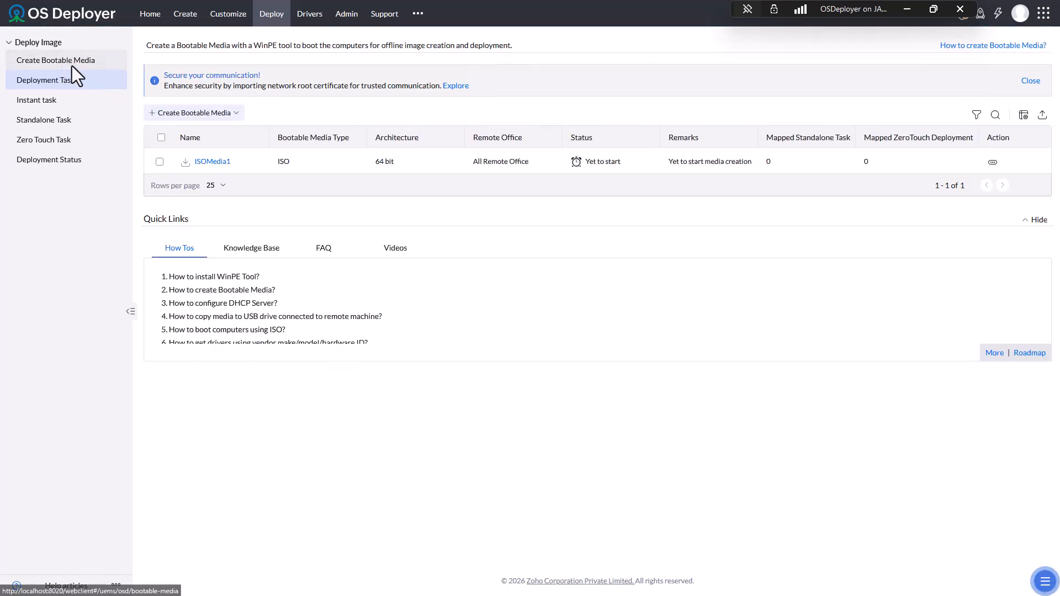
pyautogui.click(213, 162)
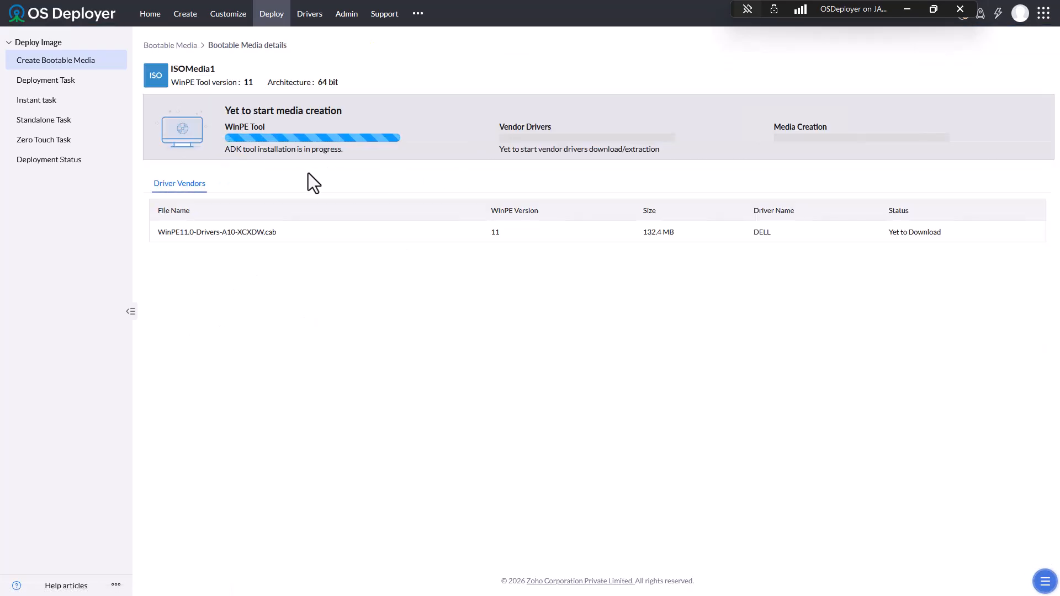
pyautogui.click(72, 81)
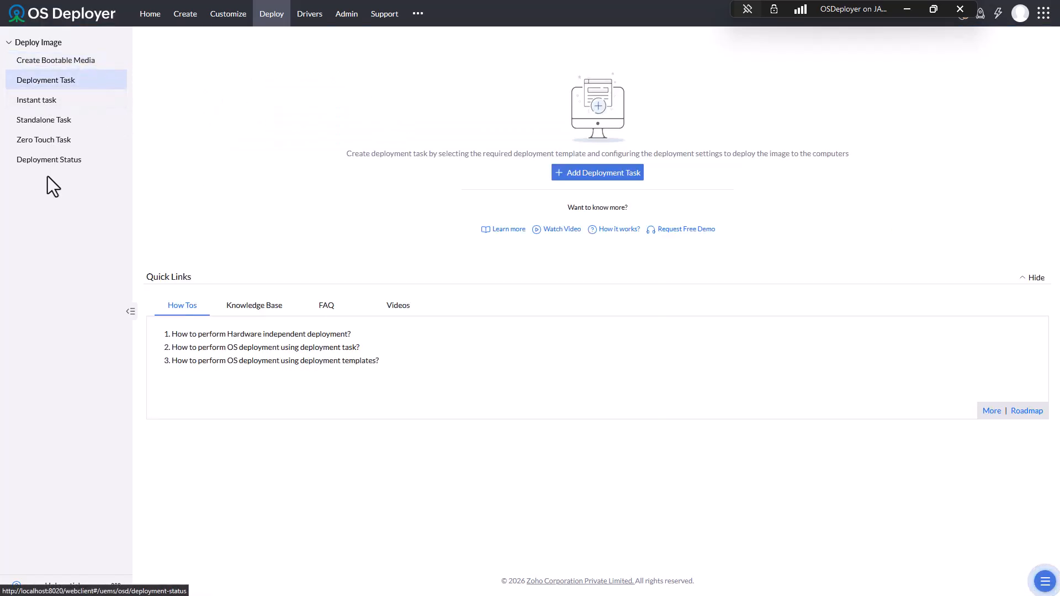
# - Add a deployment task renamed Win11-Pro that uses the Win11-Pro deployment template
pyautogui.click(608, 173)
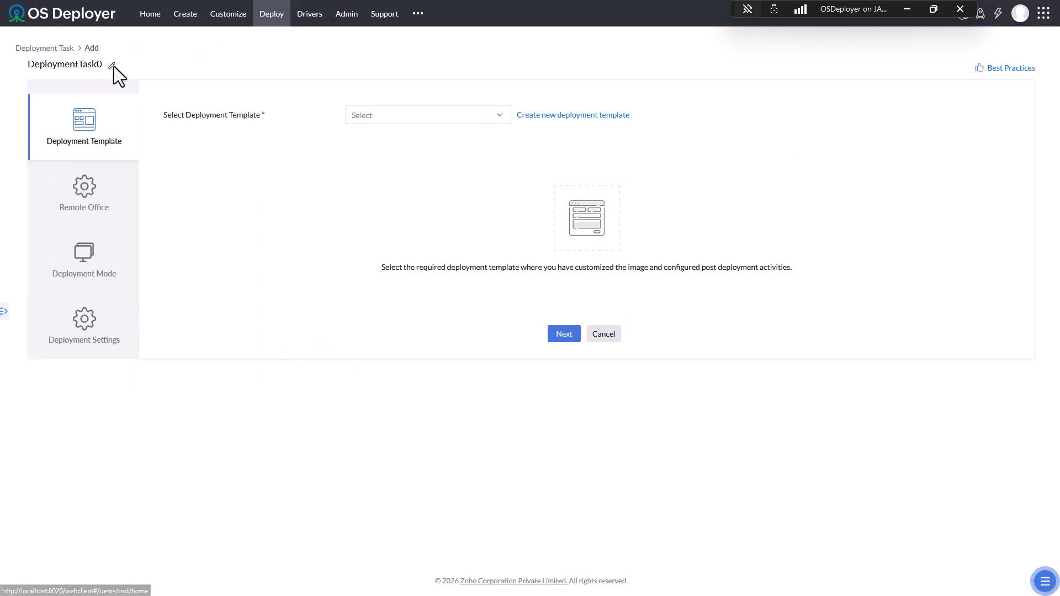
pyautogui.click(111, 67)
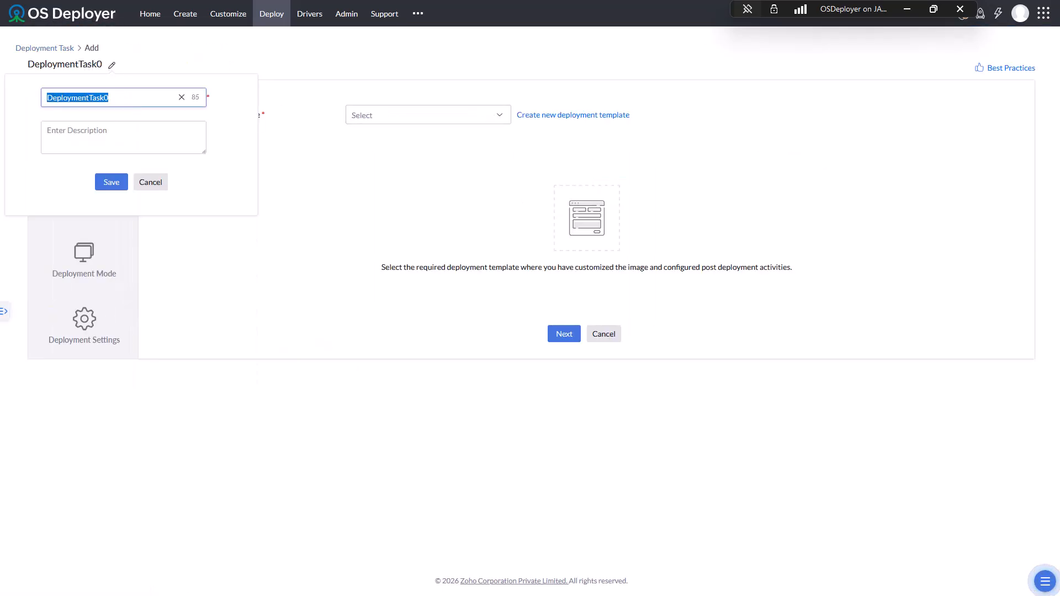
pyautogui.write('Win11-Pro')
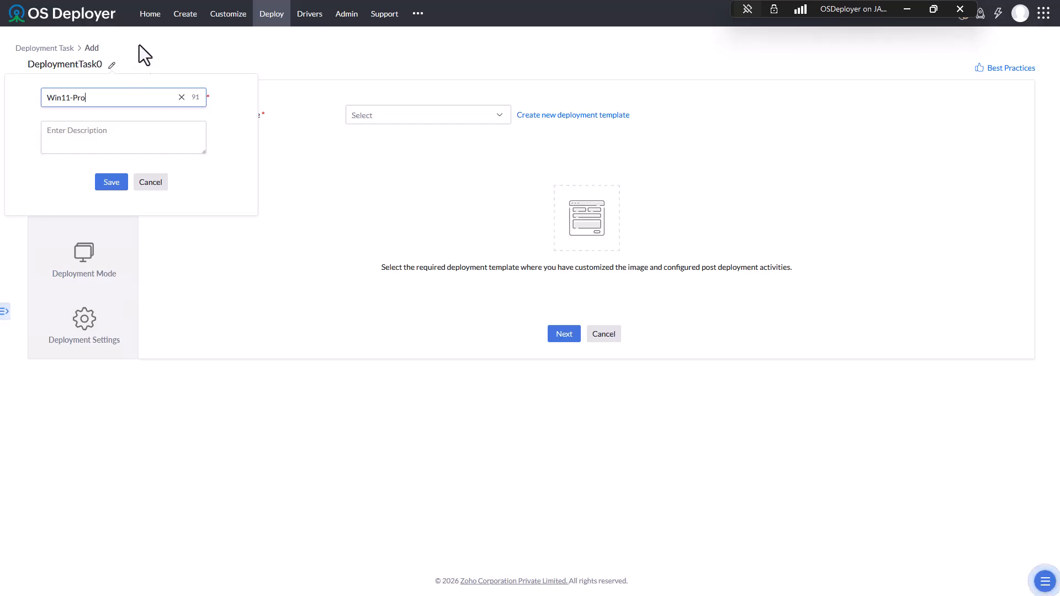
pyautogui.click(114, 181)
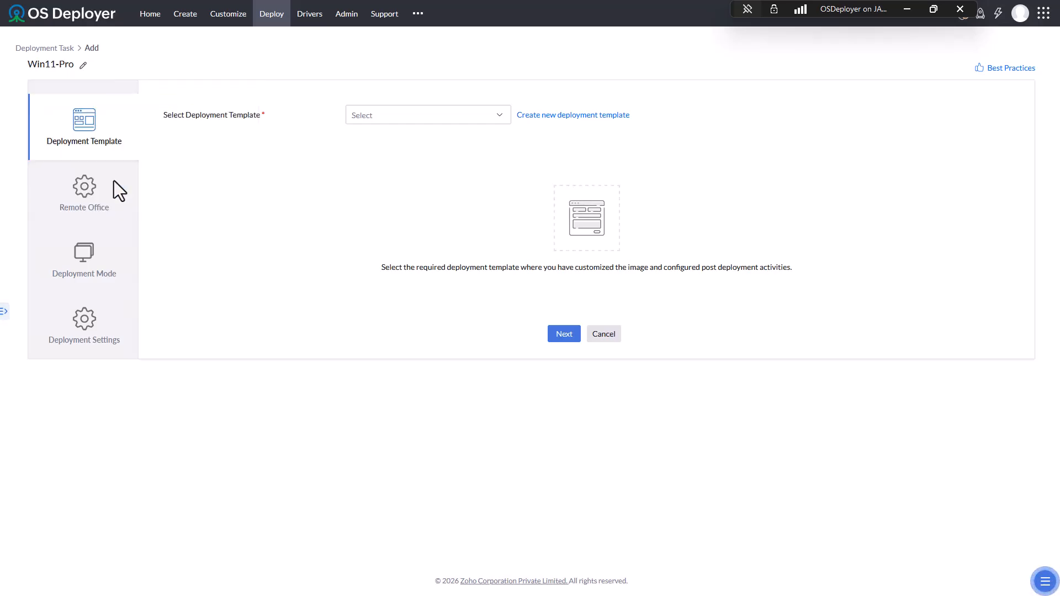
pyautogui.click(429, 116)
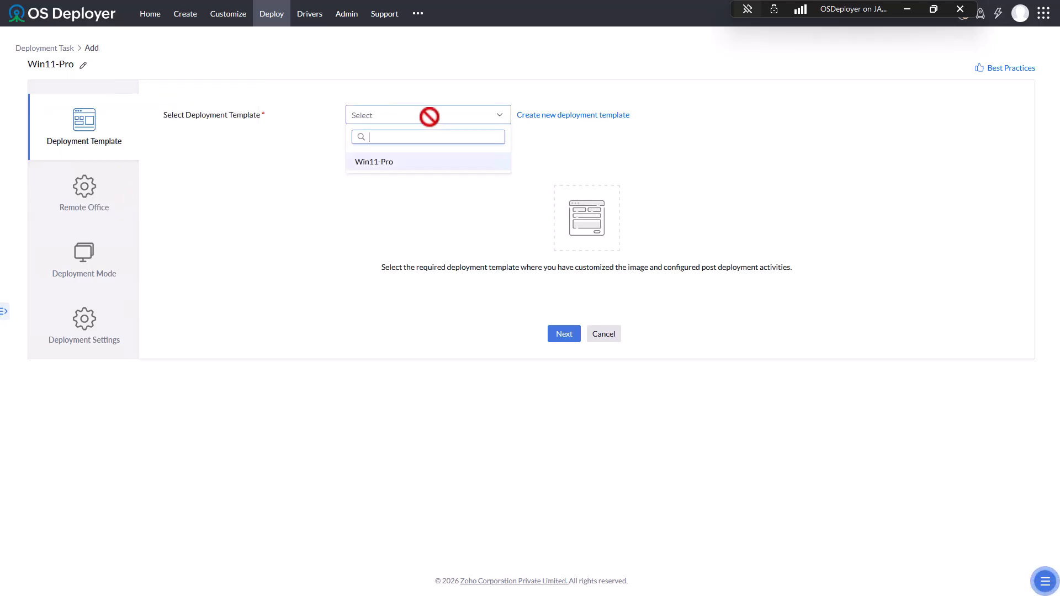
pyautogui.click(394, 162)
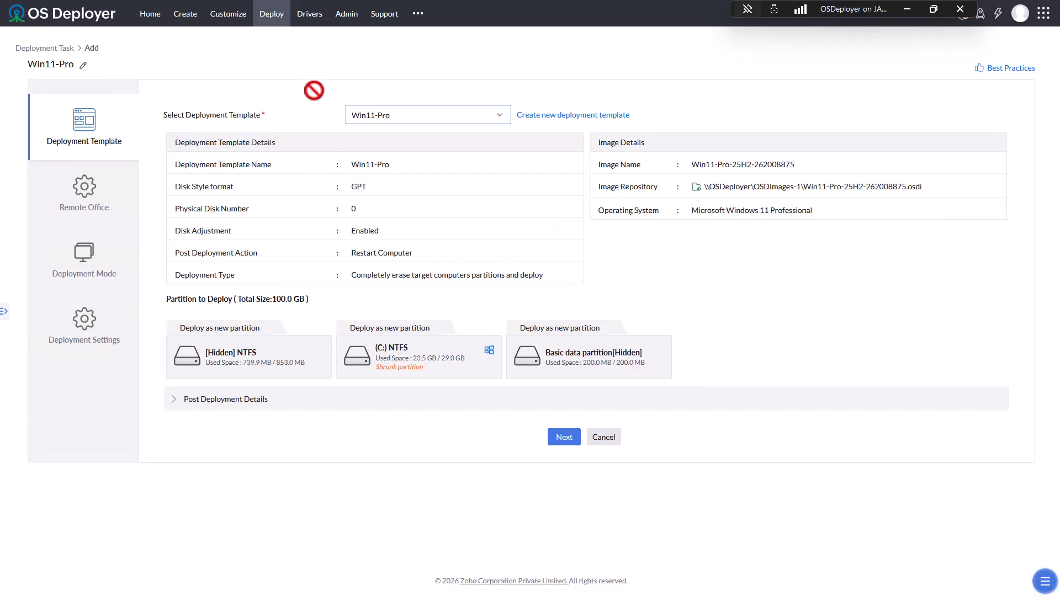
pyautogui.moveTo(283, 0)
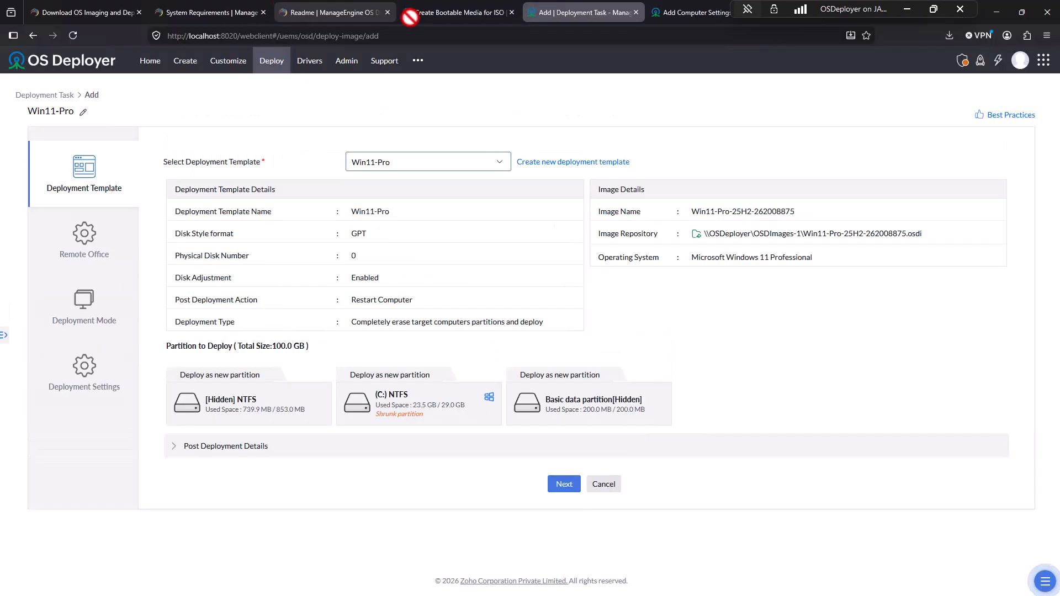
pyautogui.click(473, 8)
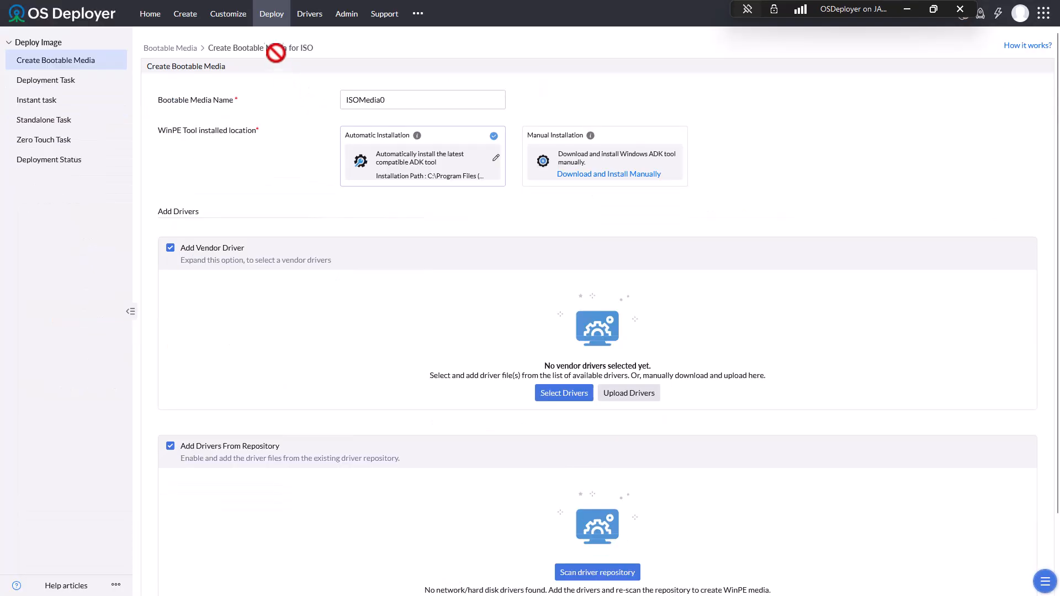
pyautogui.click(229, 15)
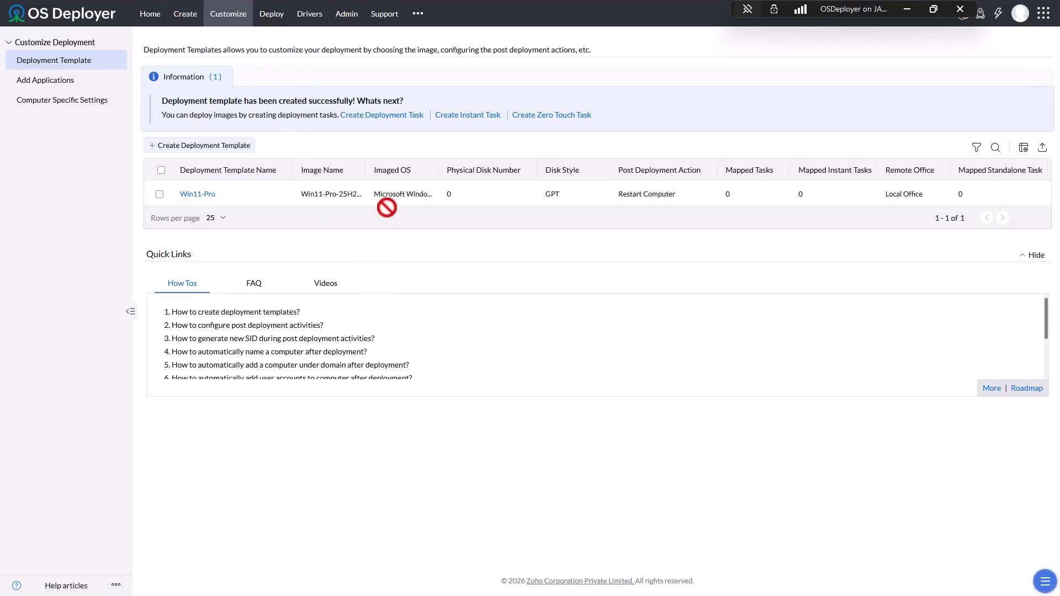
pyautogui.moveTo(405, 203); pyautogui.dragTo(567, 204)
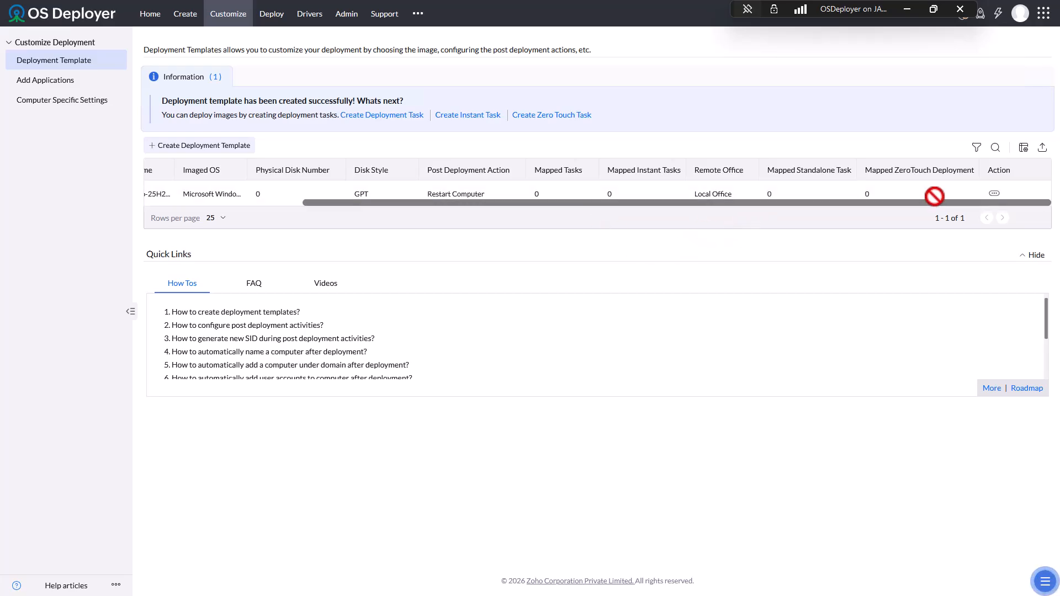
pyautogui.click(994, 192)
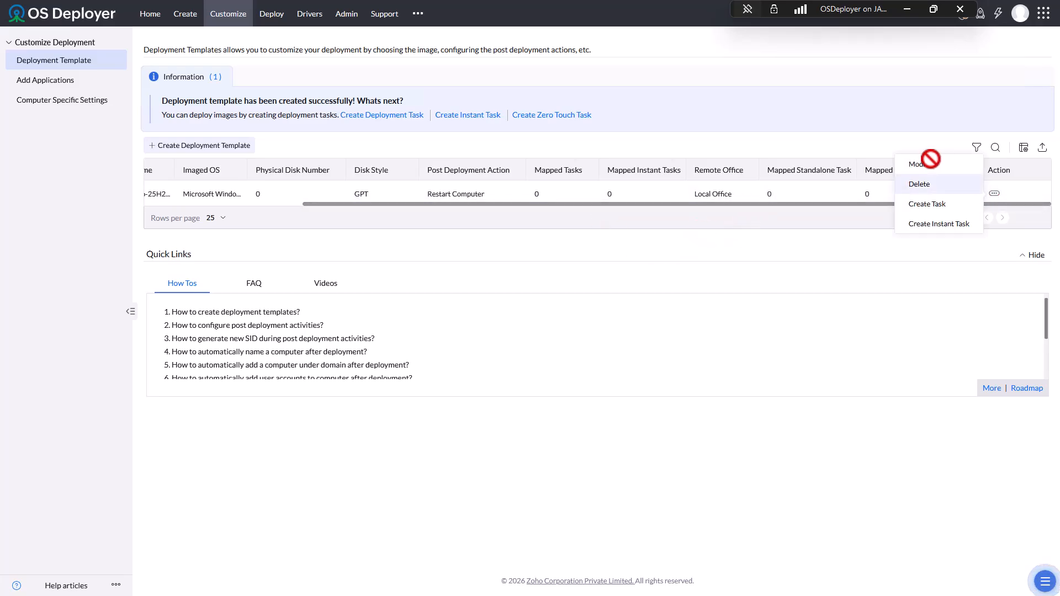
pyautogui.click(928, 161)
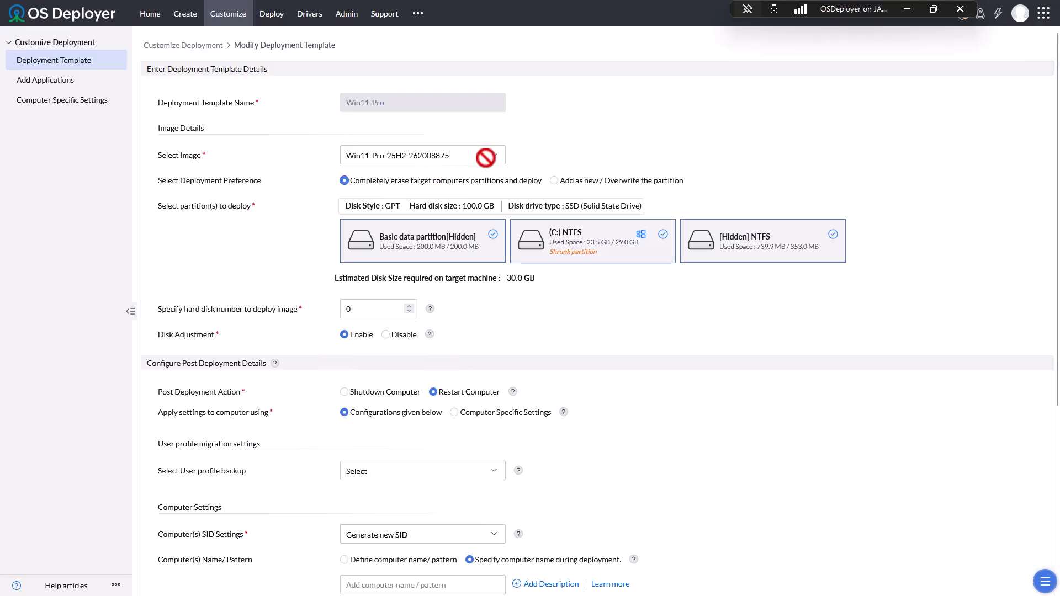
pyautogui.click(496, 153)
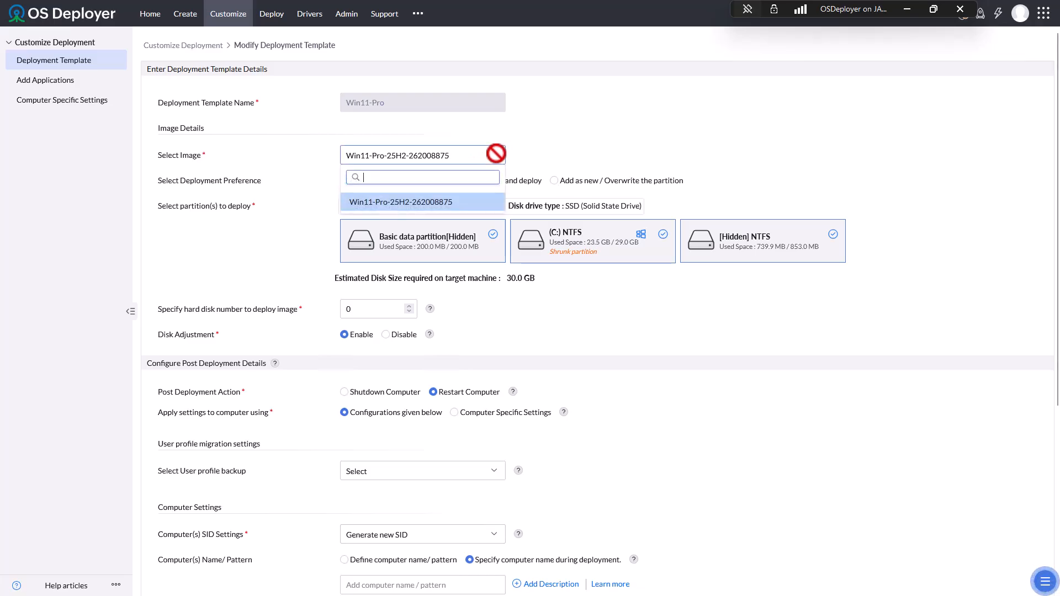
pyautogui.click(596, 126)
pyautogui.scroll(-5, 616, 433)
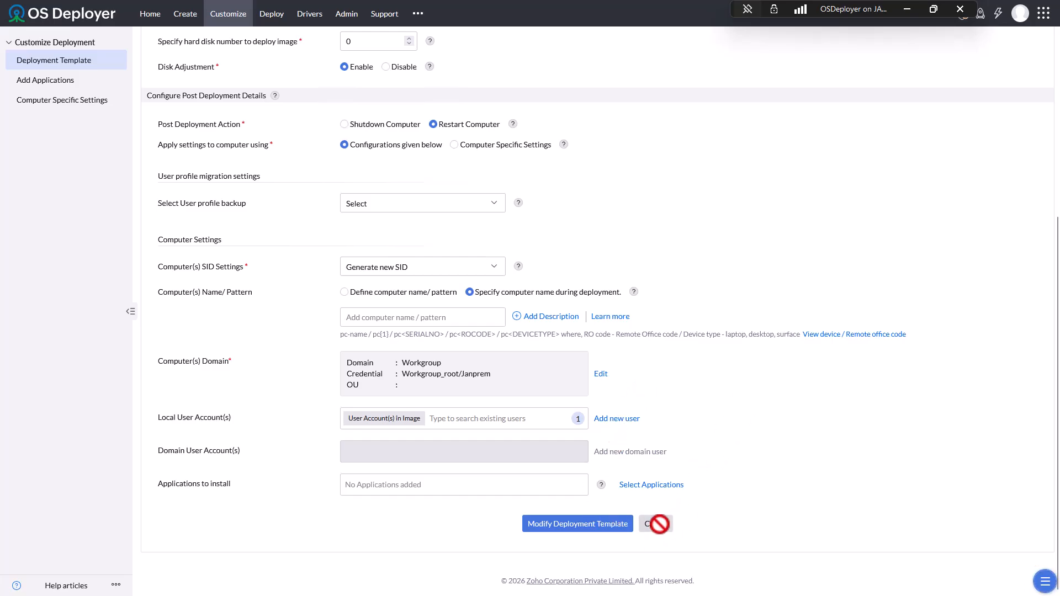
pyautogui.click(658, 524)
pyautogui.moveTo(298, 3)
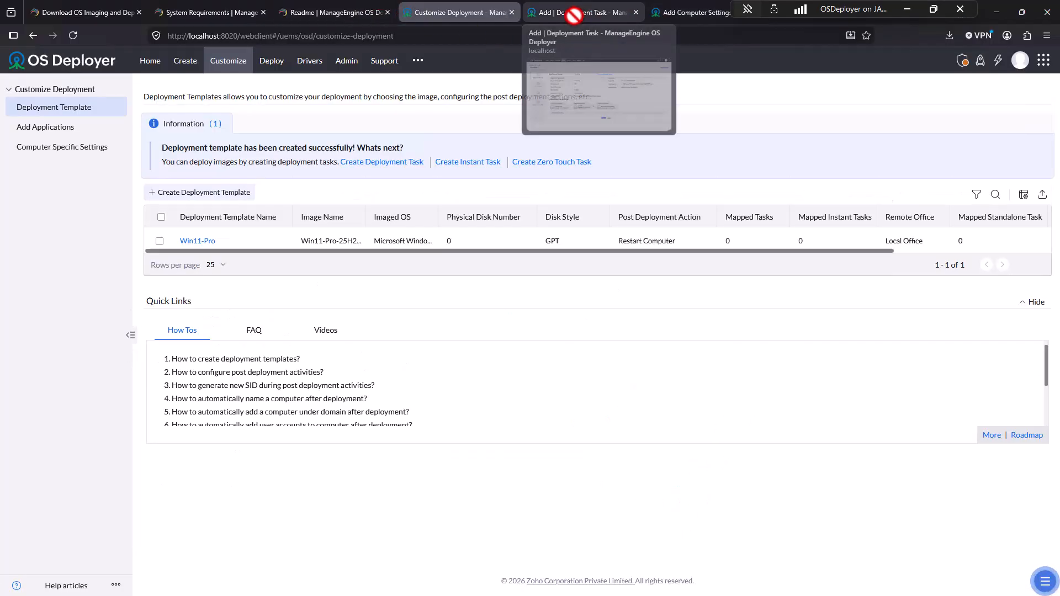
pyautogui.click(573, 12)
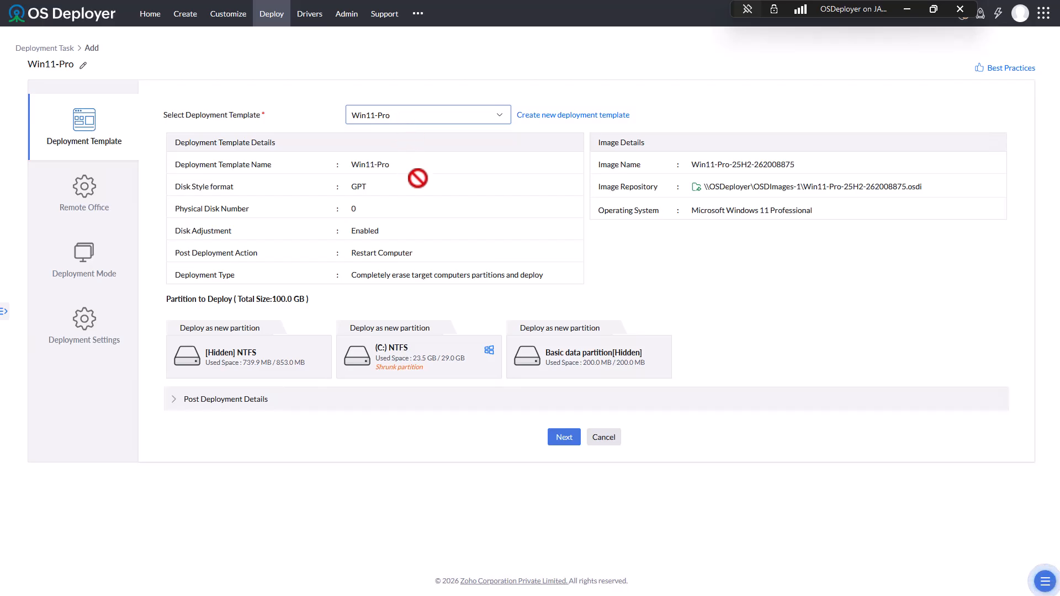
pyautogui.click(557, 437)
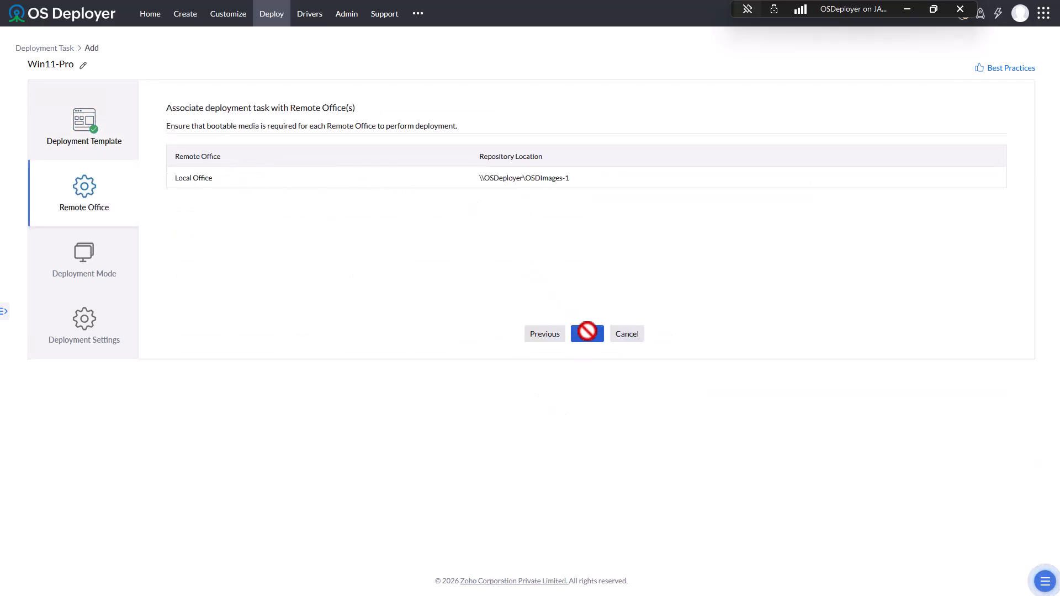
pyautogui.click(587, 333)
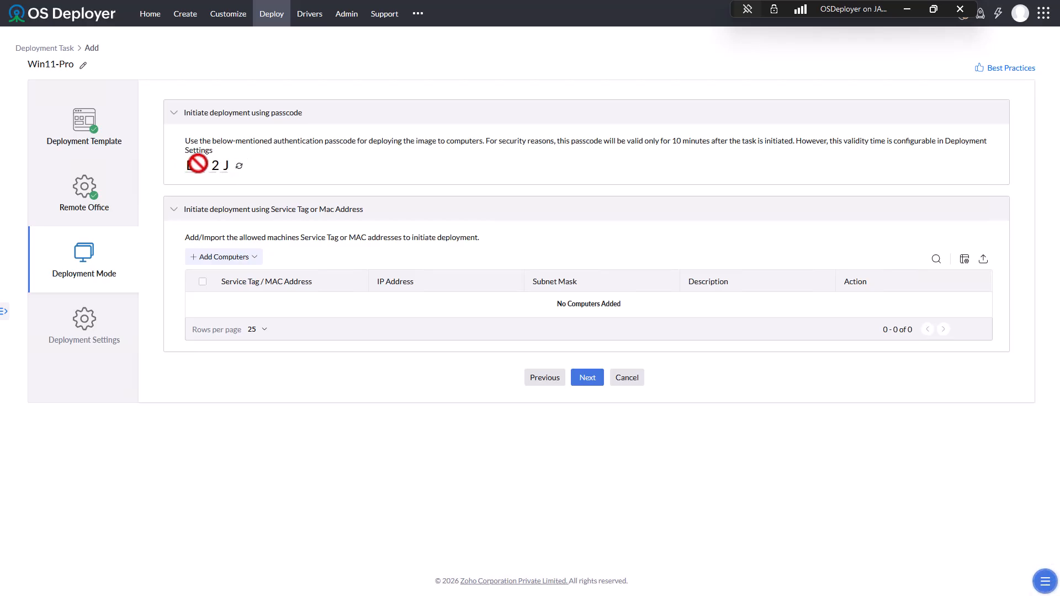
pyautogui.moveTo(186, 164); pyautogui.dragTo(244, 168)
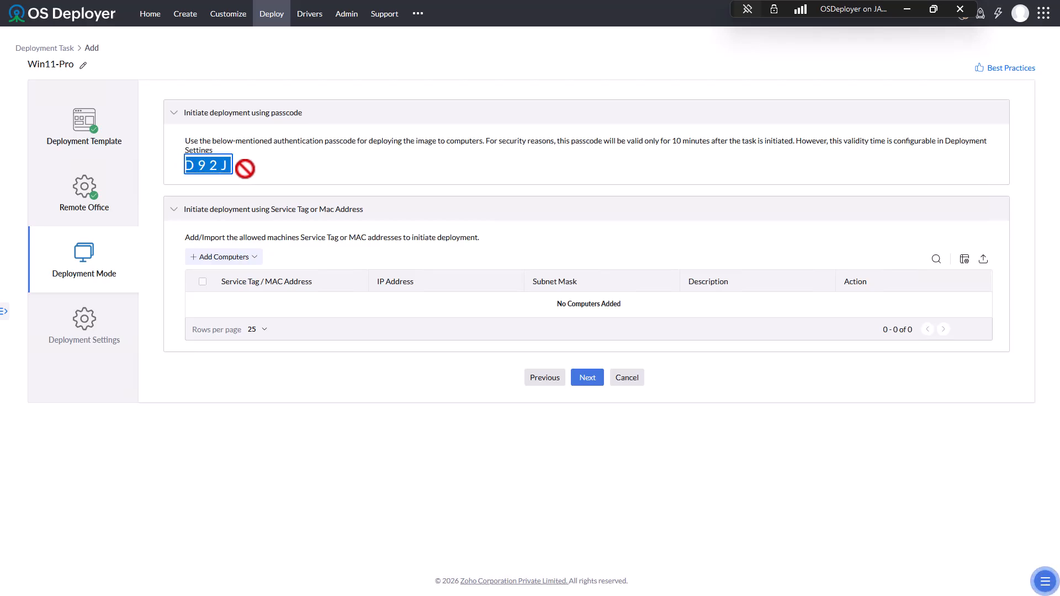
pyautogui.write('R2')
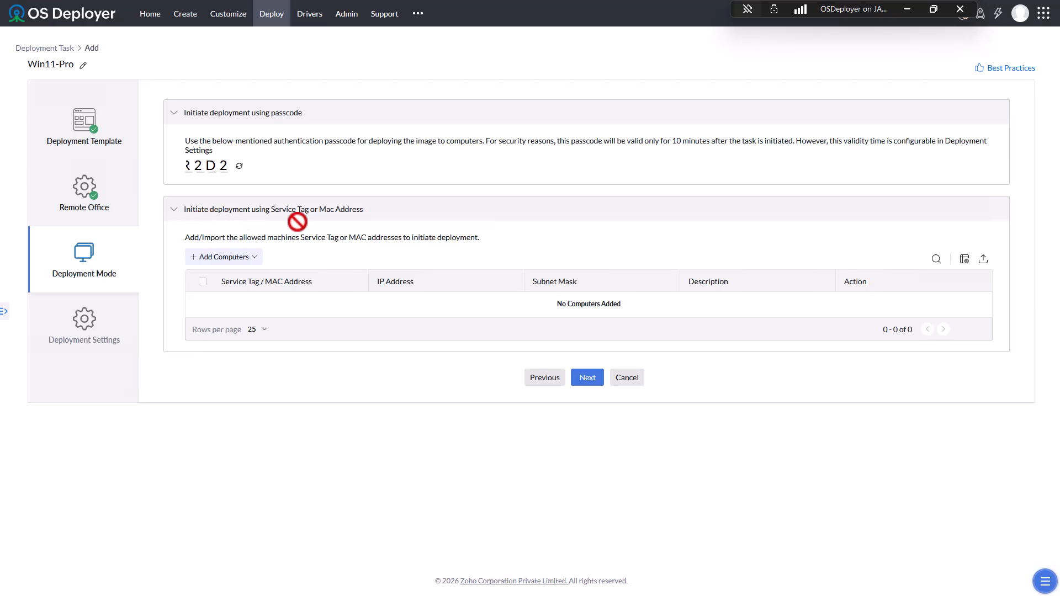
pyautogui.click(255, 256)
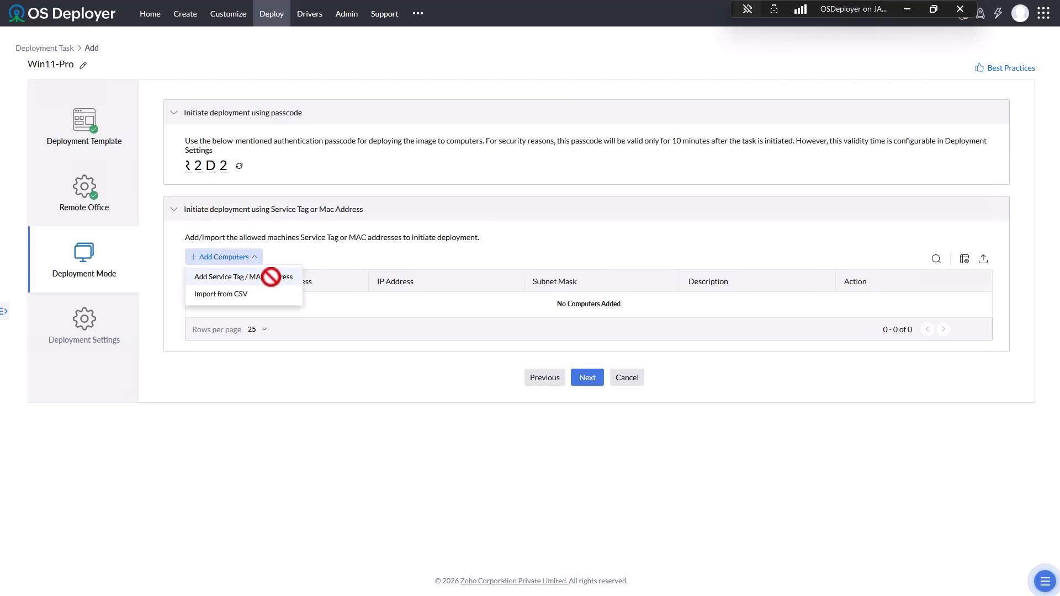
pyautogui.click(271, 276)
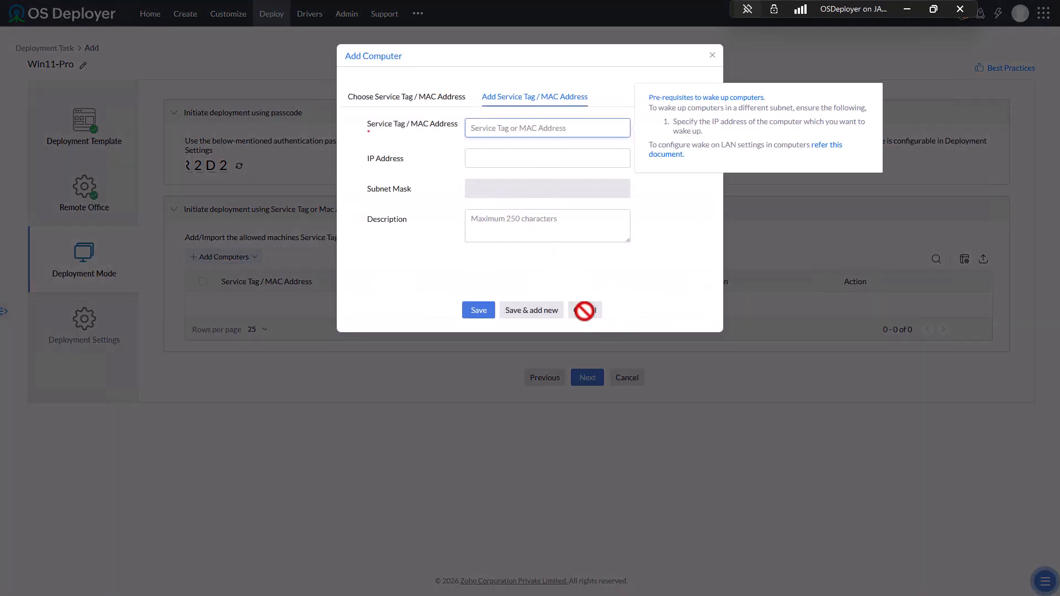
pyautogui.click(583, 309)
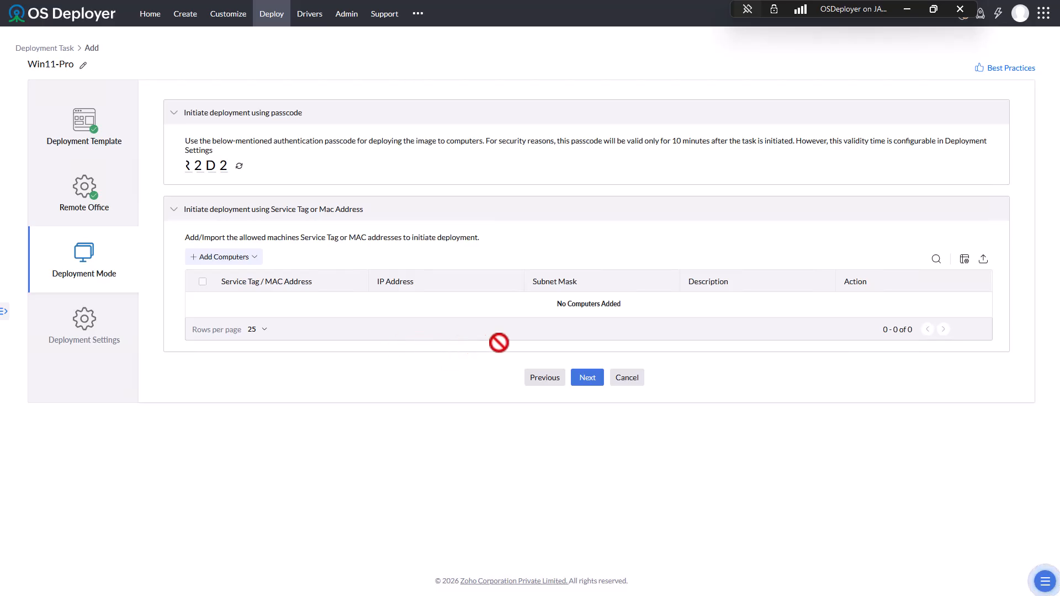
# - Create the Win11-Pro task as Unicast with a 10-minute wait and scheduling left off
pyautogui.click(585, 376)
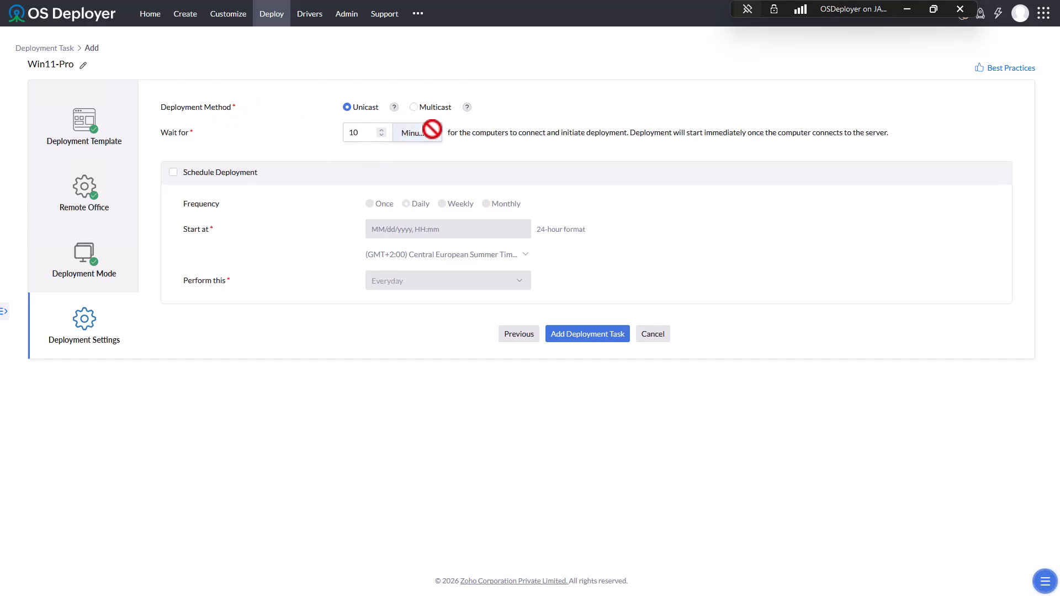
pyautogui.click(431, 129)
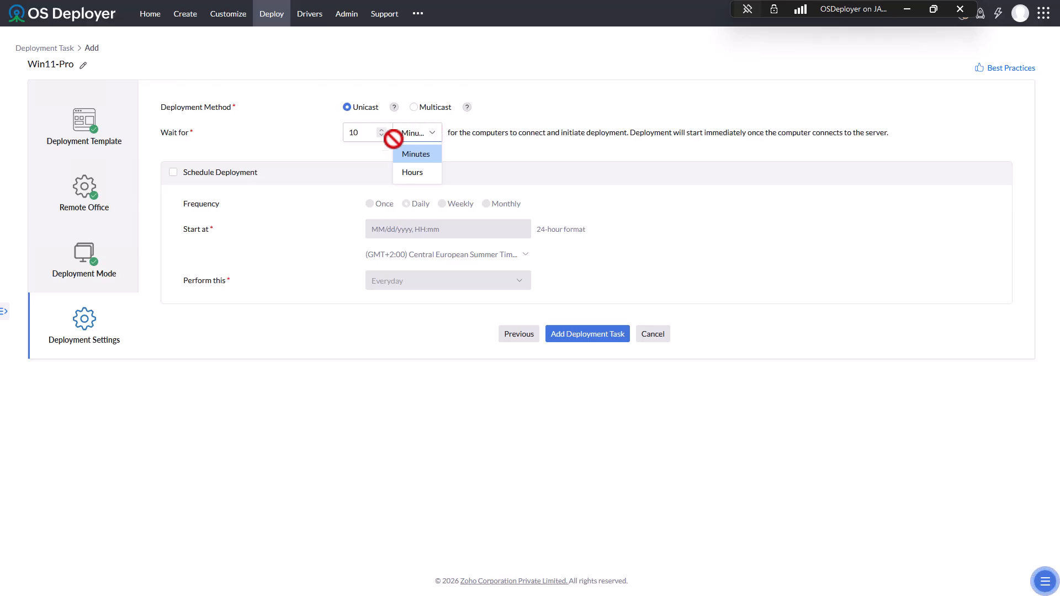
pyautogui.click(282, 135)
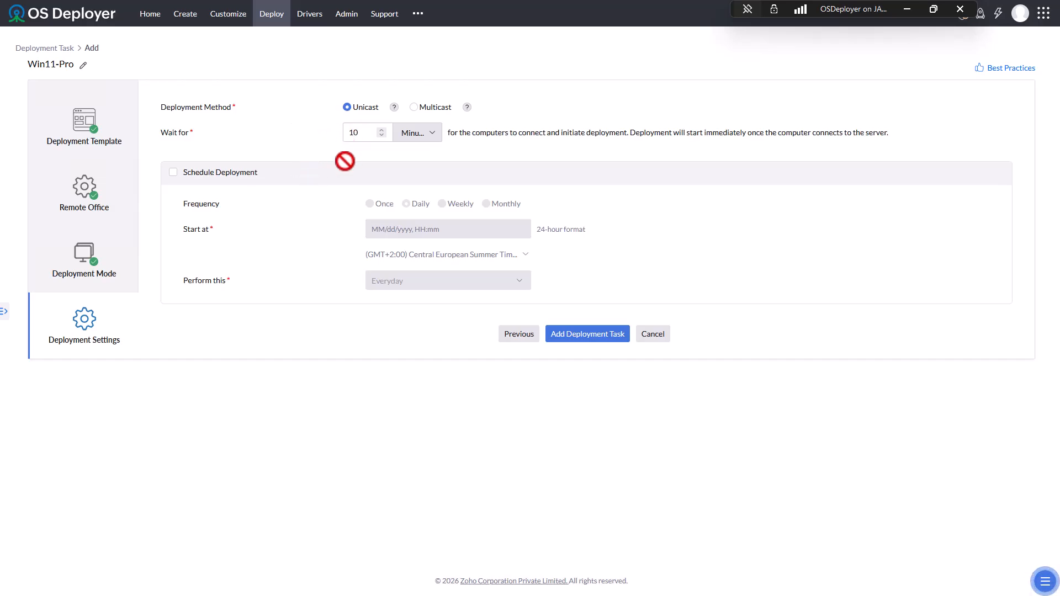
pyautogui.click(195, 171)
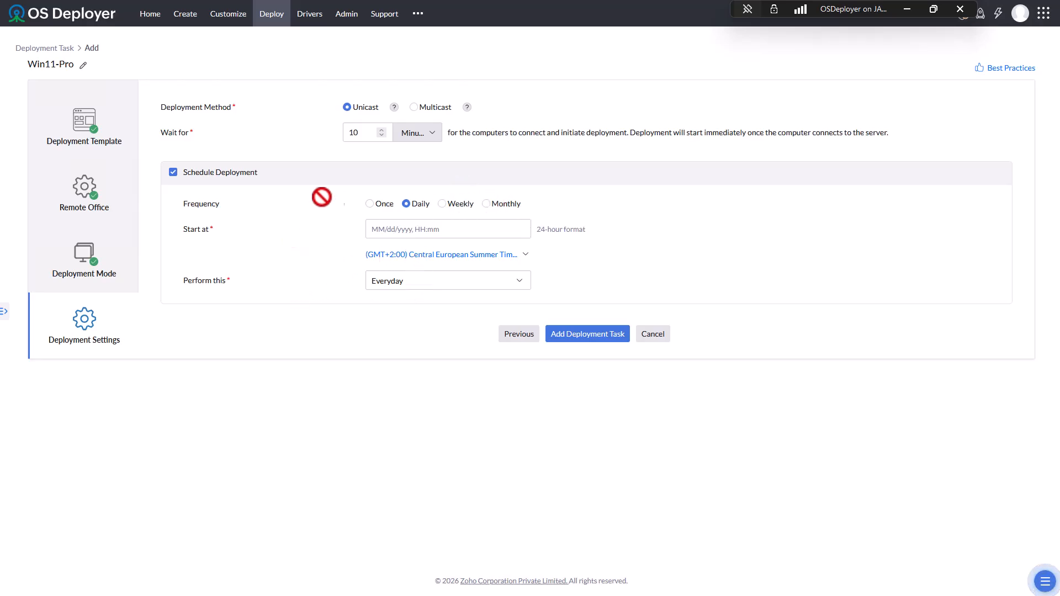
pyautogui.click(173, 171)
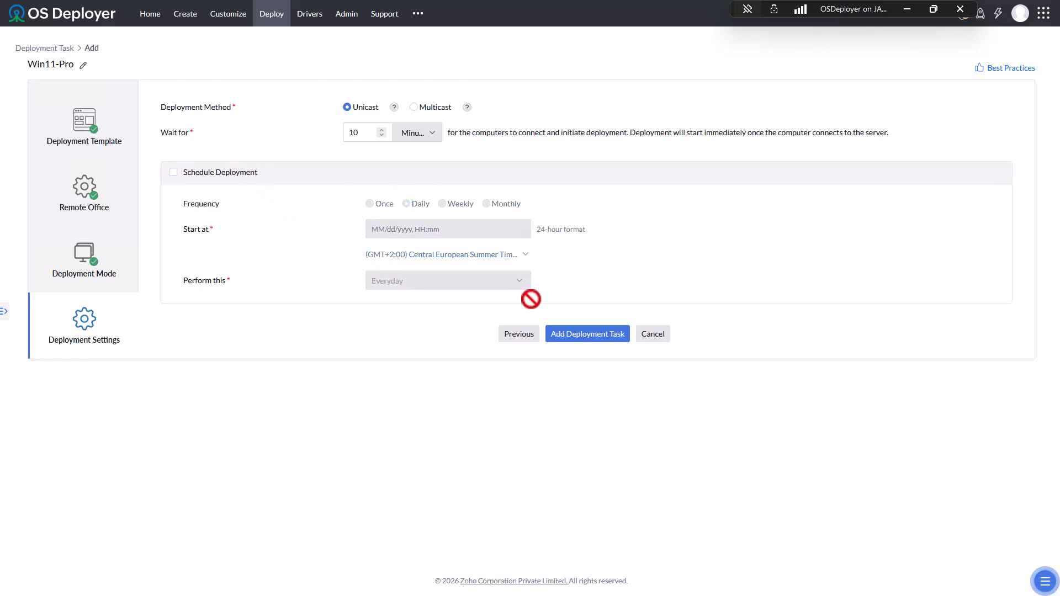
pyautogui.click(603, 334)
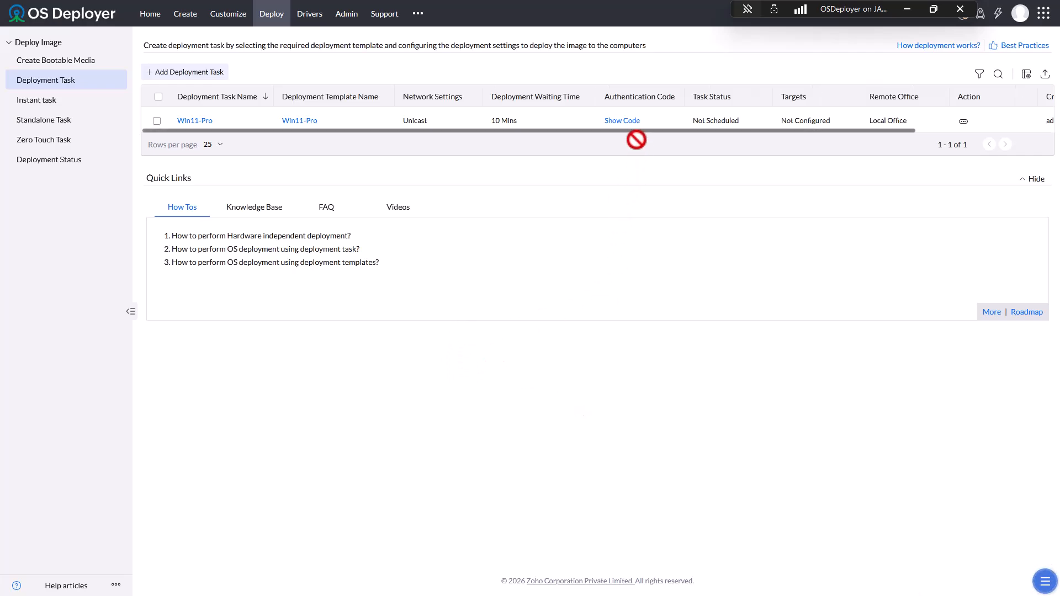
pyautogui.click(628, 121)
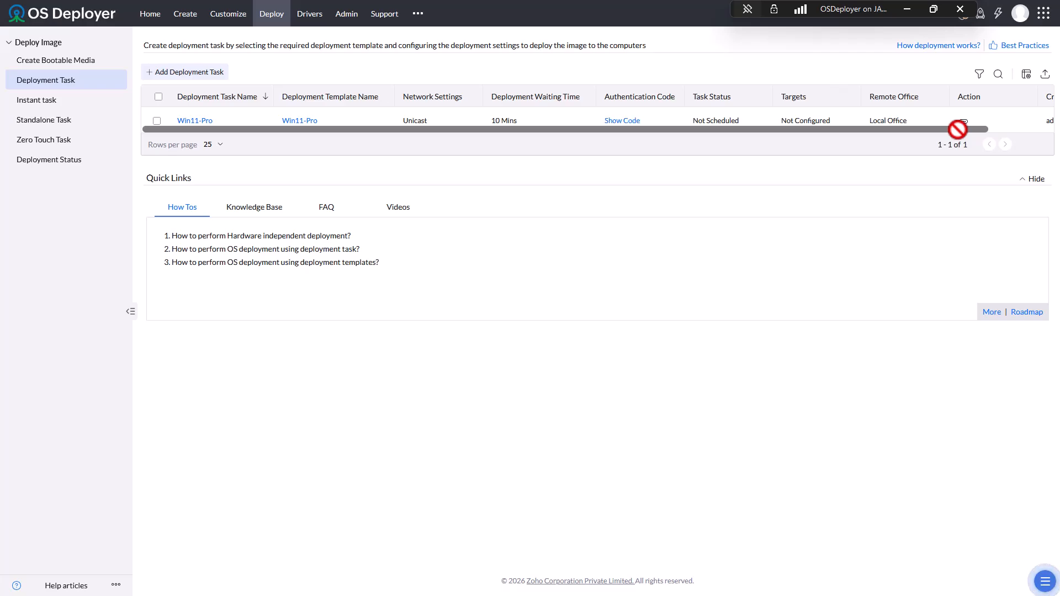
pyautogui.moveTo(957, 129); pyautogui.dragTo(1043, 127)
pyautogui.click(893, 120)
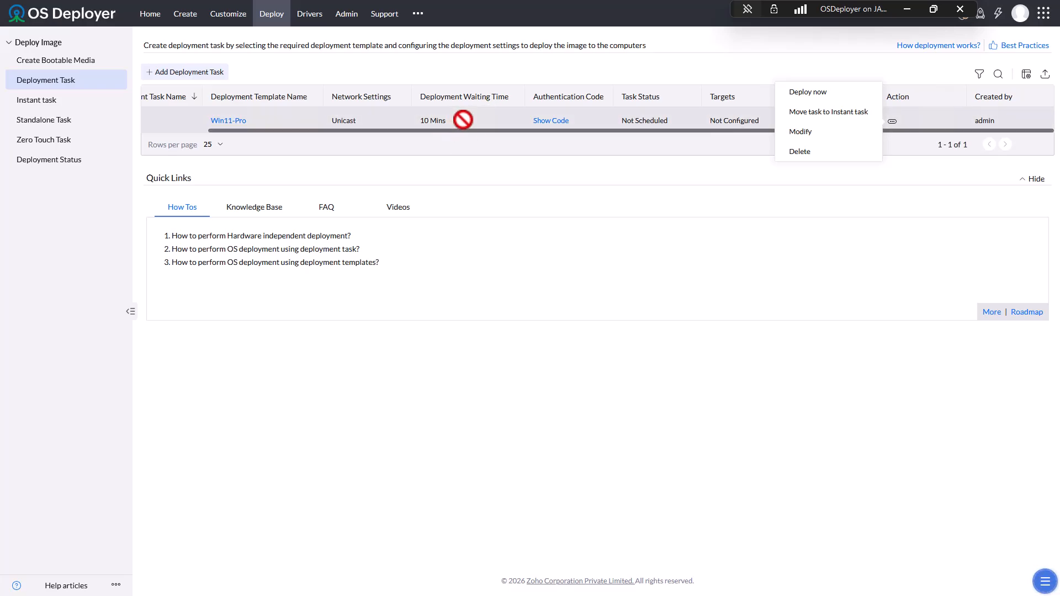
pyautogui.click(463, 177)
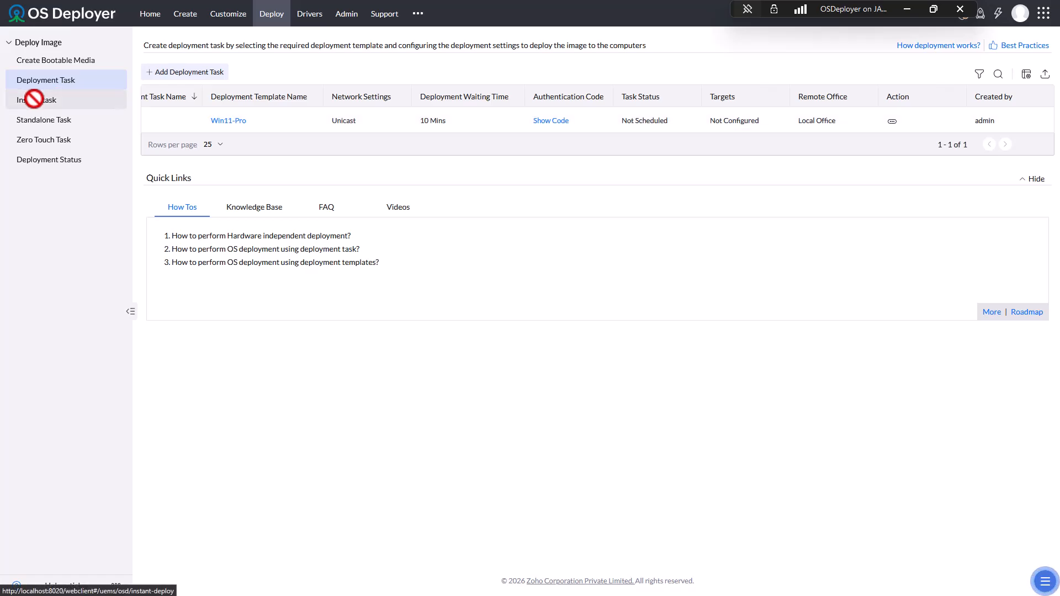
# - Start an instant deployment task with the Win11-Pro template, step through two pages, then cancel it
pyautogui.click(34, 99)
pyautogui.click(551, 171)
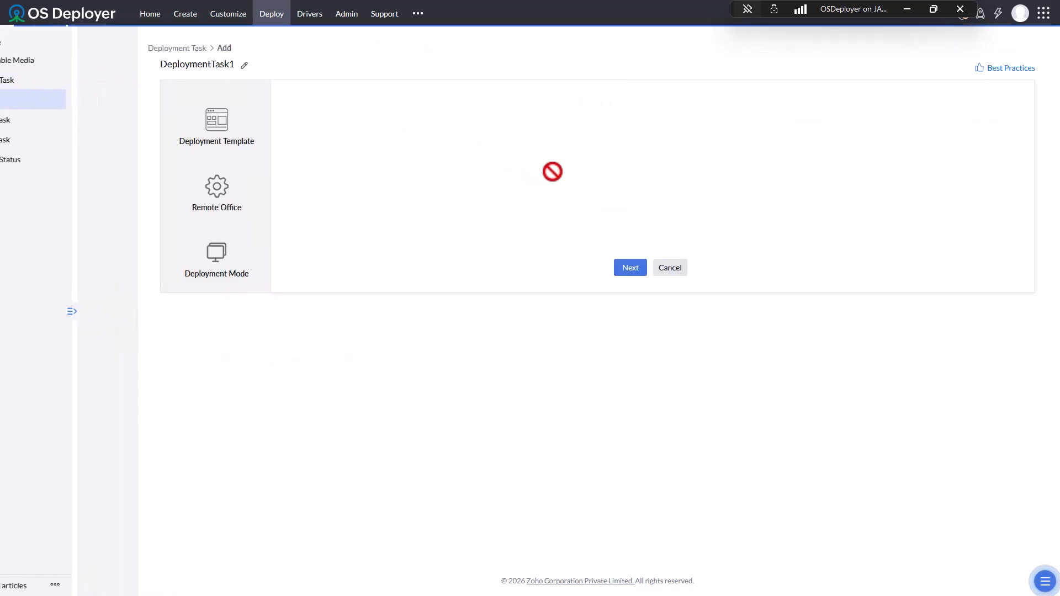
pyautogui.click(407, 115)
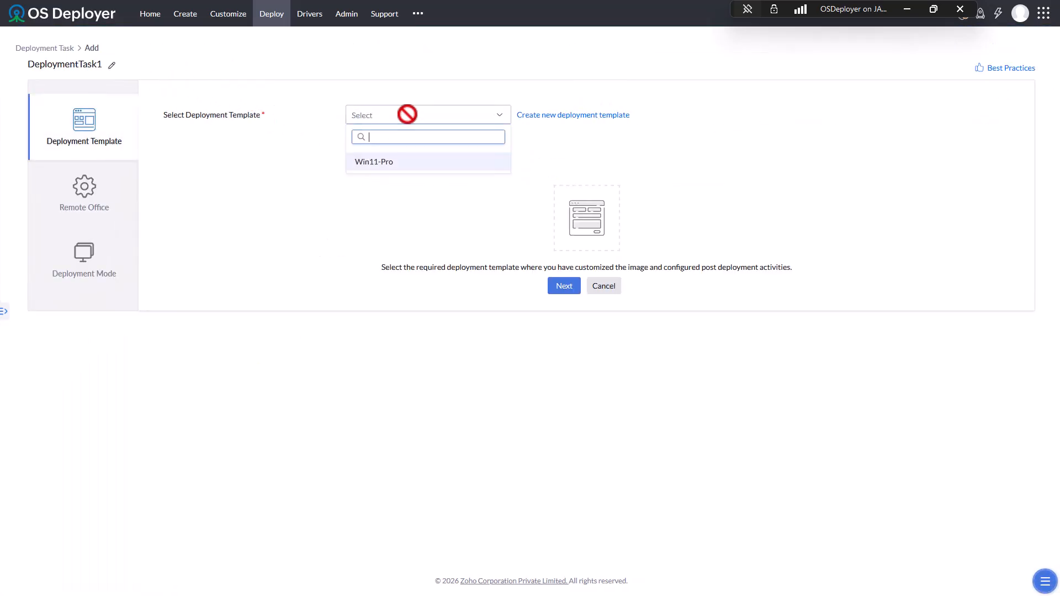
pyautogui.click(392, 159)
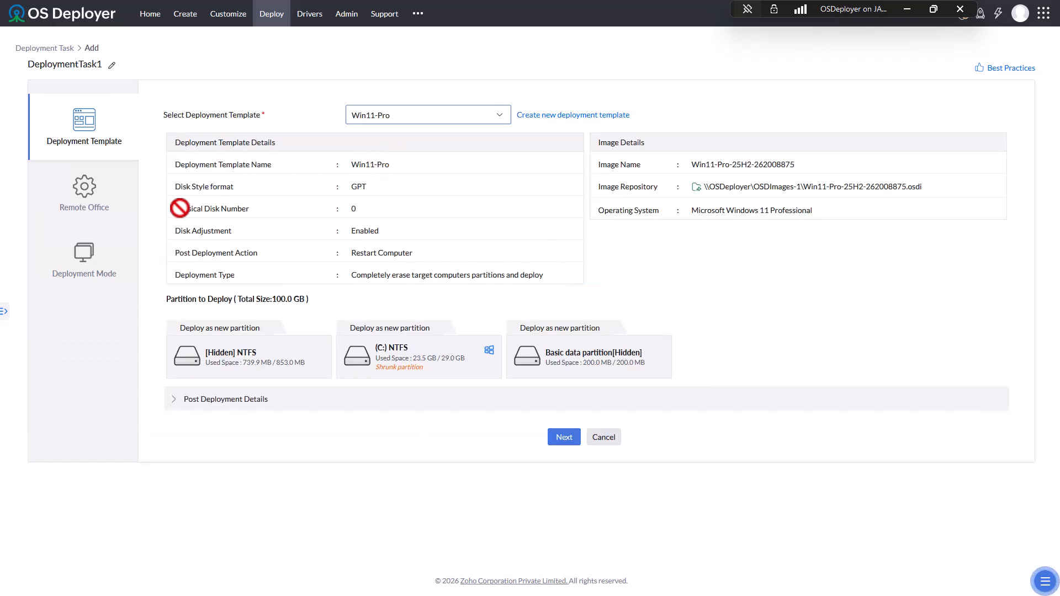
pyautogui.click(560, 439)
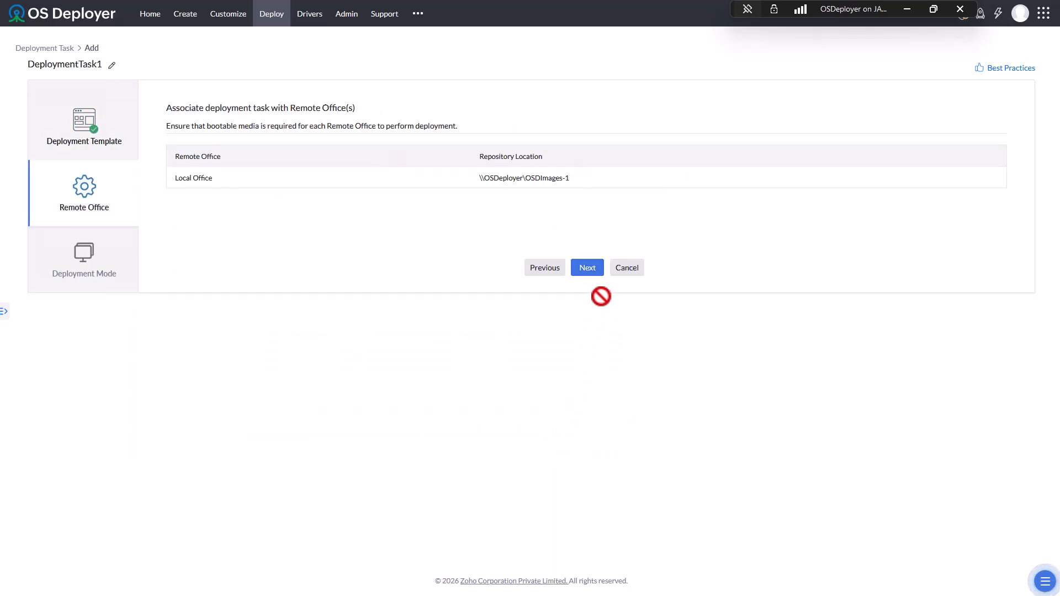
pyautogui.click(594, 268)
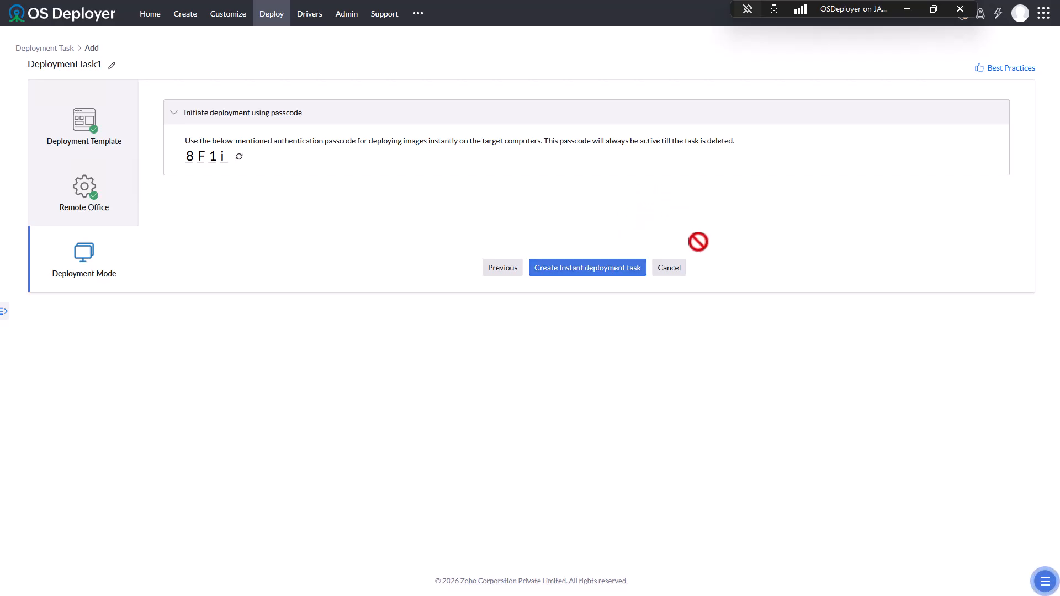
pyautogui.click(670, 268)
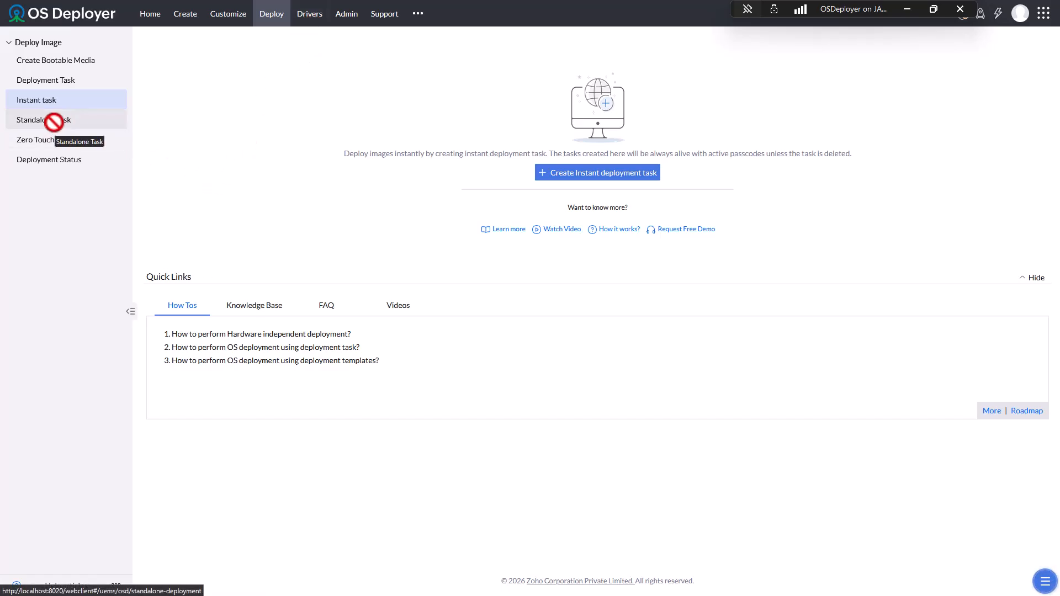
# - Browse the Deployment Task, Standalone Task, Zero Touch Task and Deployment Status pages, then view Drivers
pyautogui.click(57, 81)
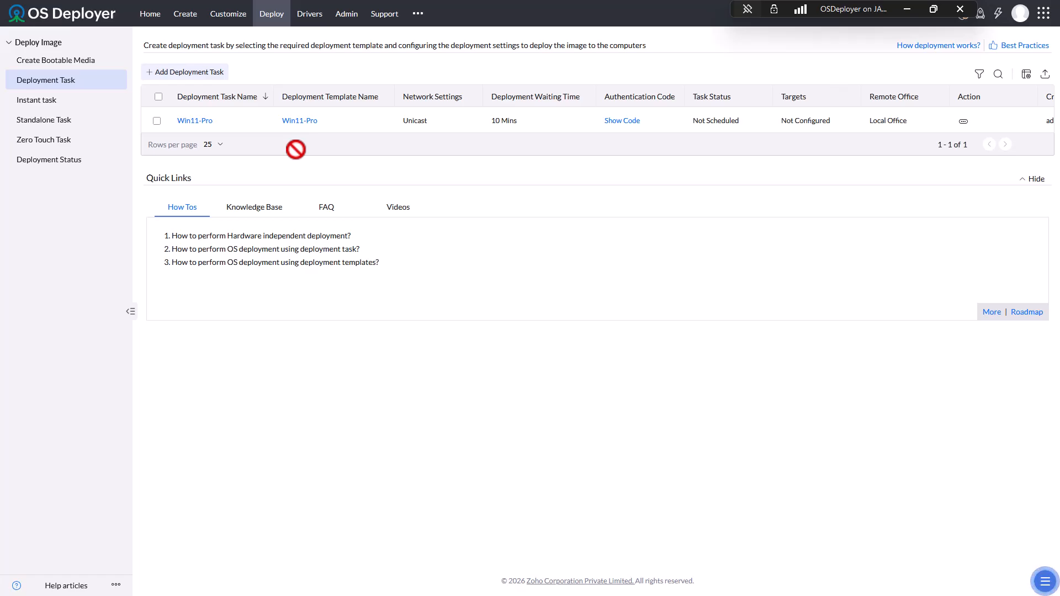
pyautogui.click(74, 121)
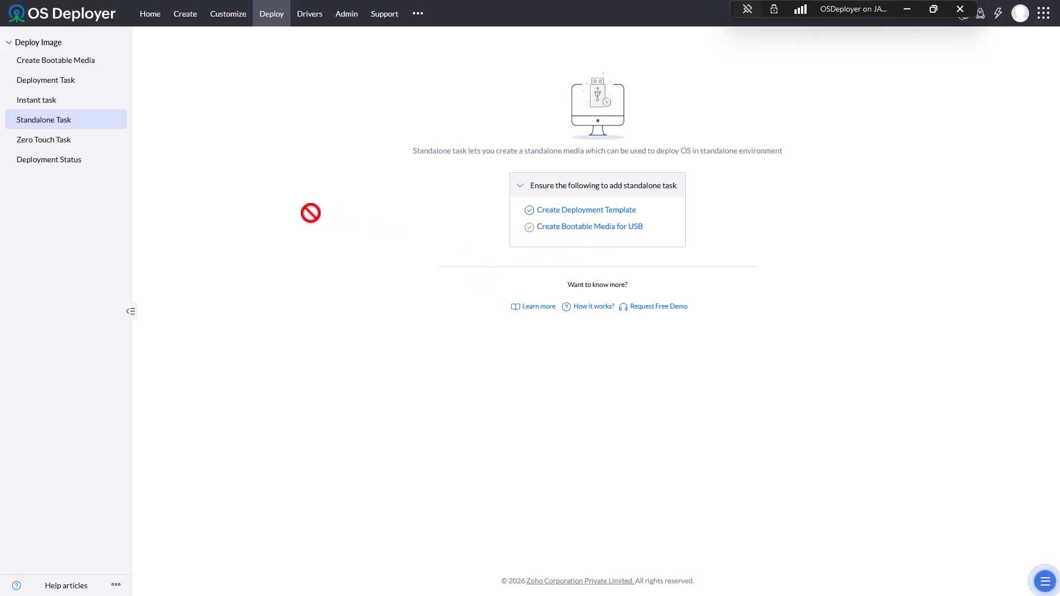
pyautogui.click(44, 139)
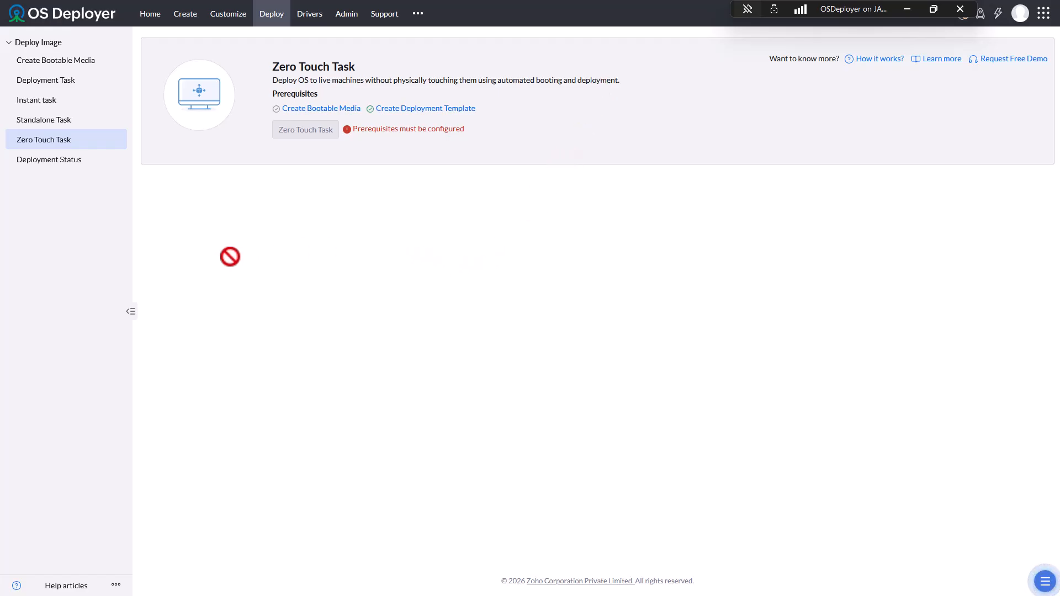
pyautogui.click(65, 164)
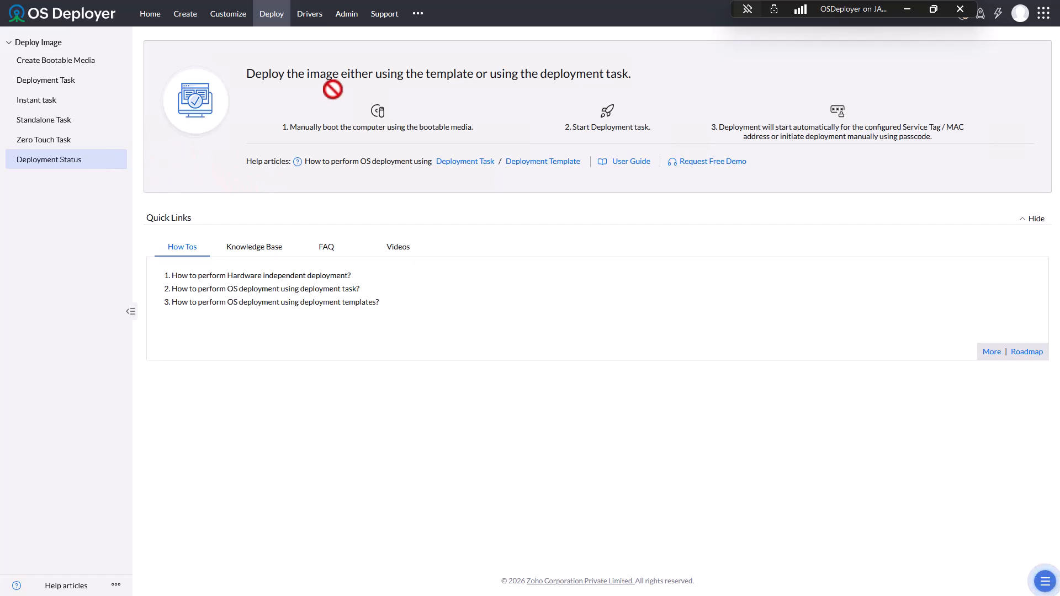
pyautogui.click(310, 13)
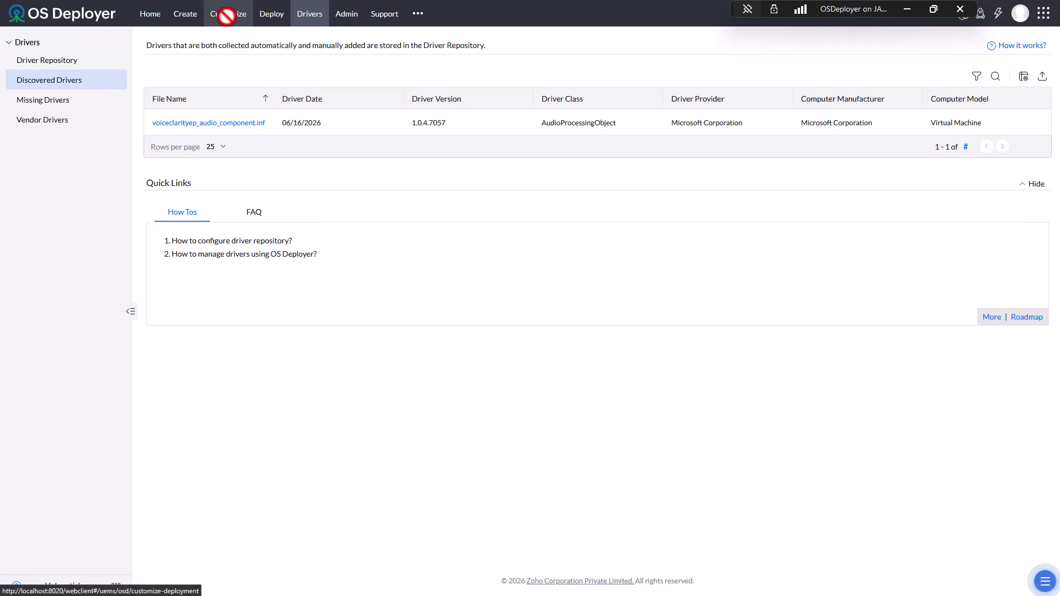
# - Check ISOMedia1's details in the bootable media list until its status reads Completed
pyautogui.click(272, 14)
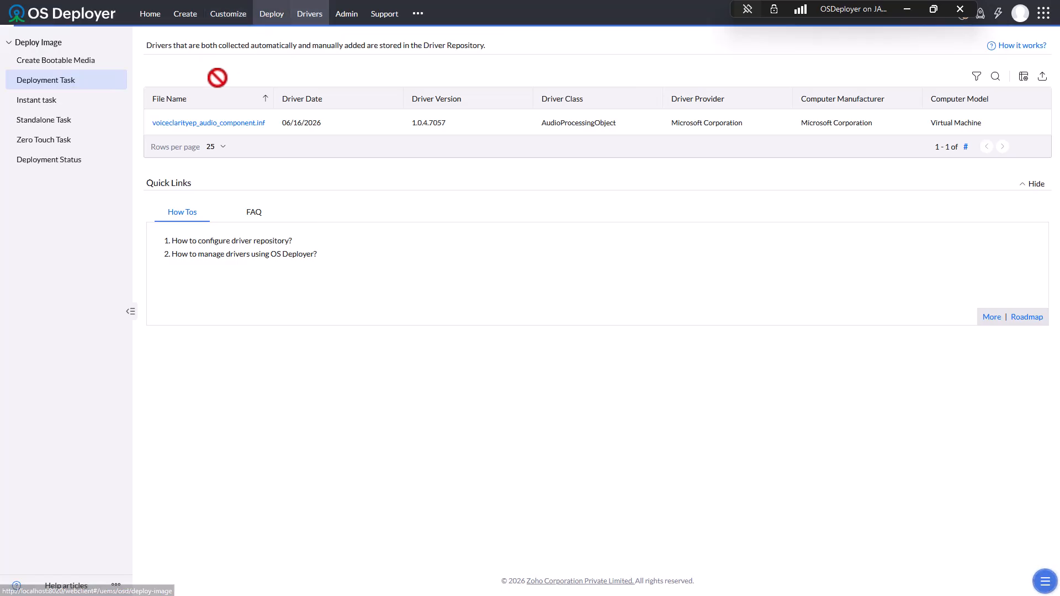
pyautogui.click(61, 60)
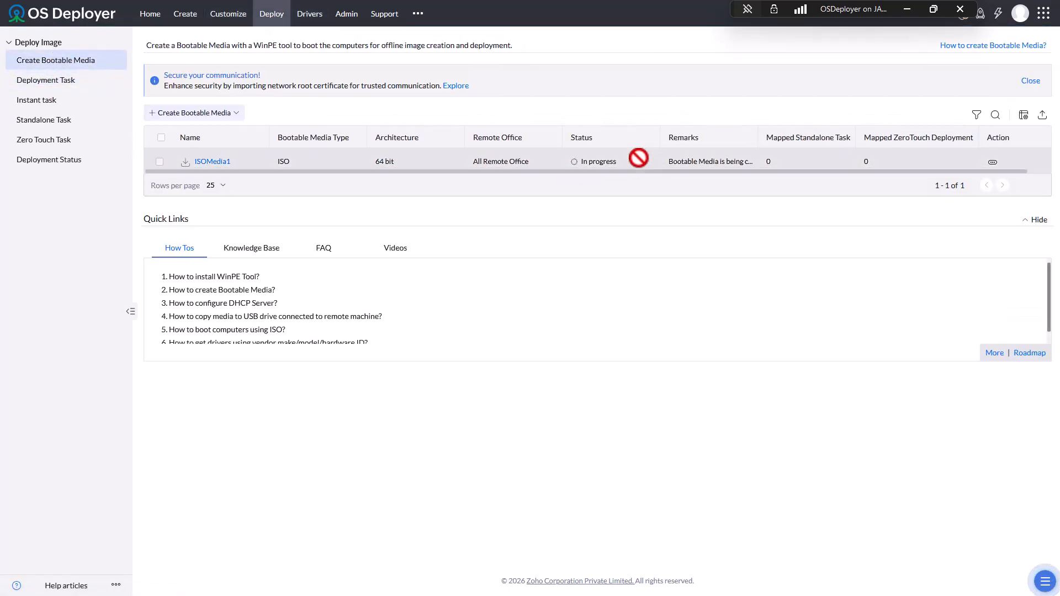
pyautogui.click(213, 161)
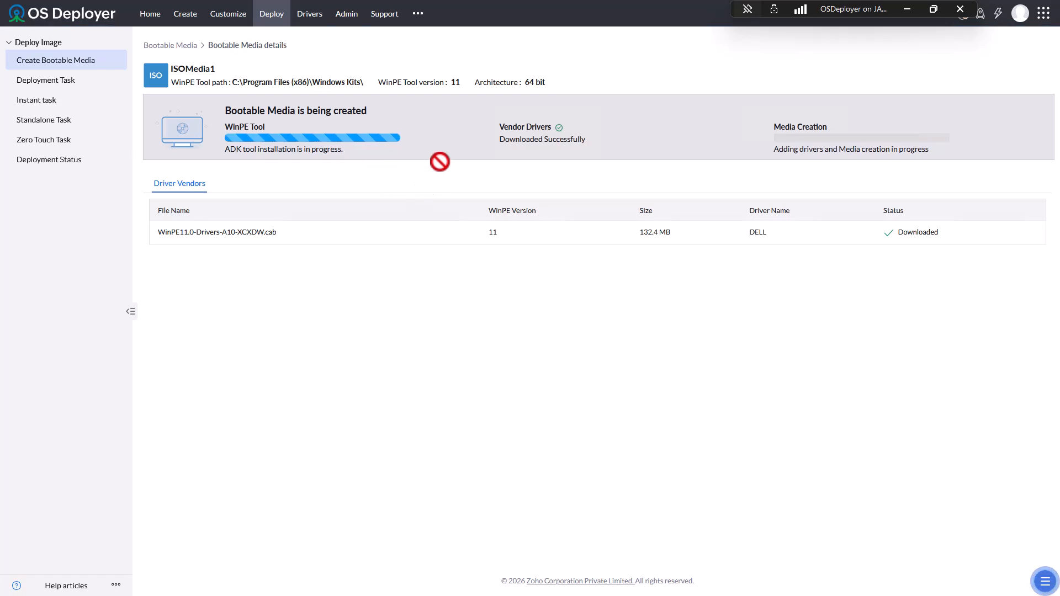
pyautogui.click(23, 81)
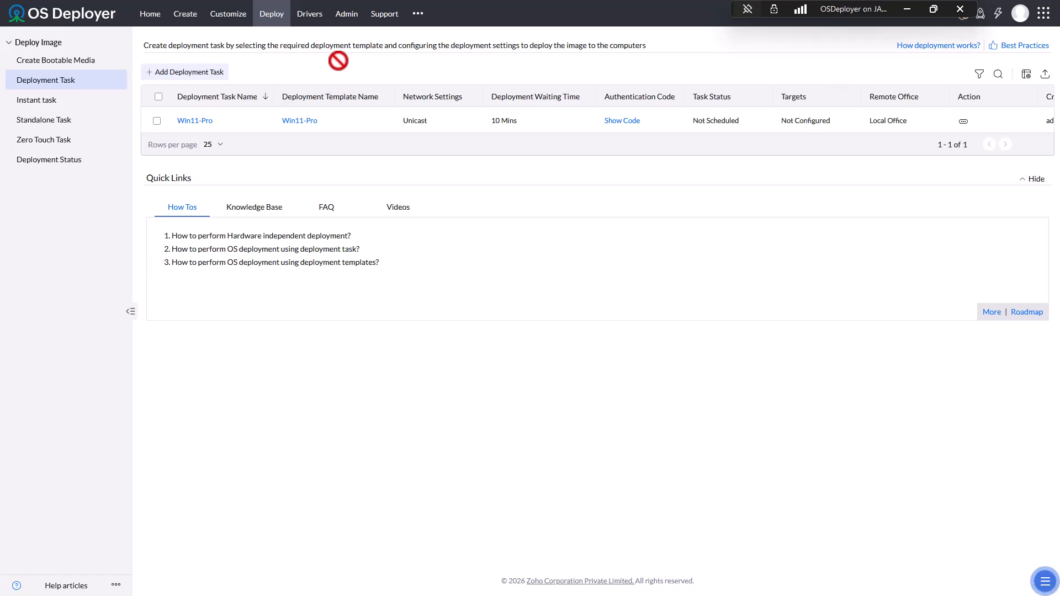
pyautogui.click(50, 59)
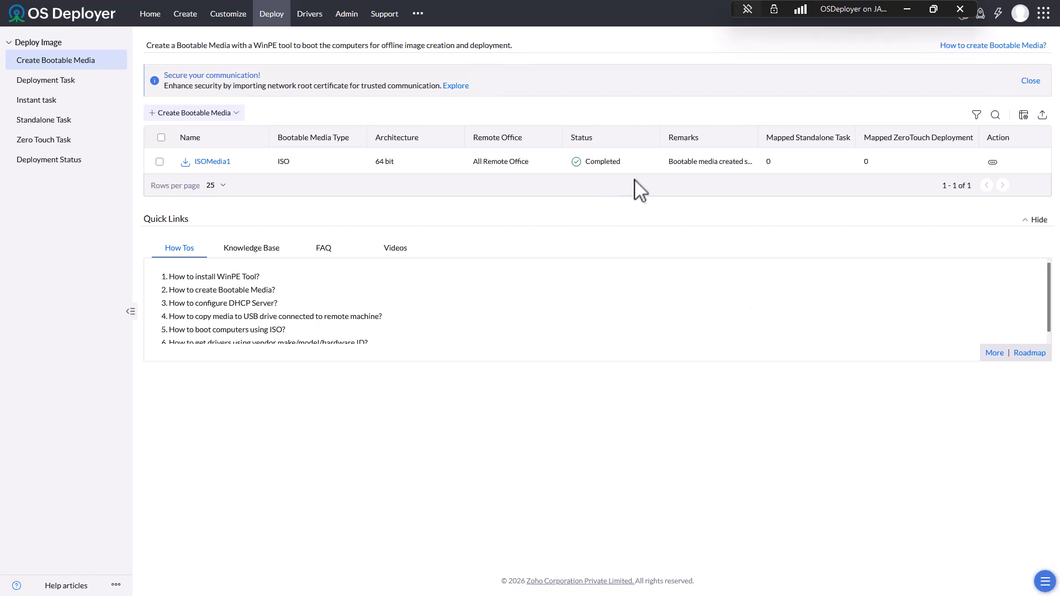
# - Download the ISOMedia1 bootable media for the Local Office remote office
pyautogui.click(211, 162)
pyautogui.click(518, 98)
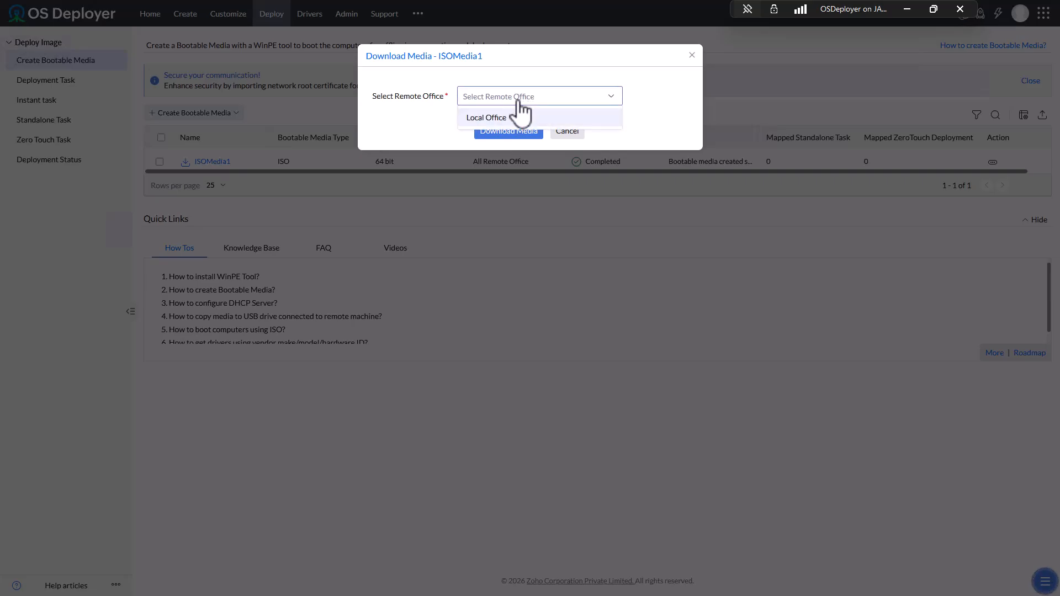
pyautogui.click(505, 118)
pyautogui.click(509, 135)
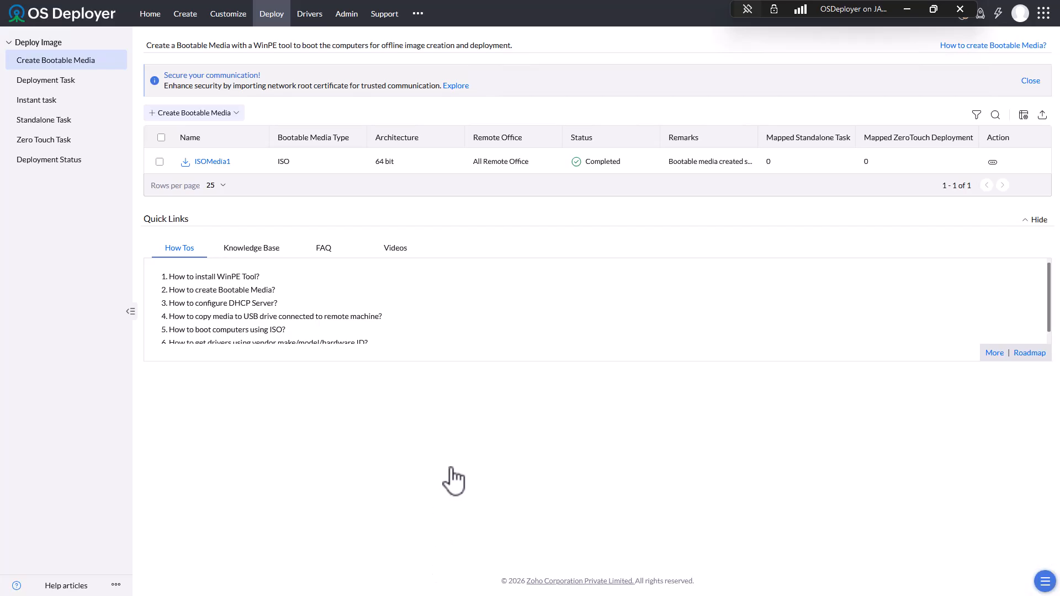
# - Check the Downloads folder in File Explorer, close it, and exit browser fullscreen with F11
pyautogui.press('super+e')
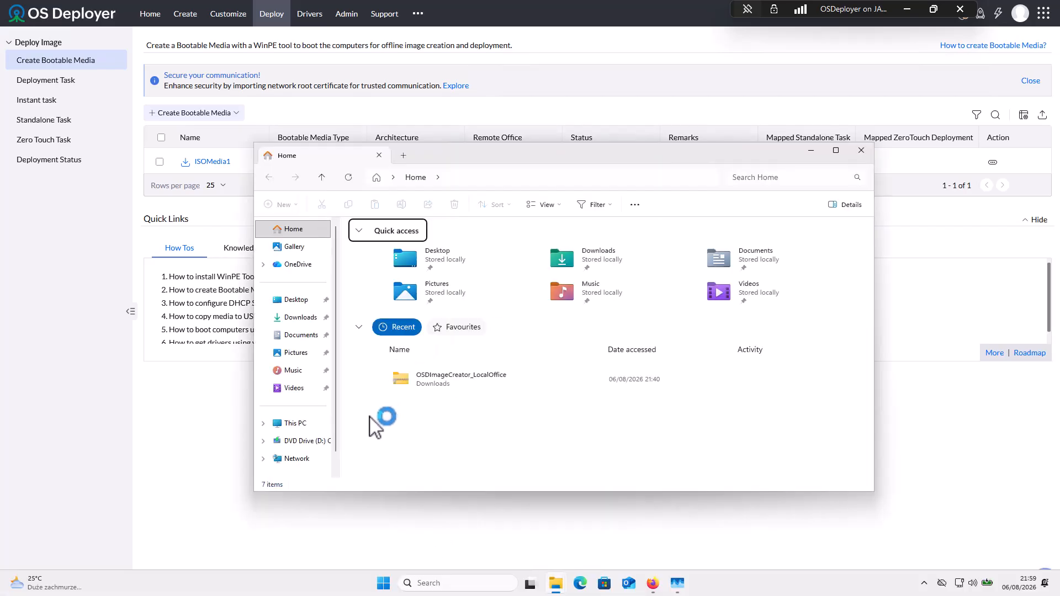
pyautogui.click(292, 318)
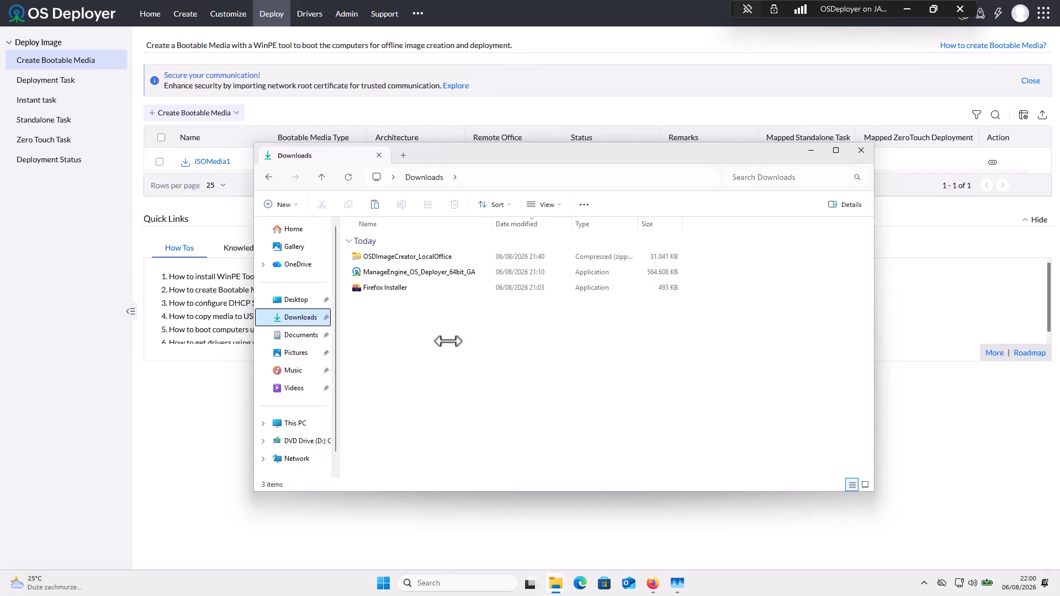
pyautogui.click(862, 150)
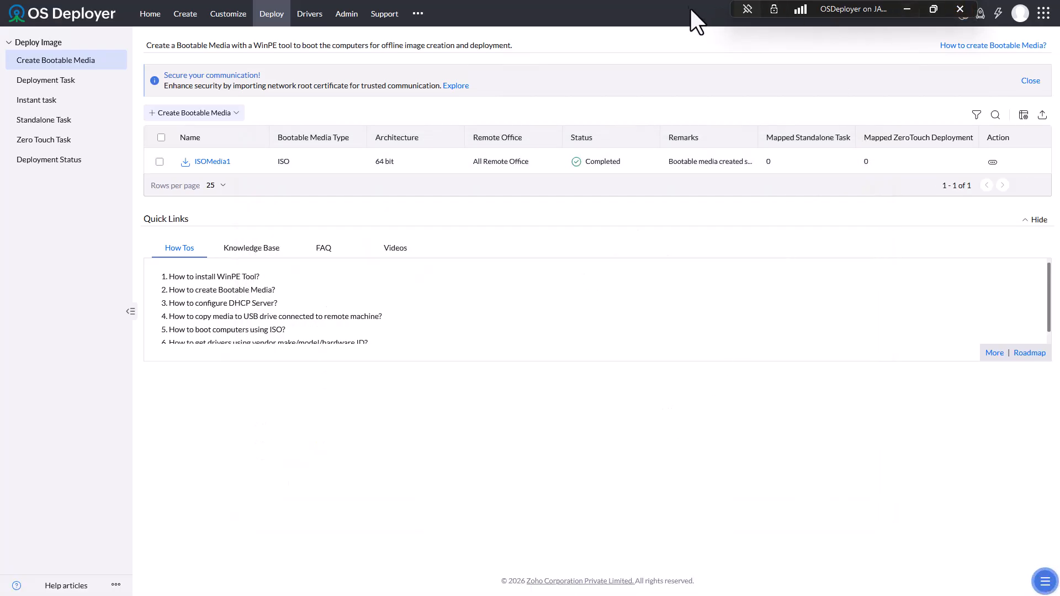
pyautogui.press('F11')
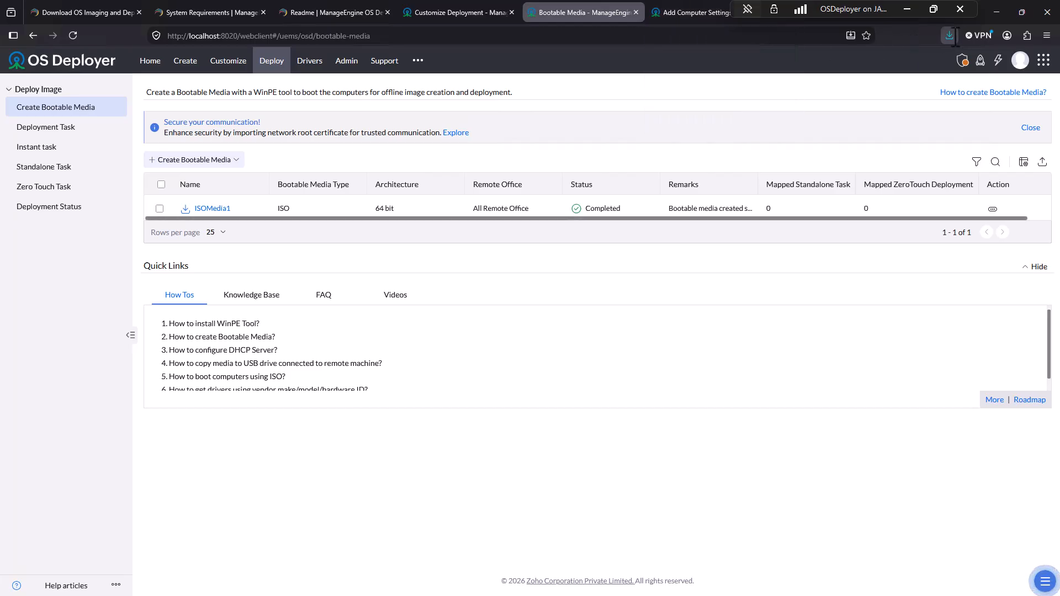
# - Reveal the downloaded ISOMedia1.iso in the Downloads folder, select it, and bring the VM window into view
pyautogui.click(953, 35)
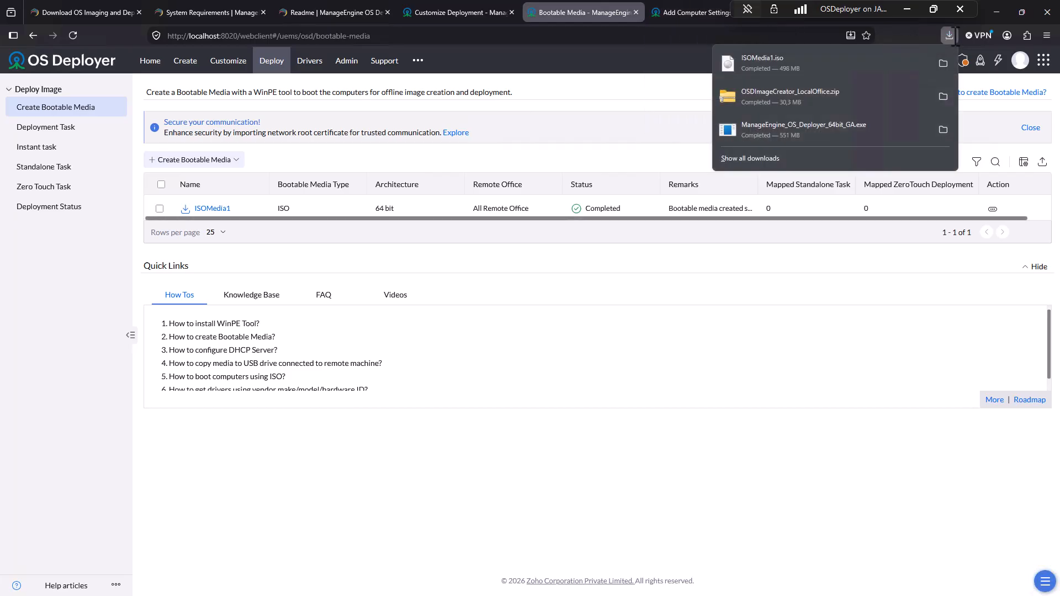
pyautogui.click(949, 62)
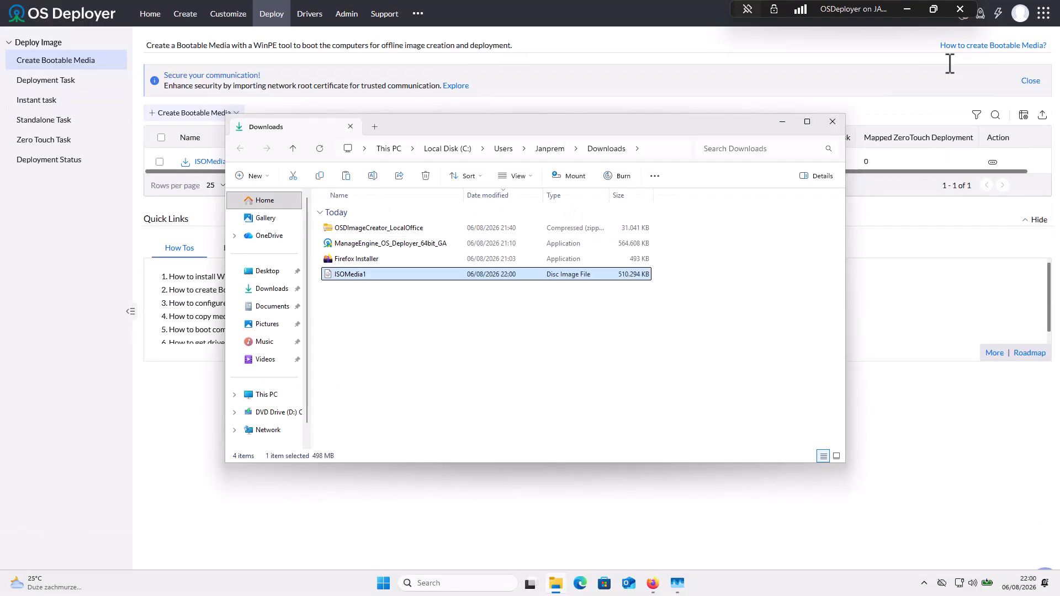
pyautogui.click(477, 317)
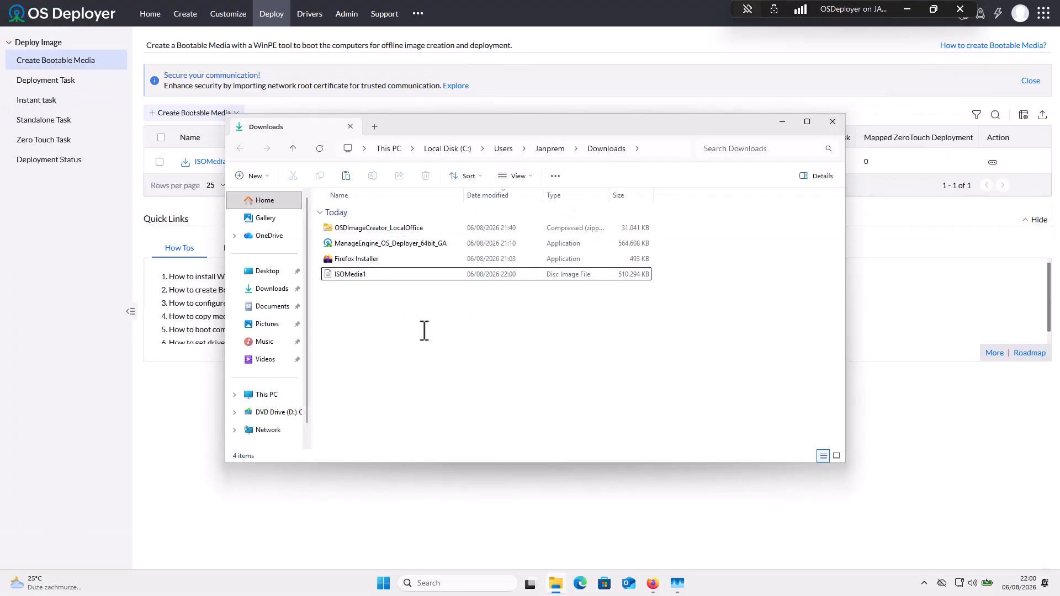
pyautogui.click(445, 273)
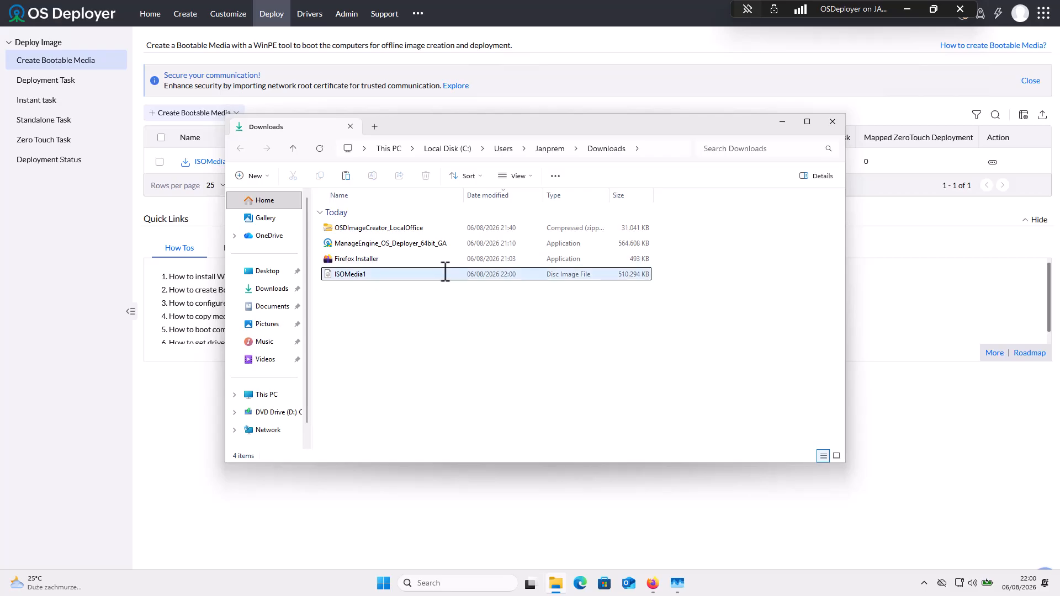
pyautogui.moveTo(1059, 62); pyautogui.dragTo(310, 42)
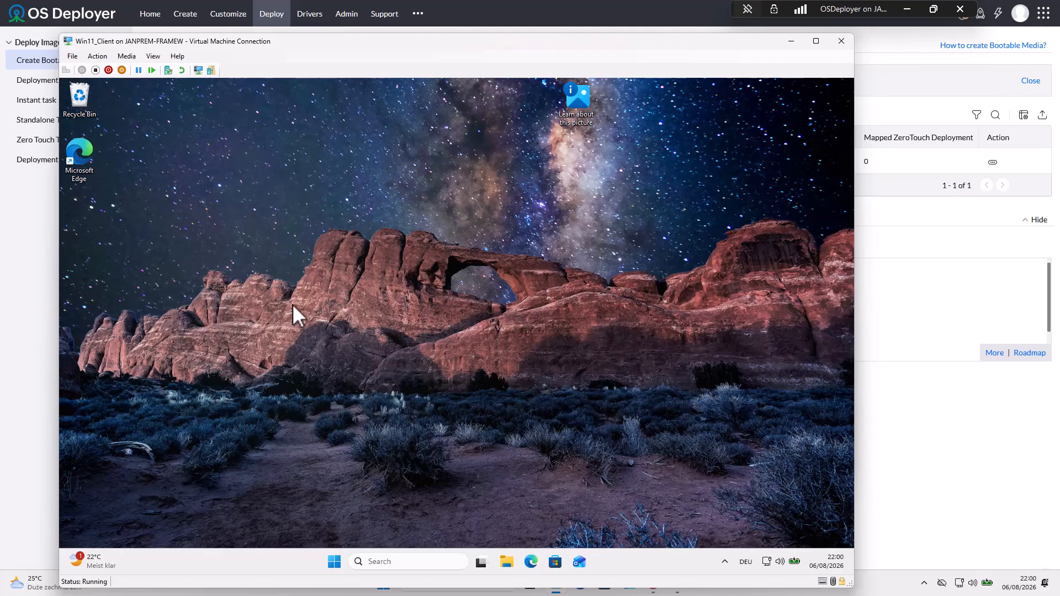
# - Move the VM window aside and right-click Win11_Client_Test in Hyper-V Manager's VM list
pyautogui.moveTo(718, 45); pyautogui.dragTo(1059, 45)
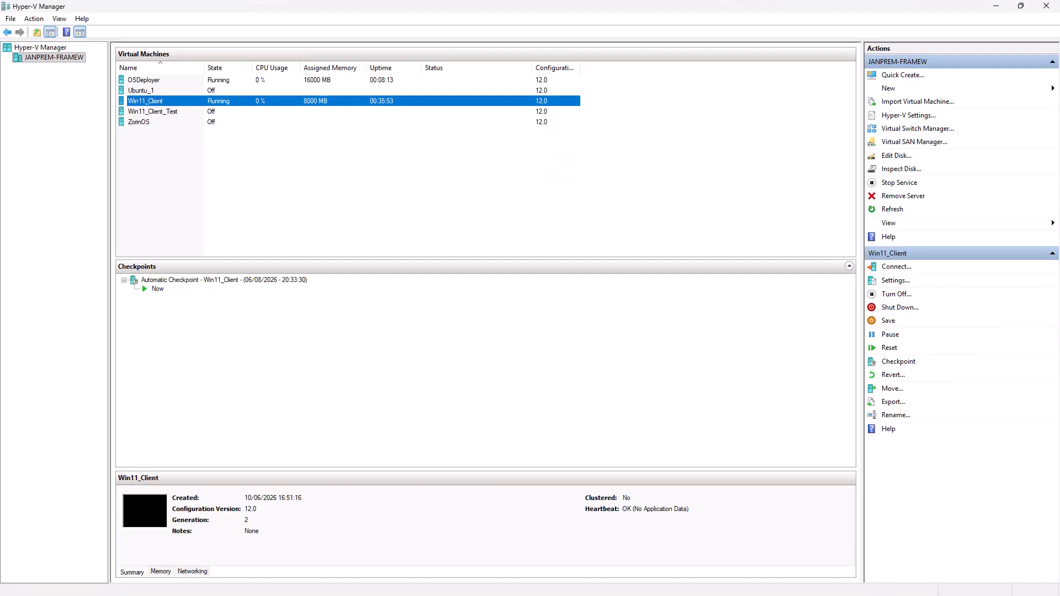
pyautogui.click(140, 113)
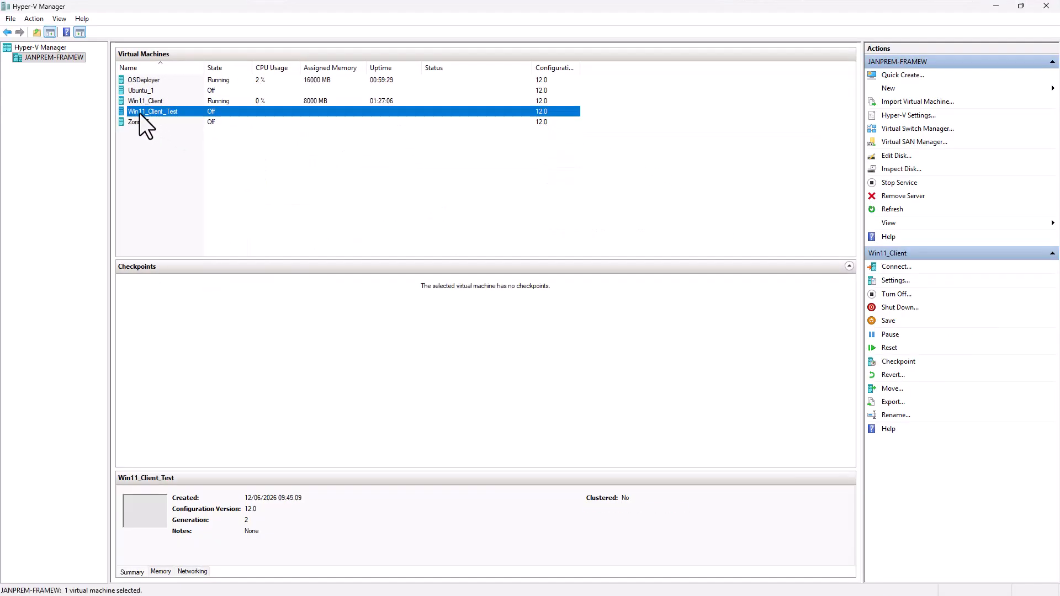
pyautogui.rightClick(180, 112)
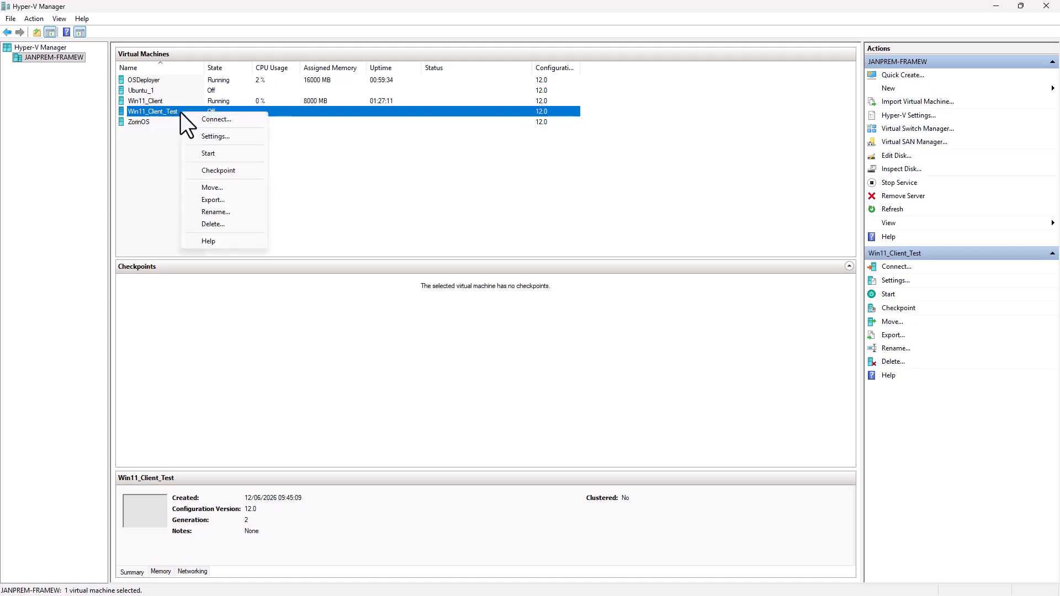
# - Review Win11_Client_Test's firmware boot order and DVD drive, which uses D:\7 VMs\ISOMedia0.iso
pyautogui.click(210, 137)
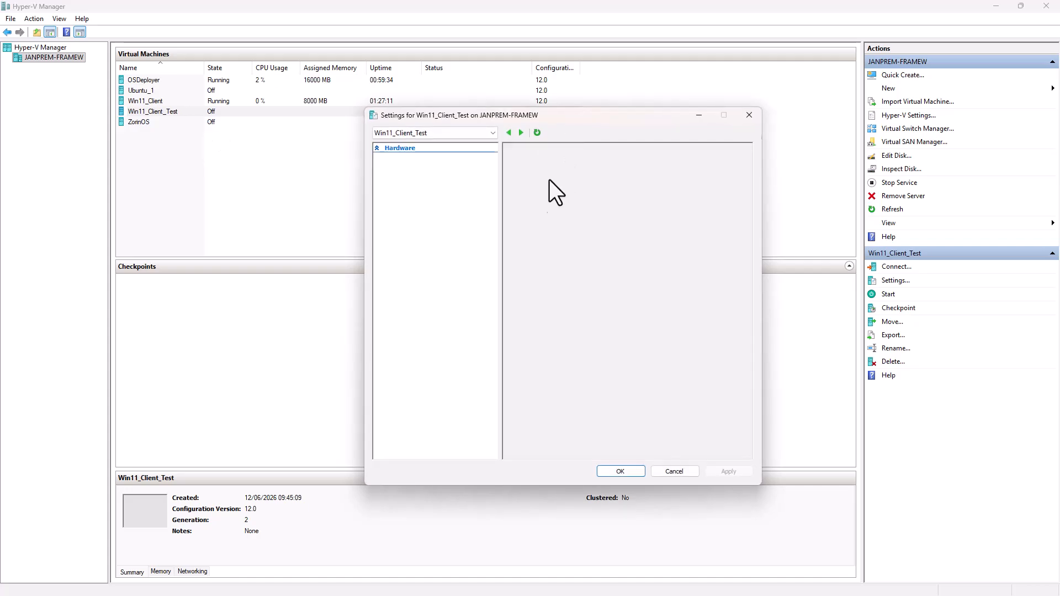
pyautogui.click(419, 177)
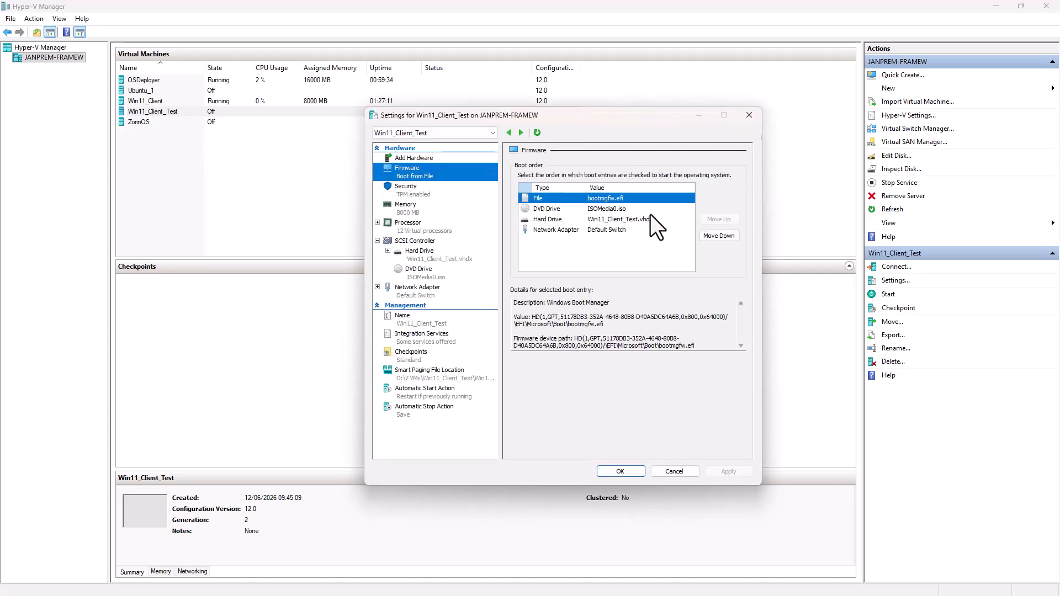
pyautogui.click(626, 212)
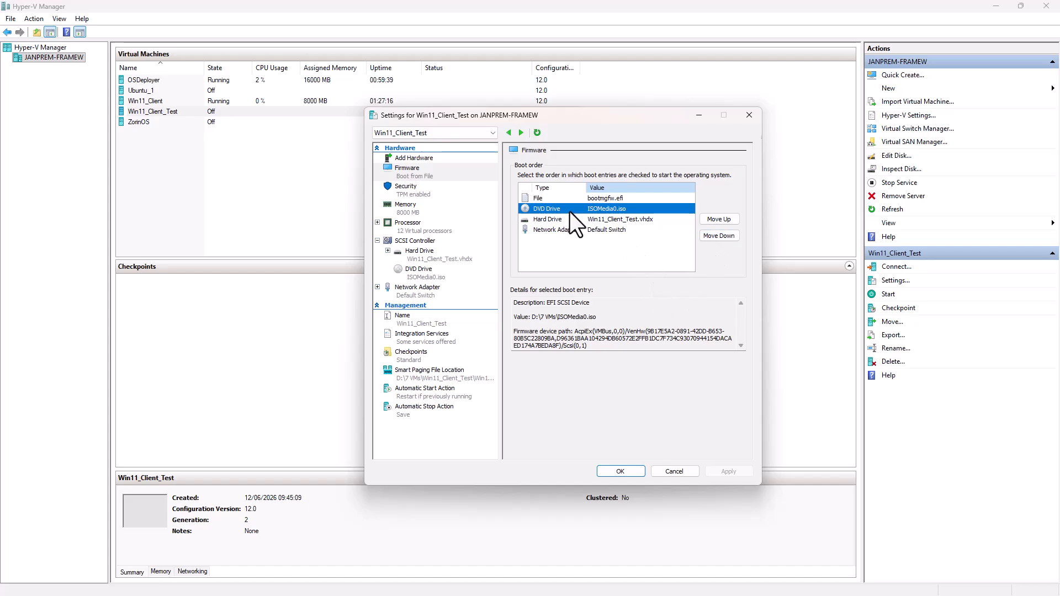
pyautogui.click(432, 270)
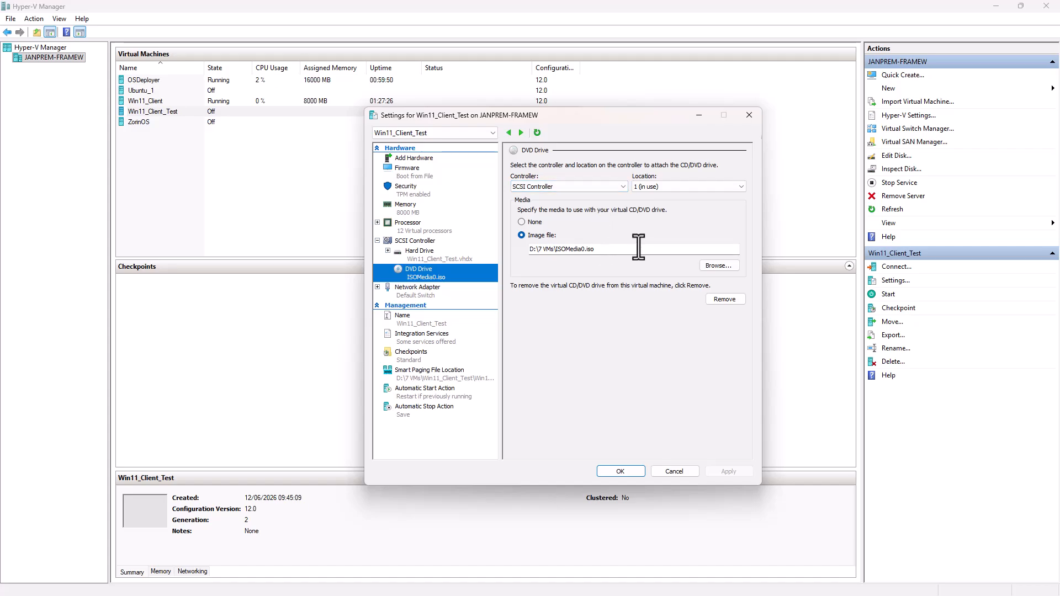
pyautogui.click(655, 249)
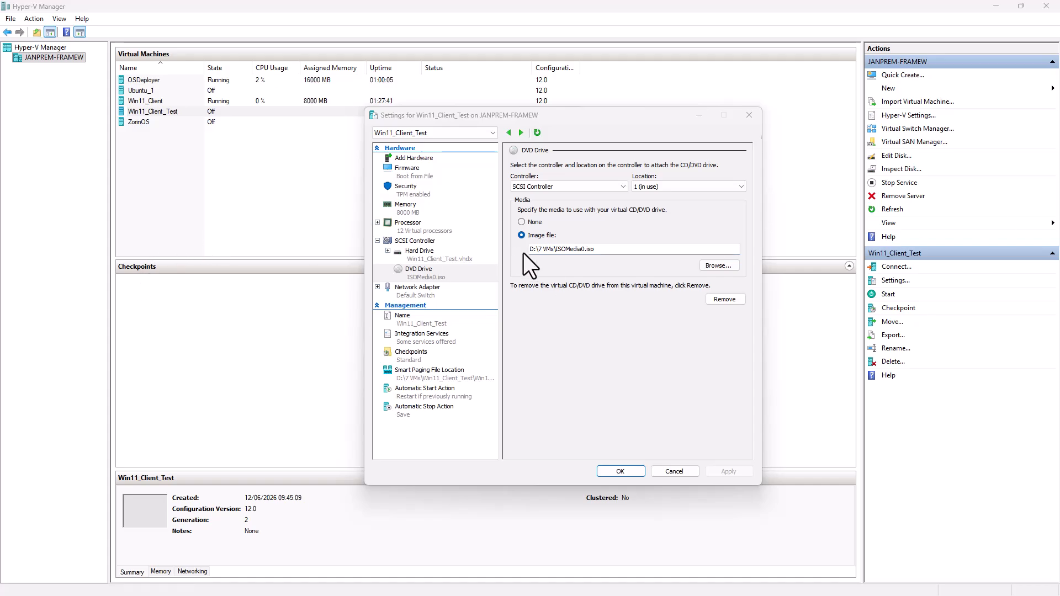
# - Open the 7 VMs folder on Daten (D:) in File Explorer
pyautogui.press('super+e')
pyautogui.click(227, 402)
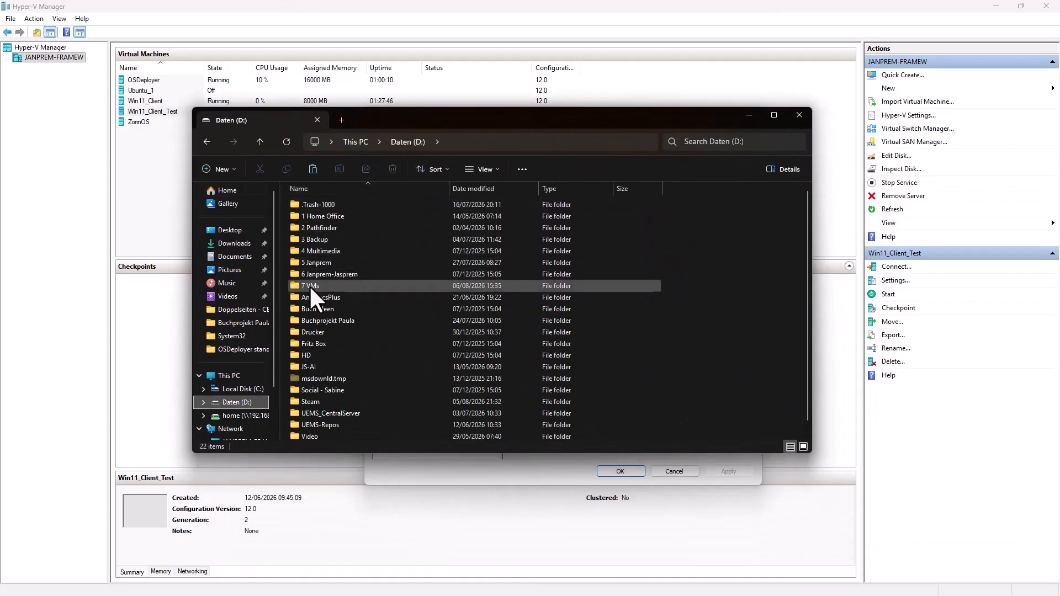
pyautogui.doubleClick(317, 284)
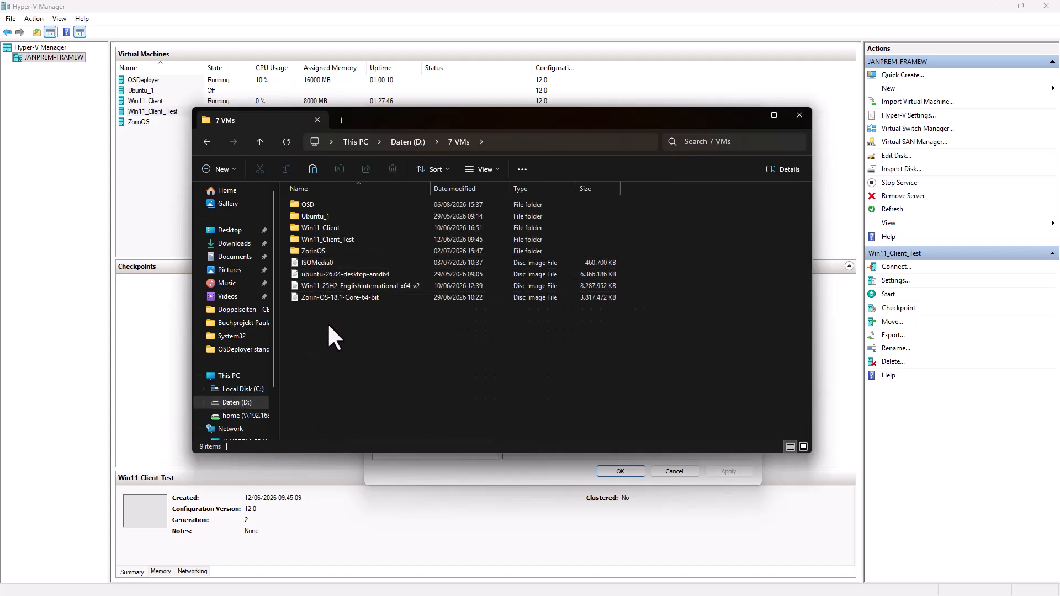
# - Copy ISOMedia1.iso from Downloads into the D:\7 VMs folder, then minimize Downloads
pyautogui.click(326, 265)
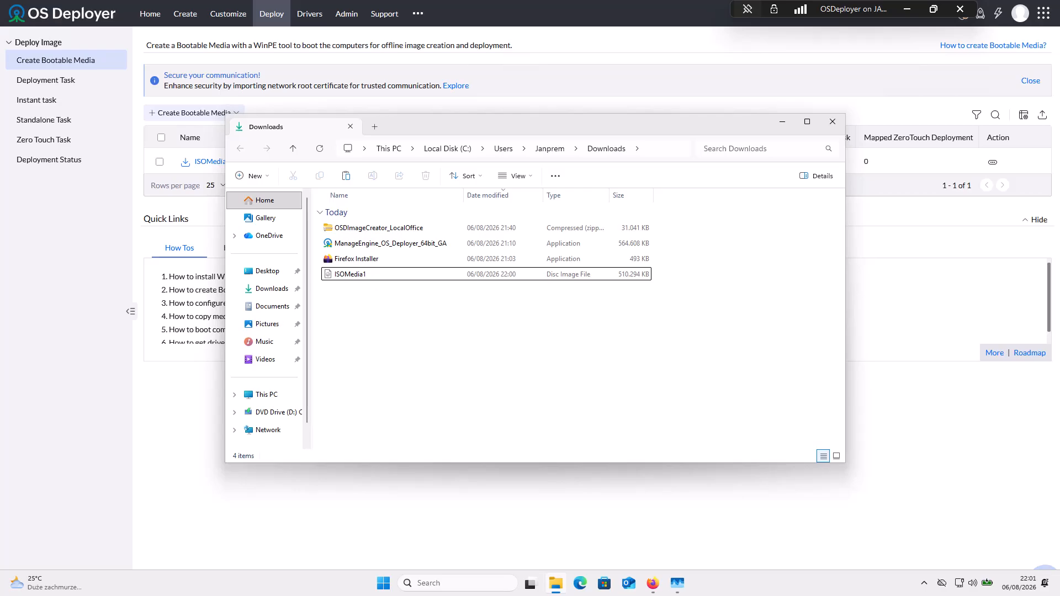
pyautogui.rightClick(328, 275)
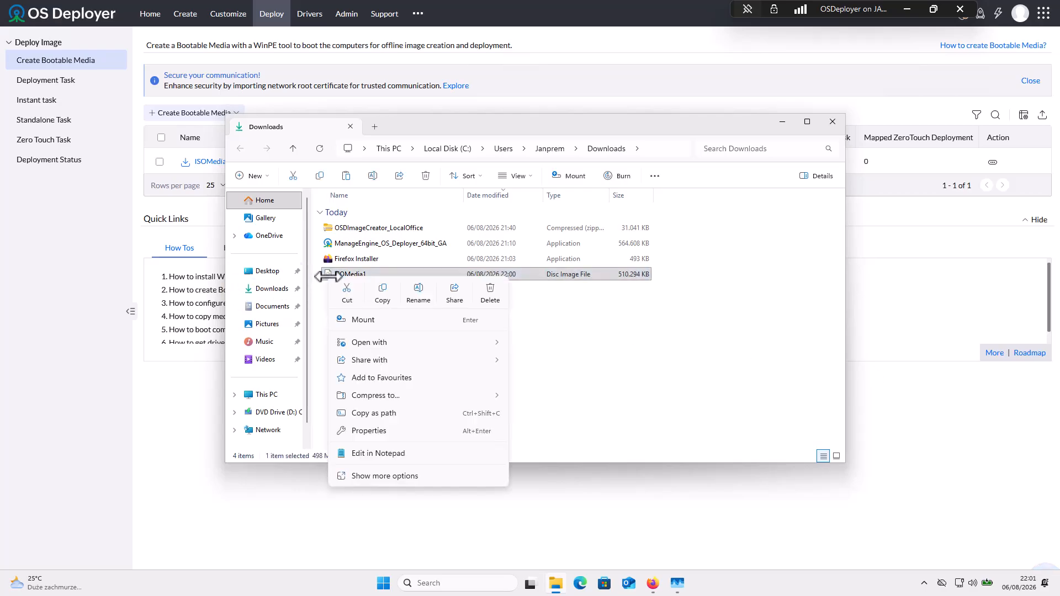
pyautogui.click(383, 292)
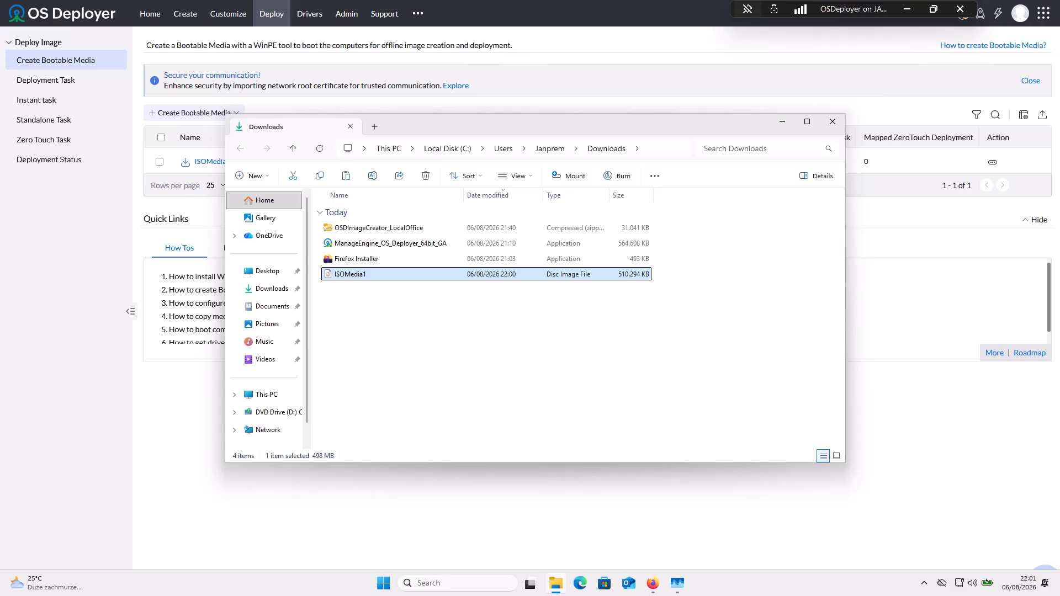
pyautogui.hotkey('alt', 'Tab')
pyautogui.click(406, 364)
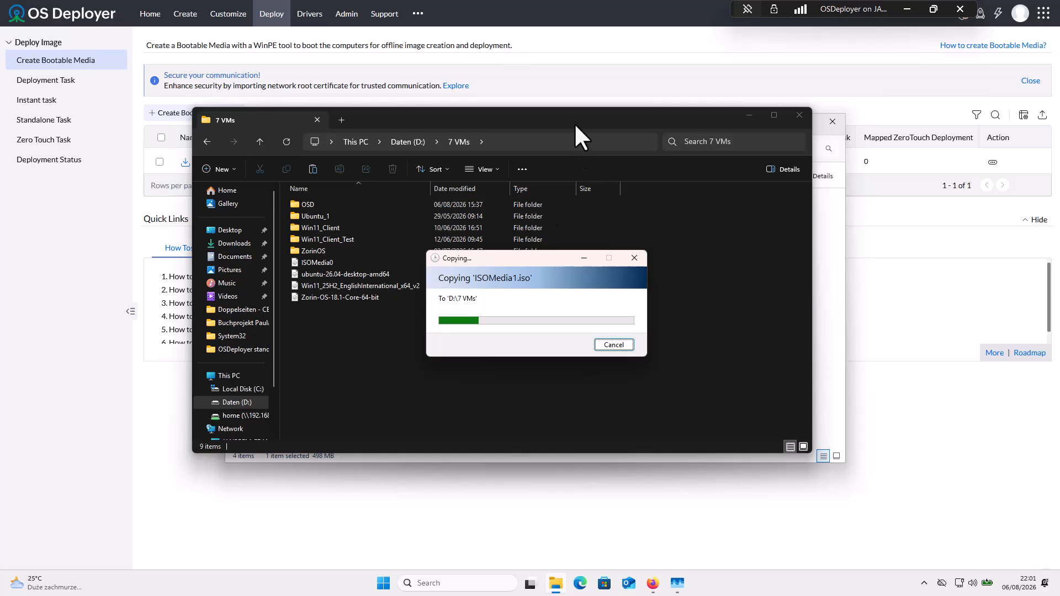
pyautogui.click(827, 232)
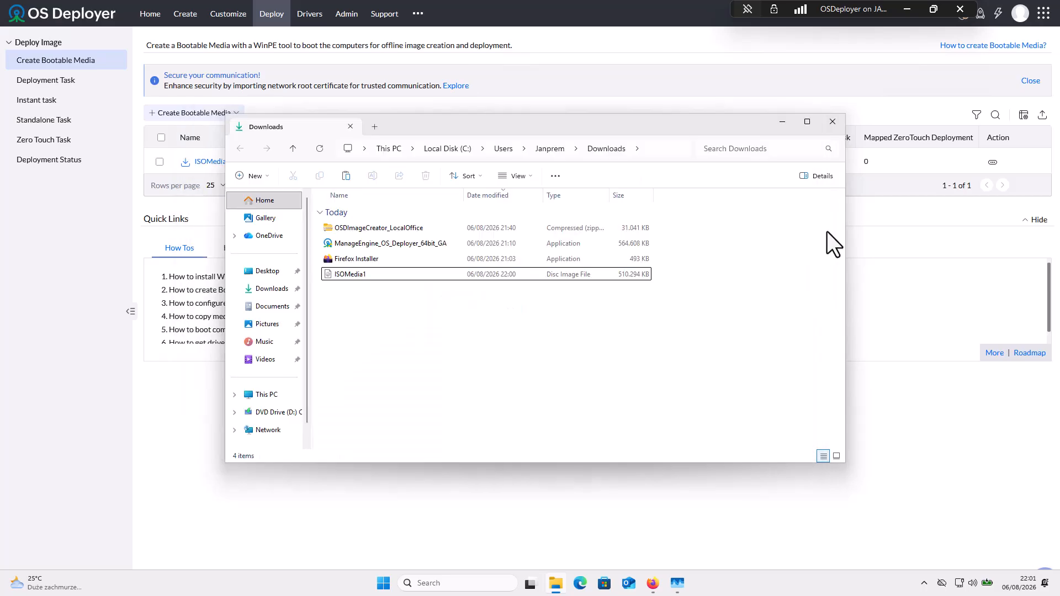
pyautogui.click(781, 121)
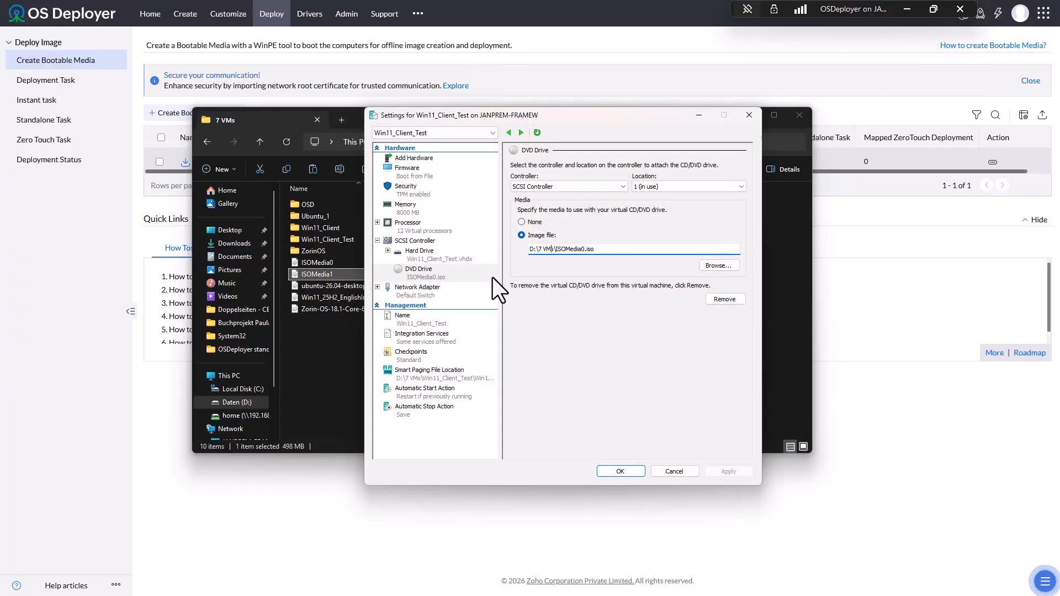
# - Point the VM's DVD drive to D:\7 VMs\ISOMedia1.iso and apply it
pyautogui.click(712, 266)
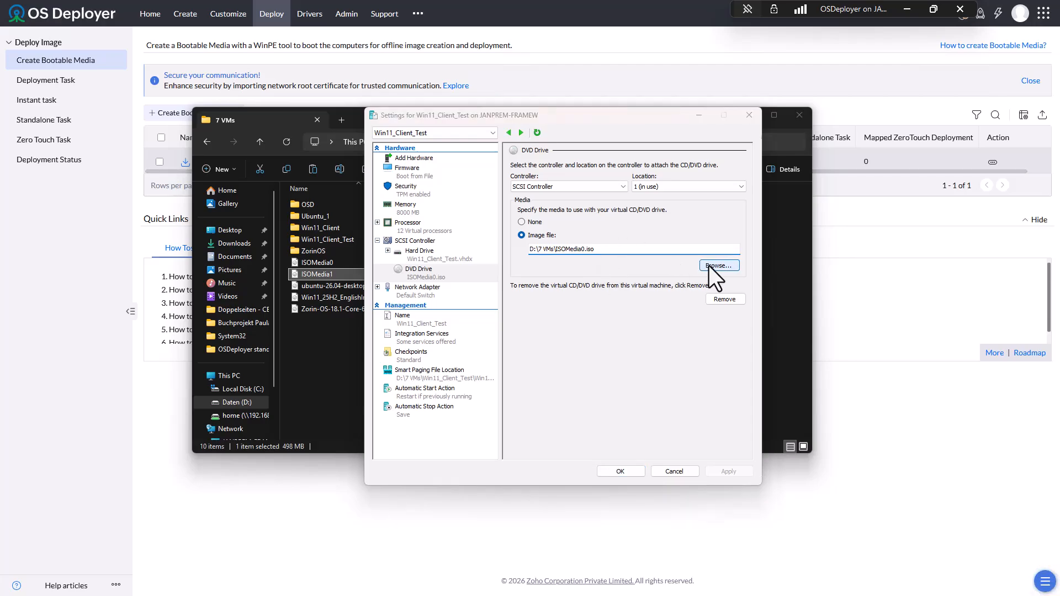
pyautogui.click(518, 277)
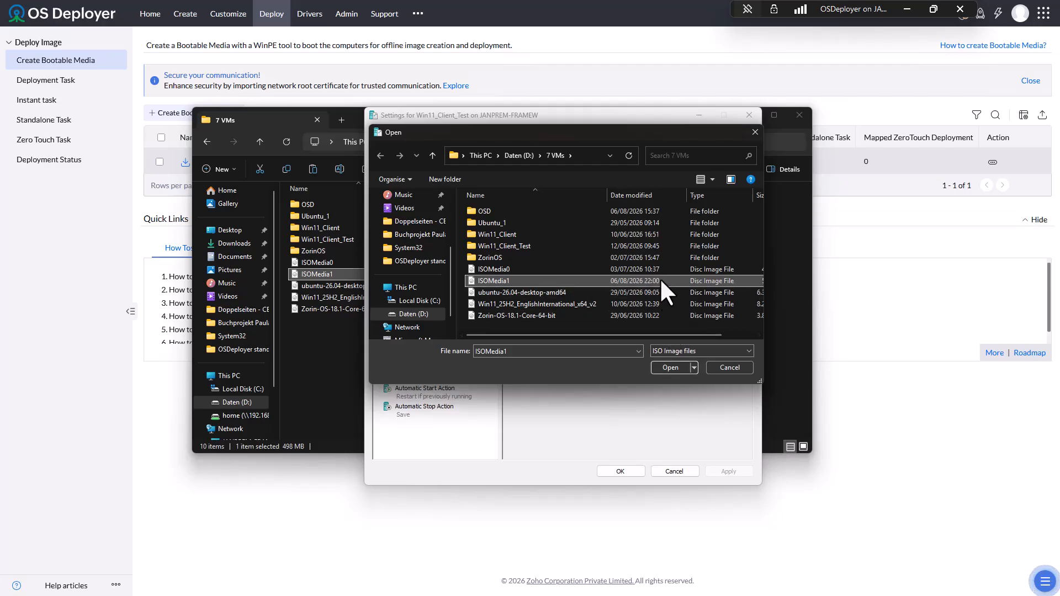
pyautogui.click(670, 368)
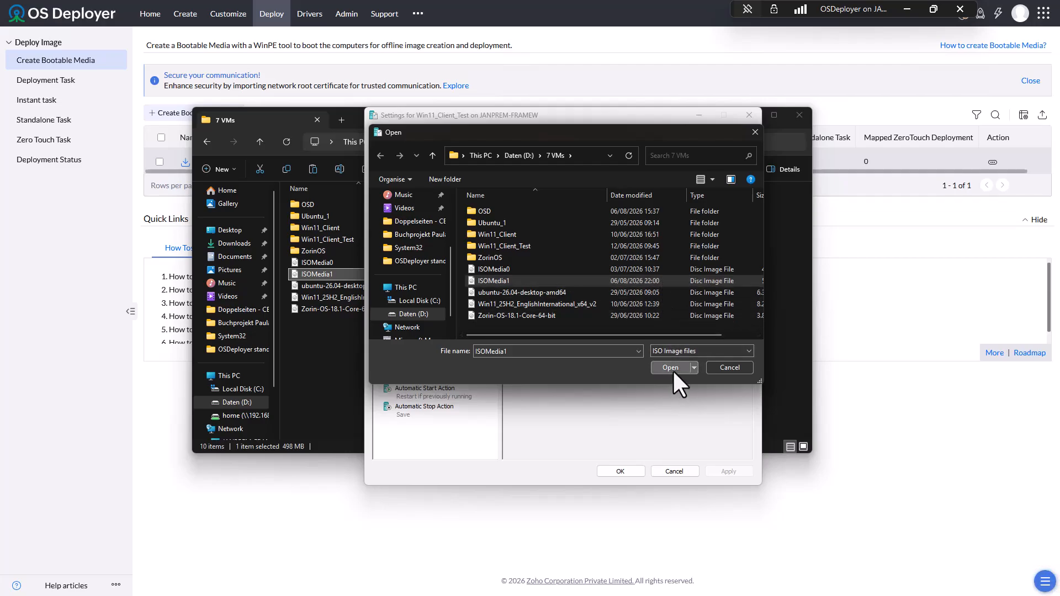
pyautogui.click(718, 471)
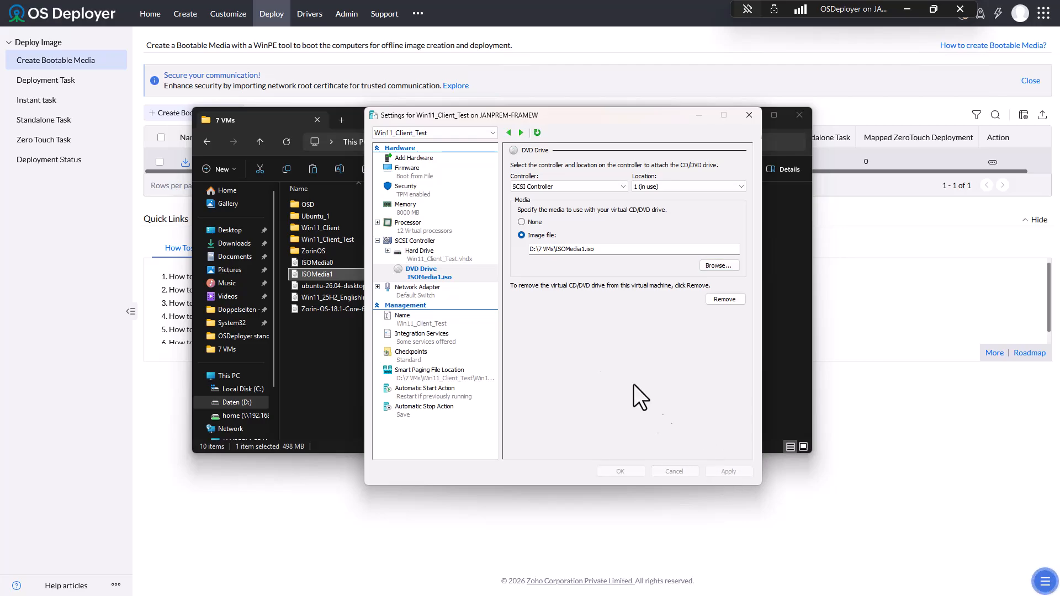
# - Move the EFI file boot entry down twice below the hard drive, apply, and close settings
pyautogui.click(429, 176)
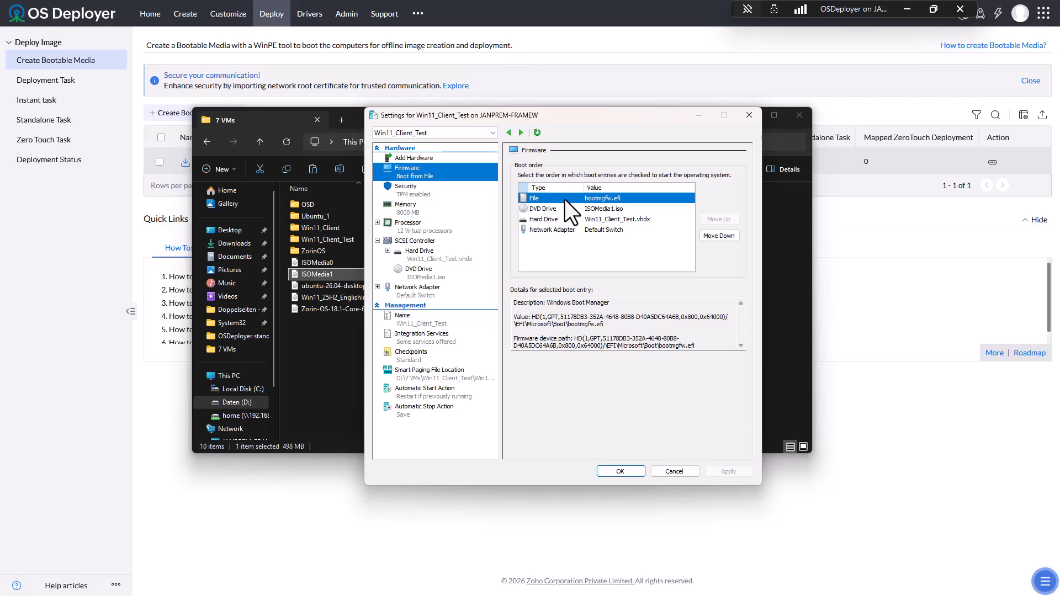
pyautogui.click(713, 236)
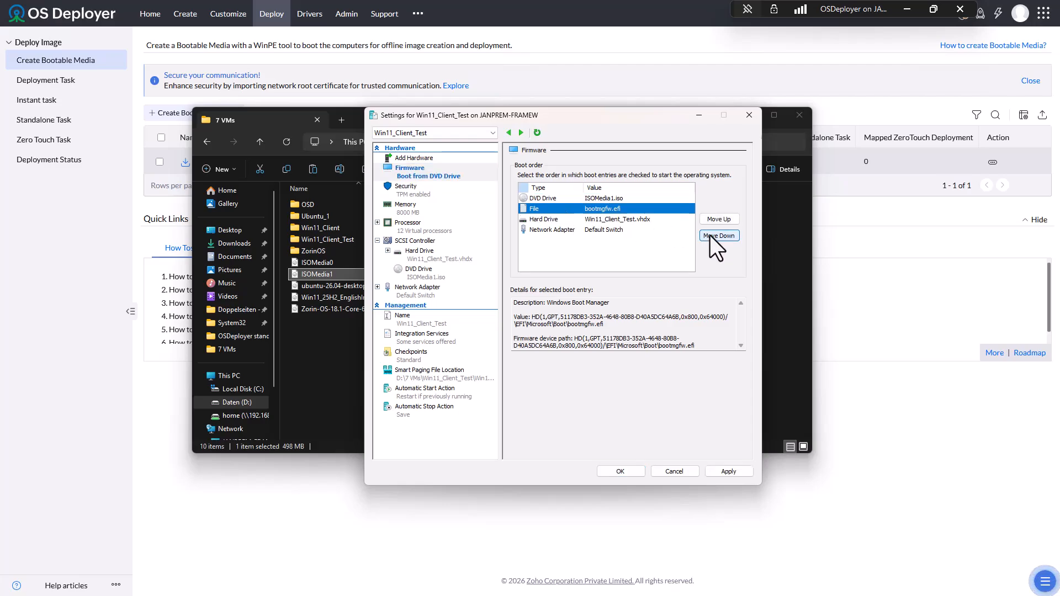
pyautogui.click(713, 235)
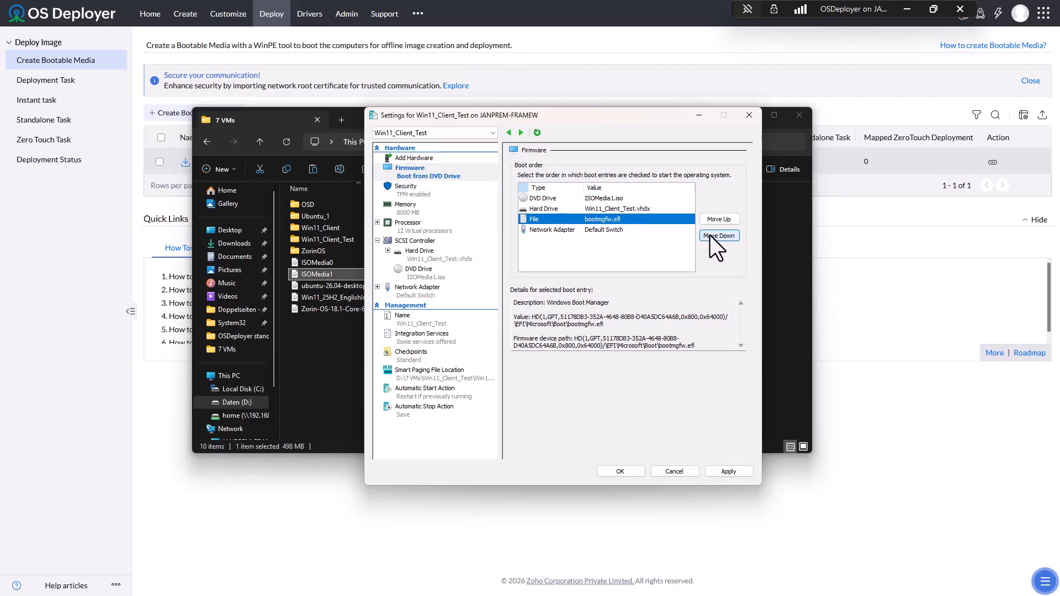
pyautogui.click(725, 471)
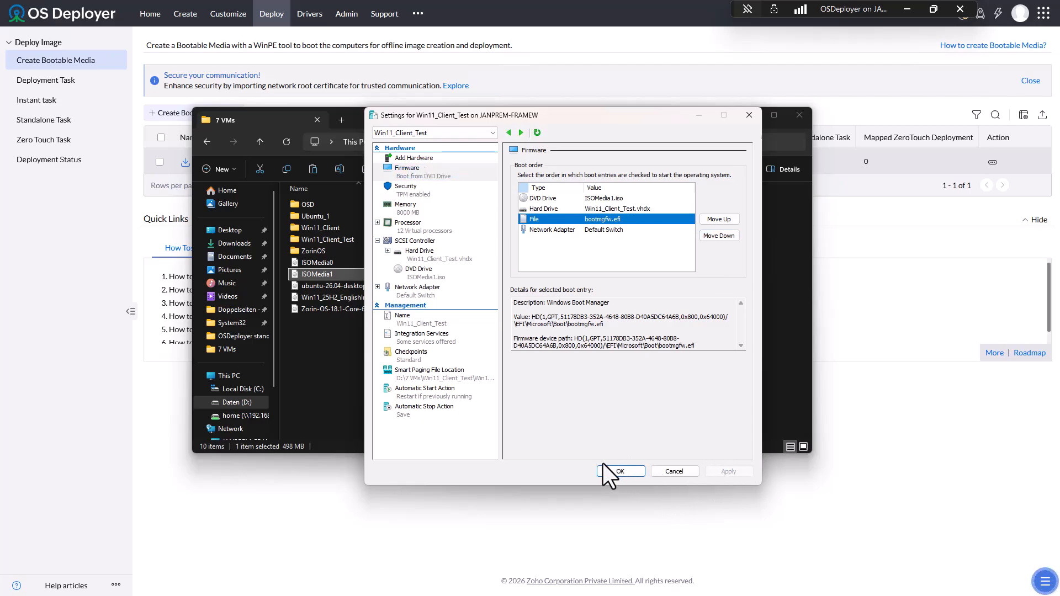
pyautogui.click(620, 472)
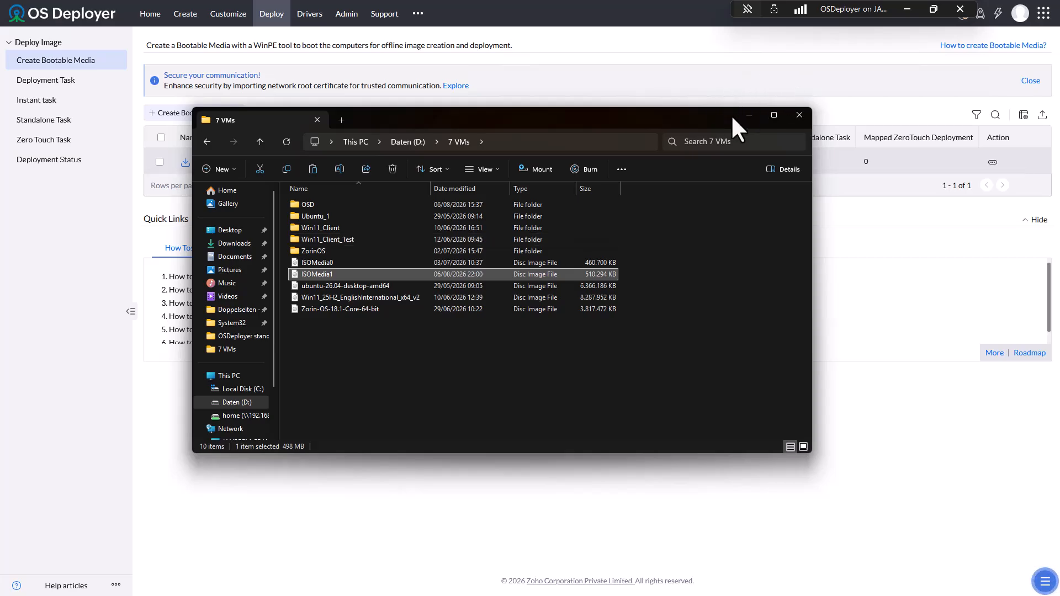
# - Choose Deploy now for the Win11-Pro task in the deployment task list and confirm with OK
pyautogui.click(748, 116)
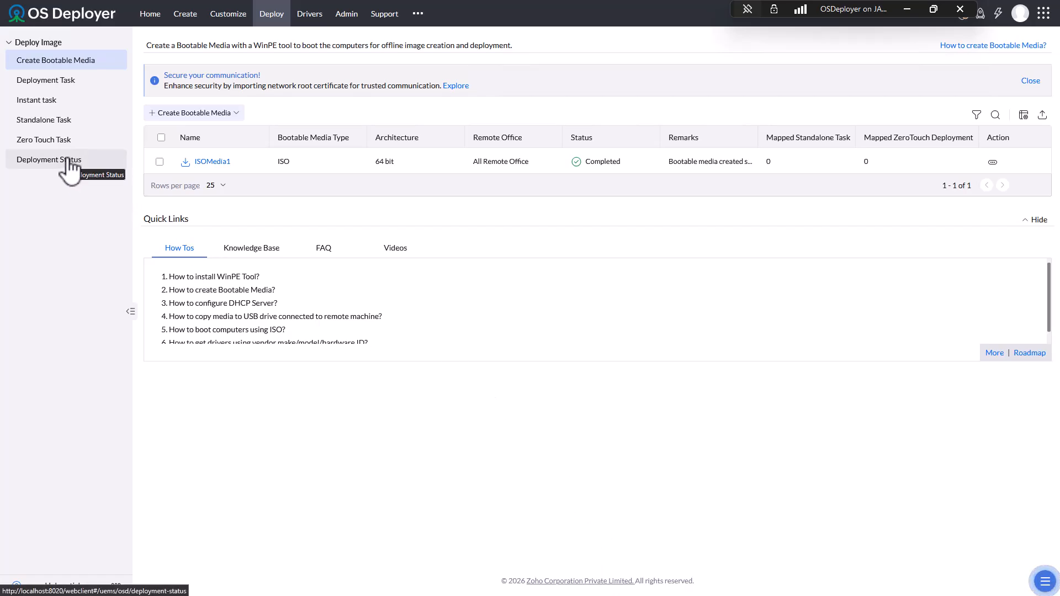
pyautogui.click(228, 17)
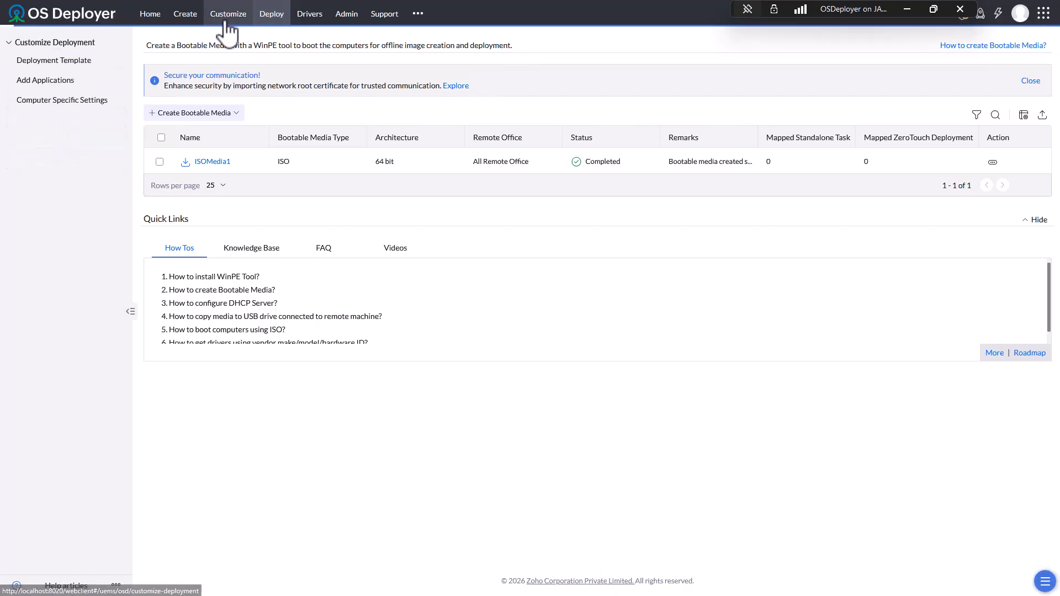
pyautogui.click(271, 16)
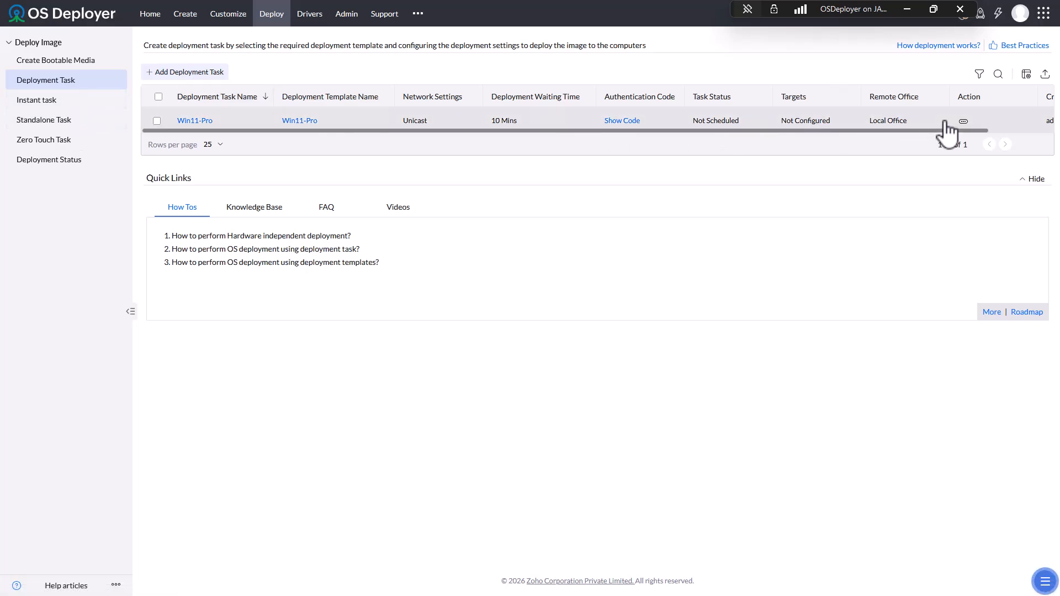
pyautogui.click(964, 123)
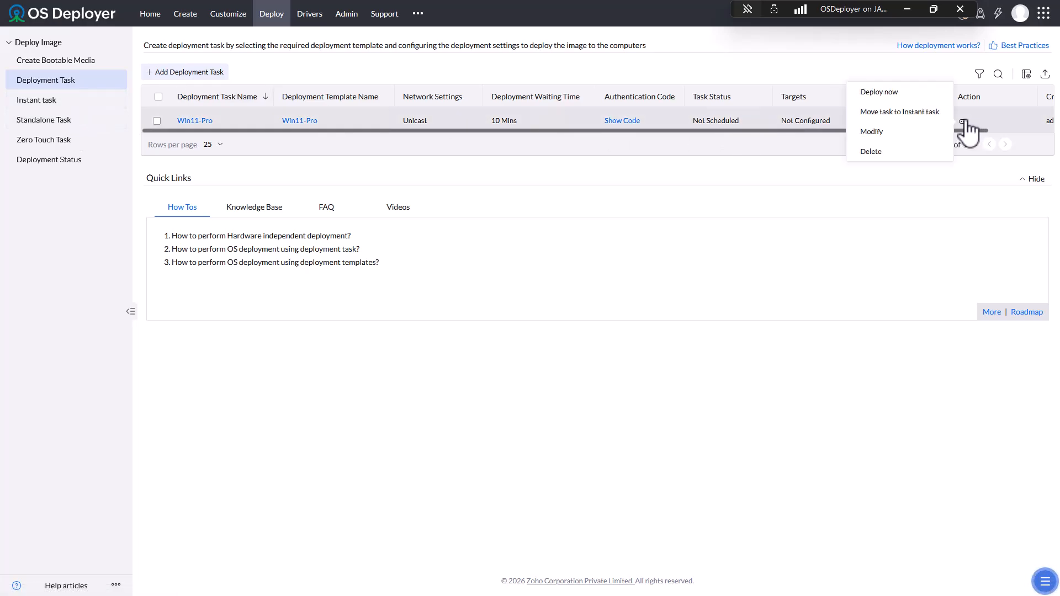
pyautogui.click(888, 94)
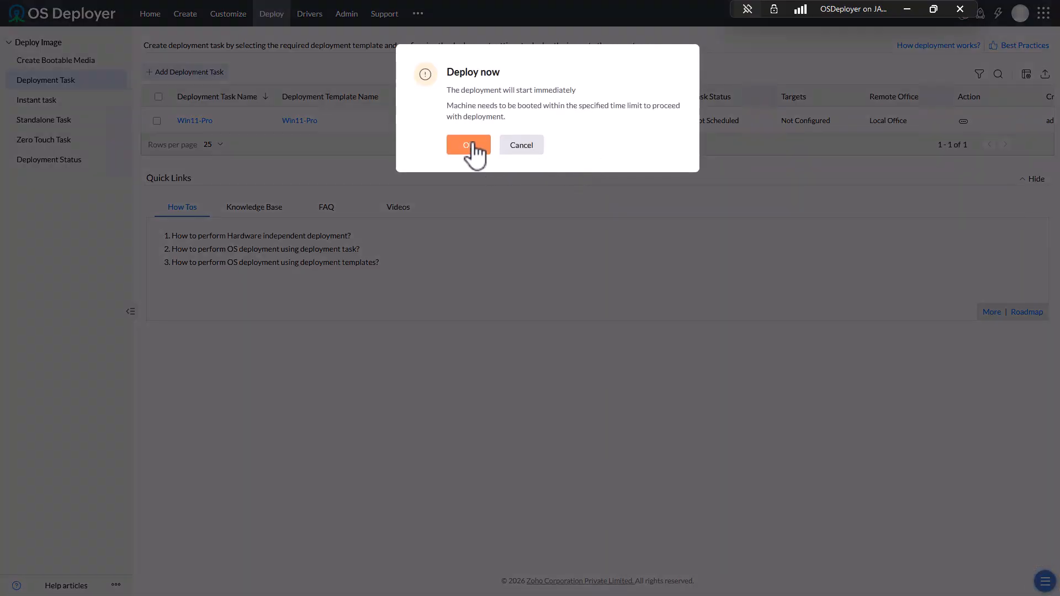
pyautogui.click(471, 146)
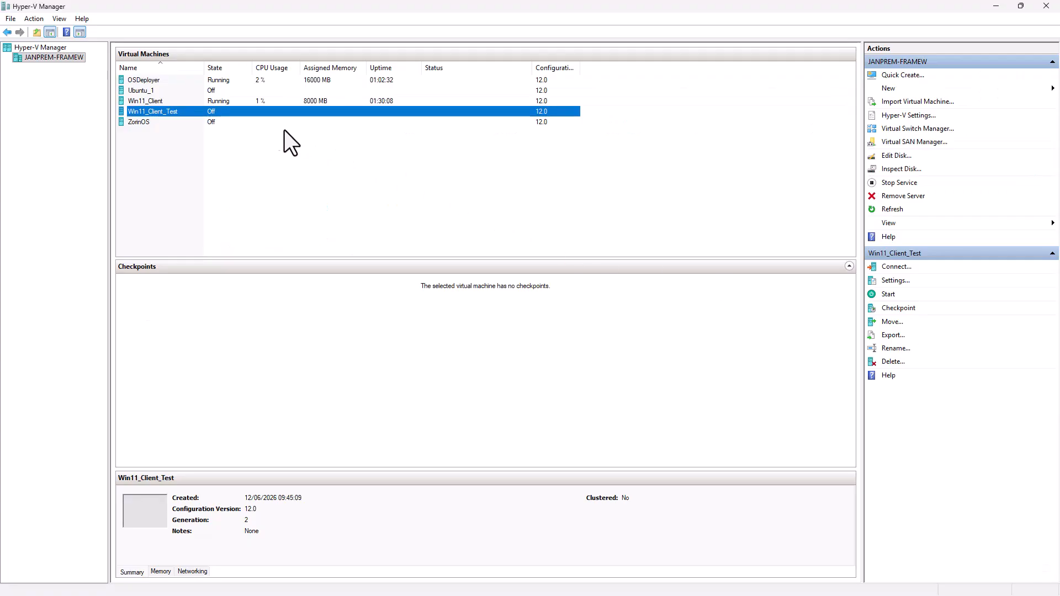
# - Connect to Win11_Client_Test, start it, and boot it from the ISO into OS Deployer
pyautogui.rightClick(137, 111)
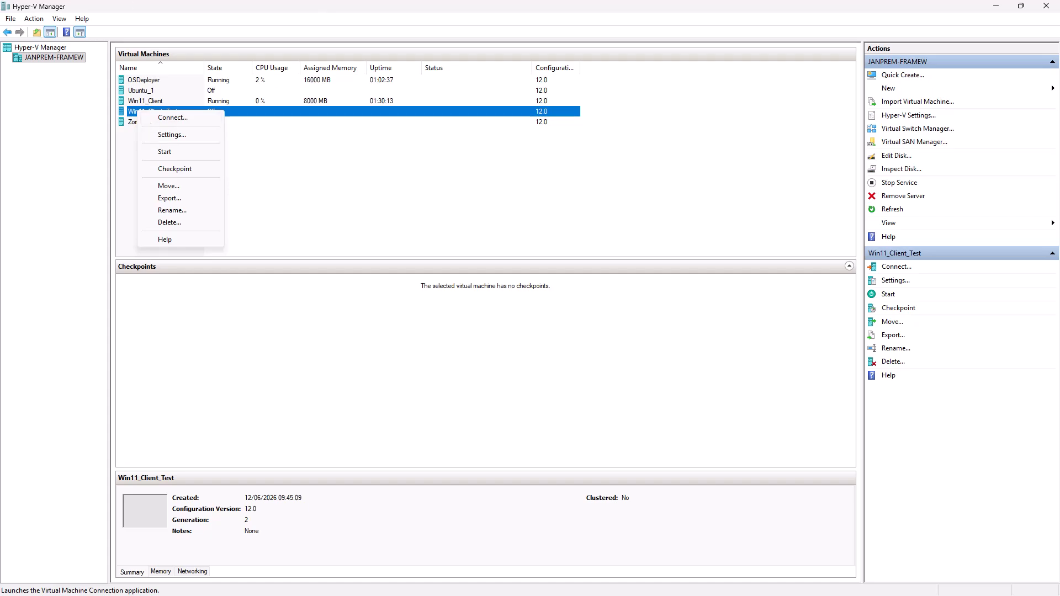
pyautogui.click(185, 121)
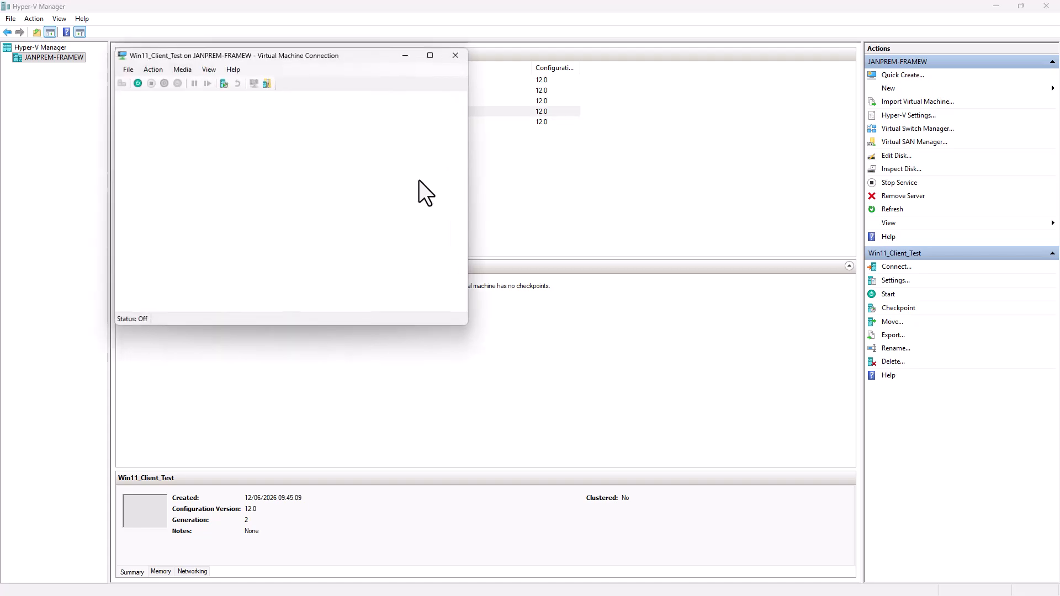
pyautogui.click(291, 216)
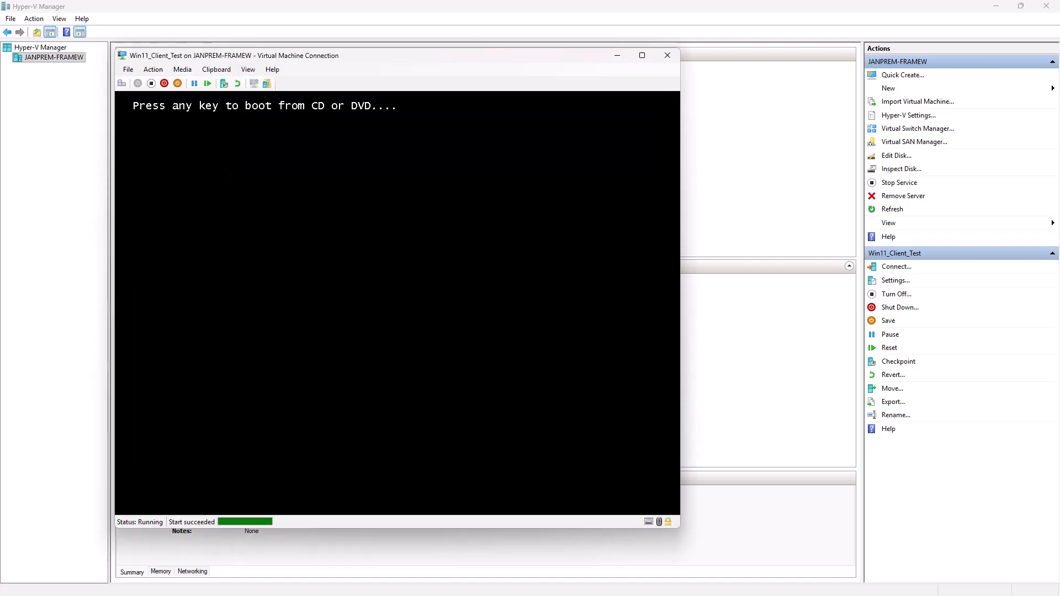
pyautogui.press('Return')
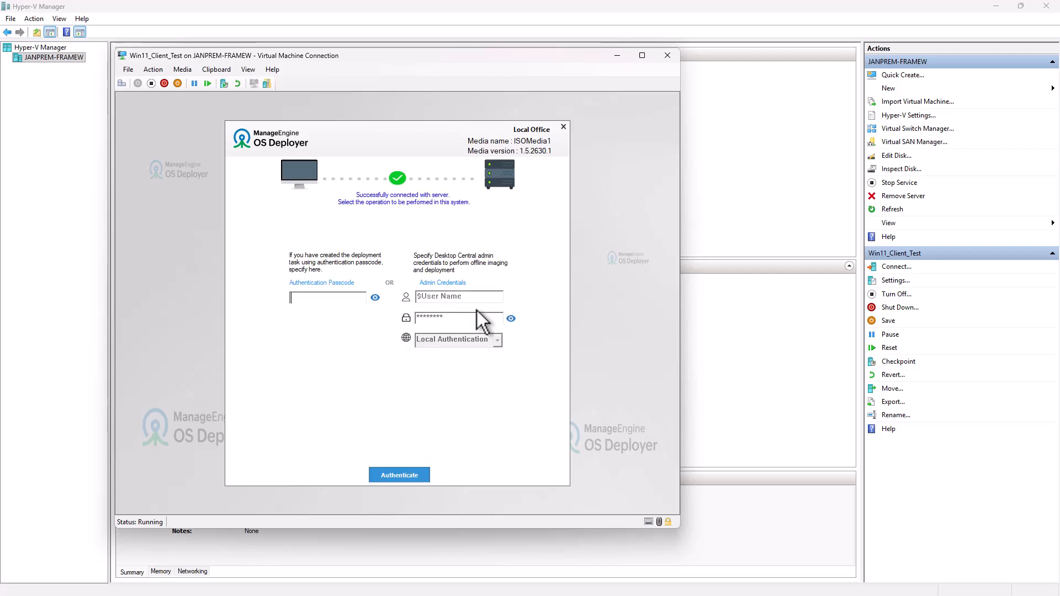
# - Authenticate the test VM by entering the deployment task's passcode
pyautogui.click(340, 299)
pyautogui.write('*')
pyautogui.click(397, 475)
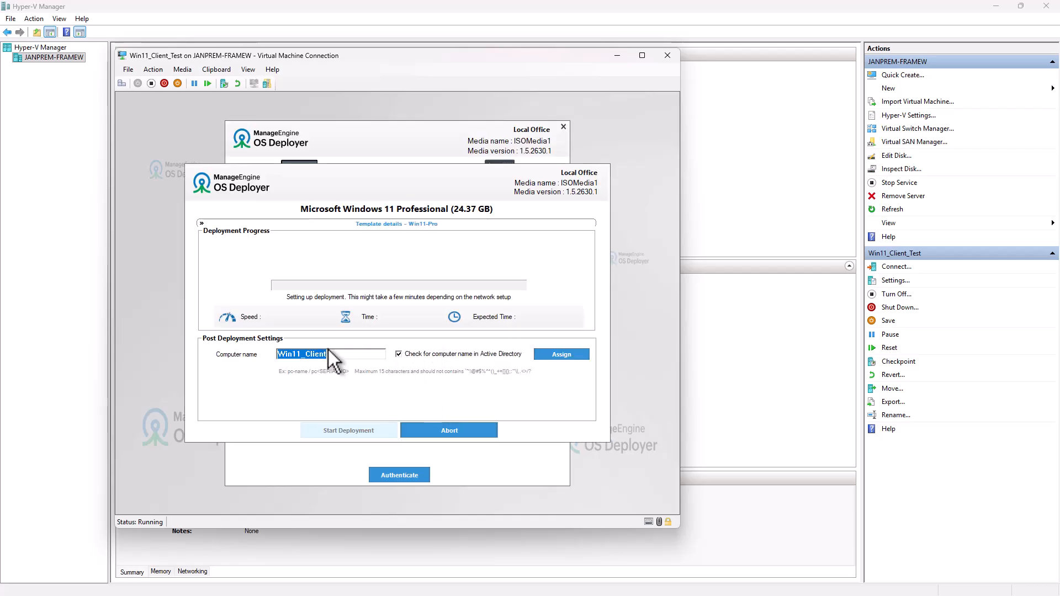
# - Replace the computer name Win11_Client with Win11ProDemo and assign it
pyautogui.click(351, 357)
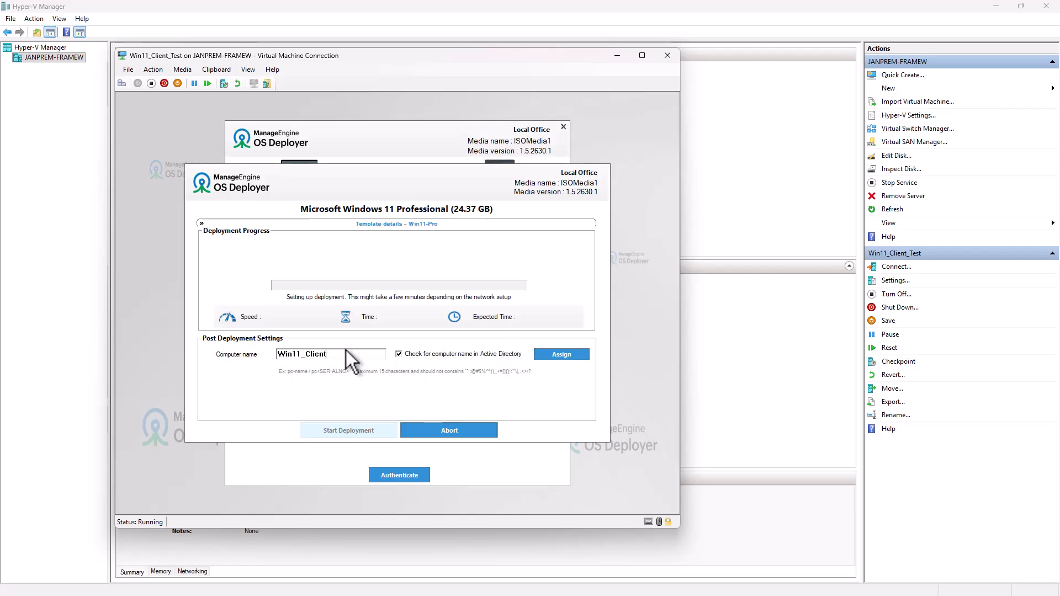
pyautogui.moveTo(333, 354); pyautogui.dragTo(285, 354)
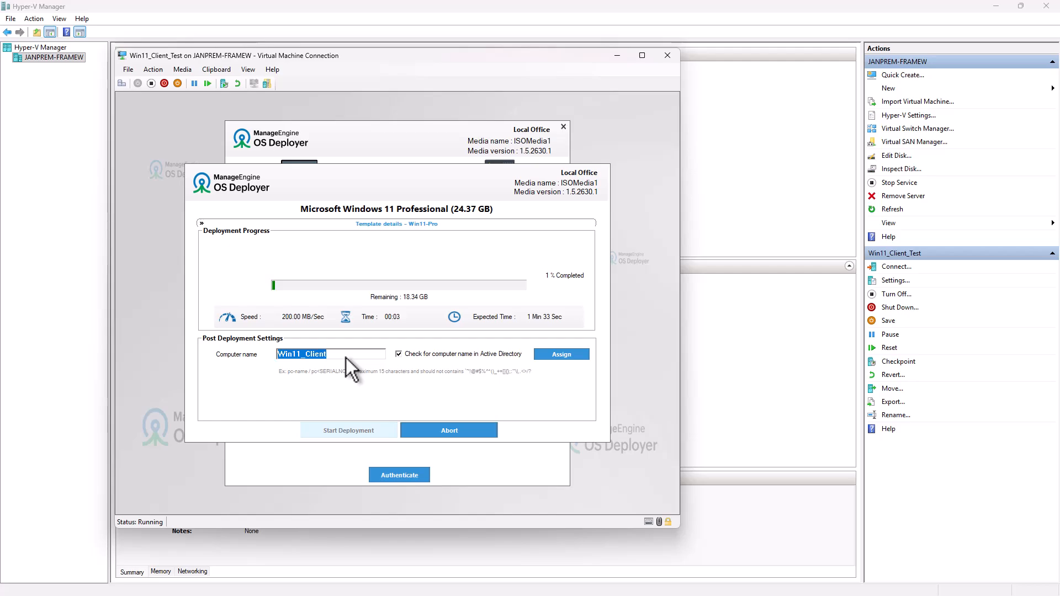
pyautogui.write('Win11')
pyautogui.press('BackSpace')
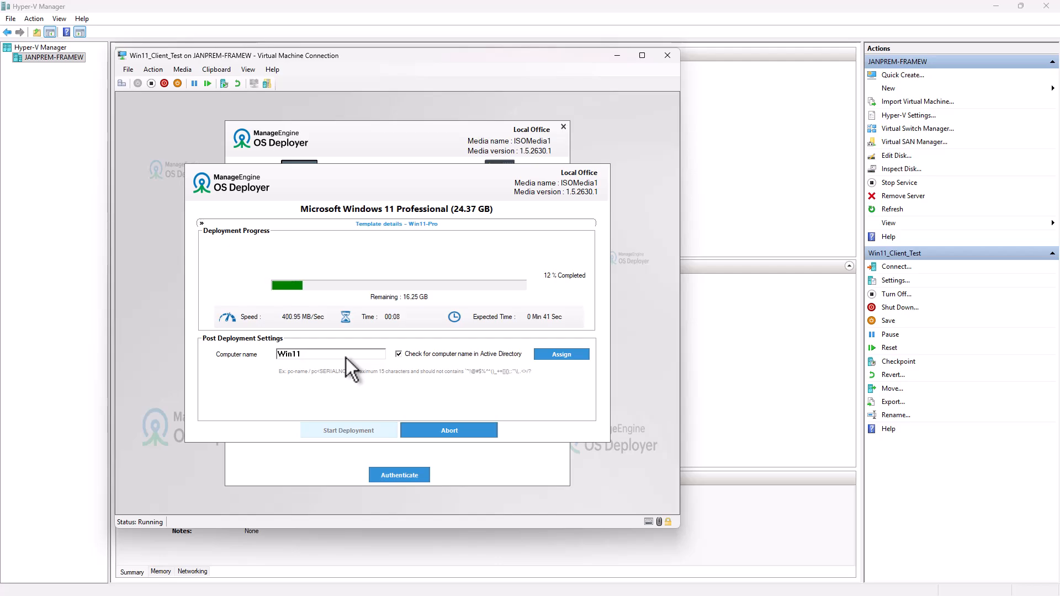
pyautogui.write('ProDemo')
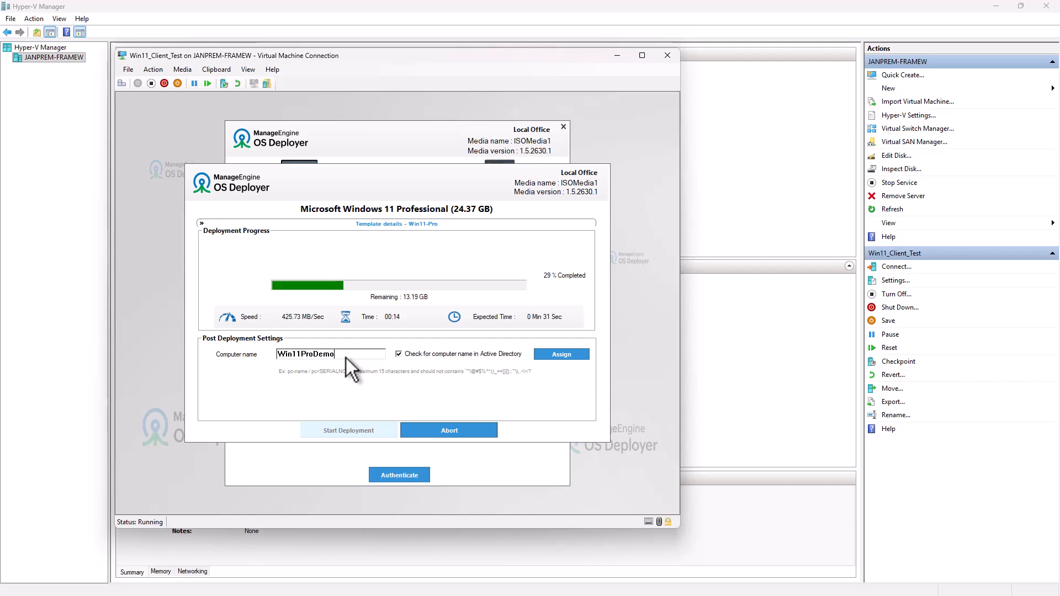
pyautogui.click(558, 358)
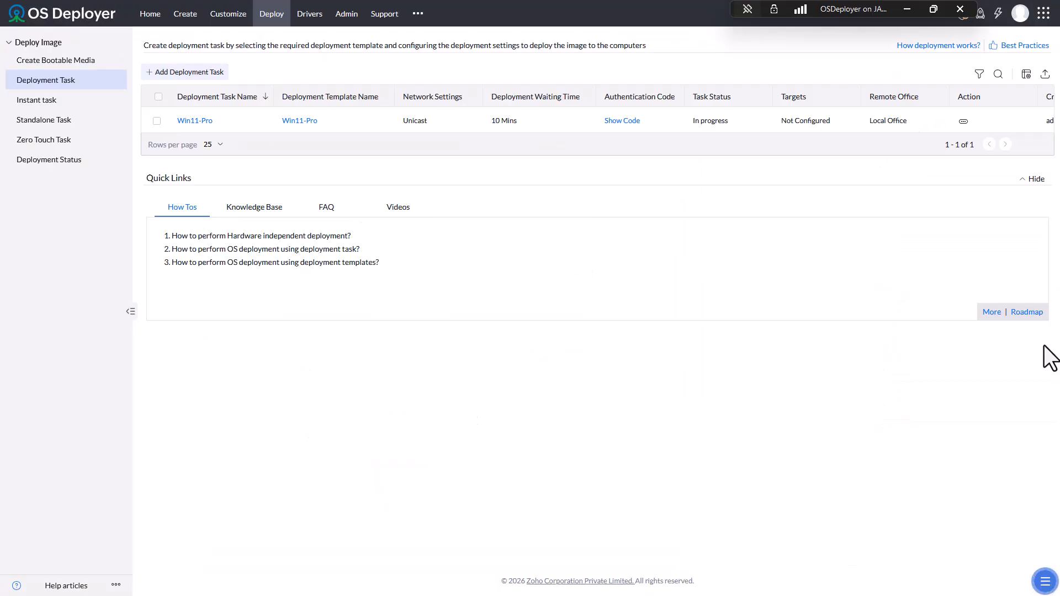
# - Open the Win11-Pro deployment's Service Tag details and expand its Post Deployment Summary
pyautogui.click(52, 161)
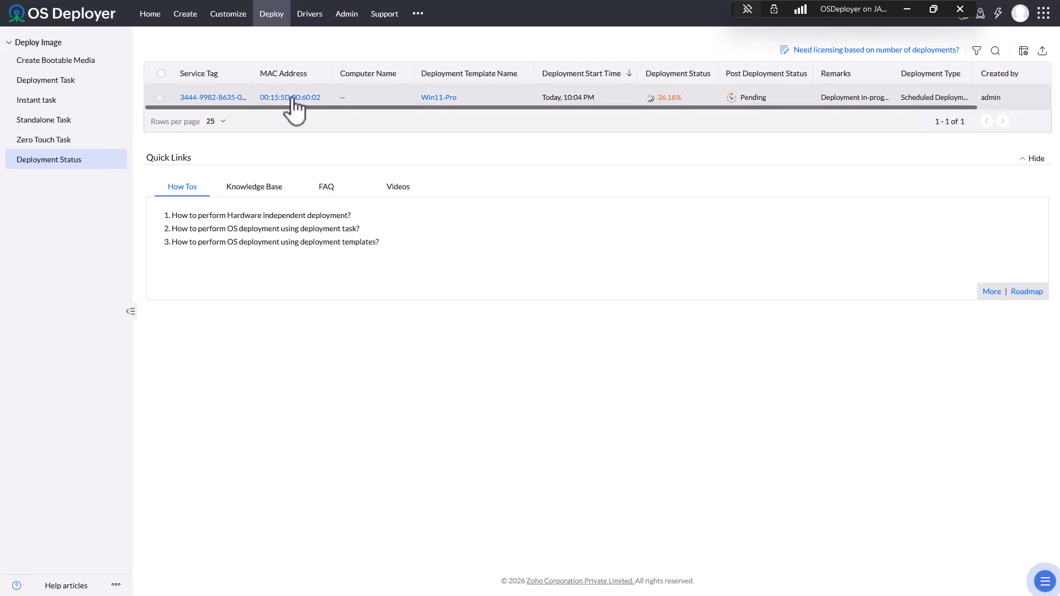
pyautogui.click(219, 98)
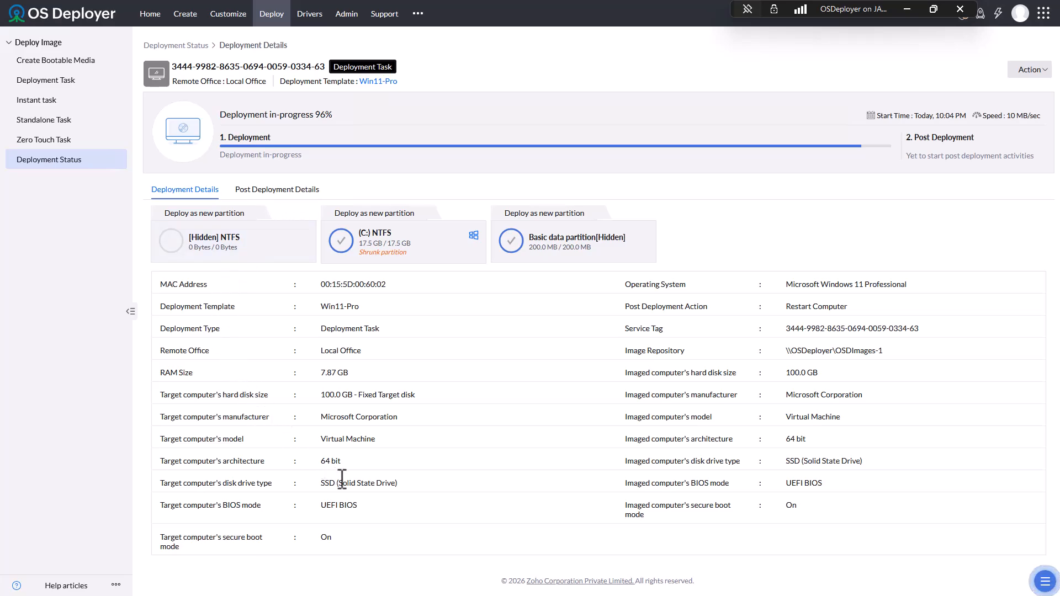
pyautogui.click(259, 194)
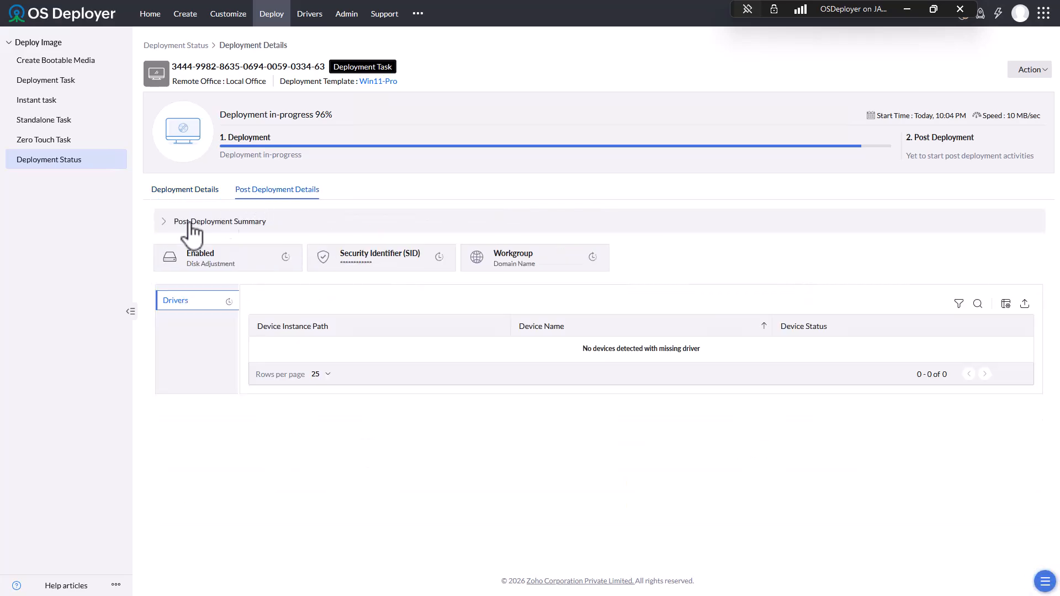
pyautogui.click(163, 222)
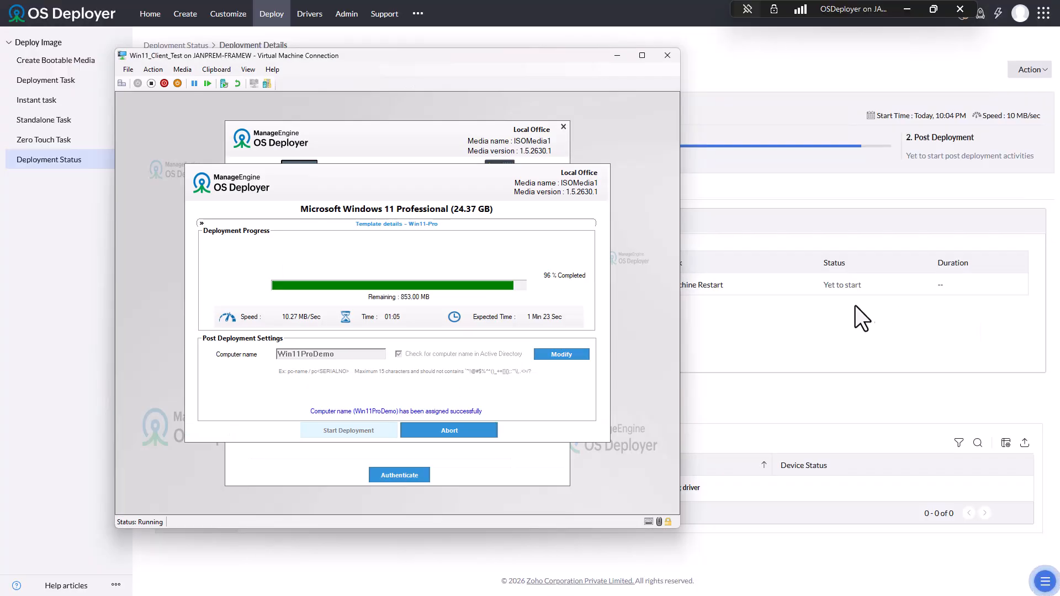
# - Move the Virtual Machine Connection window off to the right to reveal the Deployment Details page
pyautogui.moveTo(402, 57); pyautogui.dragTo(536, 141)
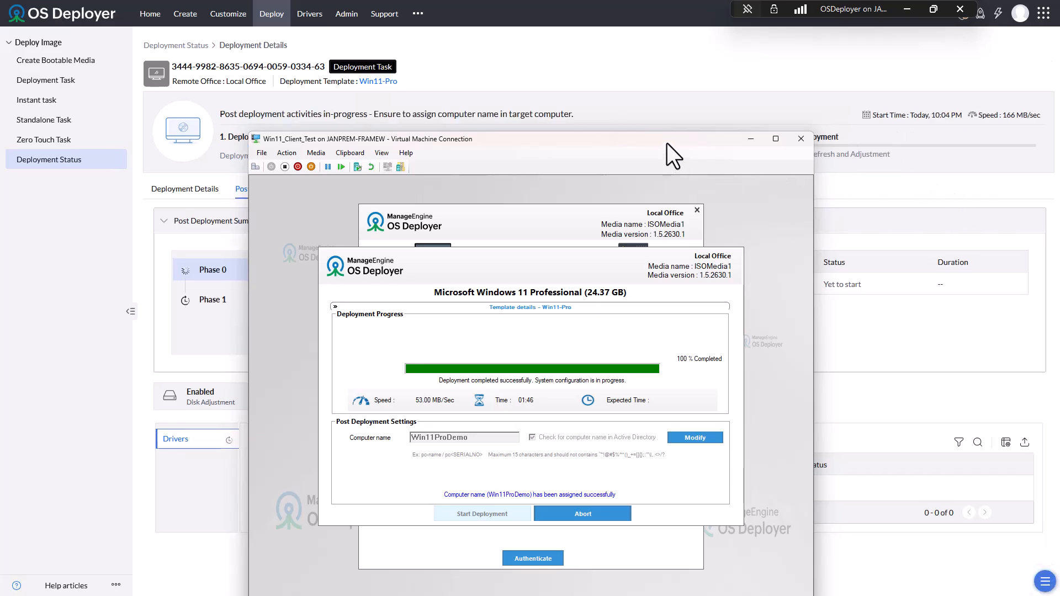
pyautogui.moveTo(667, 144); pyautogui.dragTo(843, 203)
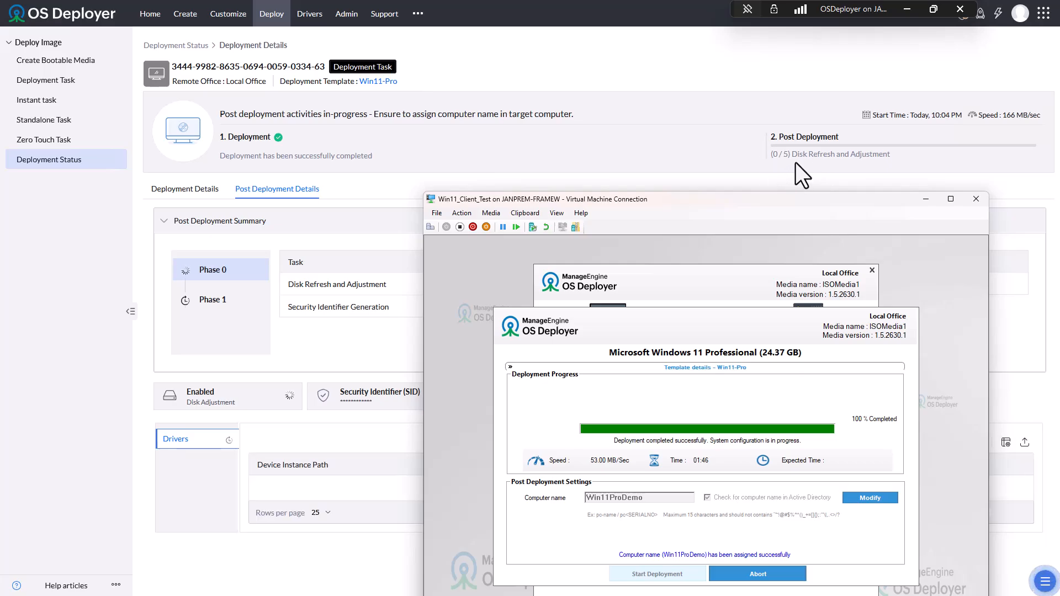
pyautogui.moveTo(605, 198); pyautogui.dragTo(1059, 91)
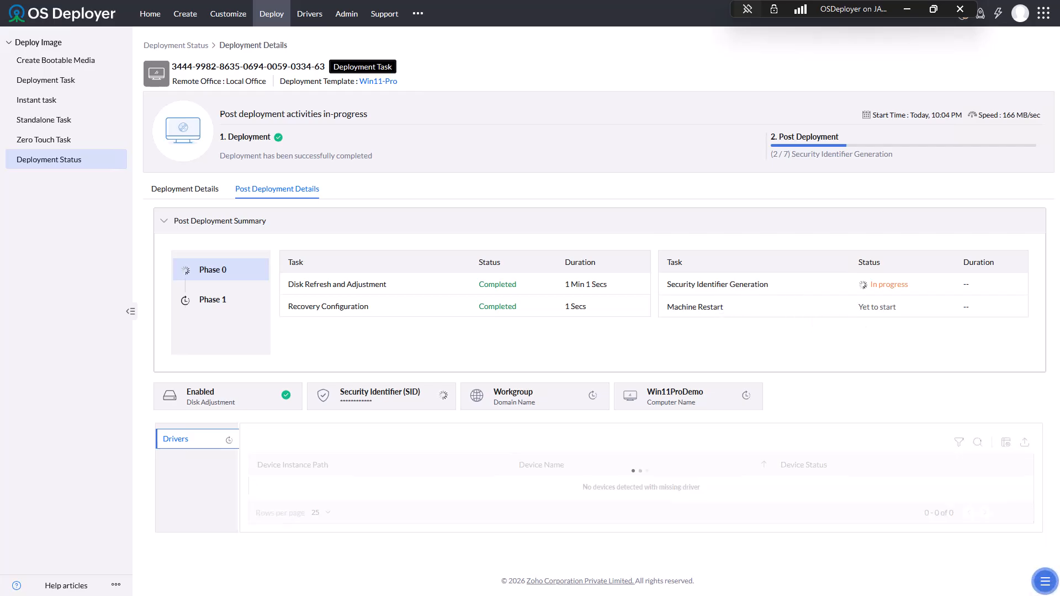
# - Drag the Virtual Machine Connection window back on screen to view the SID change
pyautogui.moveTo(1059, 123); pyautogui.dragTo(485, 104)
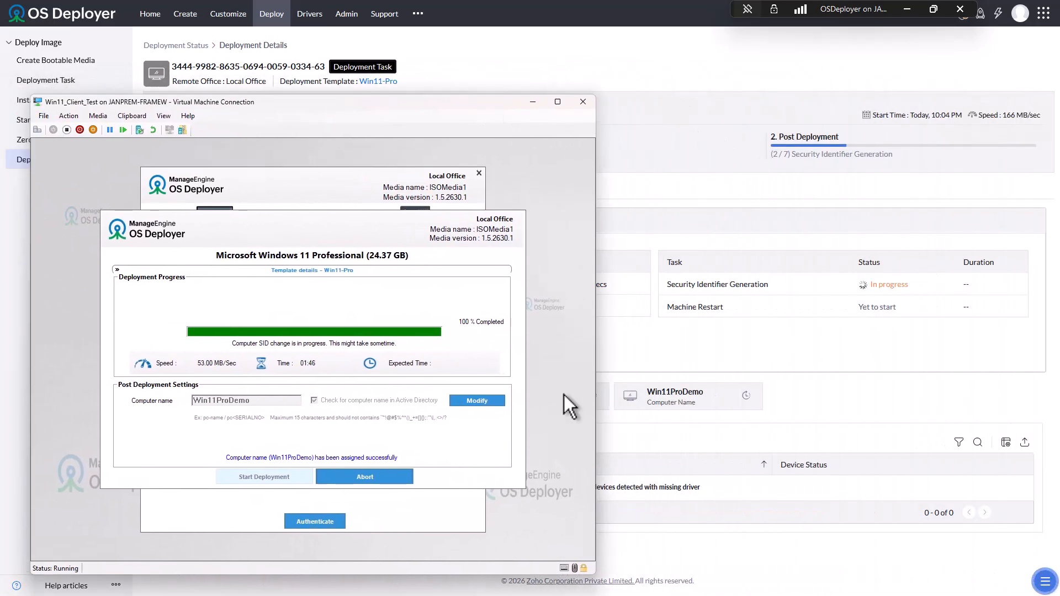
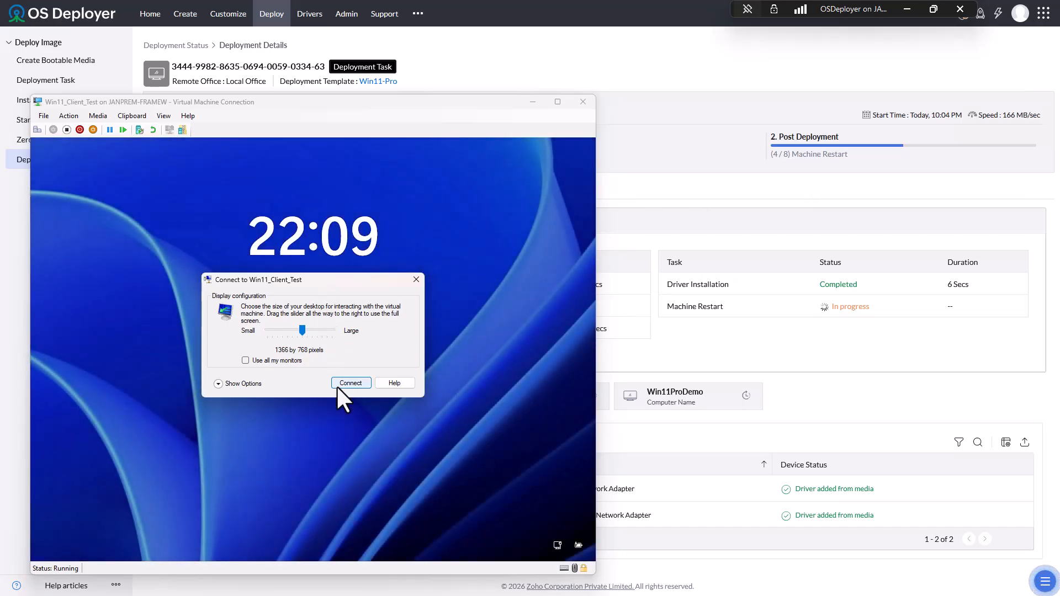
# - Connect to the VM, check the Phase 1 post-deployment tasks, then bring the VM window back
pyautogui.click(338, 384)
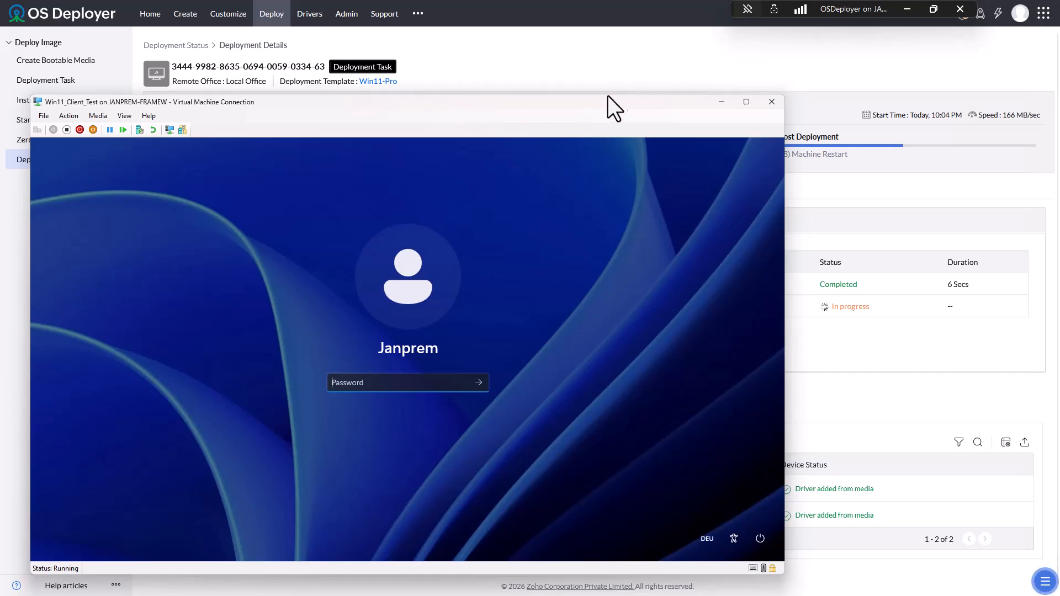
pyautogui.moveTo(651, 104); pyautogui.dragTo(1059, 91)
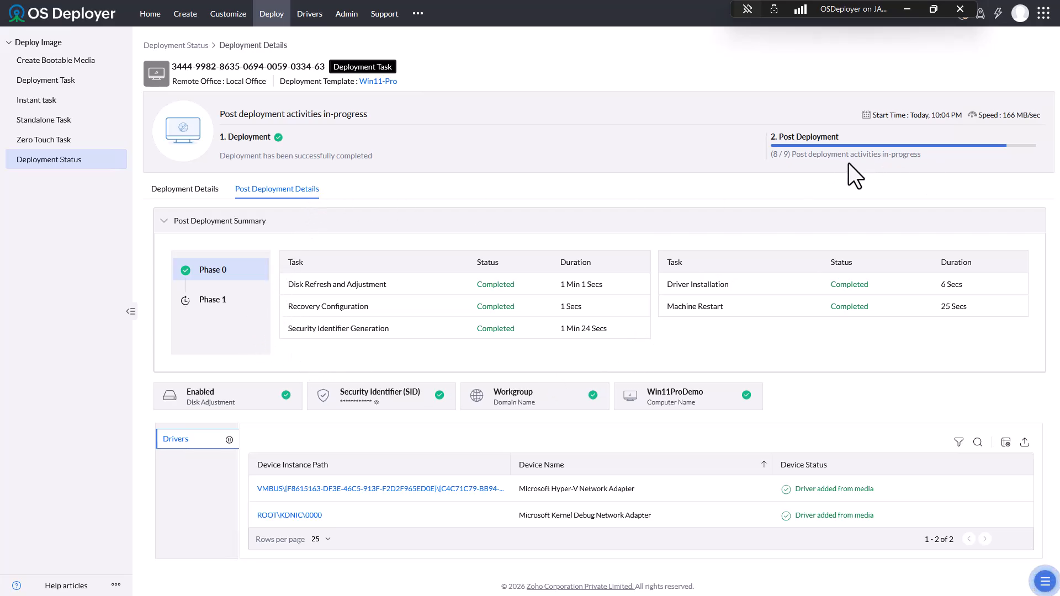
pyautogui.click(213, 300)
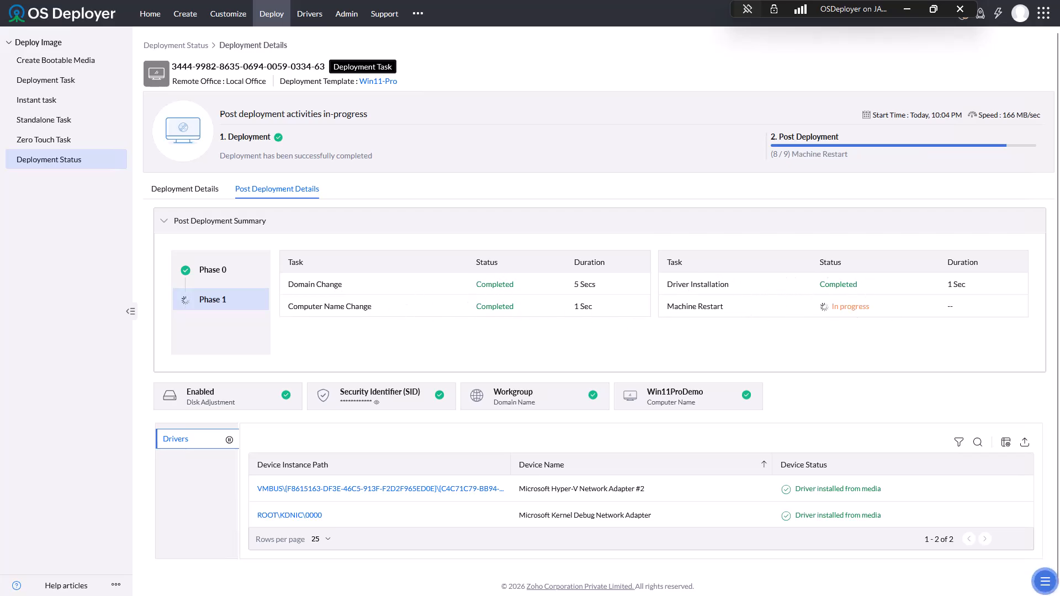
pyautogui.moveTo(1058, 110); pyautogui.dragTo(1057, 78)
pyautogui.moveTo(1059, 97); pyautogui.dragTo(539, 62)
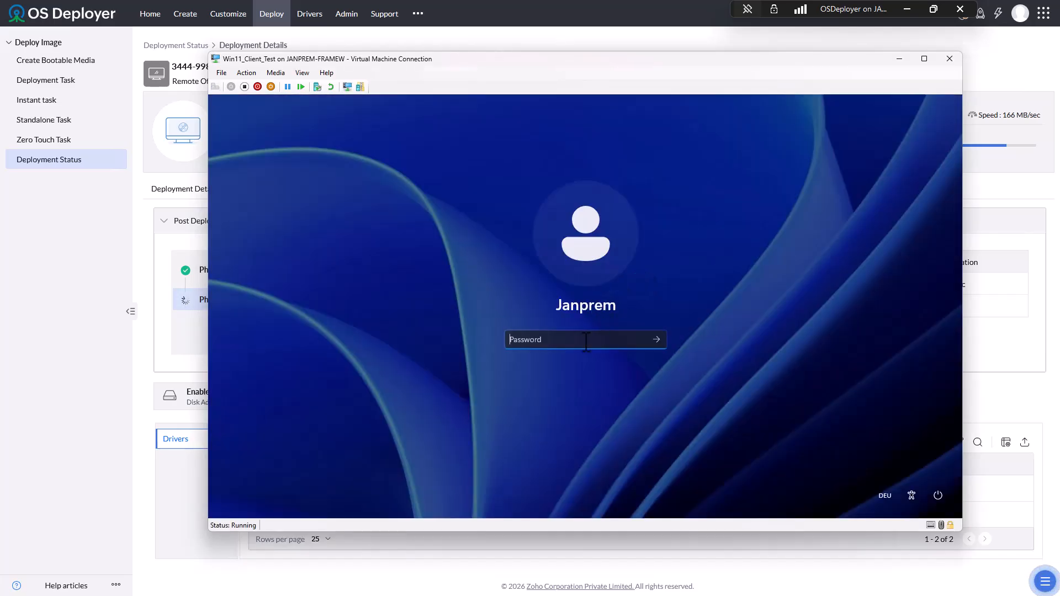
# - Sign in to Windows and open This PC's system properties from File Explorer
pyautogui.write('•••••••')
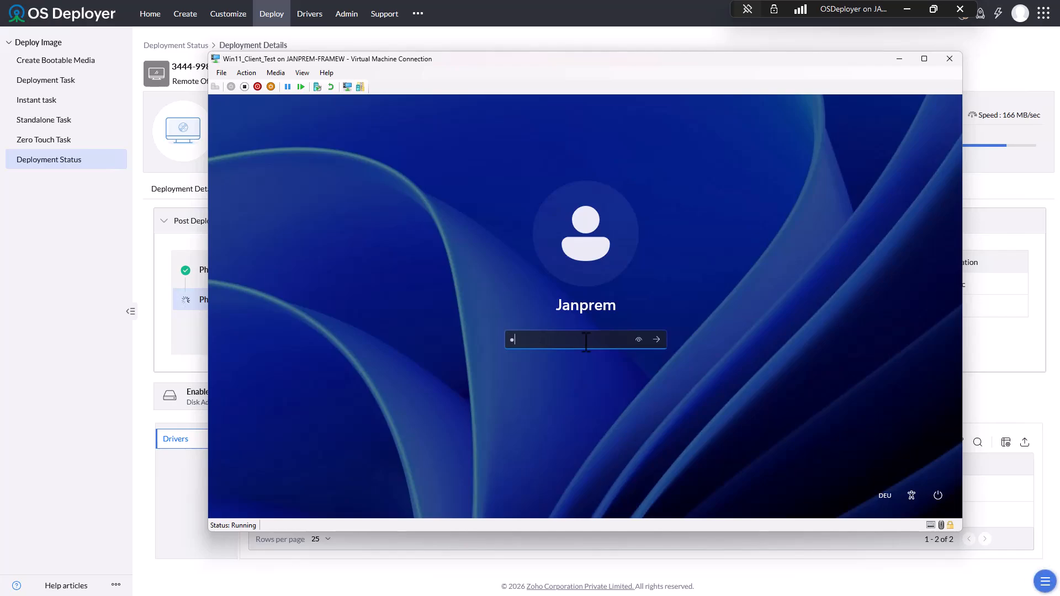
pyautogui.write('••••••••')
pyautogui.press('Return')
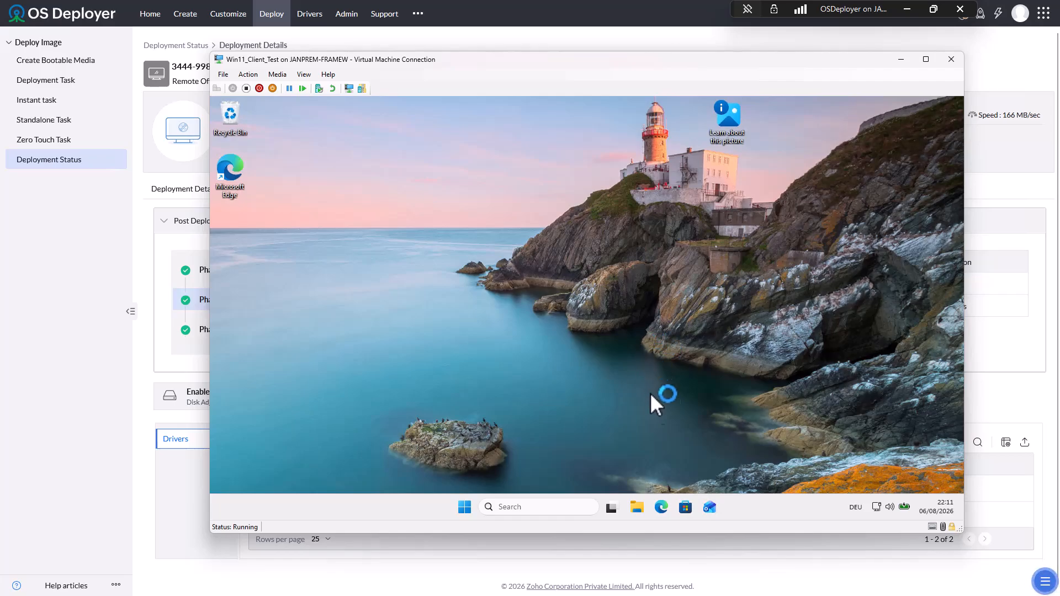
pyautogui.click(636, 508)
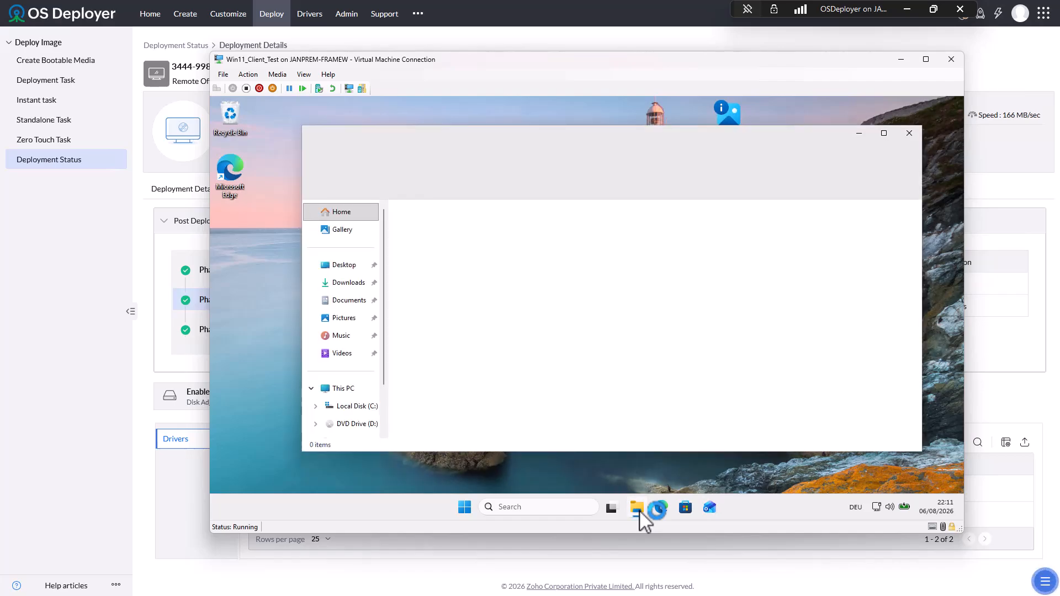
pyautogui.click(341, 390)
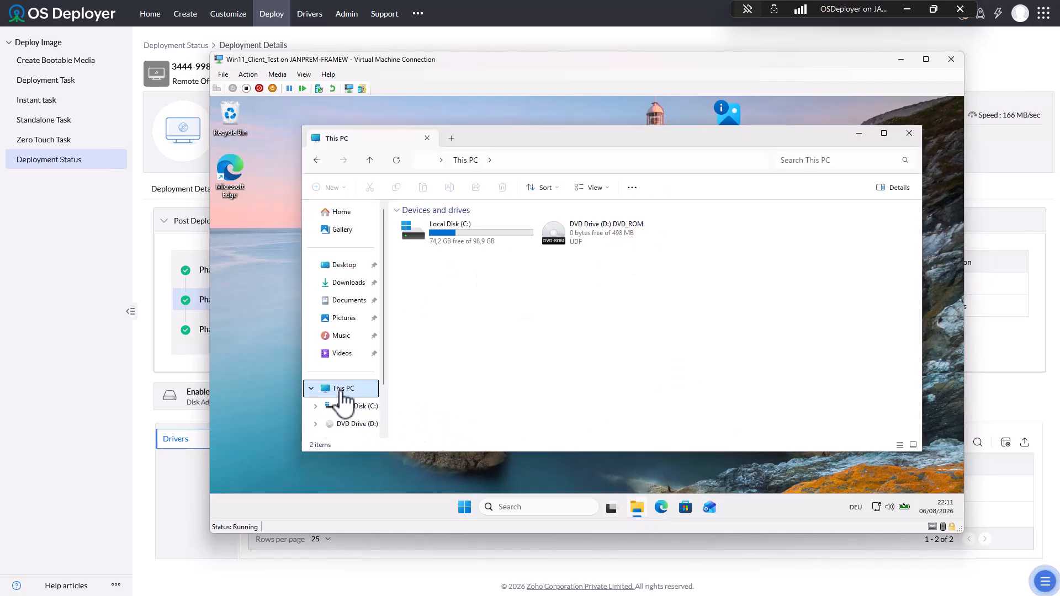
pyautogui.rightClick(341, 390)
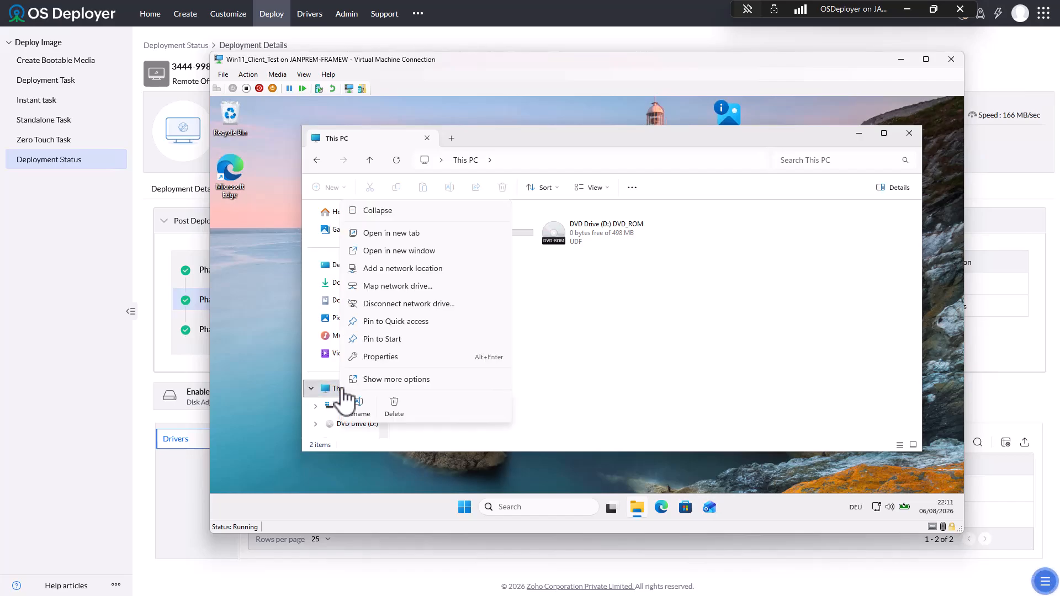
pyautogui.click(397, 361)
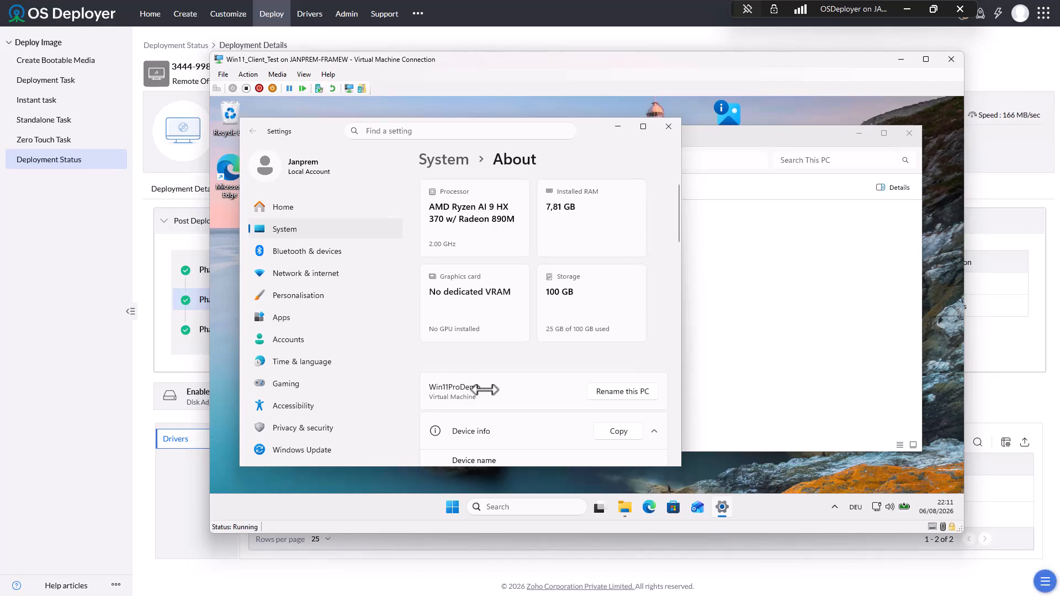
# - Confirm the device name reads Win11ProDemo, then close the About page and File Explorer
pyautogui.scroll(-1, 492, 380)
pyautogui.scroll(1, 492, 381)
pyautogui.scroll(-5, 492, 380)
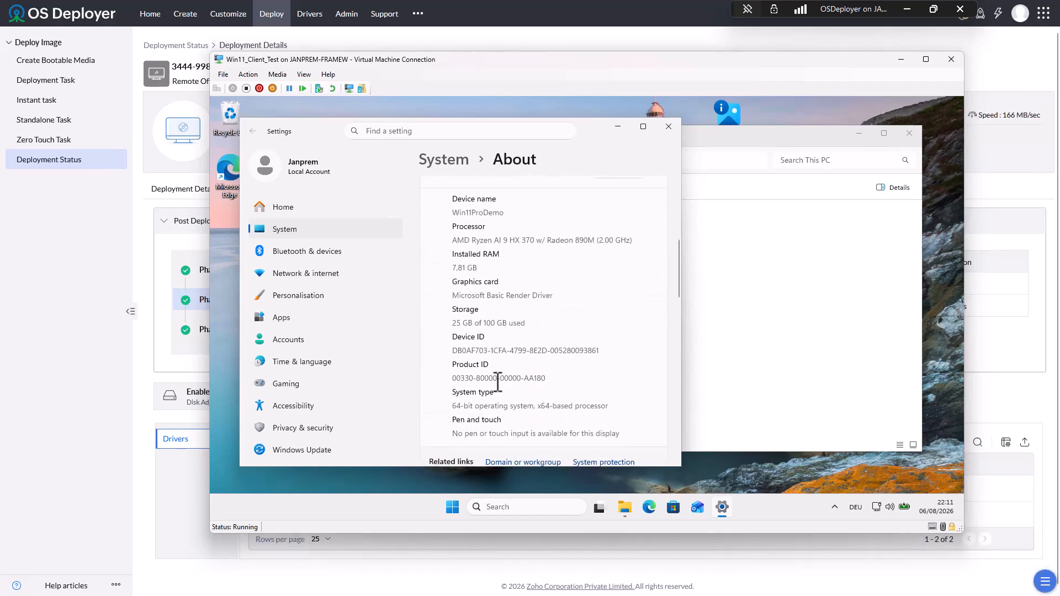
pyautogui.scroll(-3, 498, 381)
pyautogui.scroll(4, 499, 380)
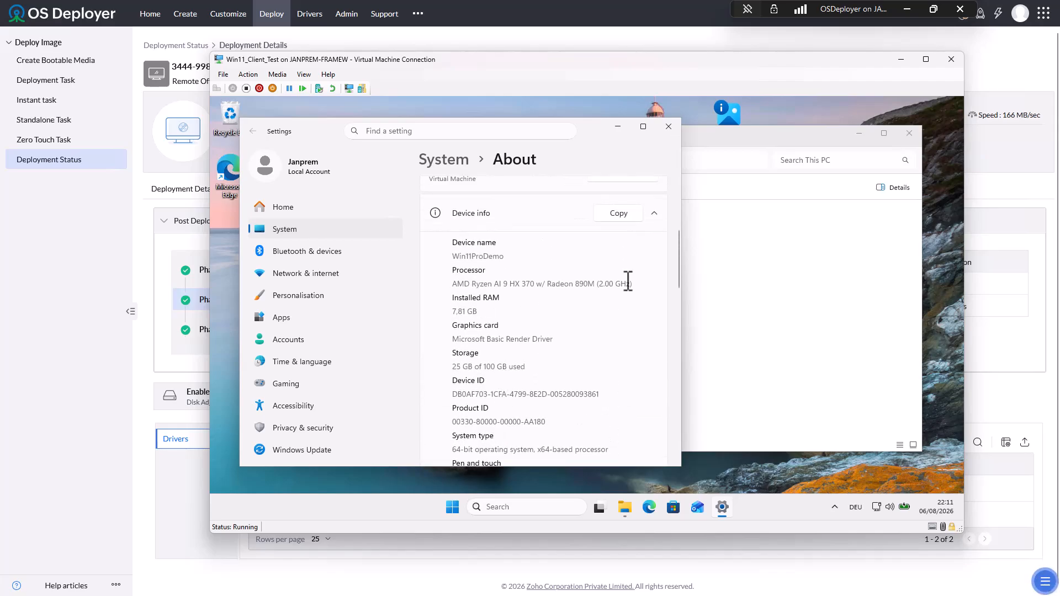
pyautogui.click(669, 127)
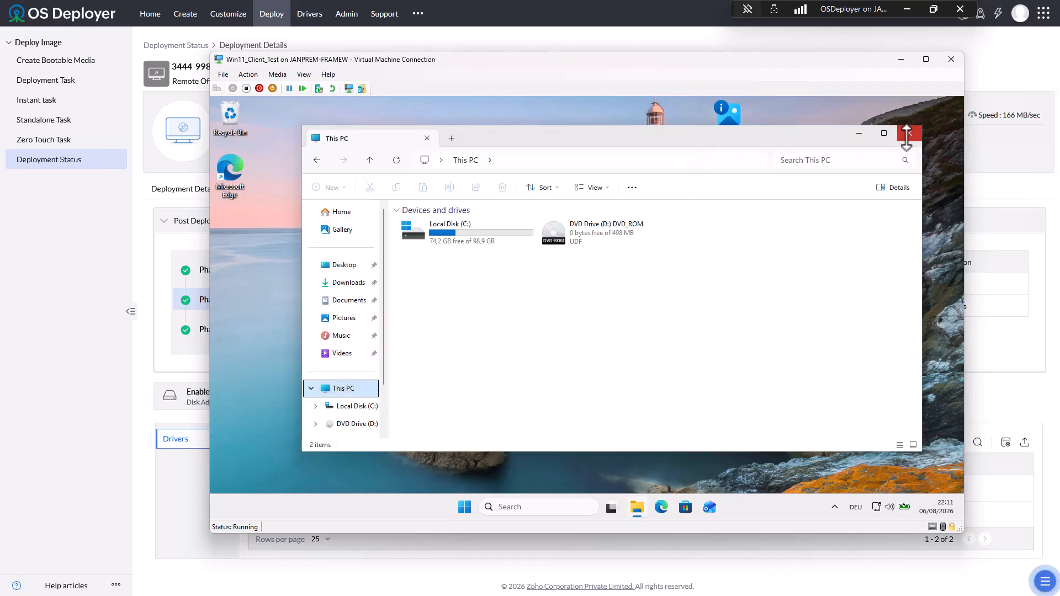
pyautogui.click(909, 133)
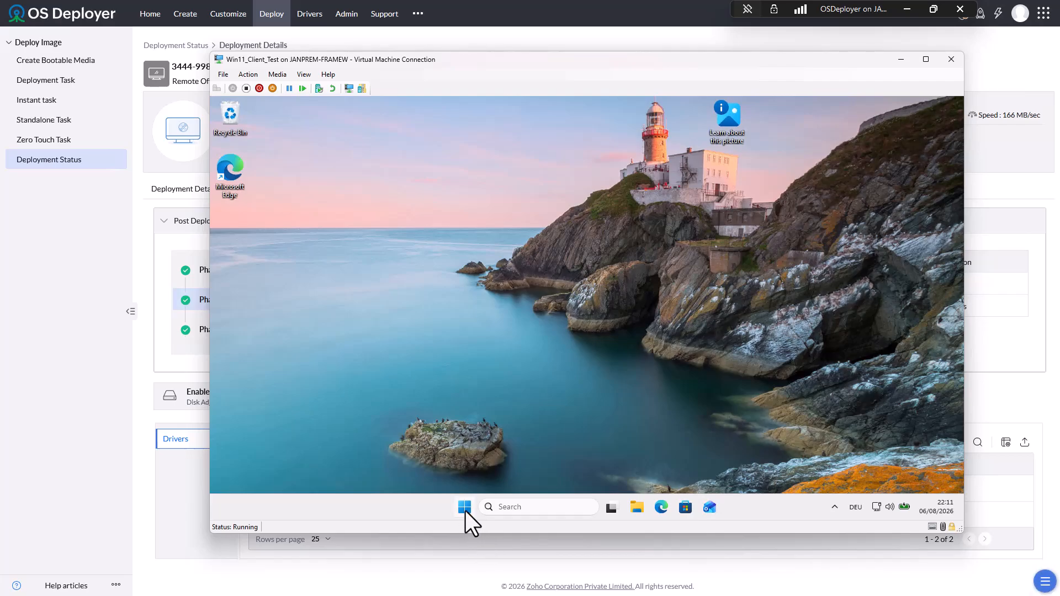
# - Shut down the virtual machine from the Start menu's power options
pyautogui.click(464, 506)
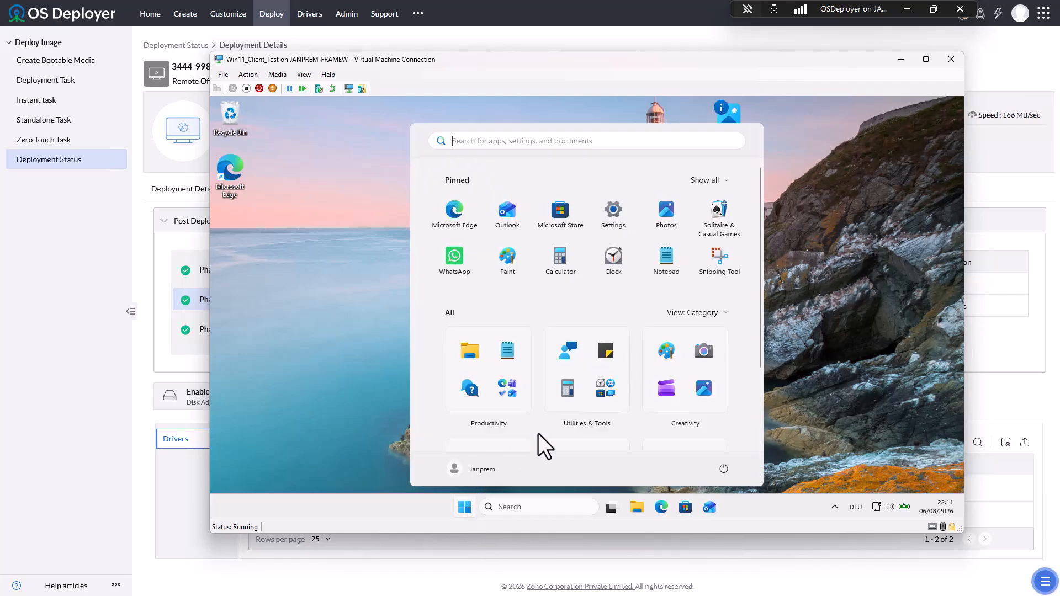
pyautogui.click(723, 470)
pyautogui.click(726, 432)
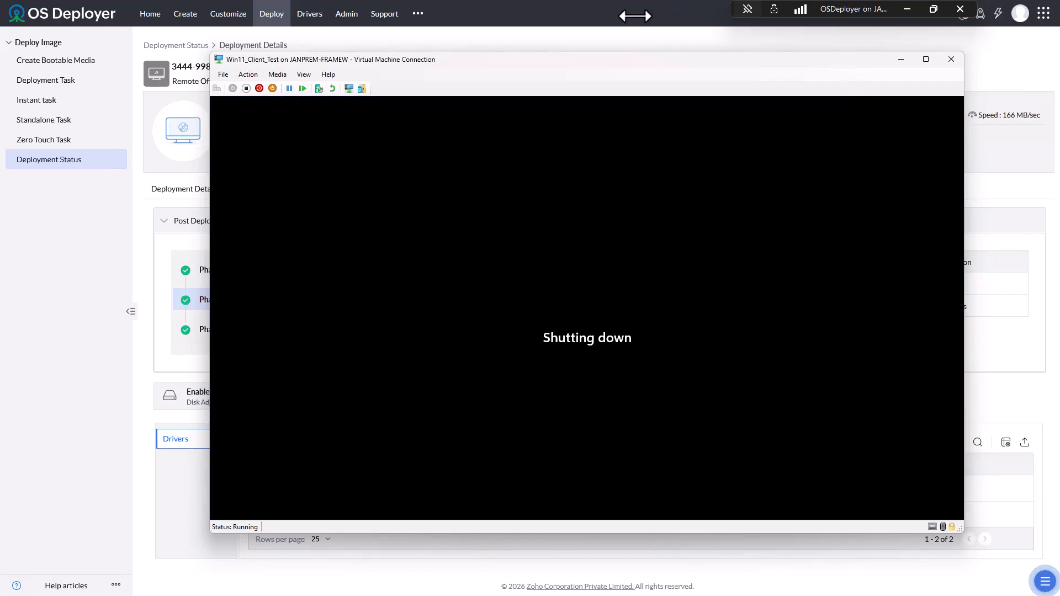
pyautogui.click(632, 8)
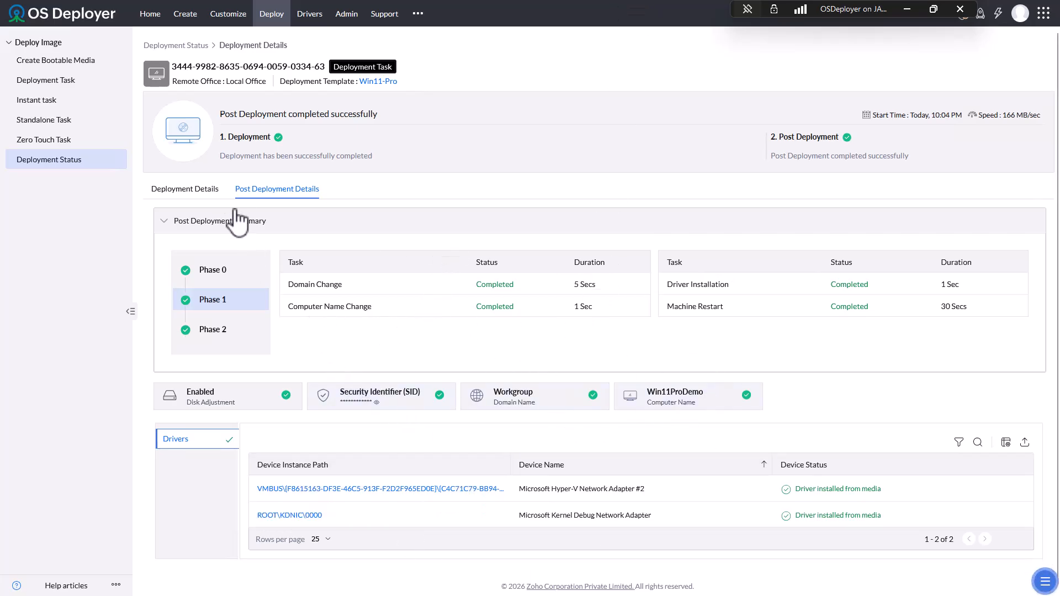
# - Review the deployment's computer details and post-deployment summary, then return to the deployments list
pyautogui.click(182, 189)
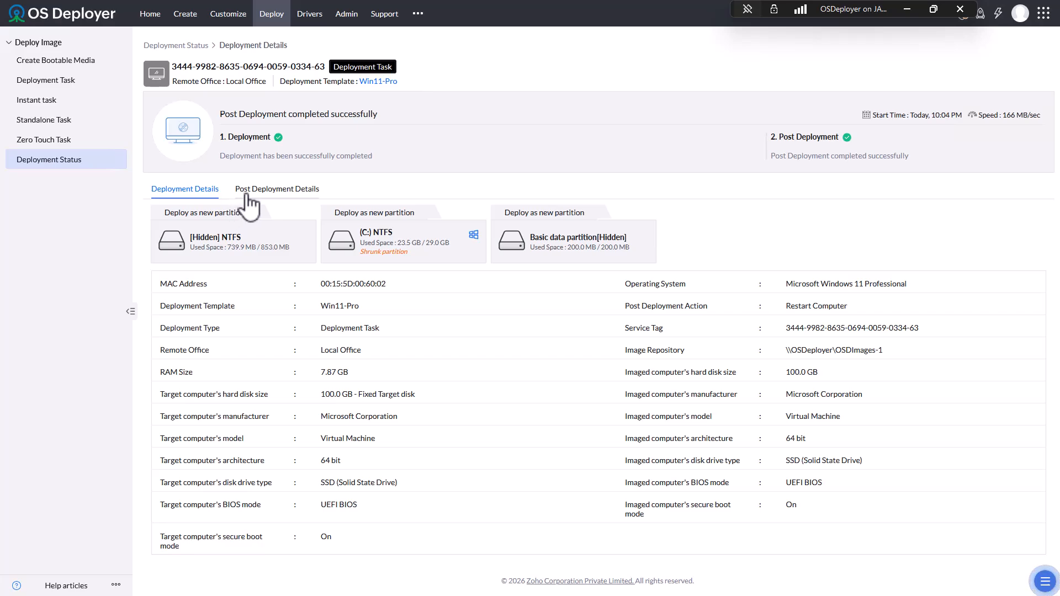
pyautogui.click(299, 196)
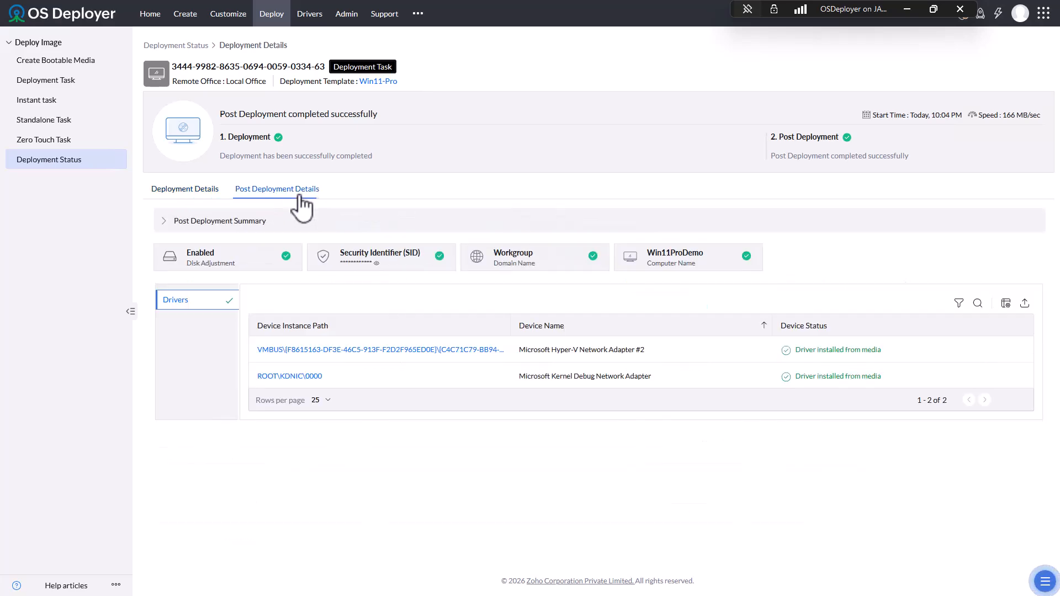
pyautogui.click(172, 224)
pyautogui.click(172, 227)
pyautogui.click(189, 193)
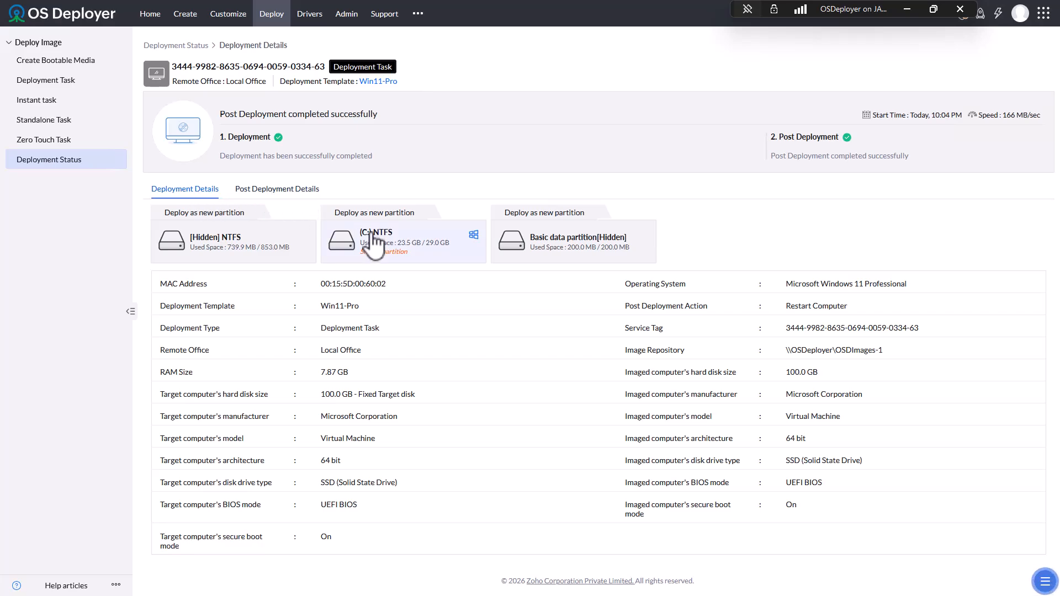
pyautogui.click(64, 166)
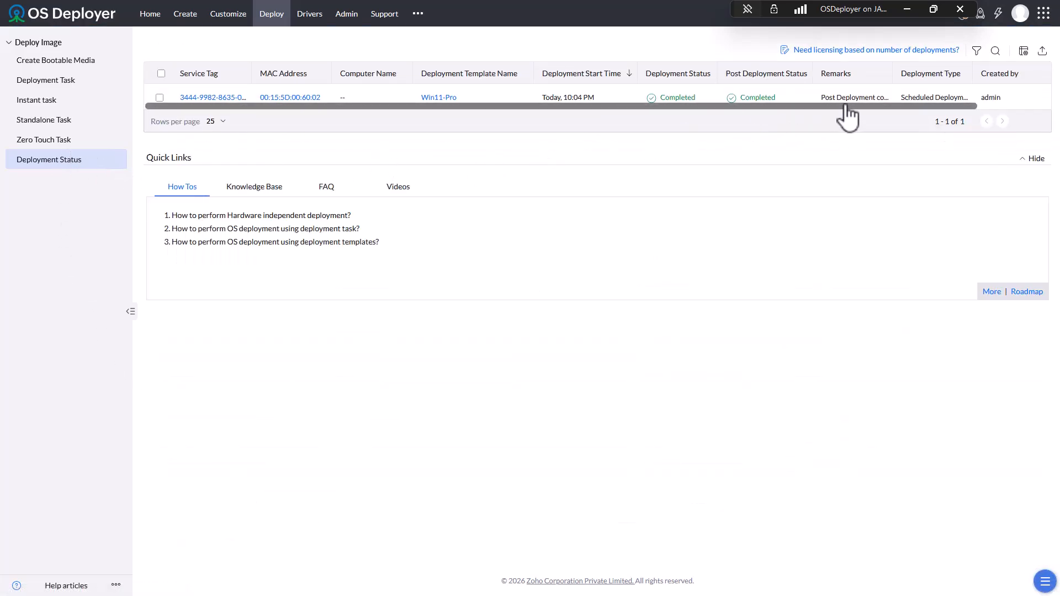
# - Enable the Duration column in the table's column settings and save it
pyautogui.moveTo(850, 107); pyautogui.dragTo(689, 120)
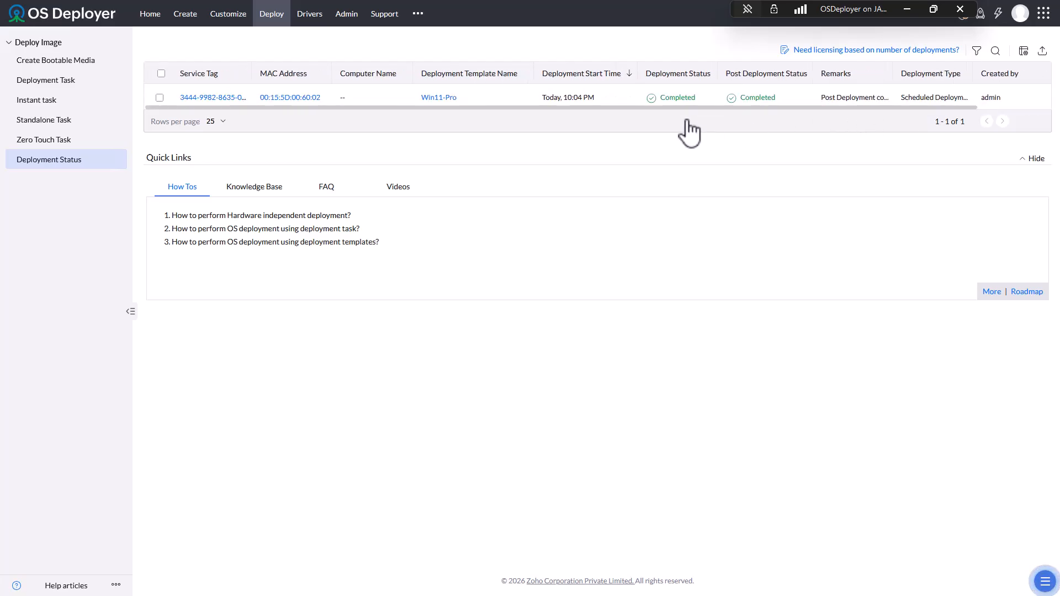
pyautogui.click(1022, 51)
pyautogui.scroll(-3, 925, 171)
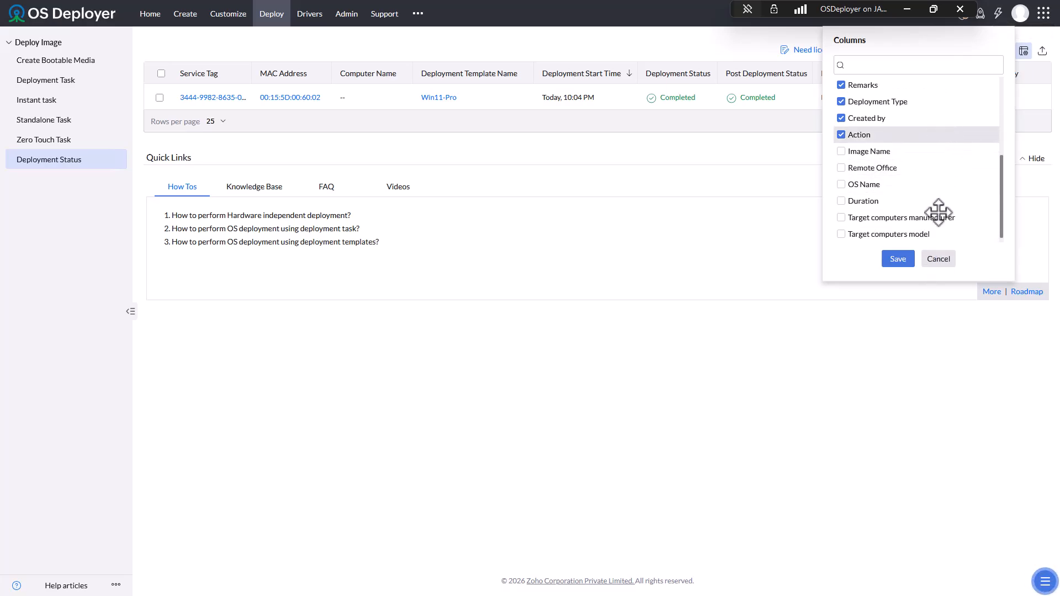
pyautogui.click(840, 201)
pyautogui.click(905, 262)
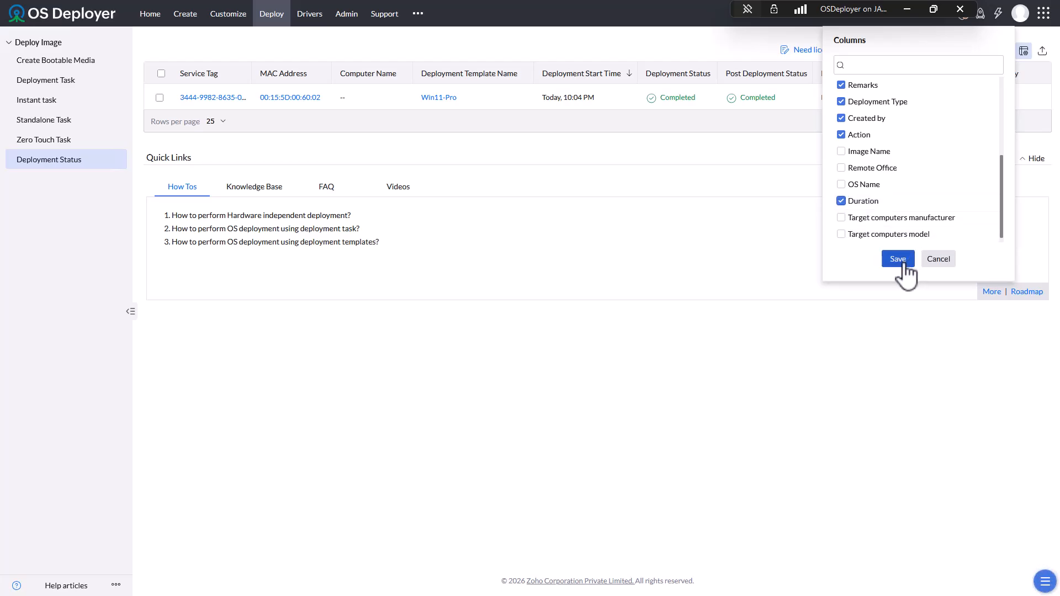
# - Scroll the status table sideways to read the 1 Min 57 Secs duration
pyautogui.moveTo(800, 107); pyautogui.dragTo(901, 103)
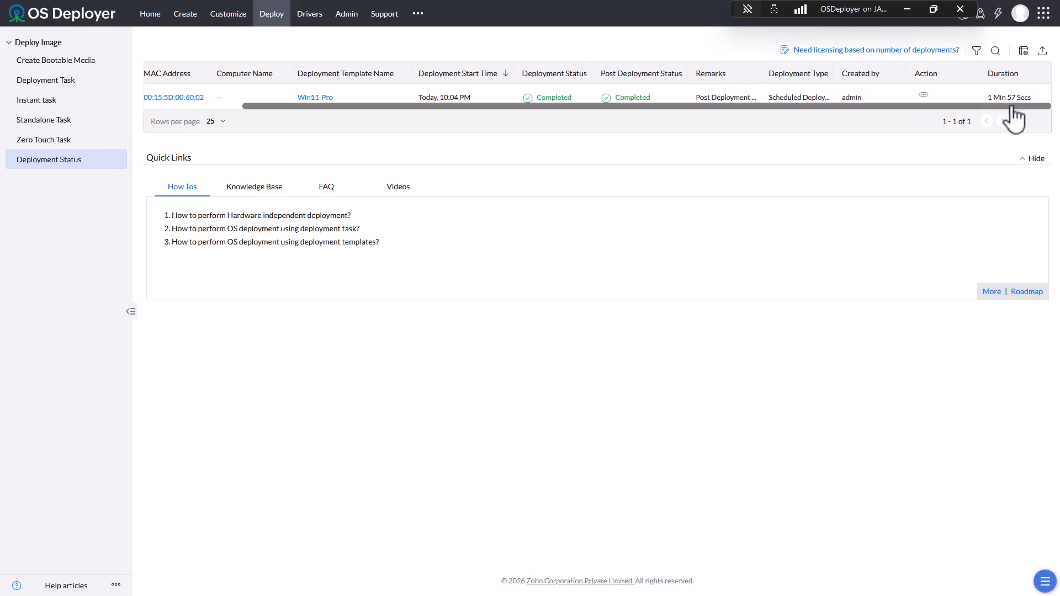
pyautogui.moveTo(1014, 107); pyautogui.dragTo(797, 130)
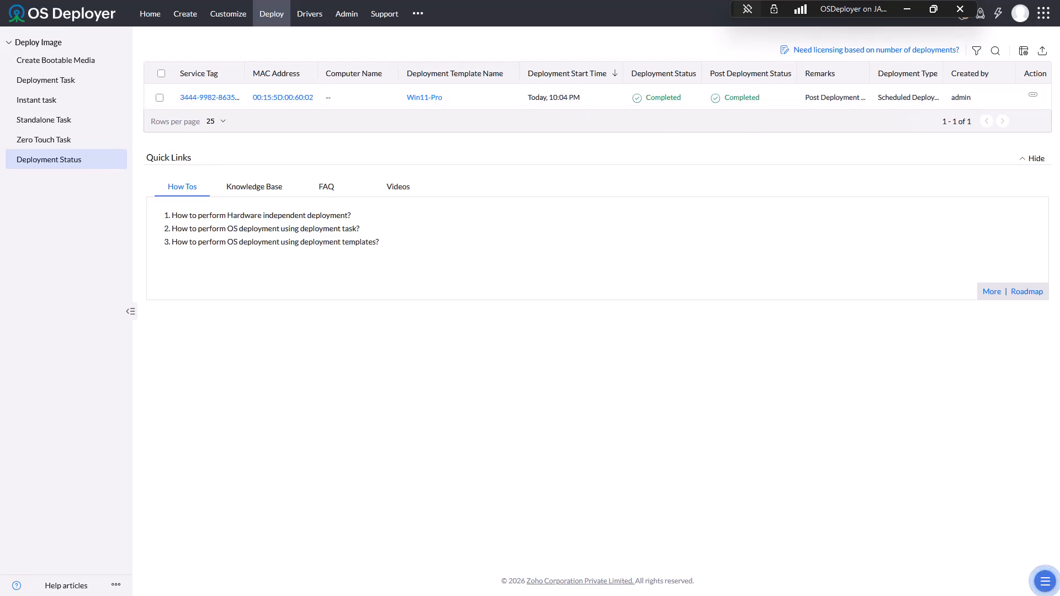
pyautogui.moveTo(658, 35); pyautogui.dragTo(630, 20)
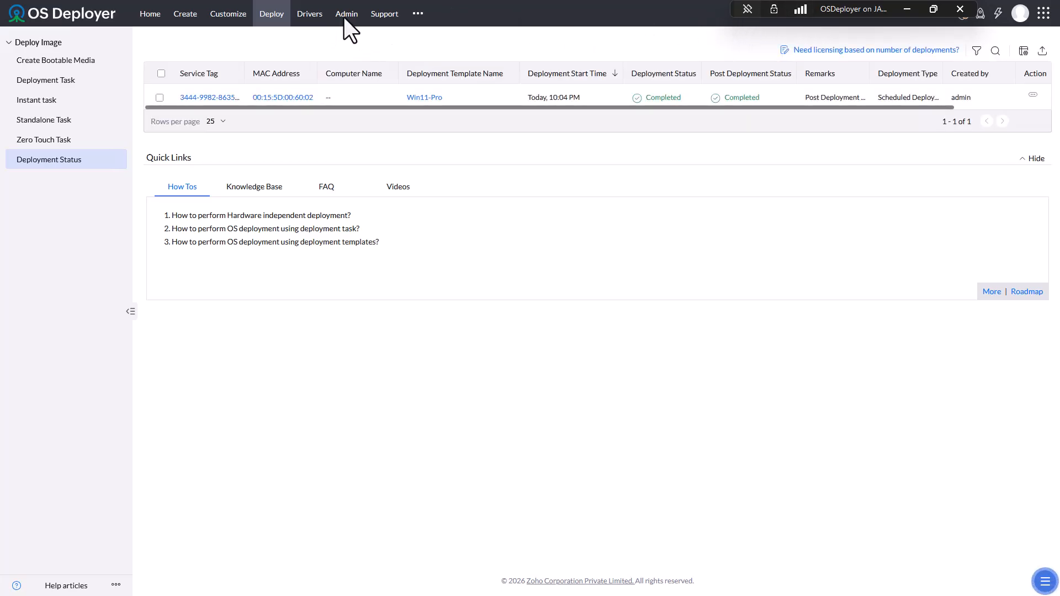
# - Open the Support page and view its database, installation and product information
pyautogui.click(384, 15)
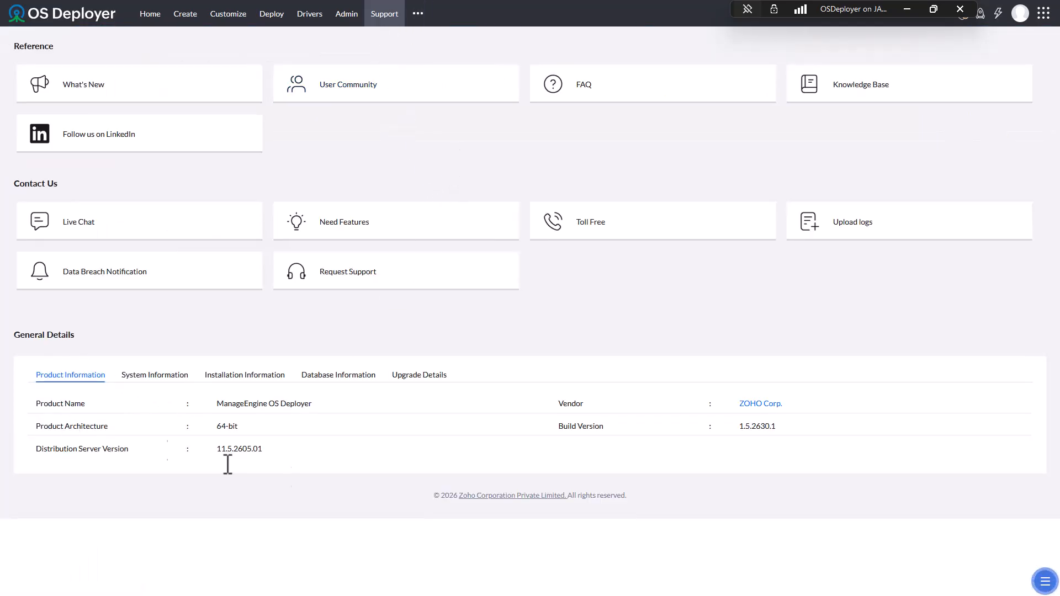
pyautogui.click(326, 377)
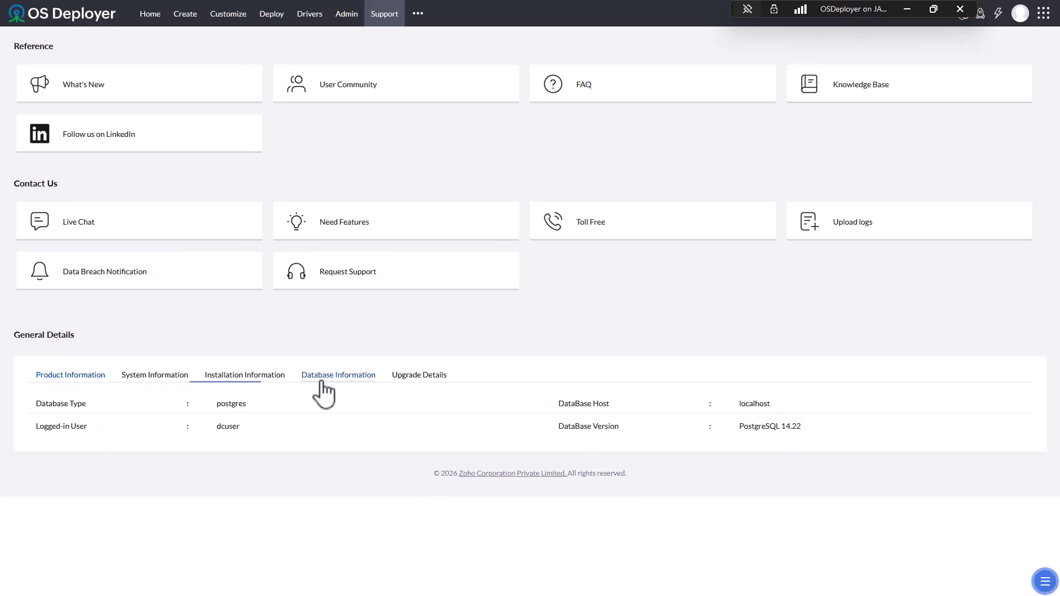
pyautogui.click(245, 377)
pyautogui.click(105, 376)
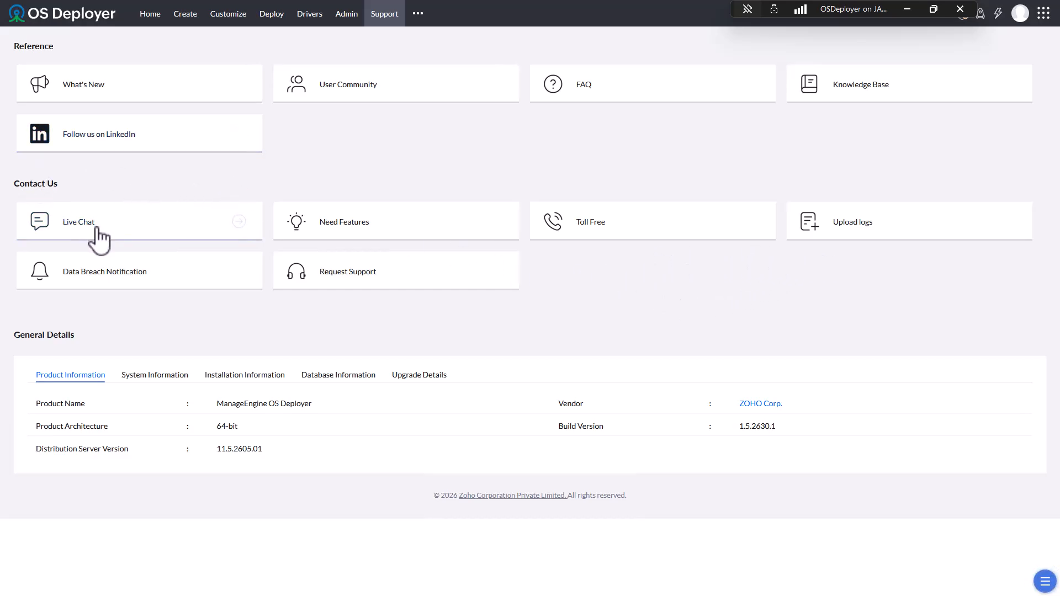
# - Try the Live Chat and quick help options, then return to the Home dashboard
pyautogui.click(127, 225)
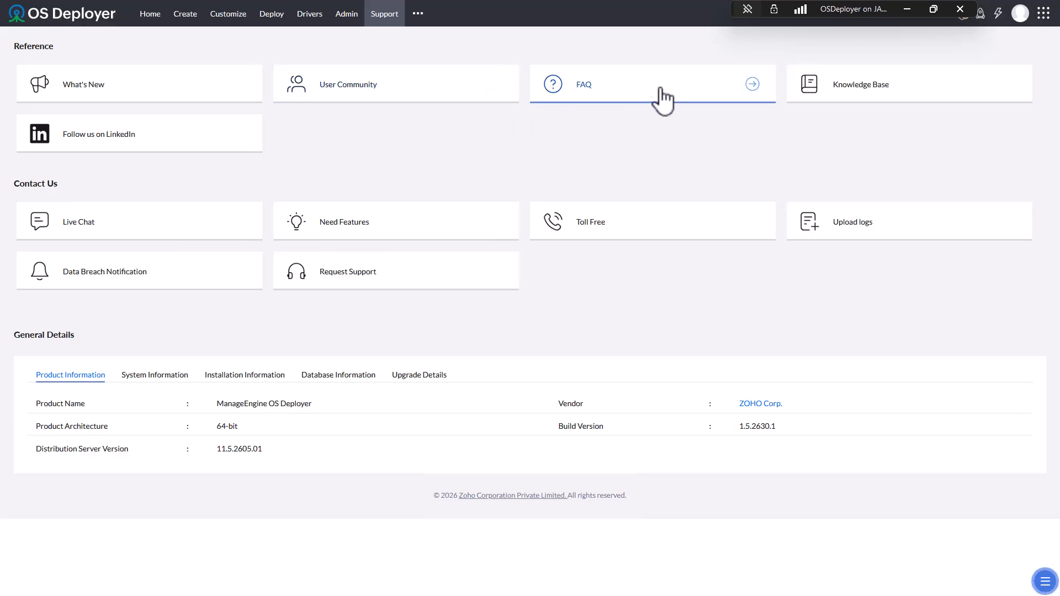
pyautogui.click(1044, 581)
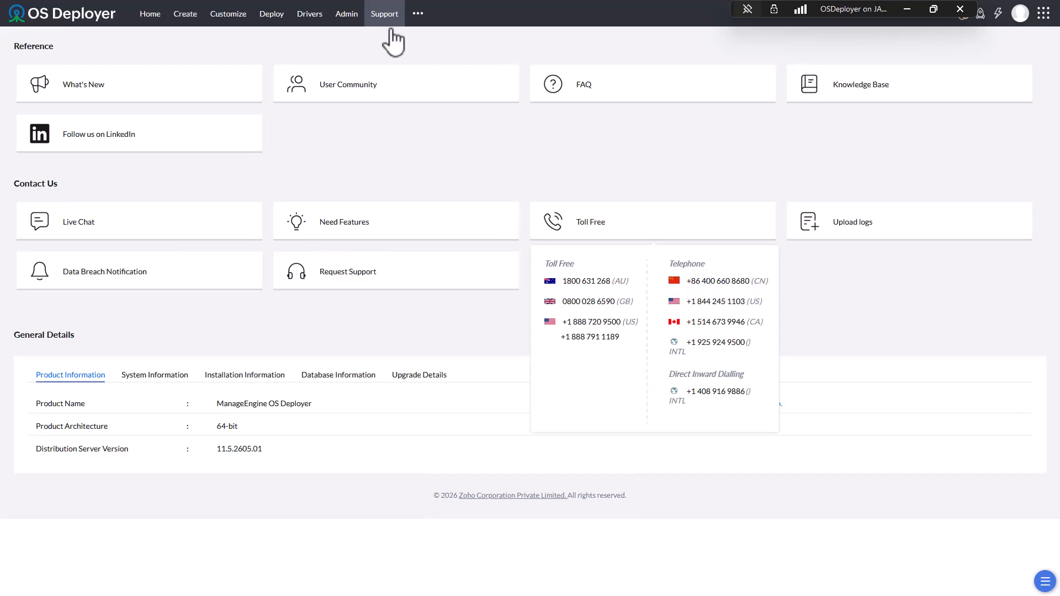
pyautogui.click(155, 17)
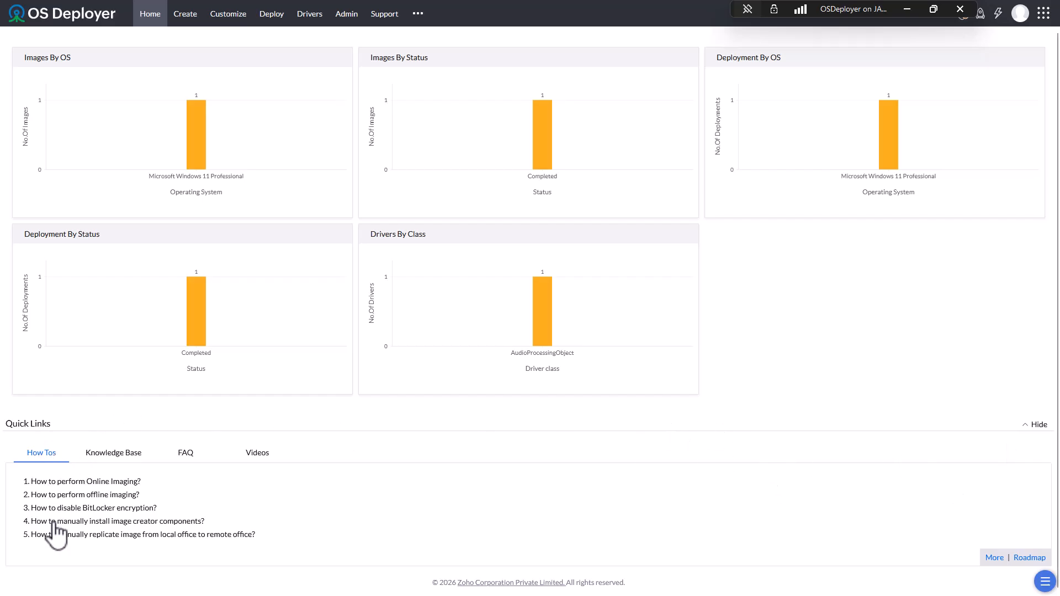
# - Browse the Knowledge Base, FAQ and Videos quick links, then open the OS Deployer roadmap
pyautogui.click(116, 454)
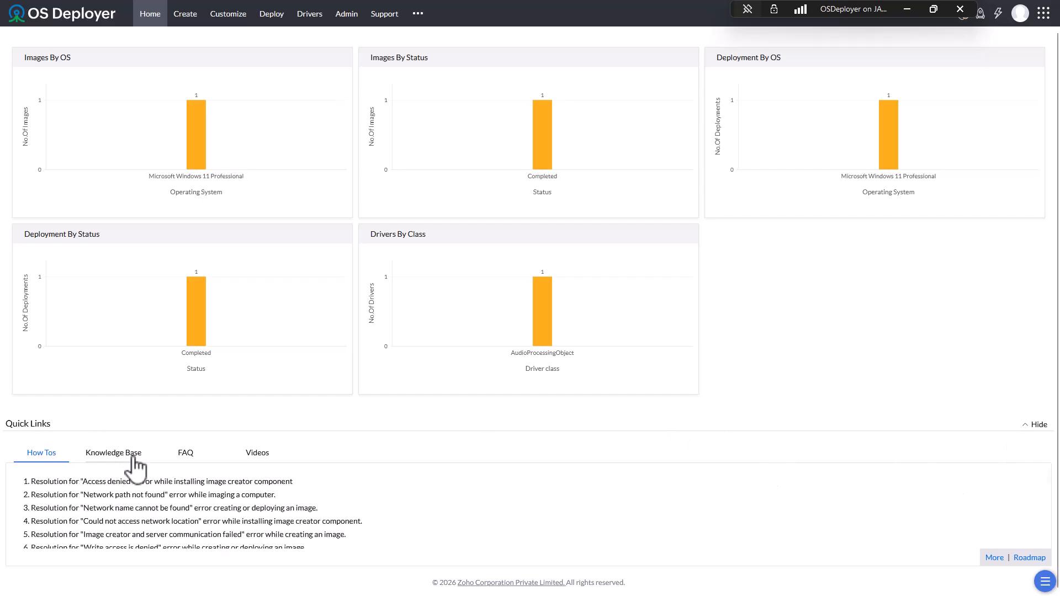
pyautogui.click(183, 454)
pyautogui.click(269, 458)
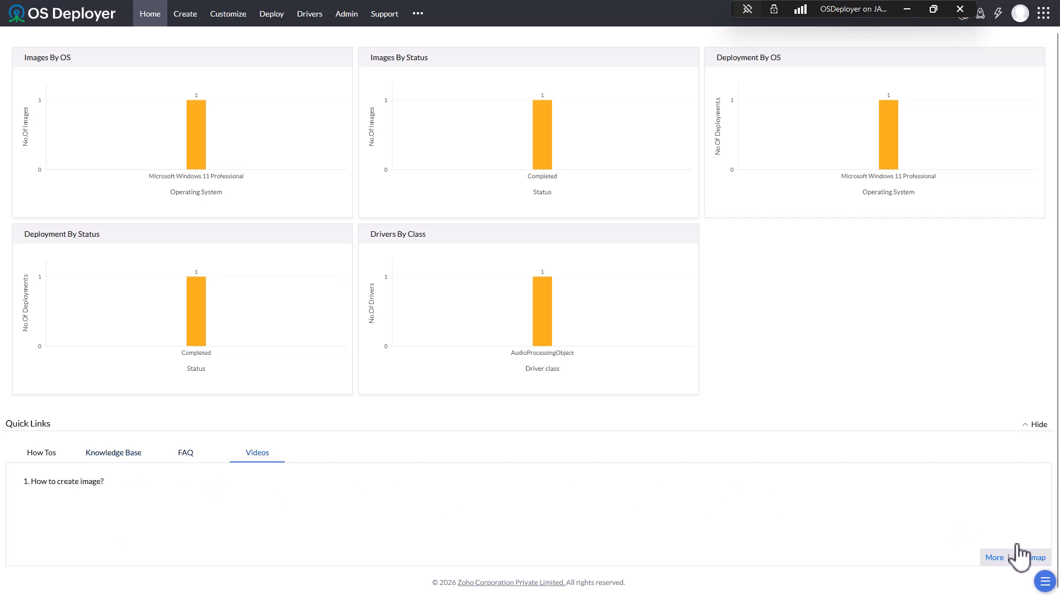
pyautogui.click(1028, 561)
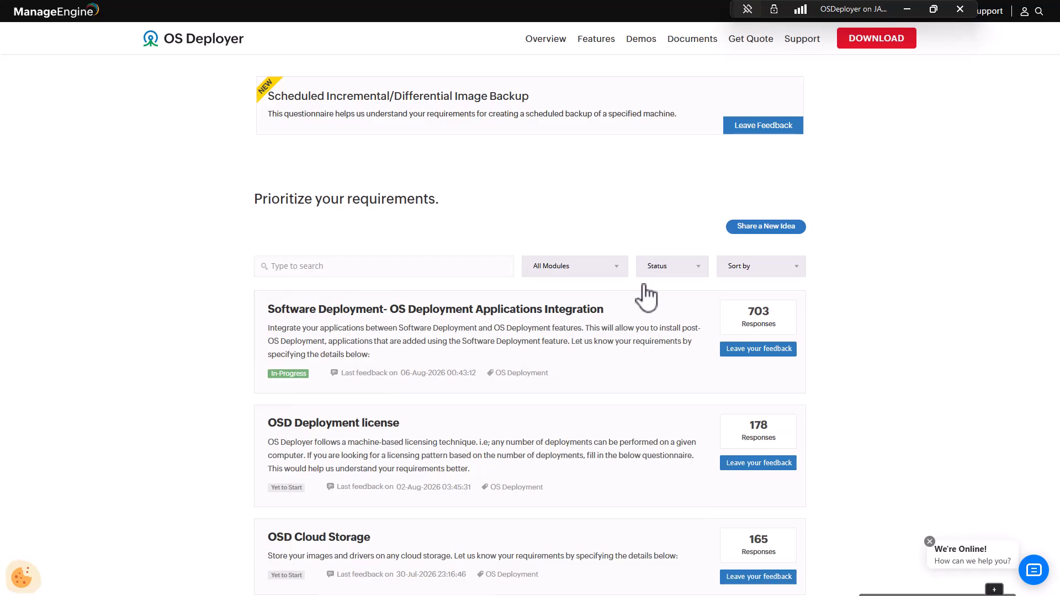
# - Switch to the browser tab showing the download thank-you page
pyautogui.scroll(-3, 620, 353)
pyautogui.scroll(3, 617, 357)
pyautogui.moveTo(309, 22)
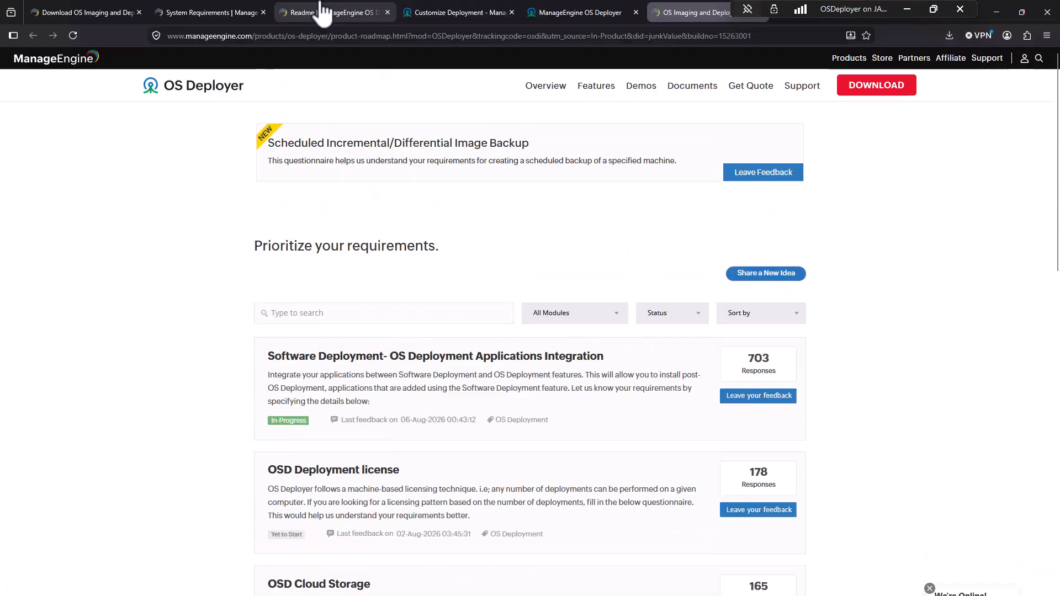
pyautogui.click(94, 12)
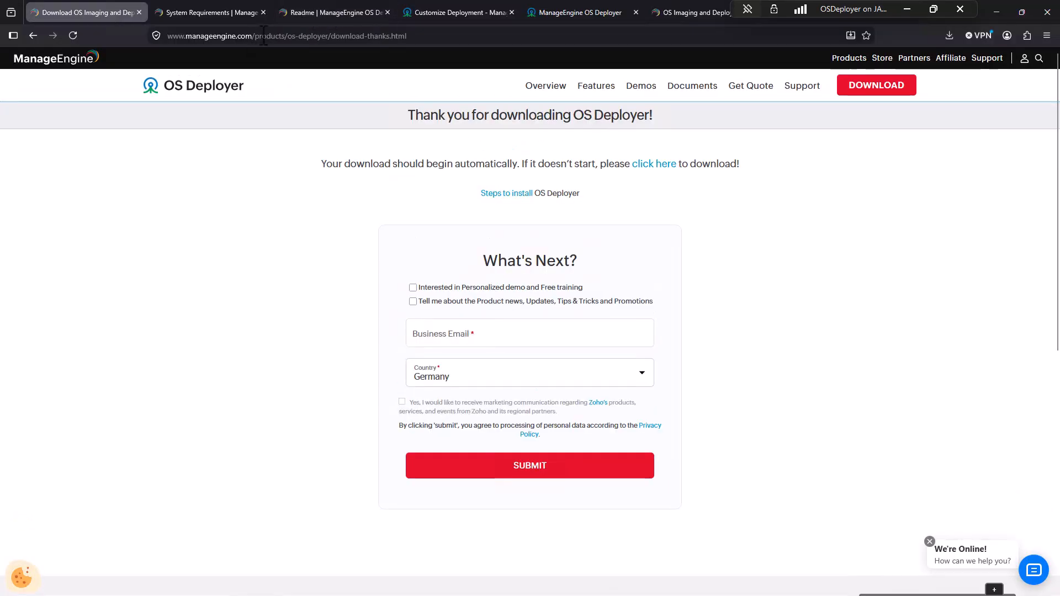
pyautogui.click(255, 32)
pyautogui.click(269, 32)
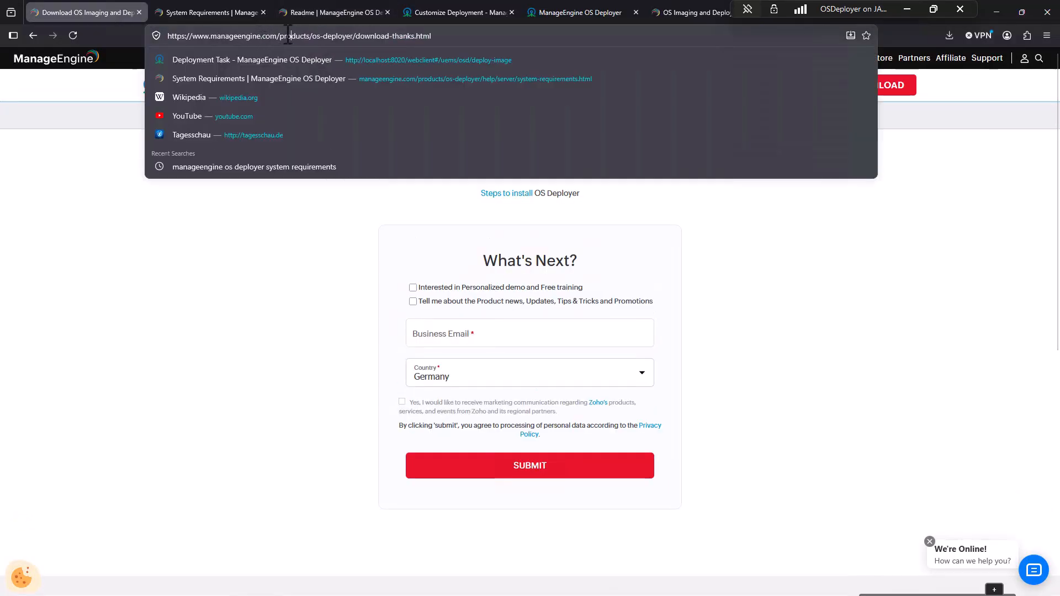
pyautogui.moveTo(280, 35); pyautogui.dragTo(787, 67)
pyautogui.press('BackSpace')
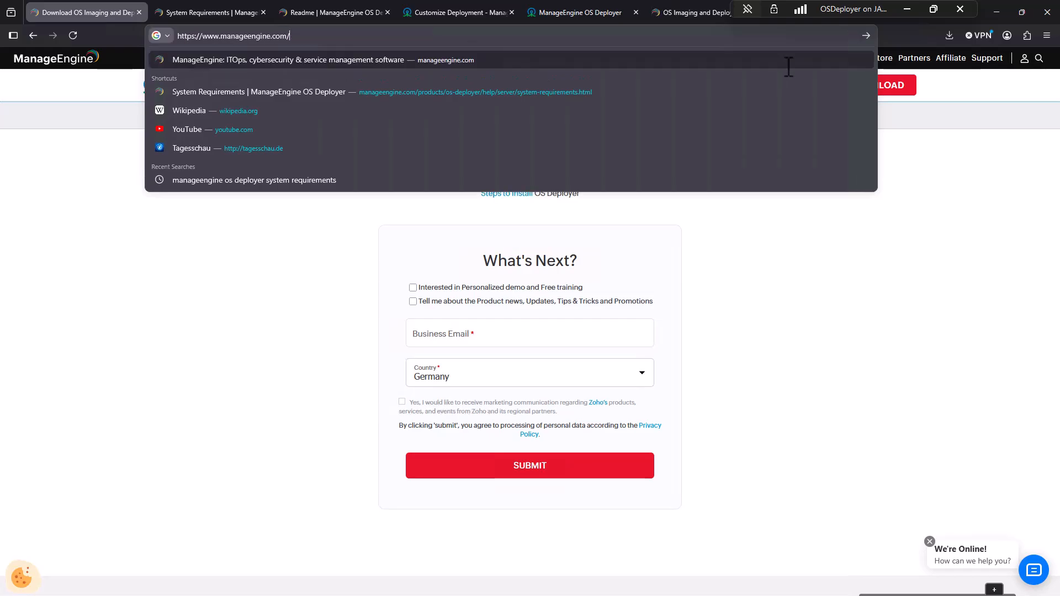
pyautogui.press('Return')
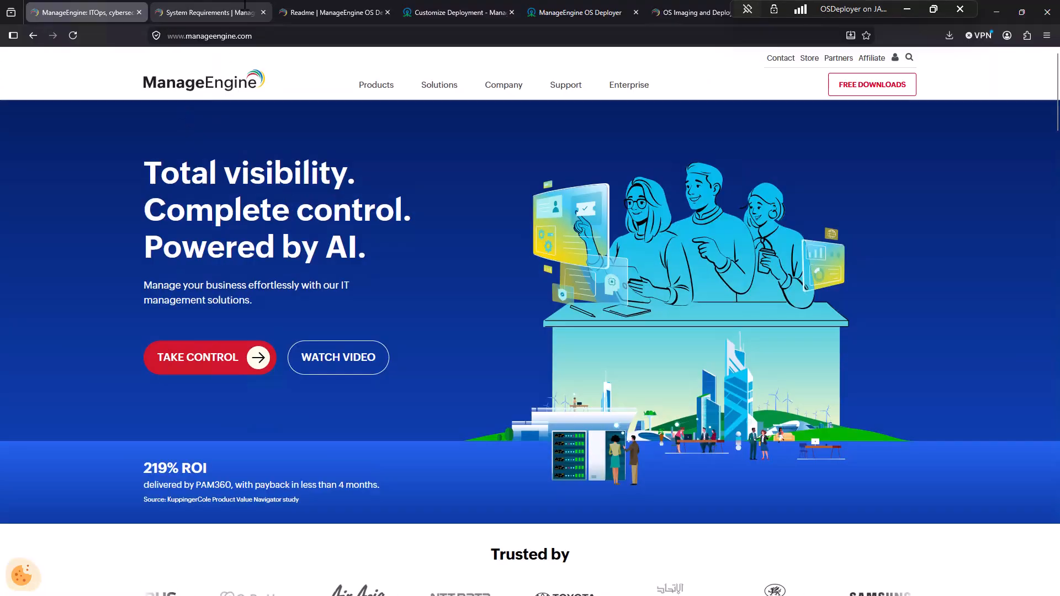
pyautogui.press('F11')
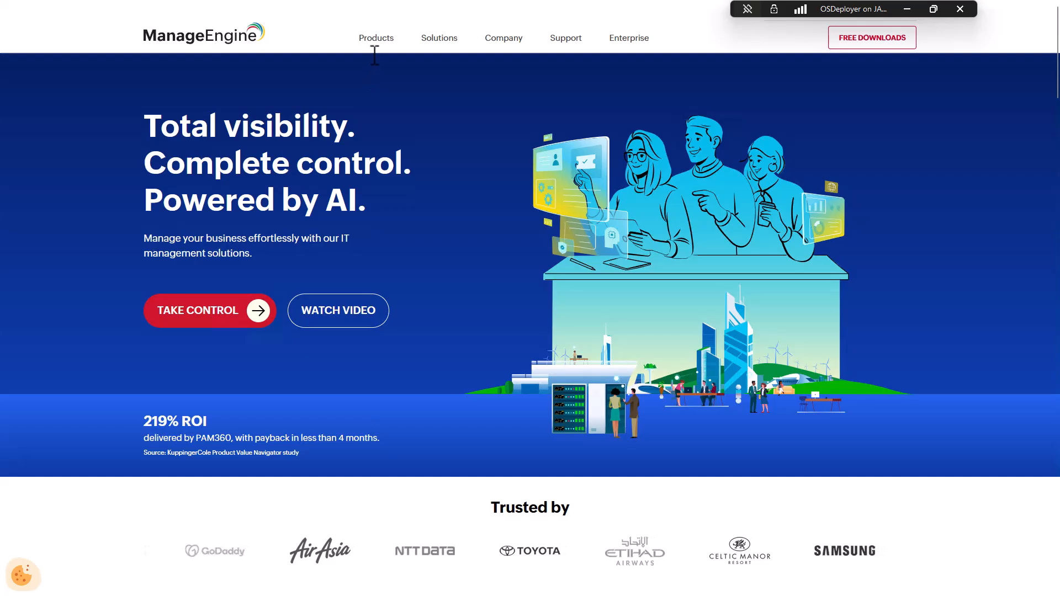
pyautogui.click(373, 40)
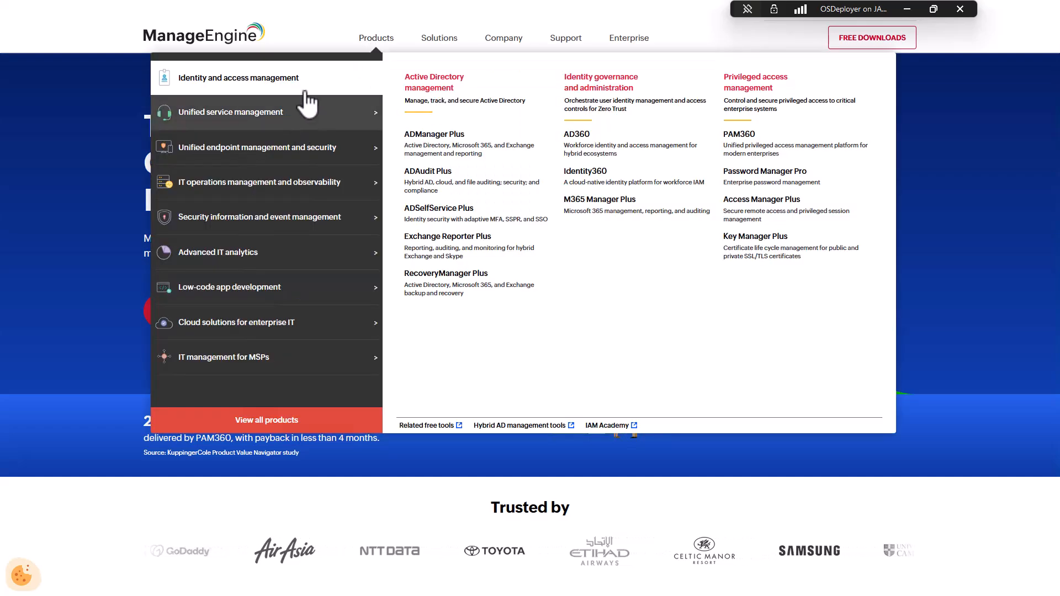